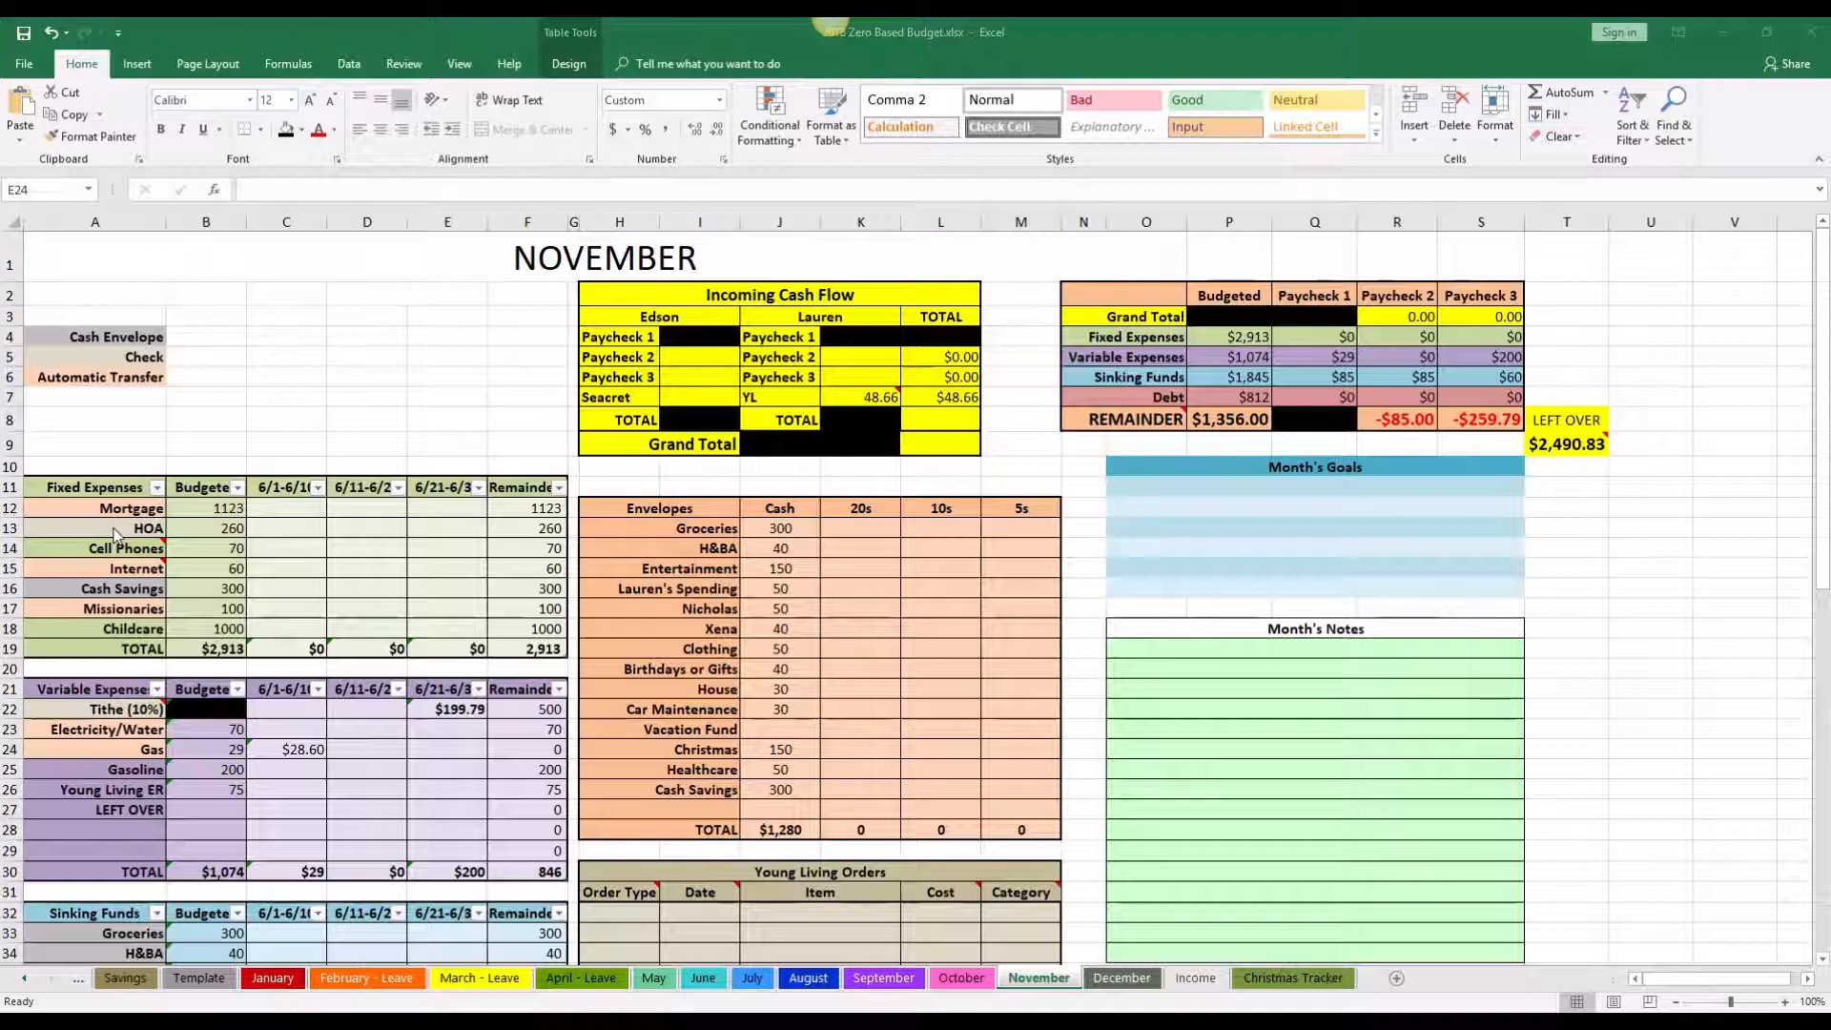
Step: Examine the Fixed Expenses and Variable Expenses tables on the November sheet, including the Childcare, Tithe (10%) and Missionaries rows
drag(105, 488, 549, 652)
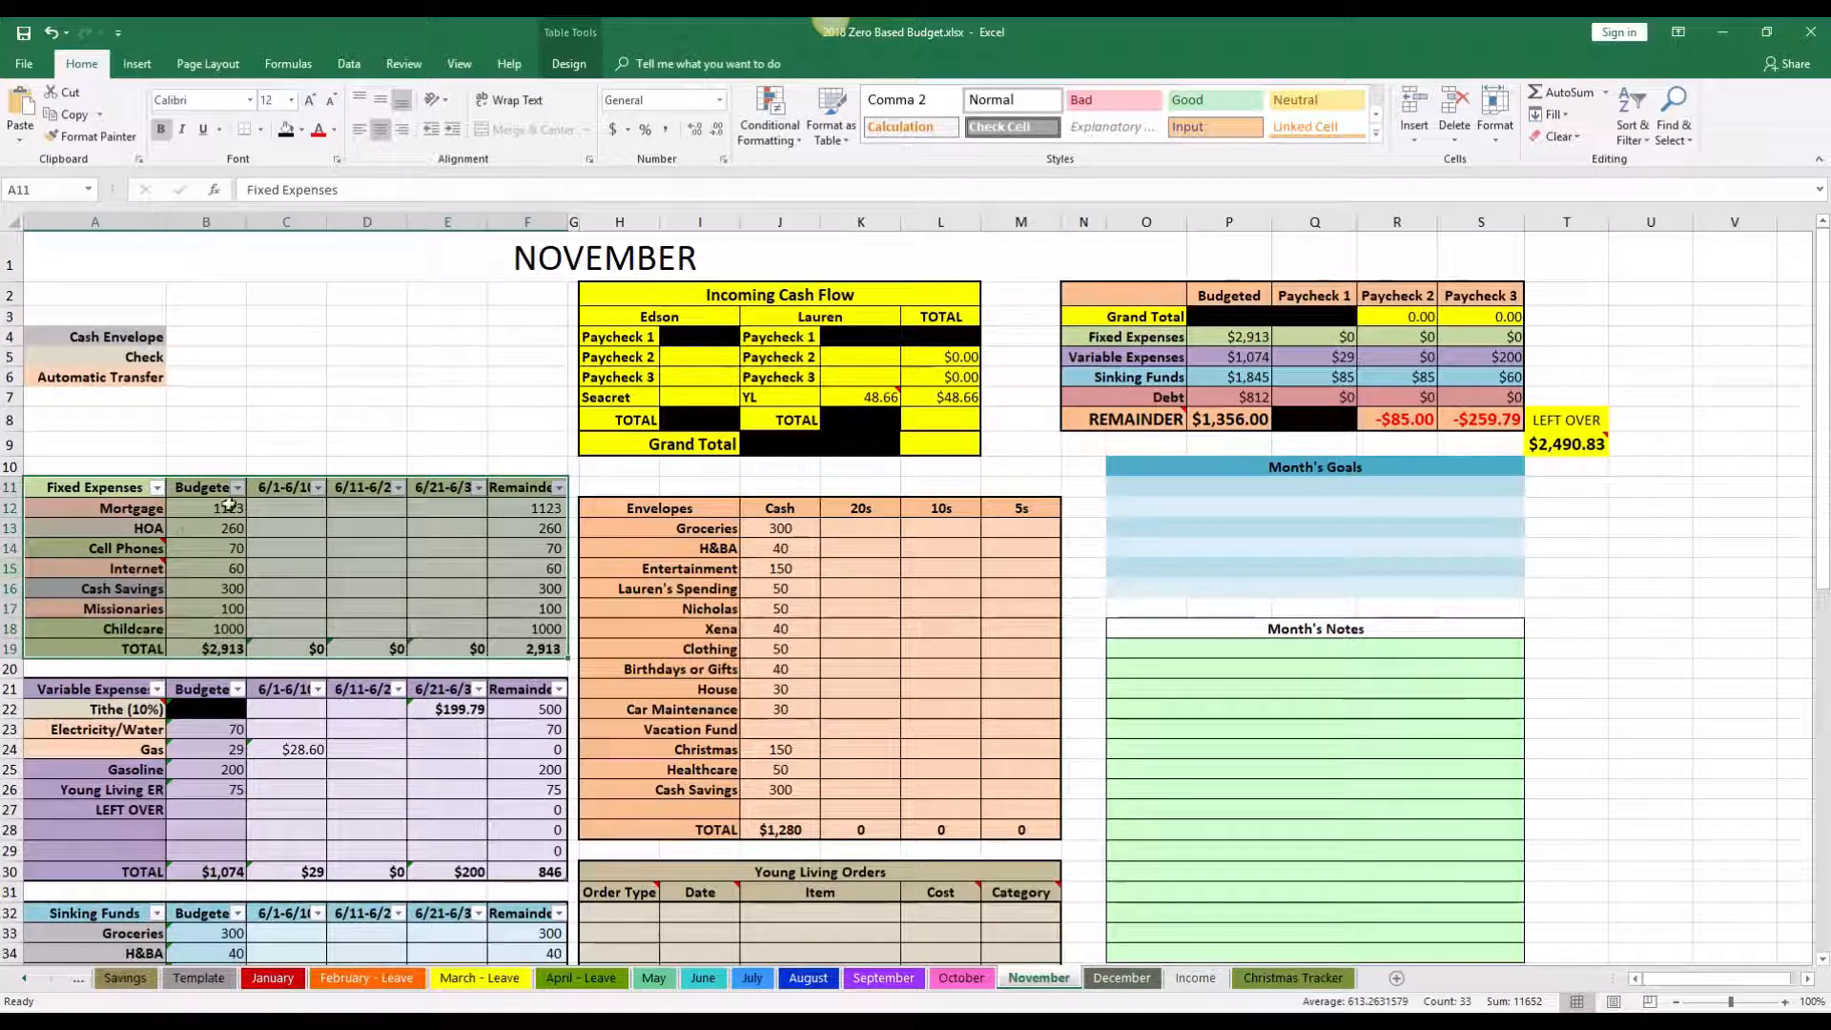
click(135, 523)
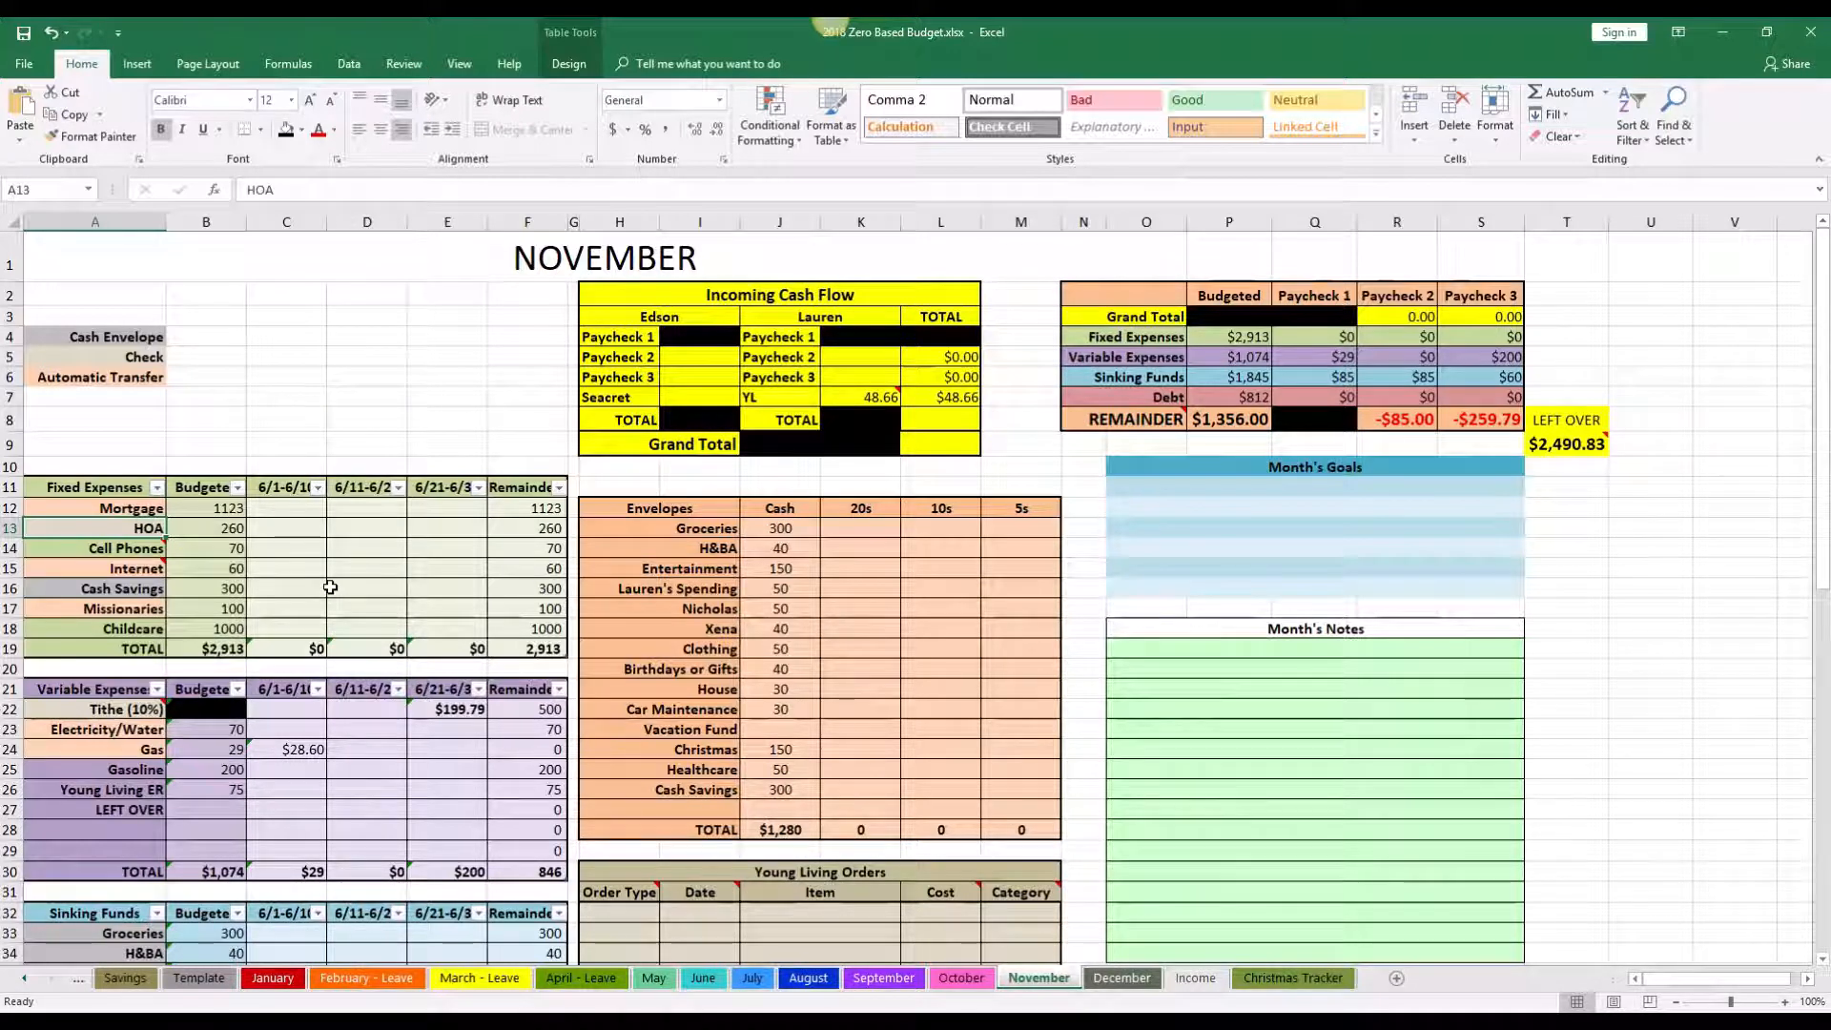
click(184, 631)
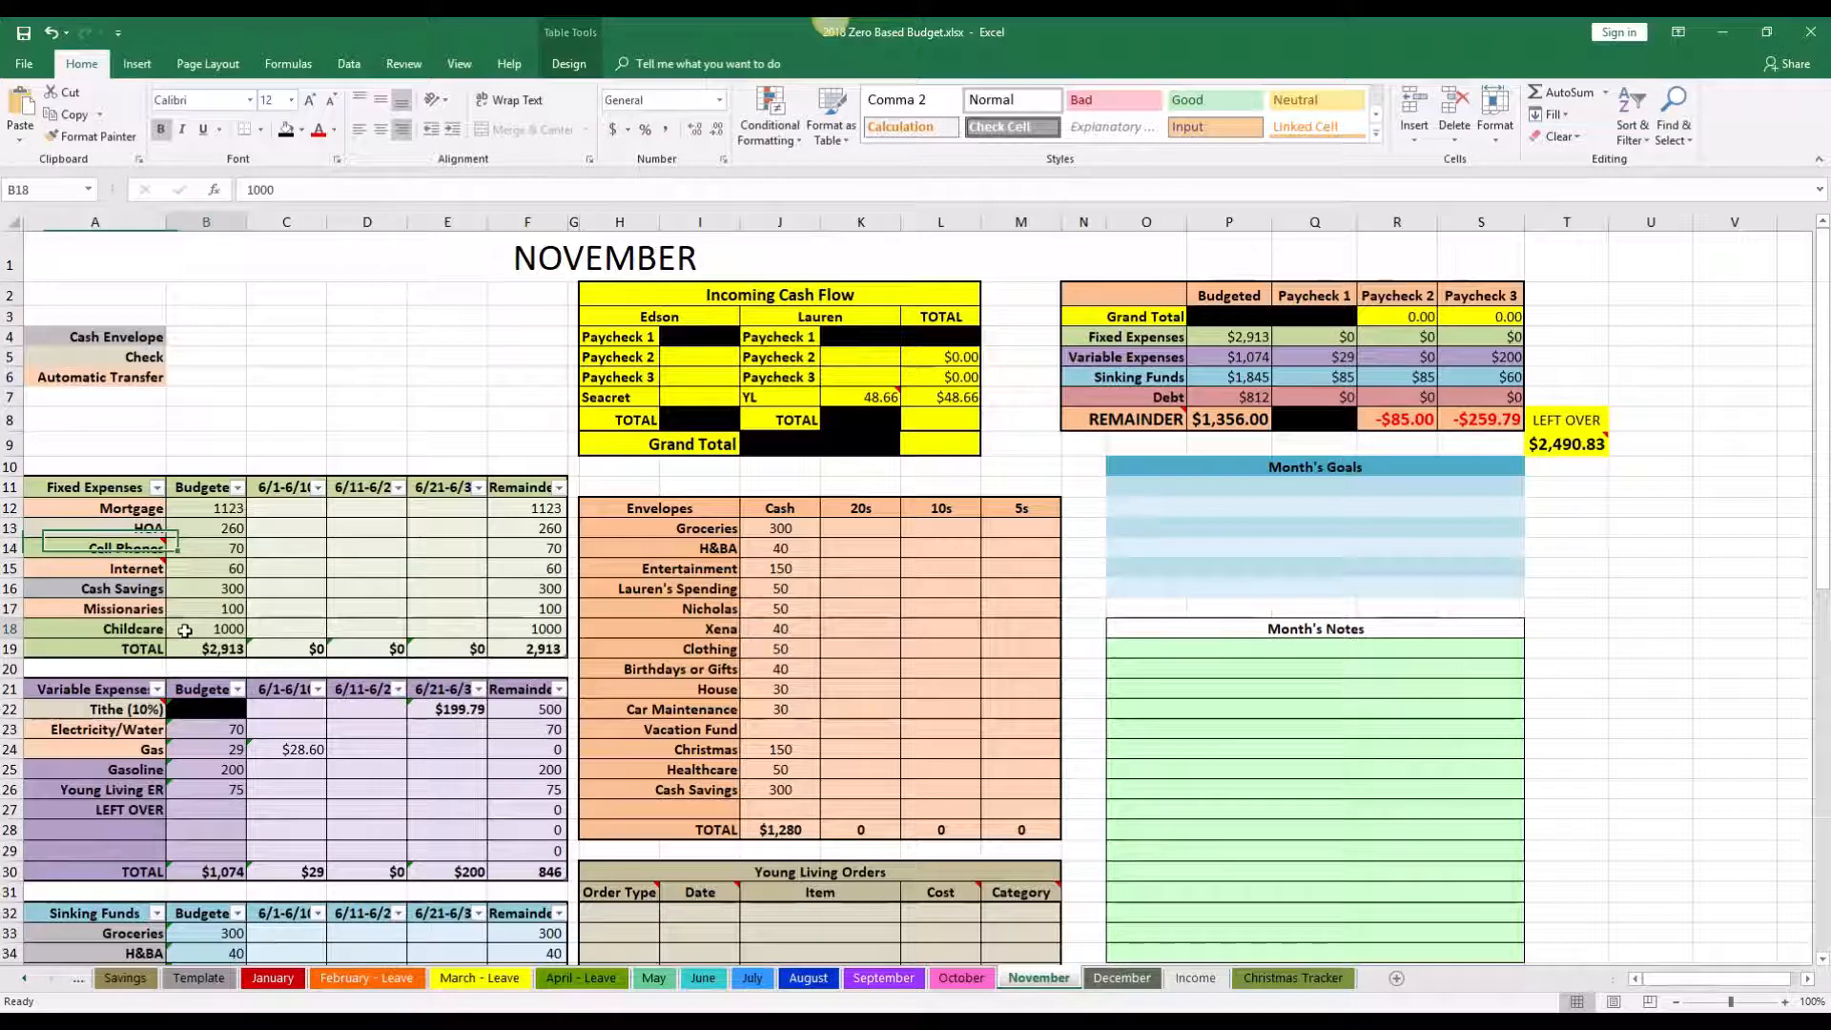
drag(184, 630, 158, 633)
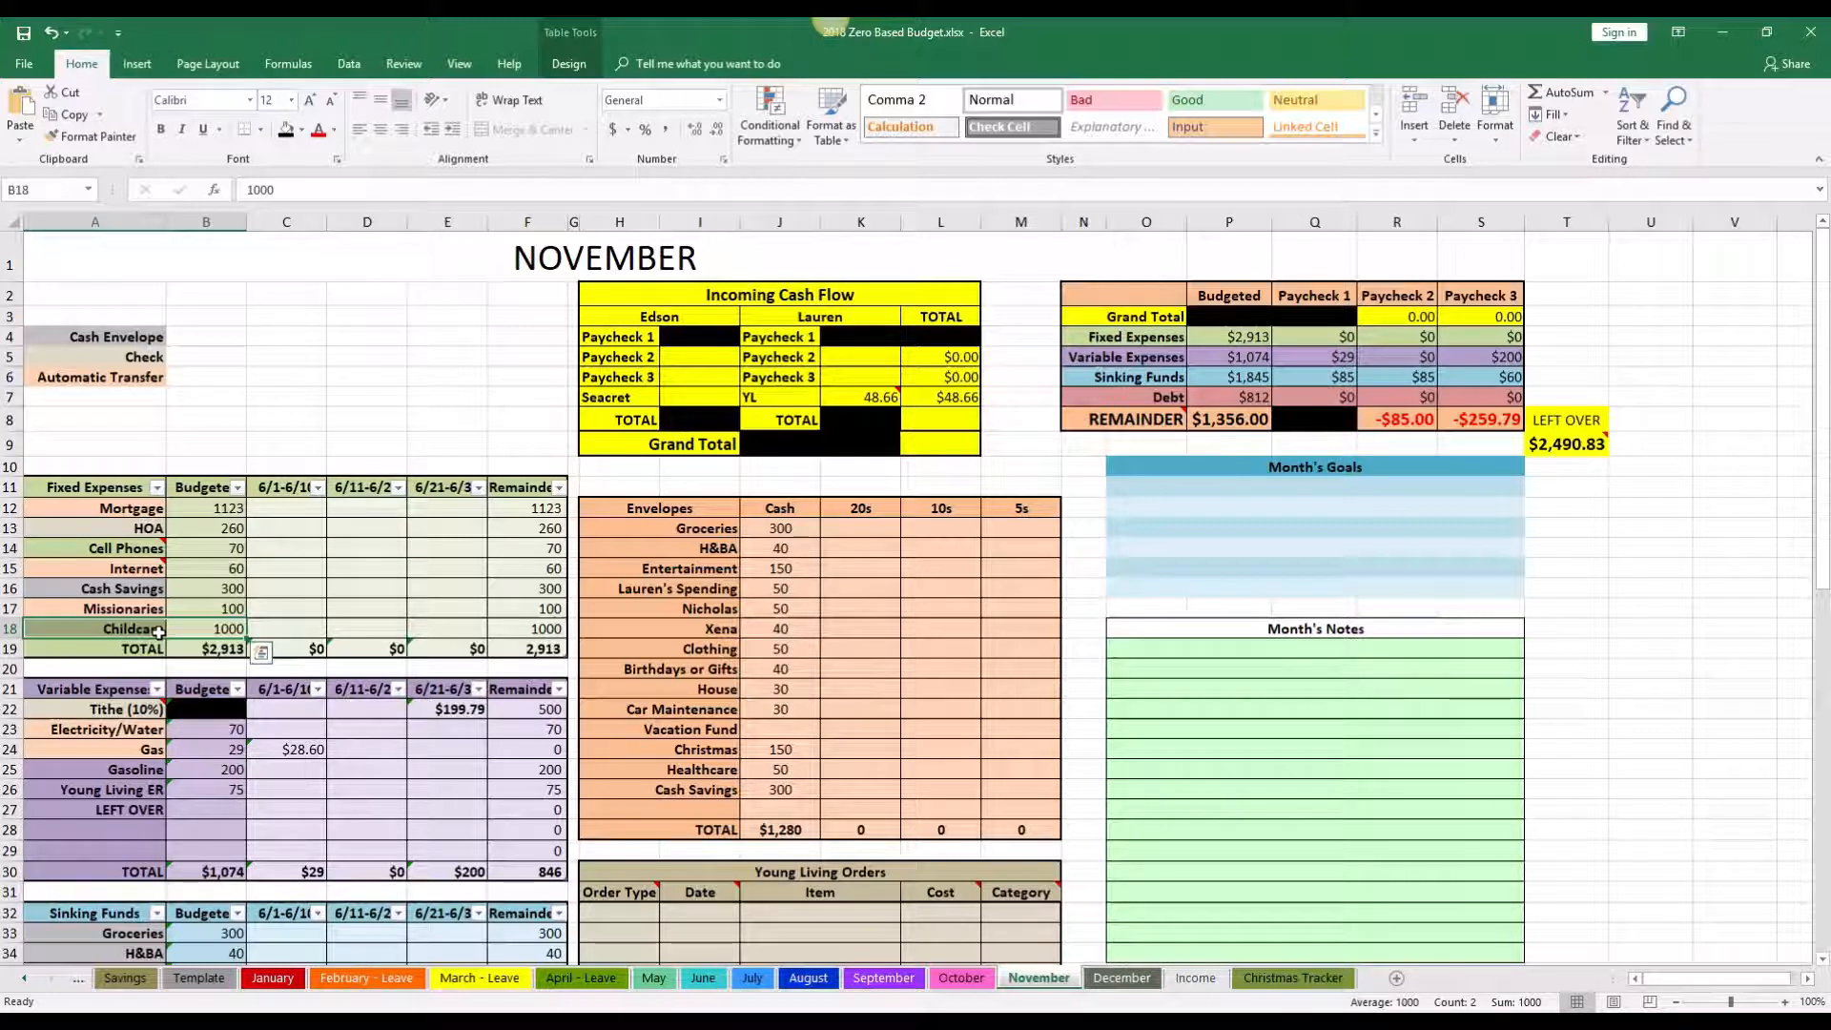
click(191, 625)
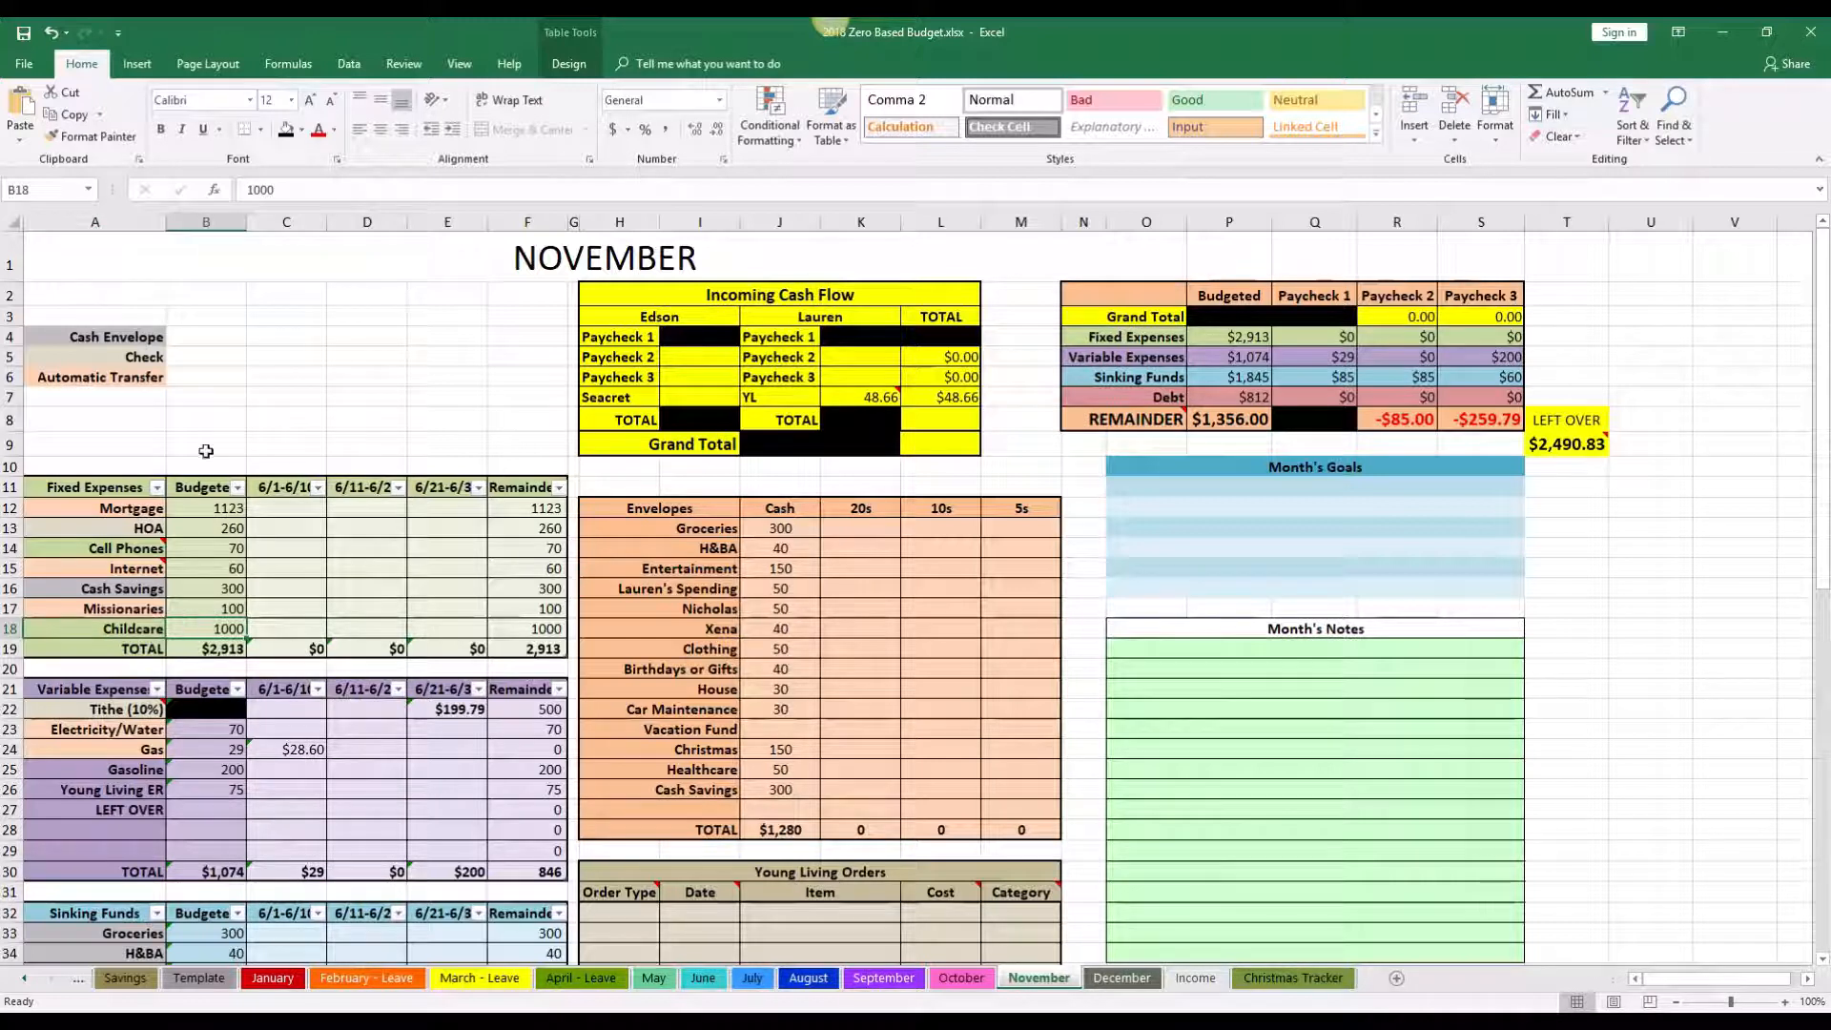
scroll(167, 651, down, 1)
drag(105, 593, 568, 784)
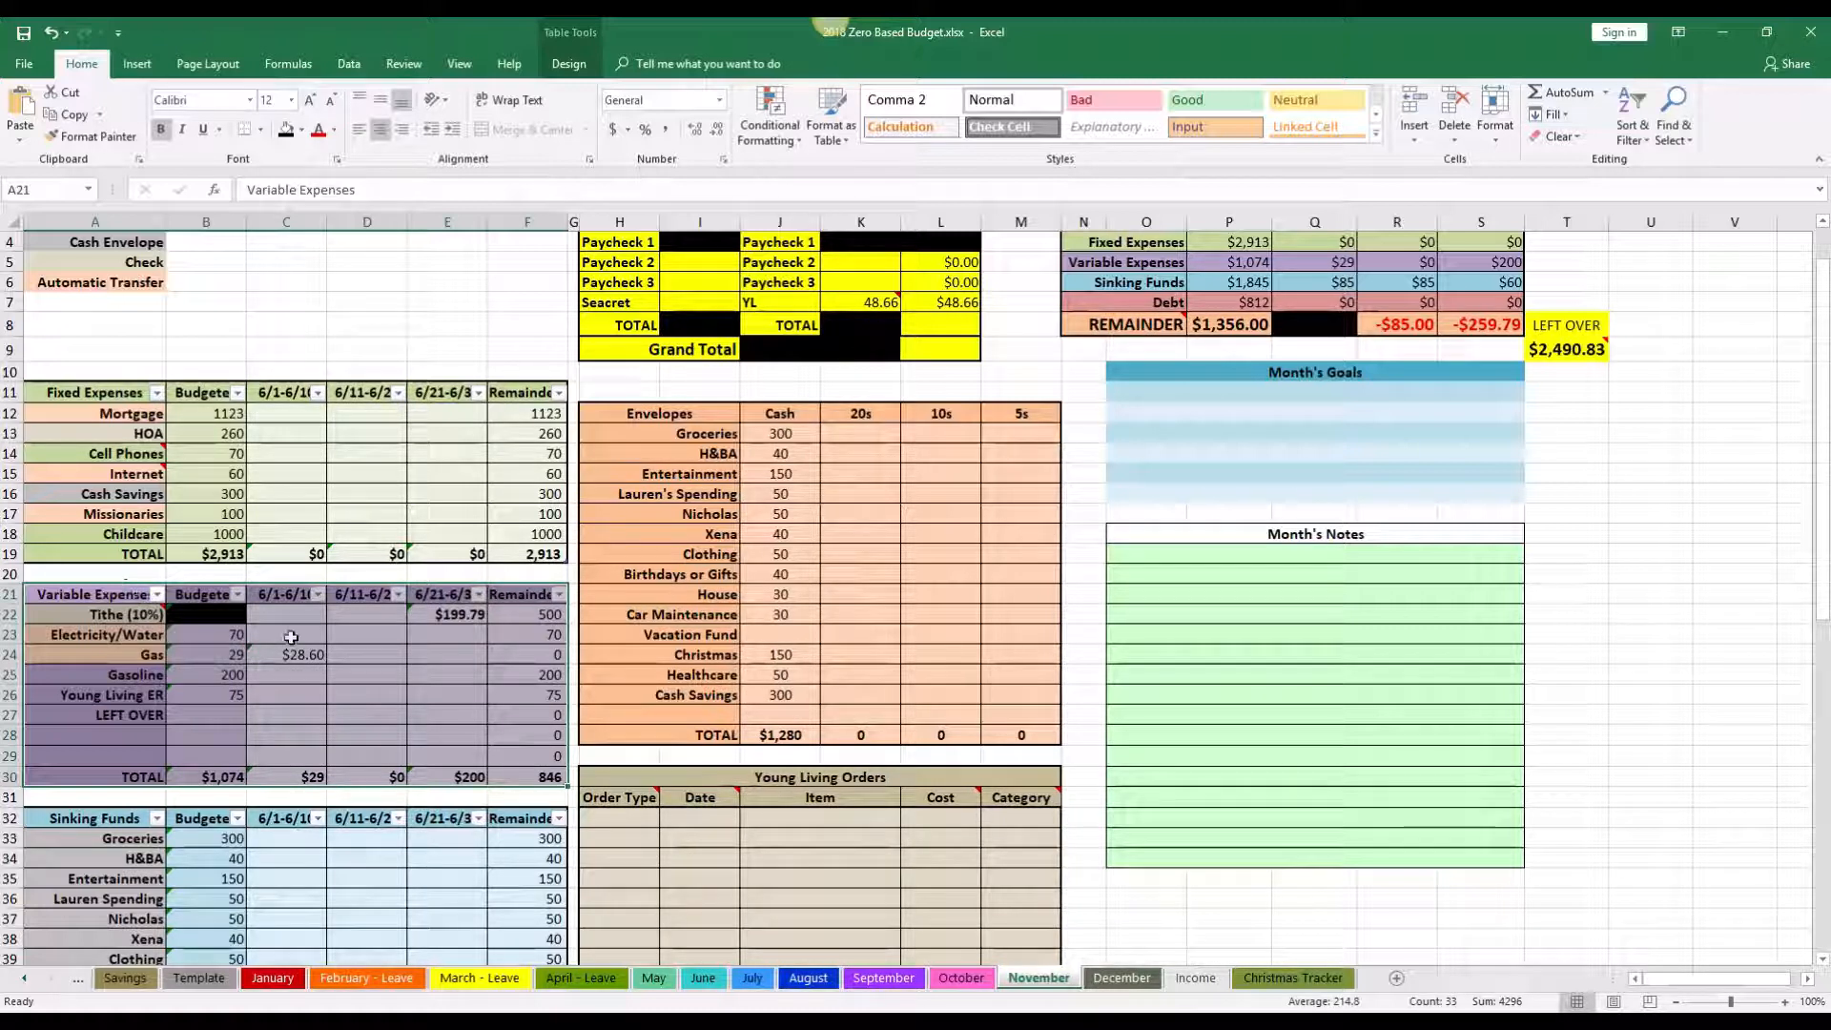
click(205, 634)
click(119, 615)
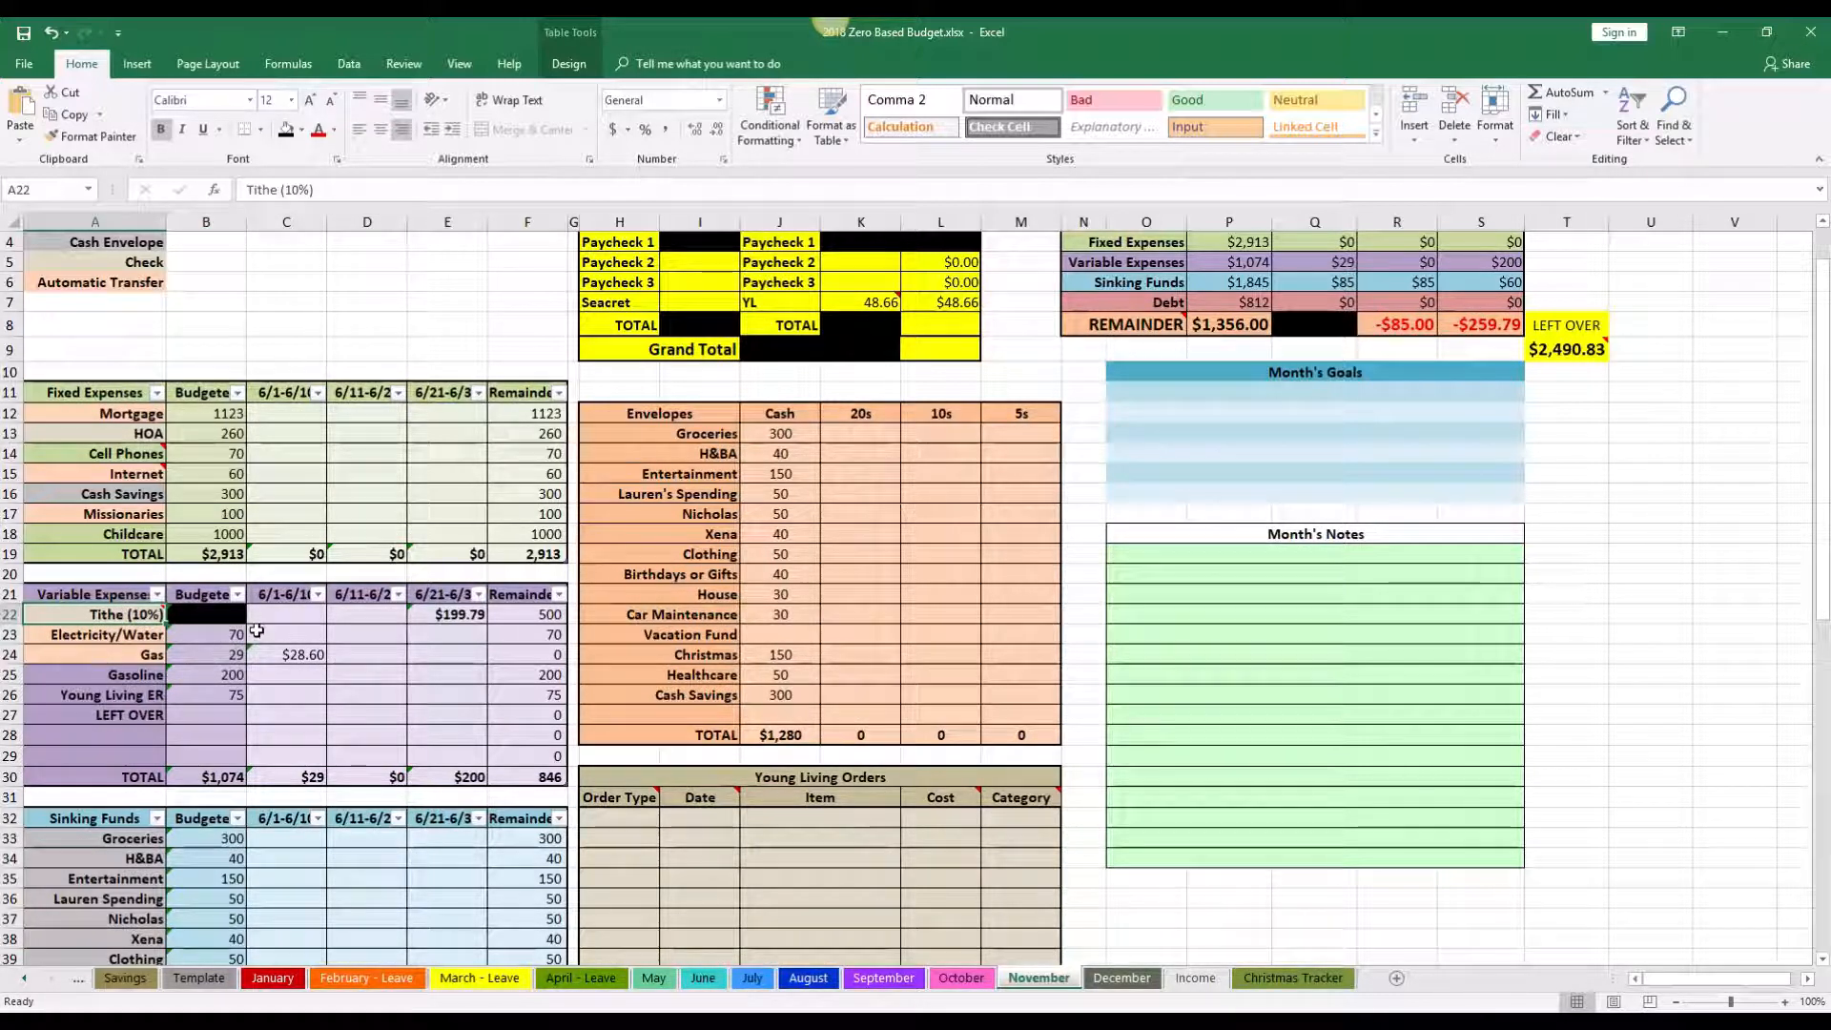
drag(196, 513, 160, 522)
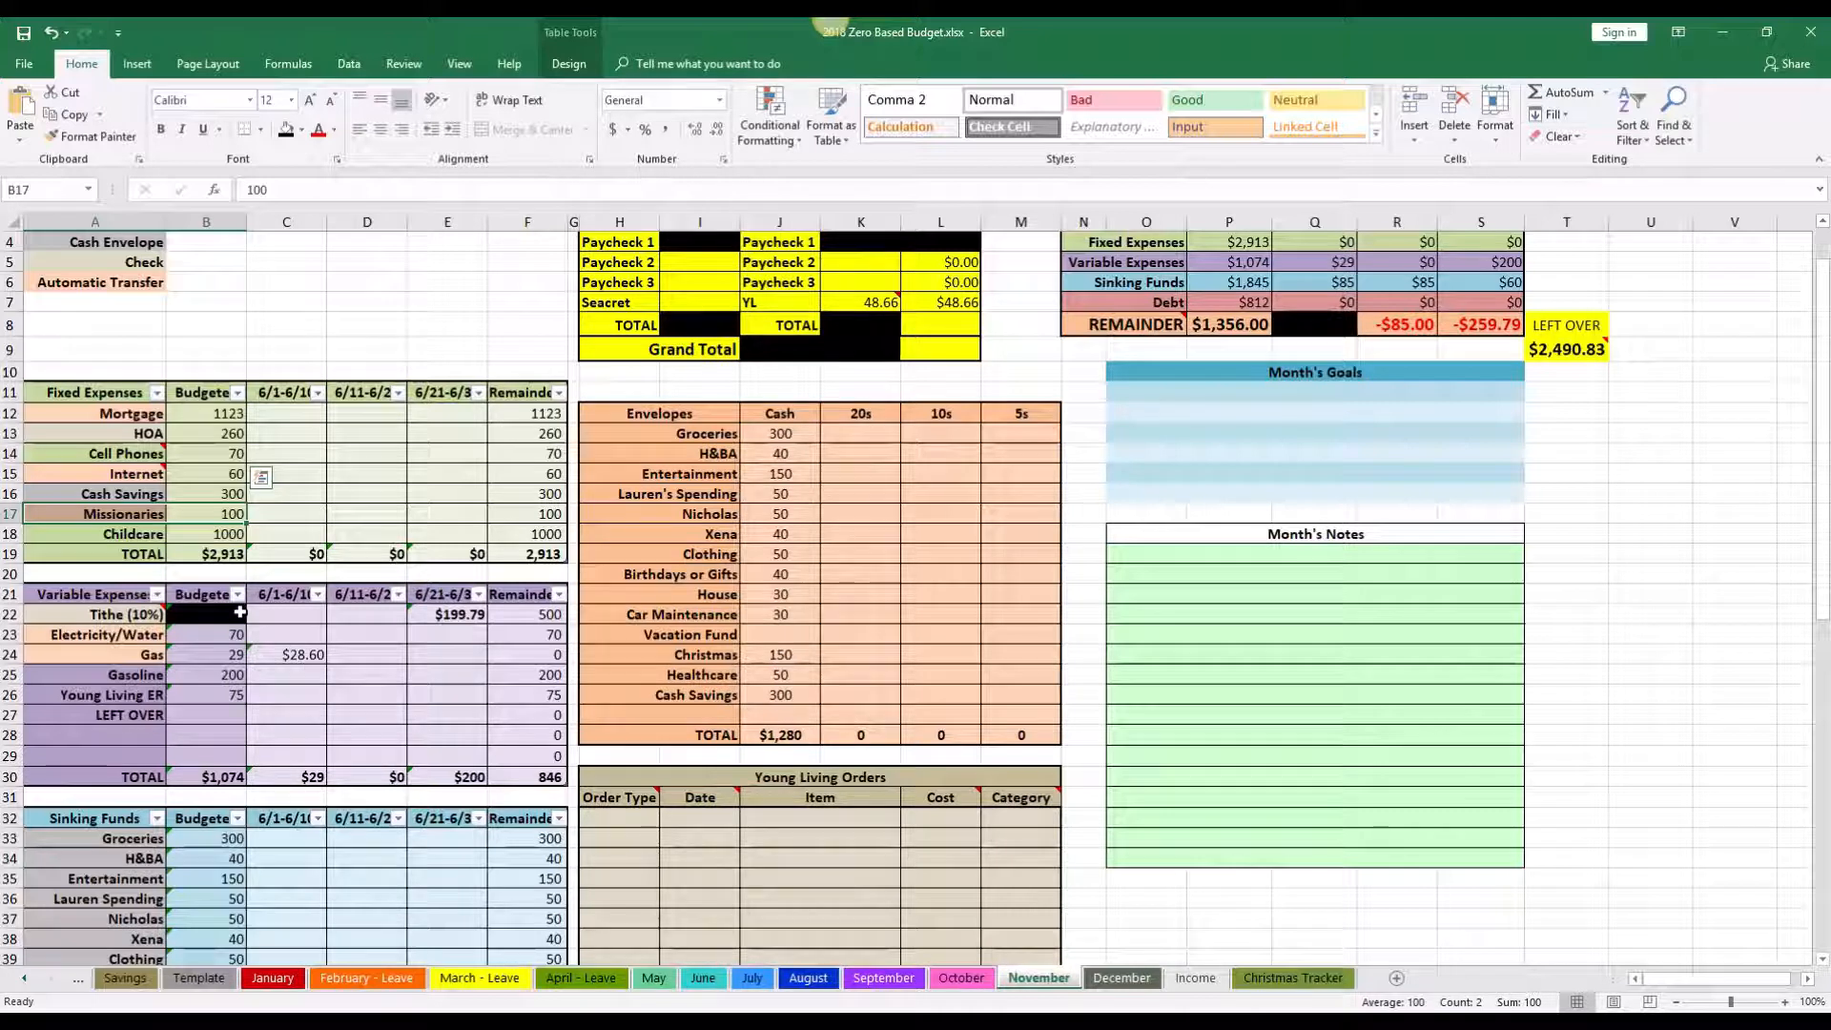
Step: Review the Sinking Funds categories from Groceries to Subscription 2, including the note and budgeted amount for Car Insurance
scroll(238, 611, down, 5)
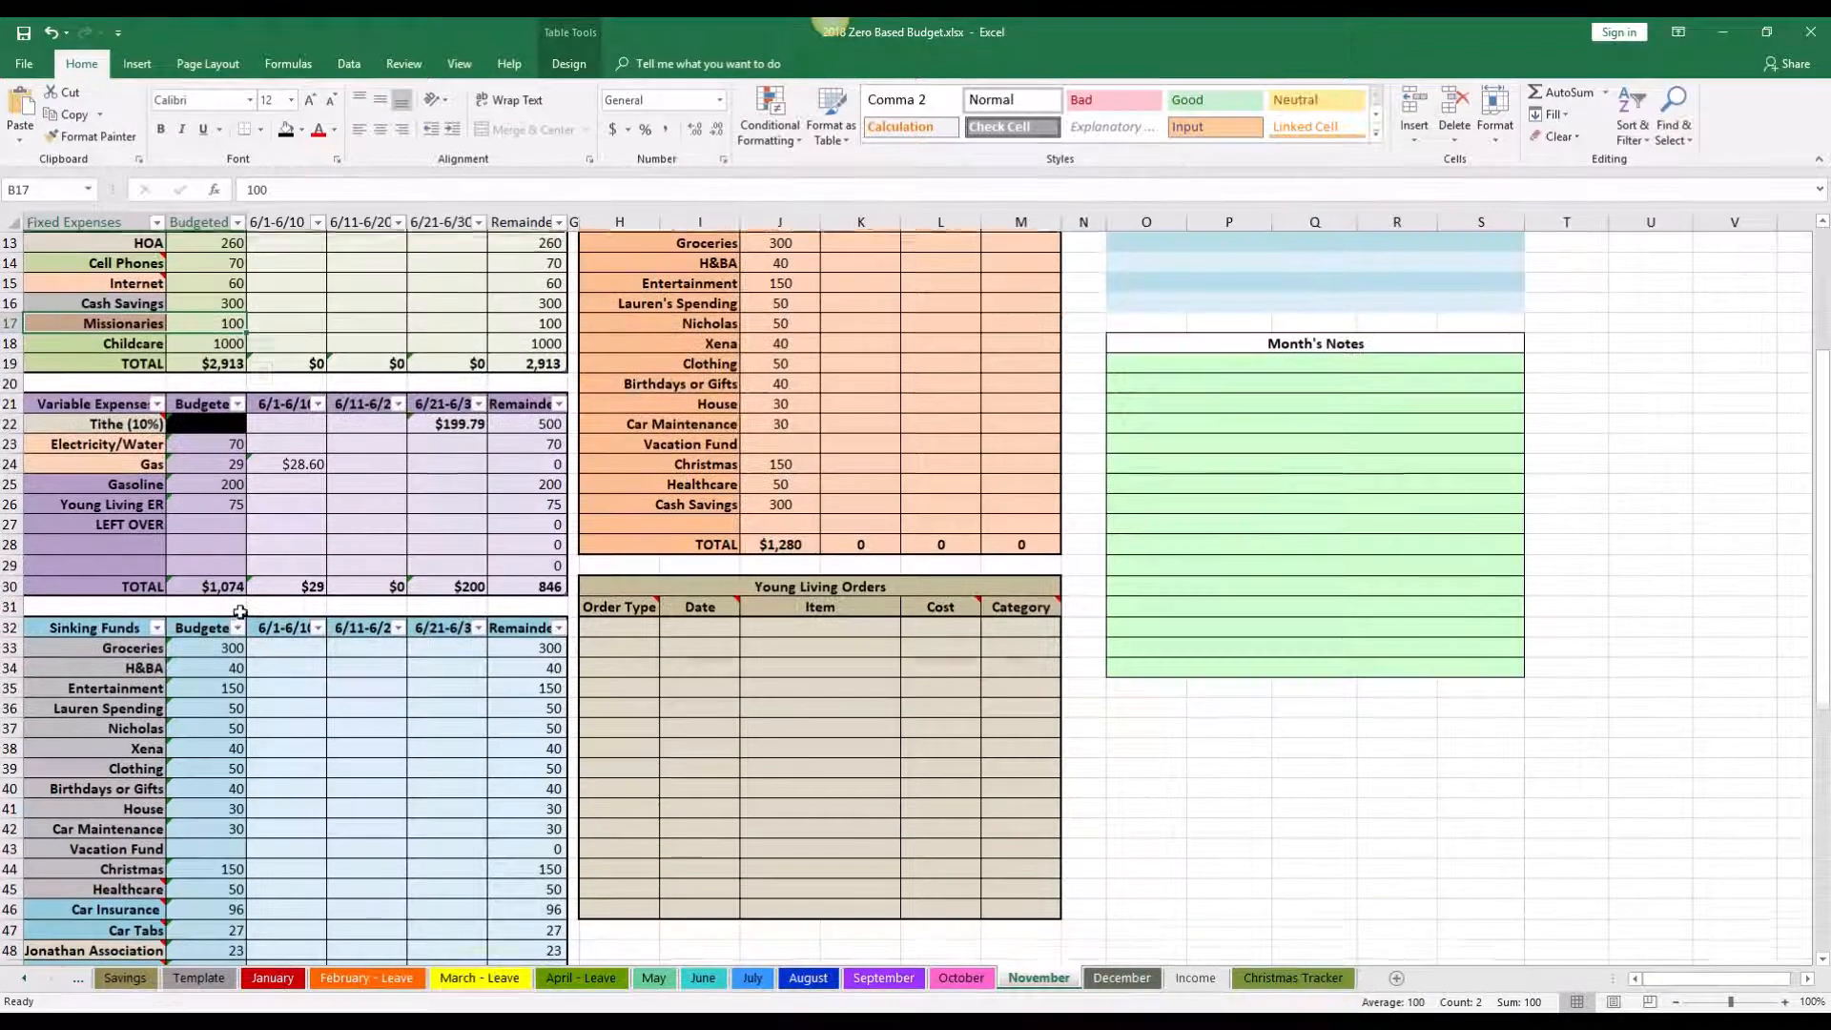
scroll(239, 611, down, 2)
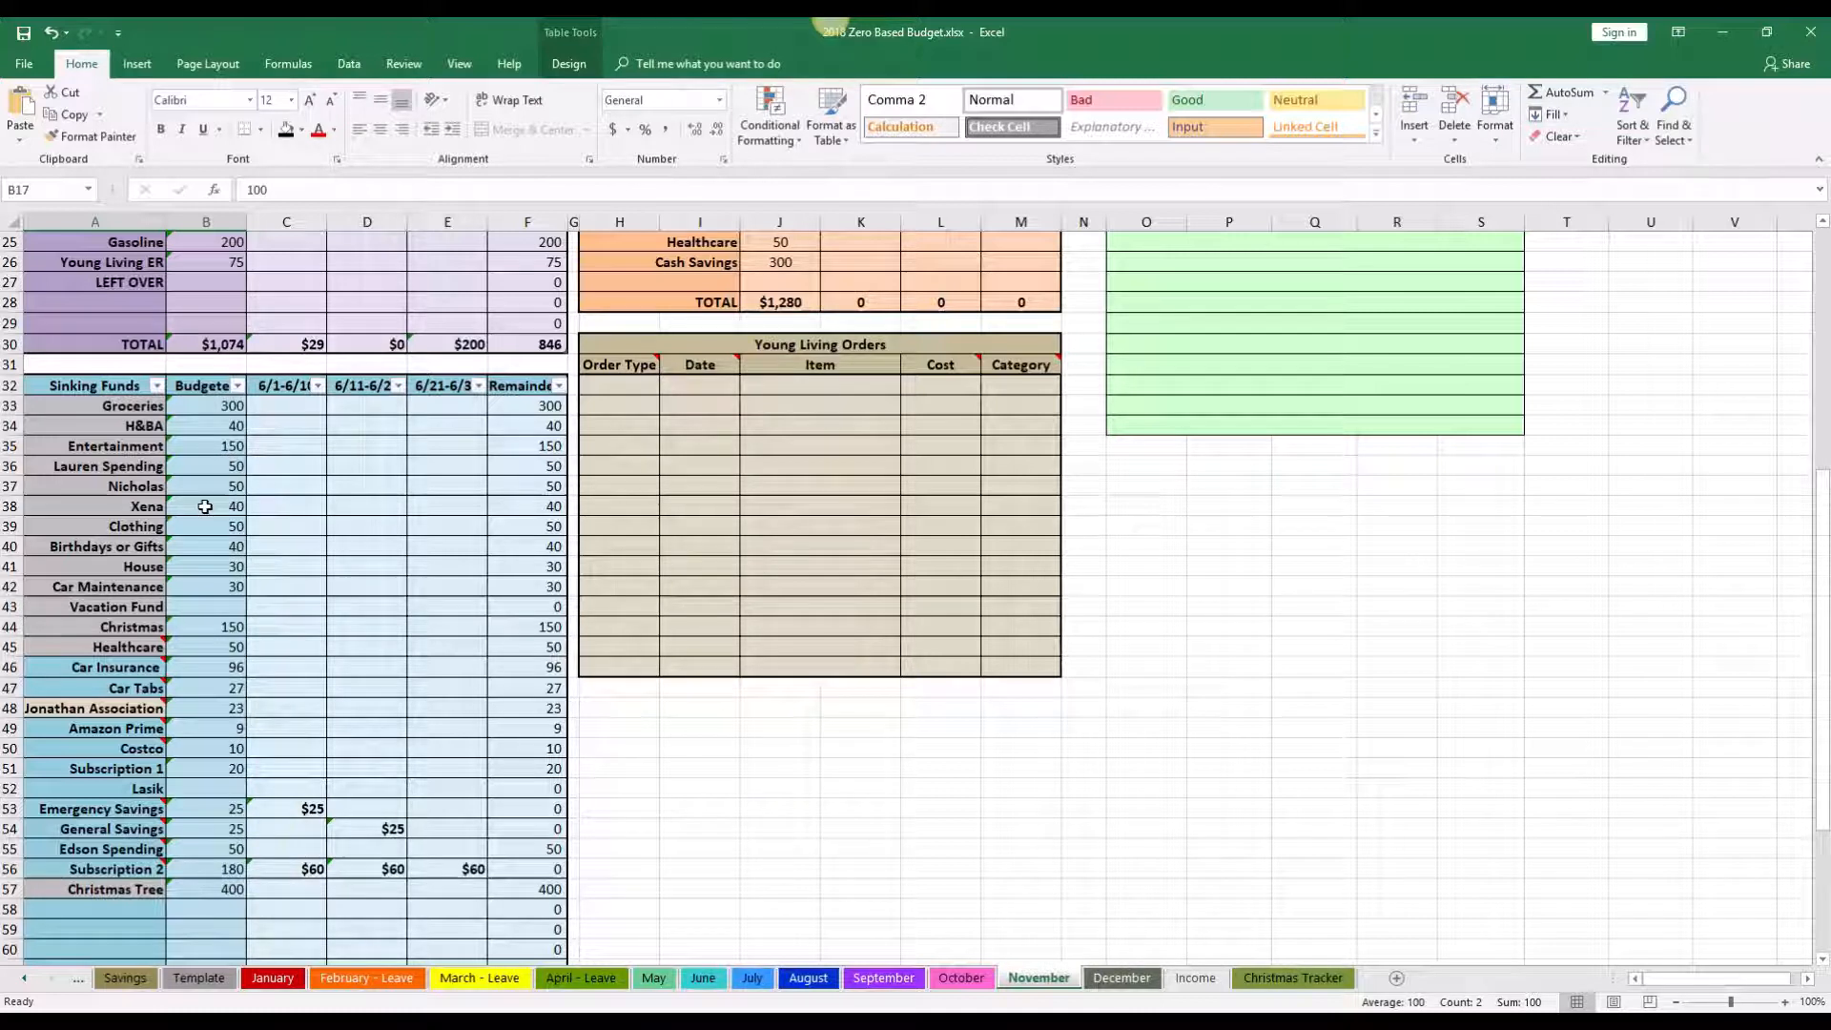
drag(107, 409, 84, 641)
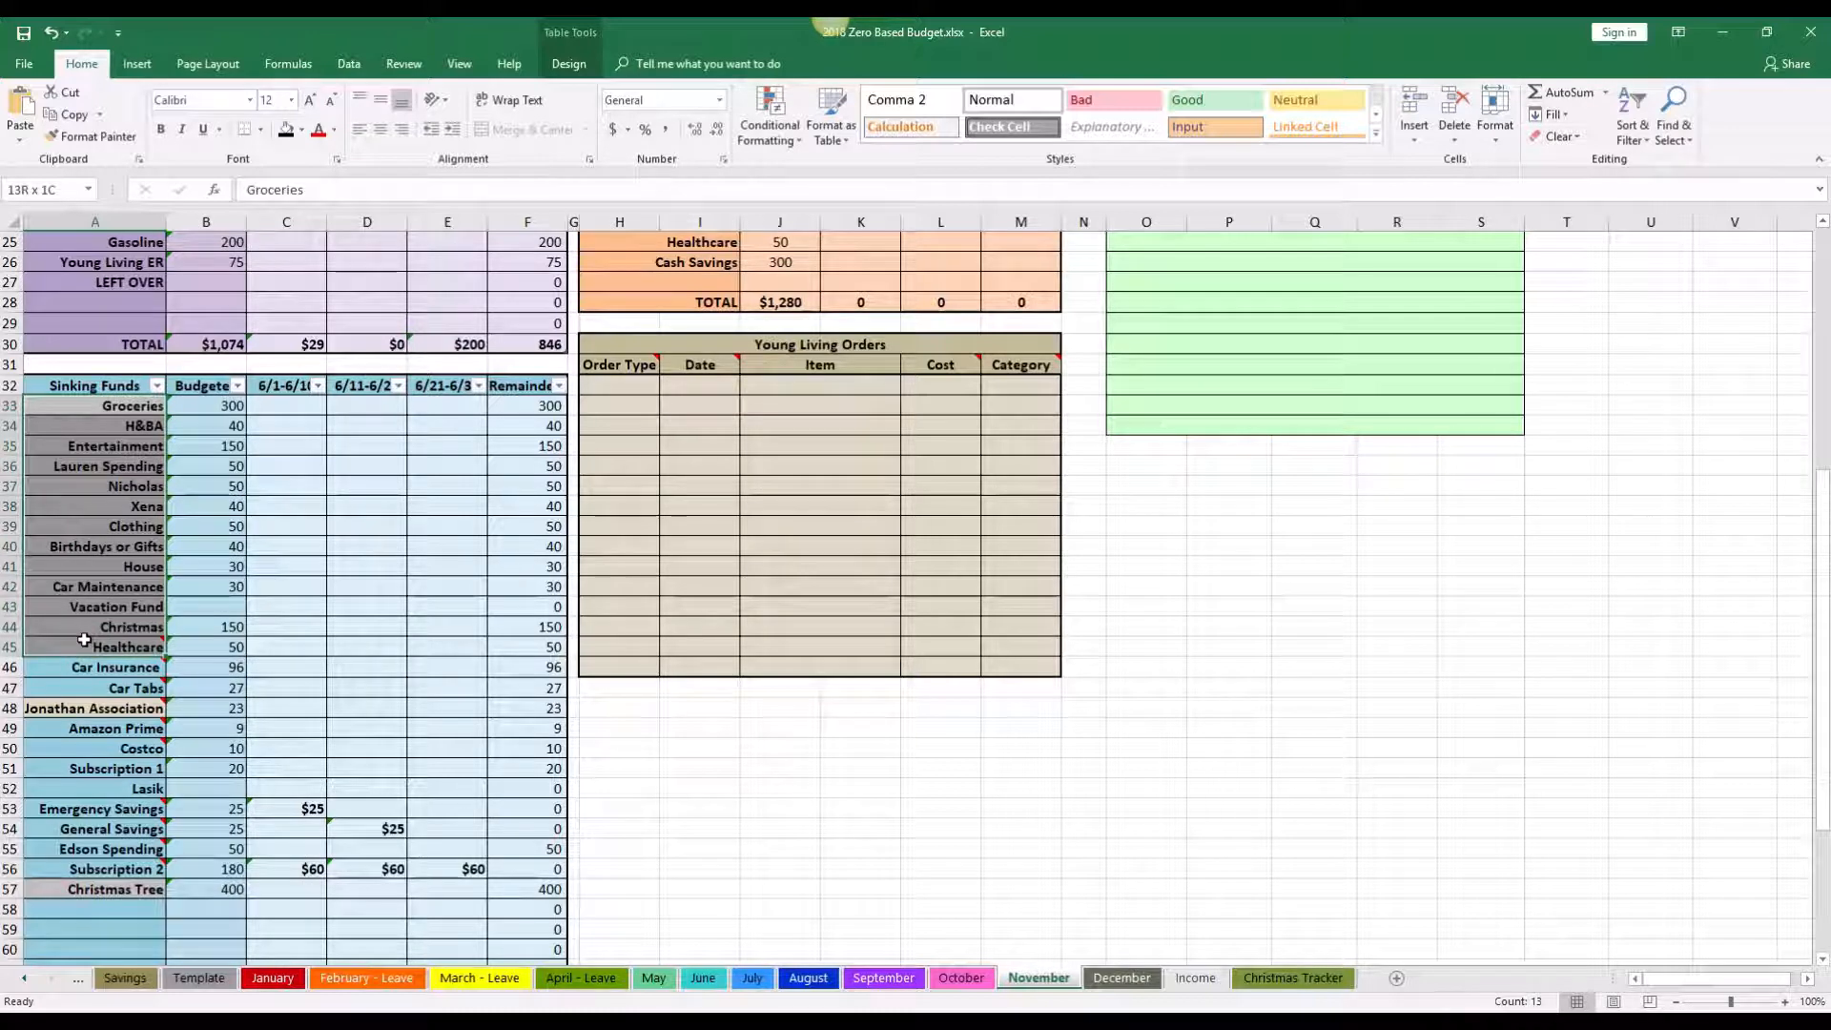
click(75, 668)
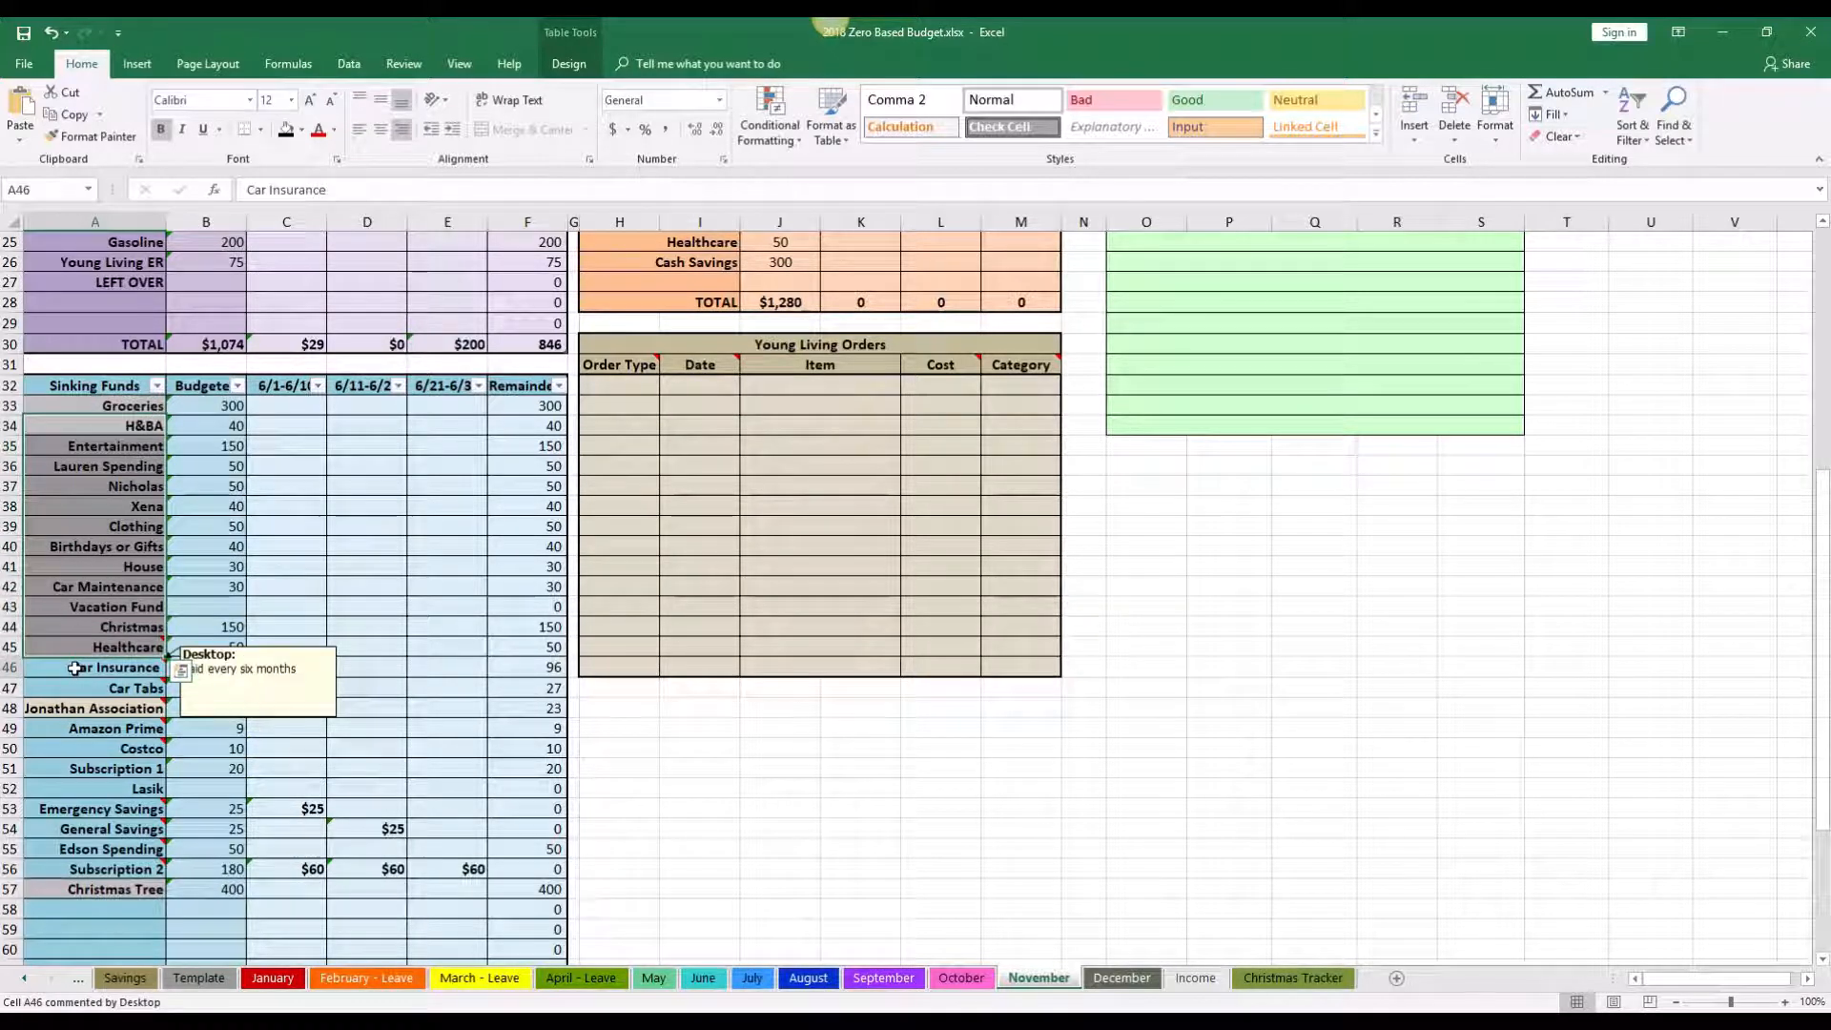
drag(75, 668, 49, 864)
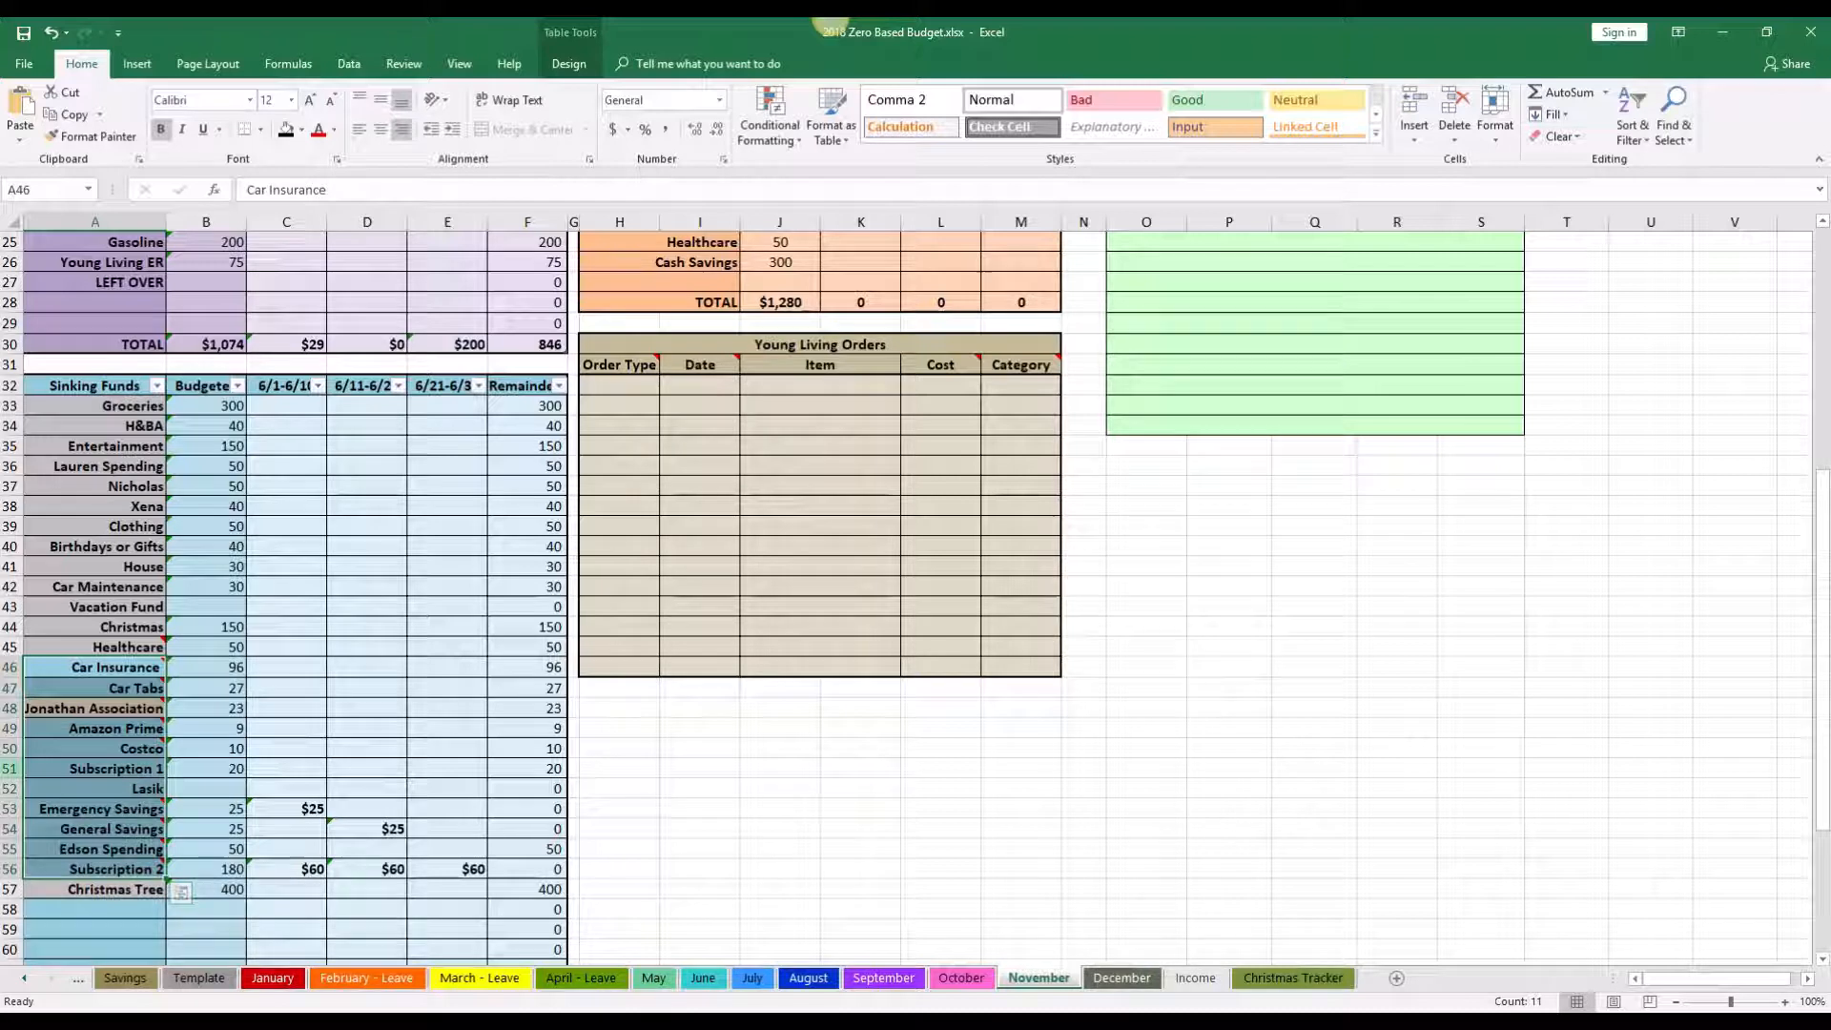
click(160, 660)
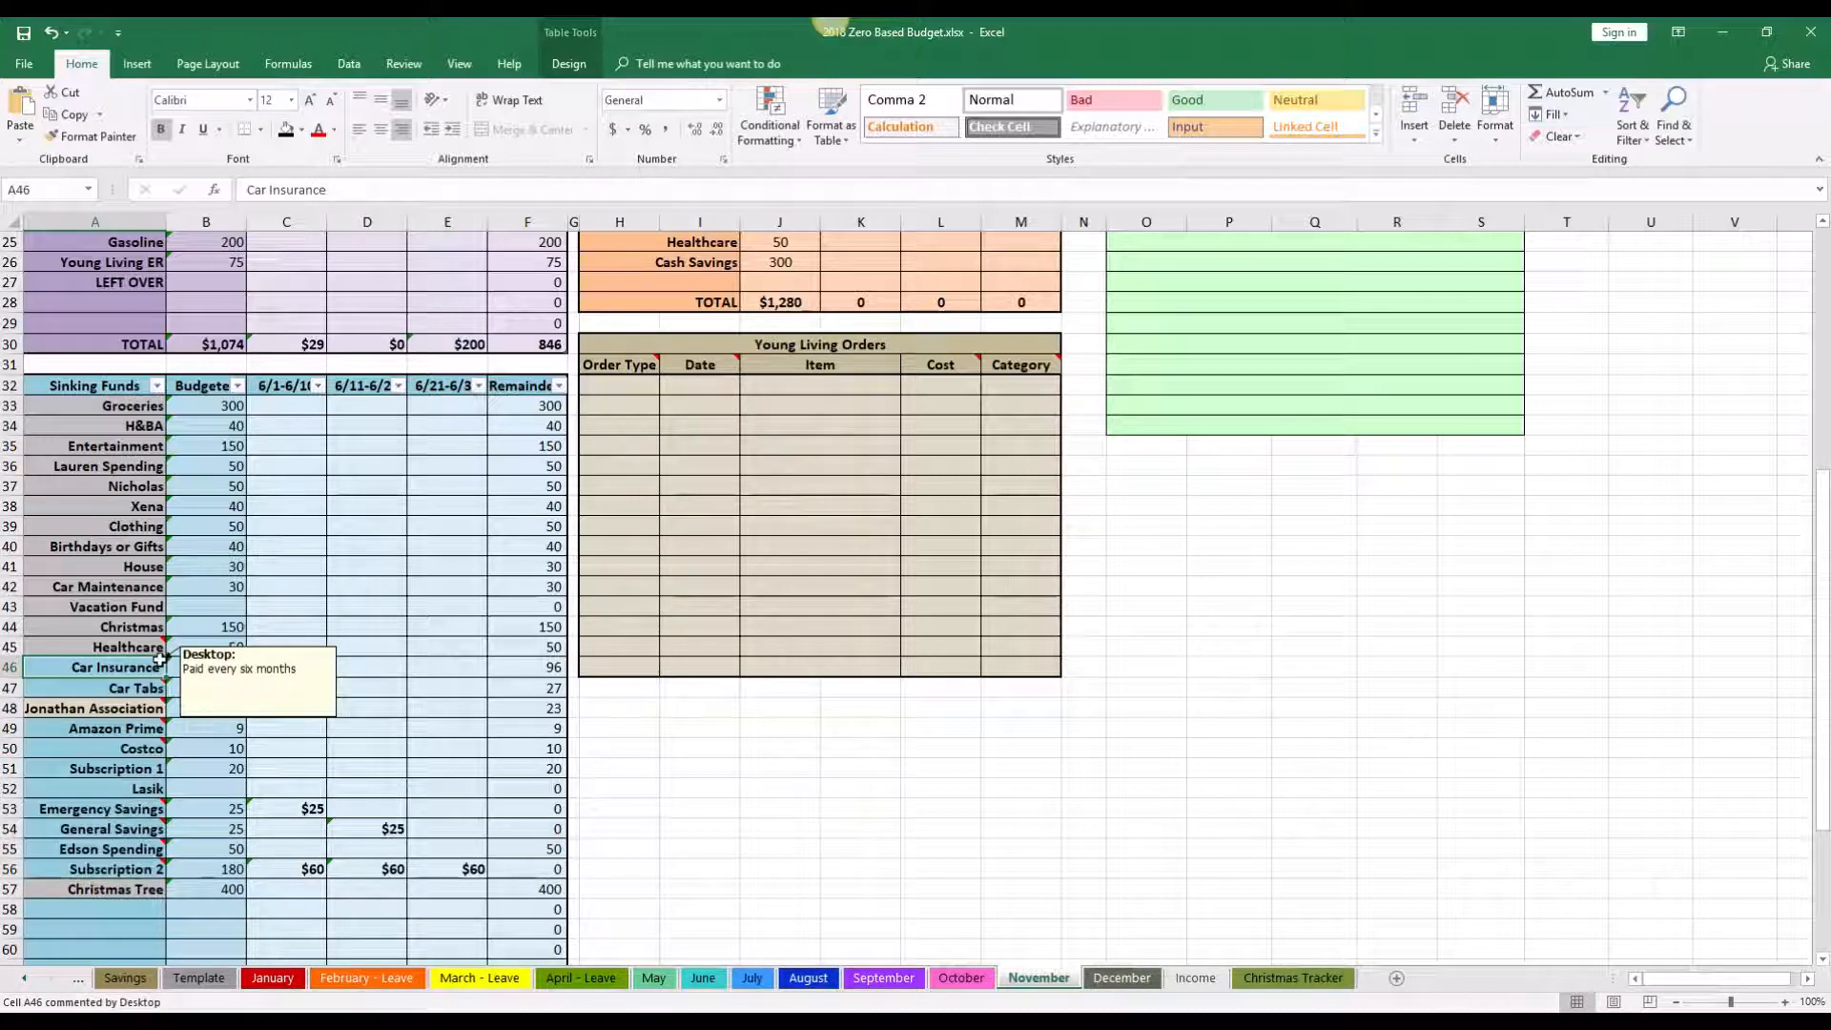
drag(160, 660, 209, 667)
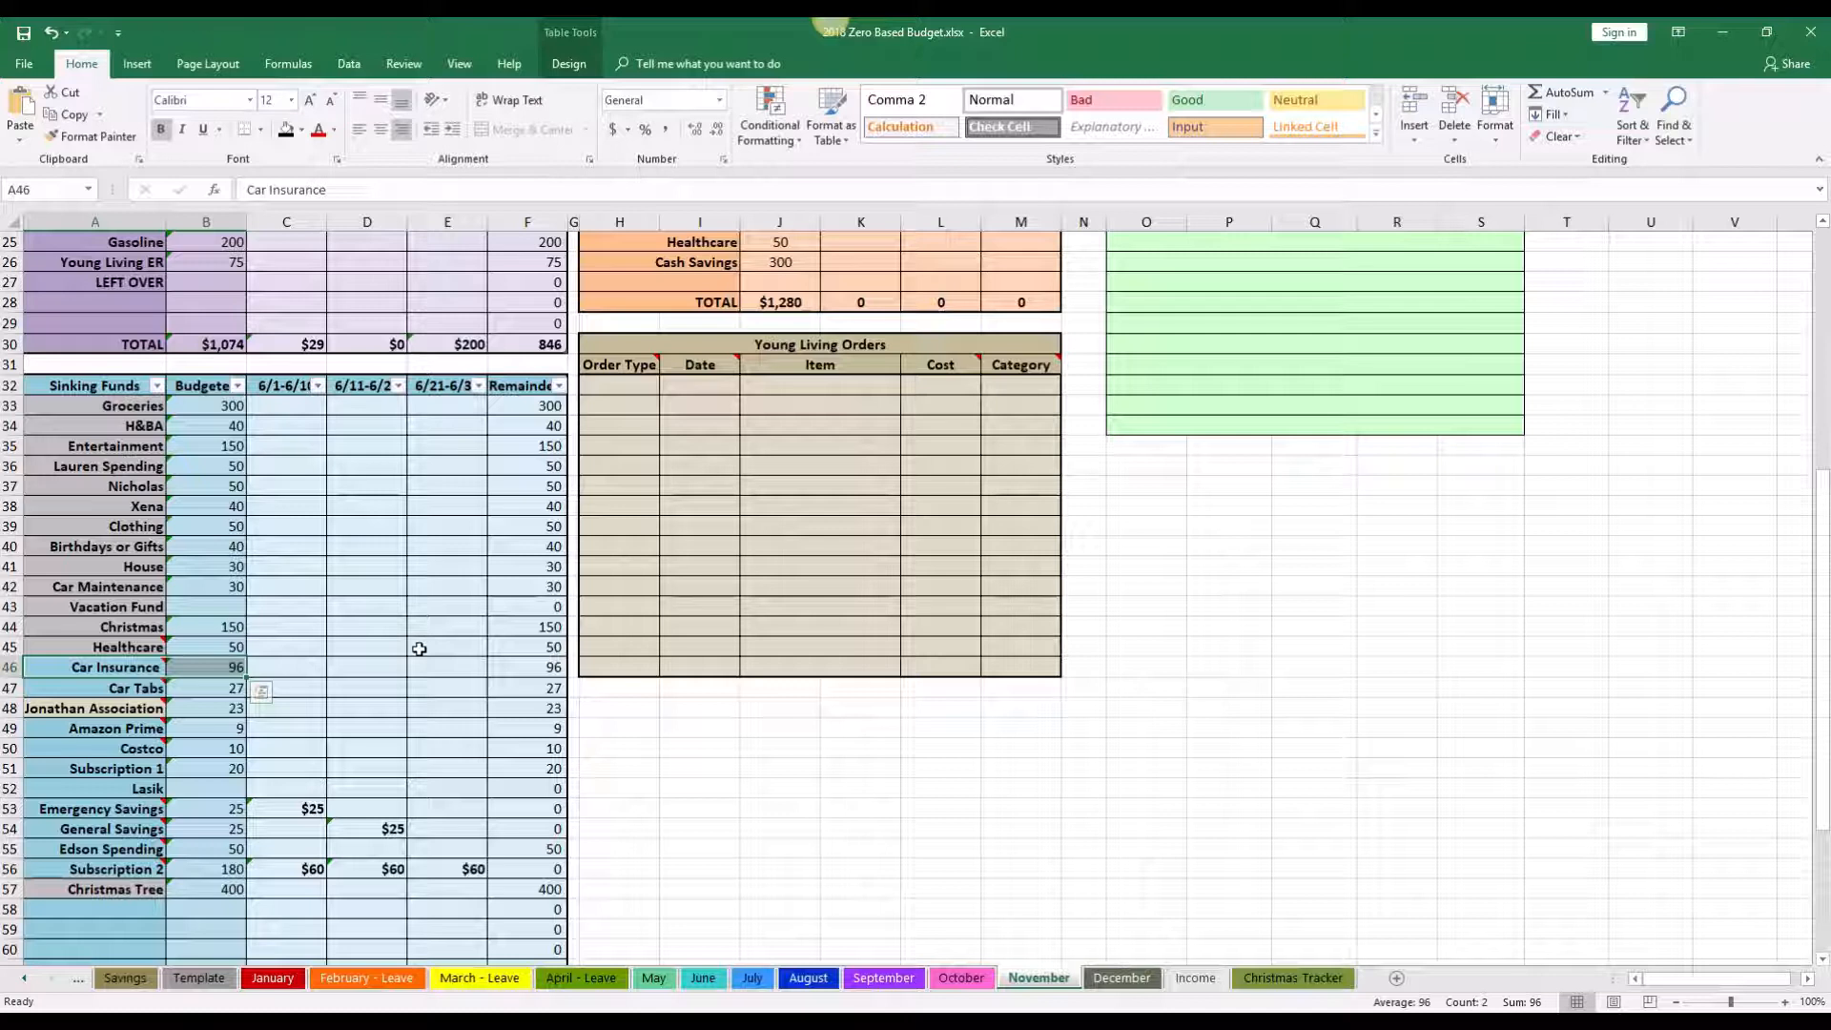
Step: Inspect the last Sinking Funds rows, from Christmas Tree through the blank rows above the total
click(265, 768)
scroll(281, 757, down, 3)
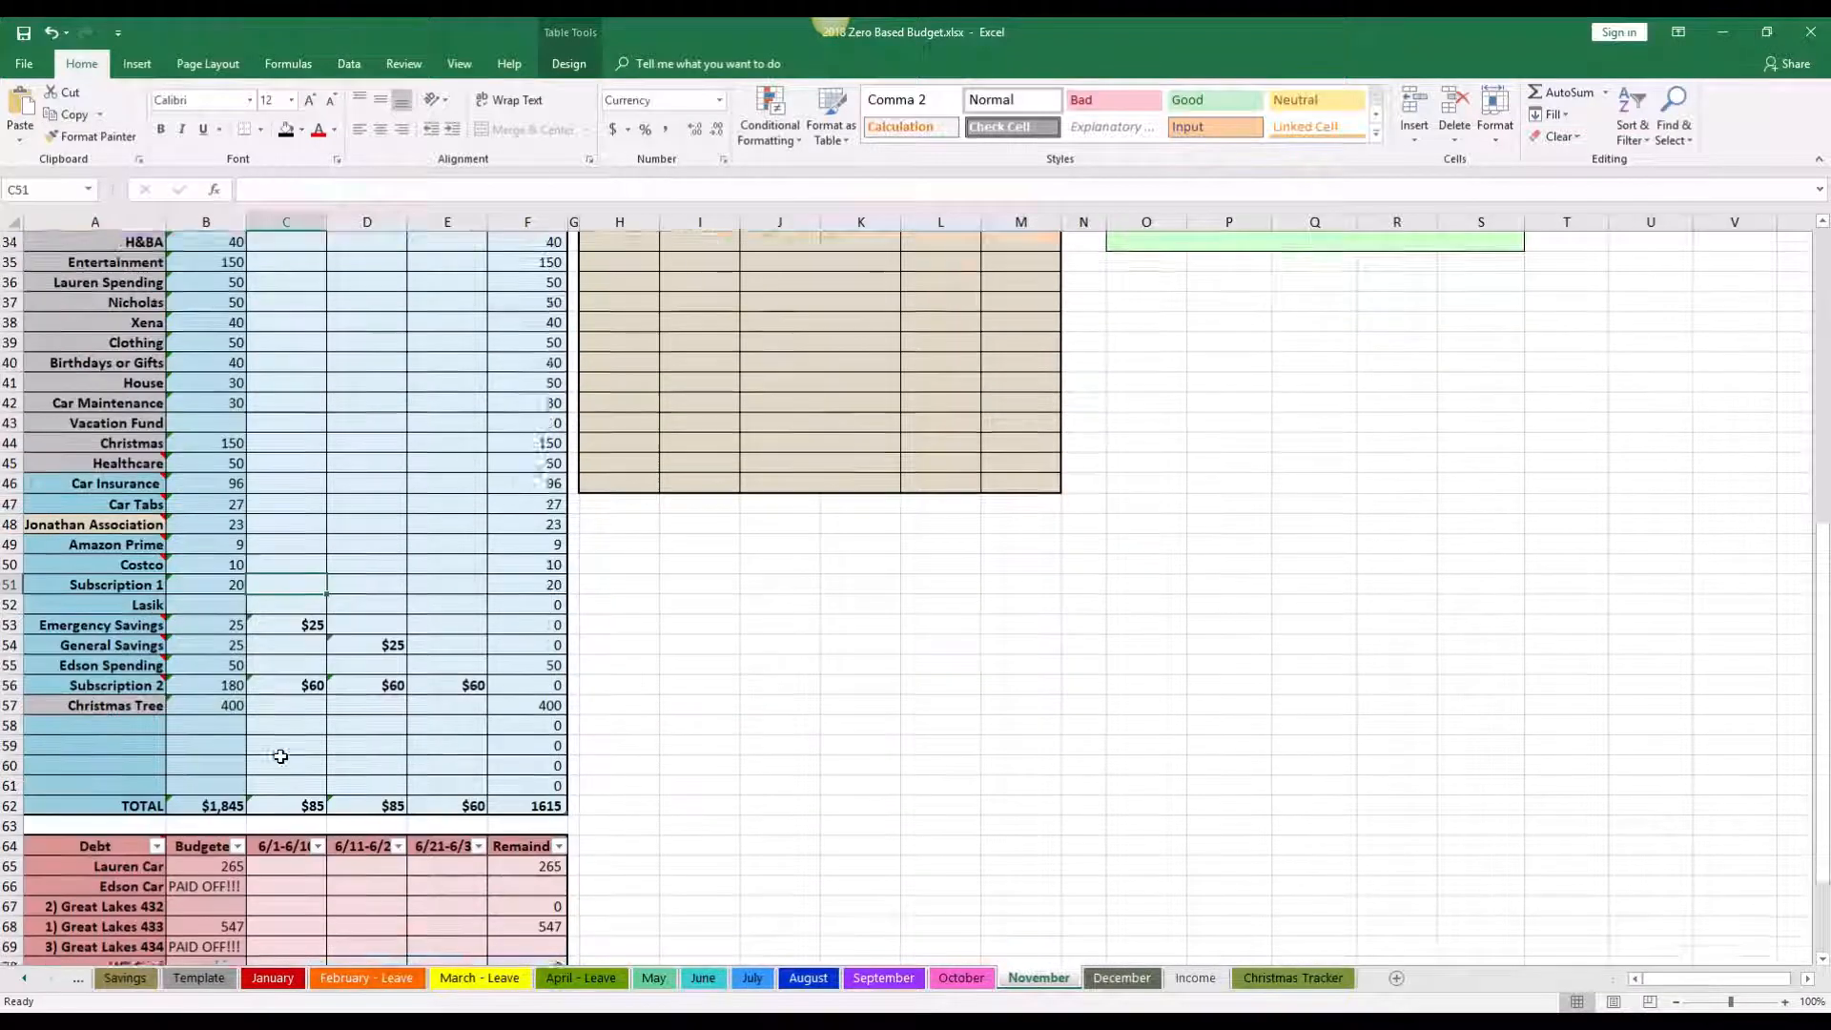
scroll(280, 756, down, 1)
scroll(208, 719, up, 1)
drag(124, 708, 530, 784)
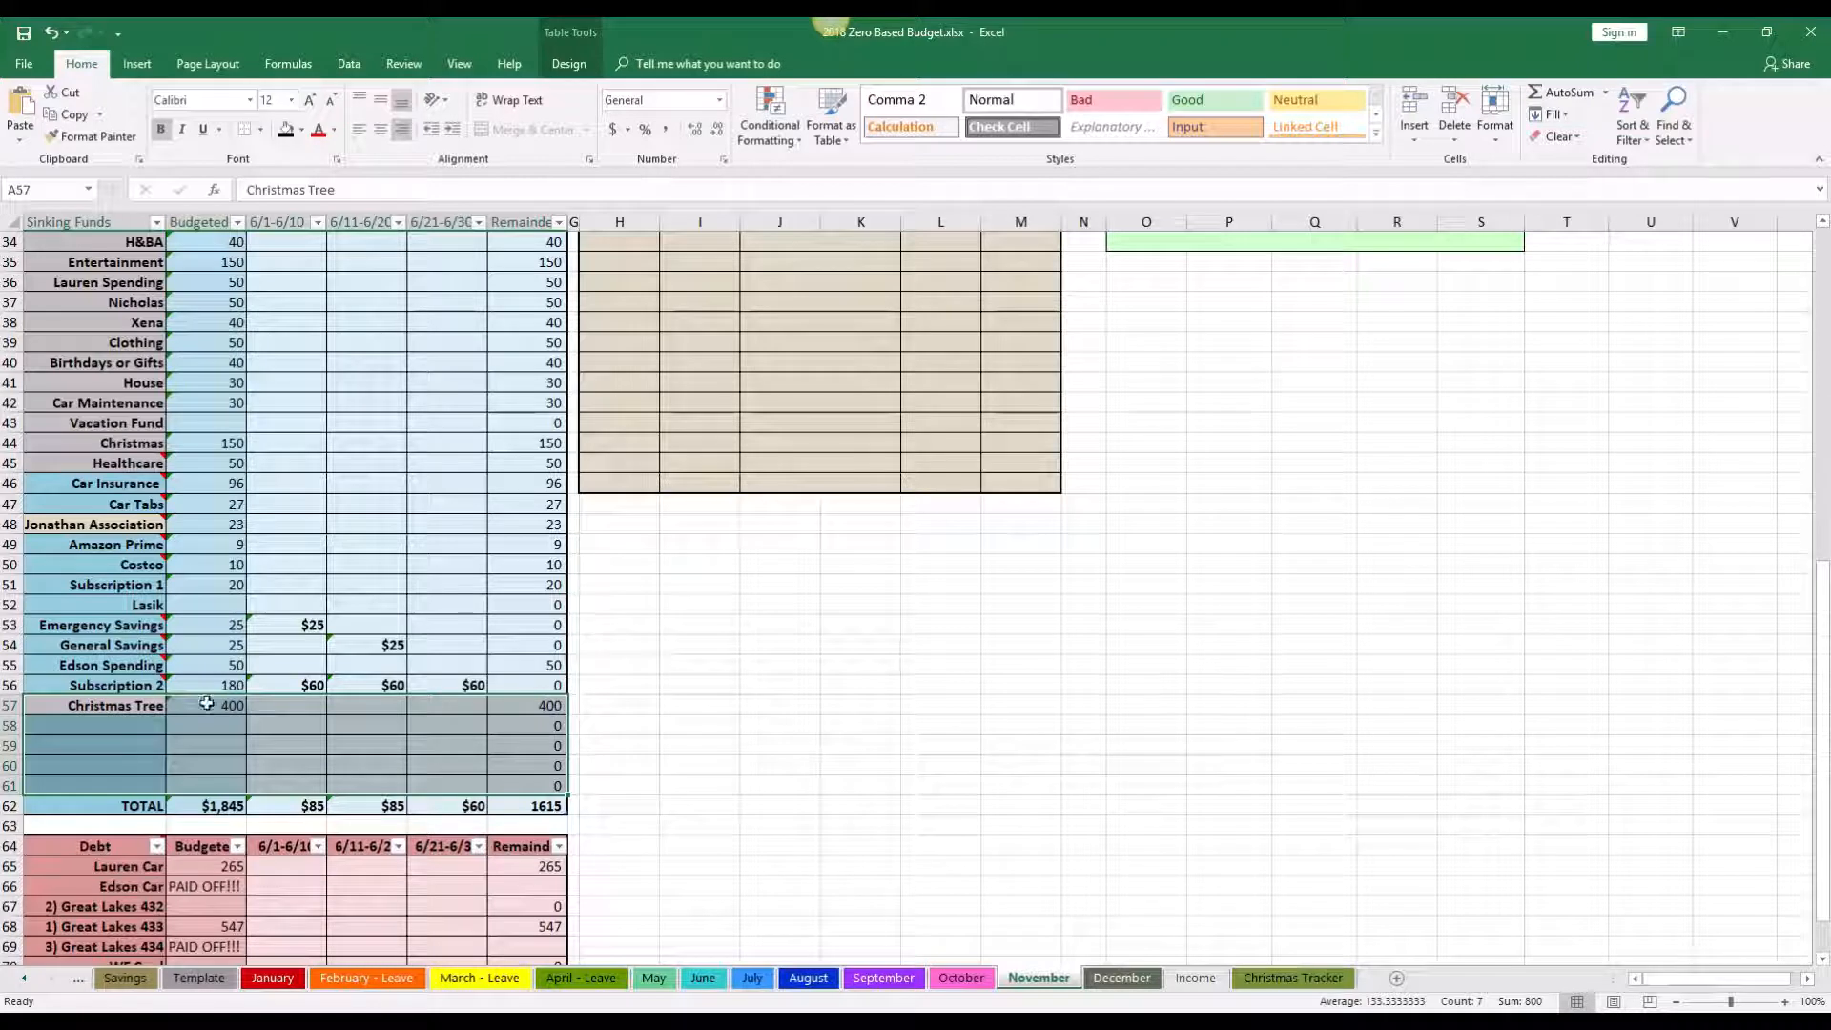
click(205, 702)
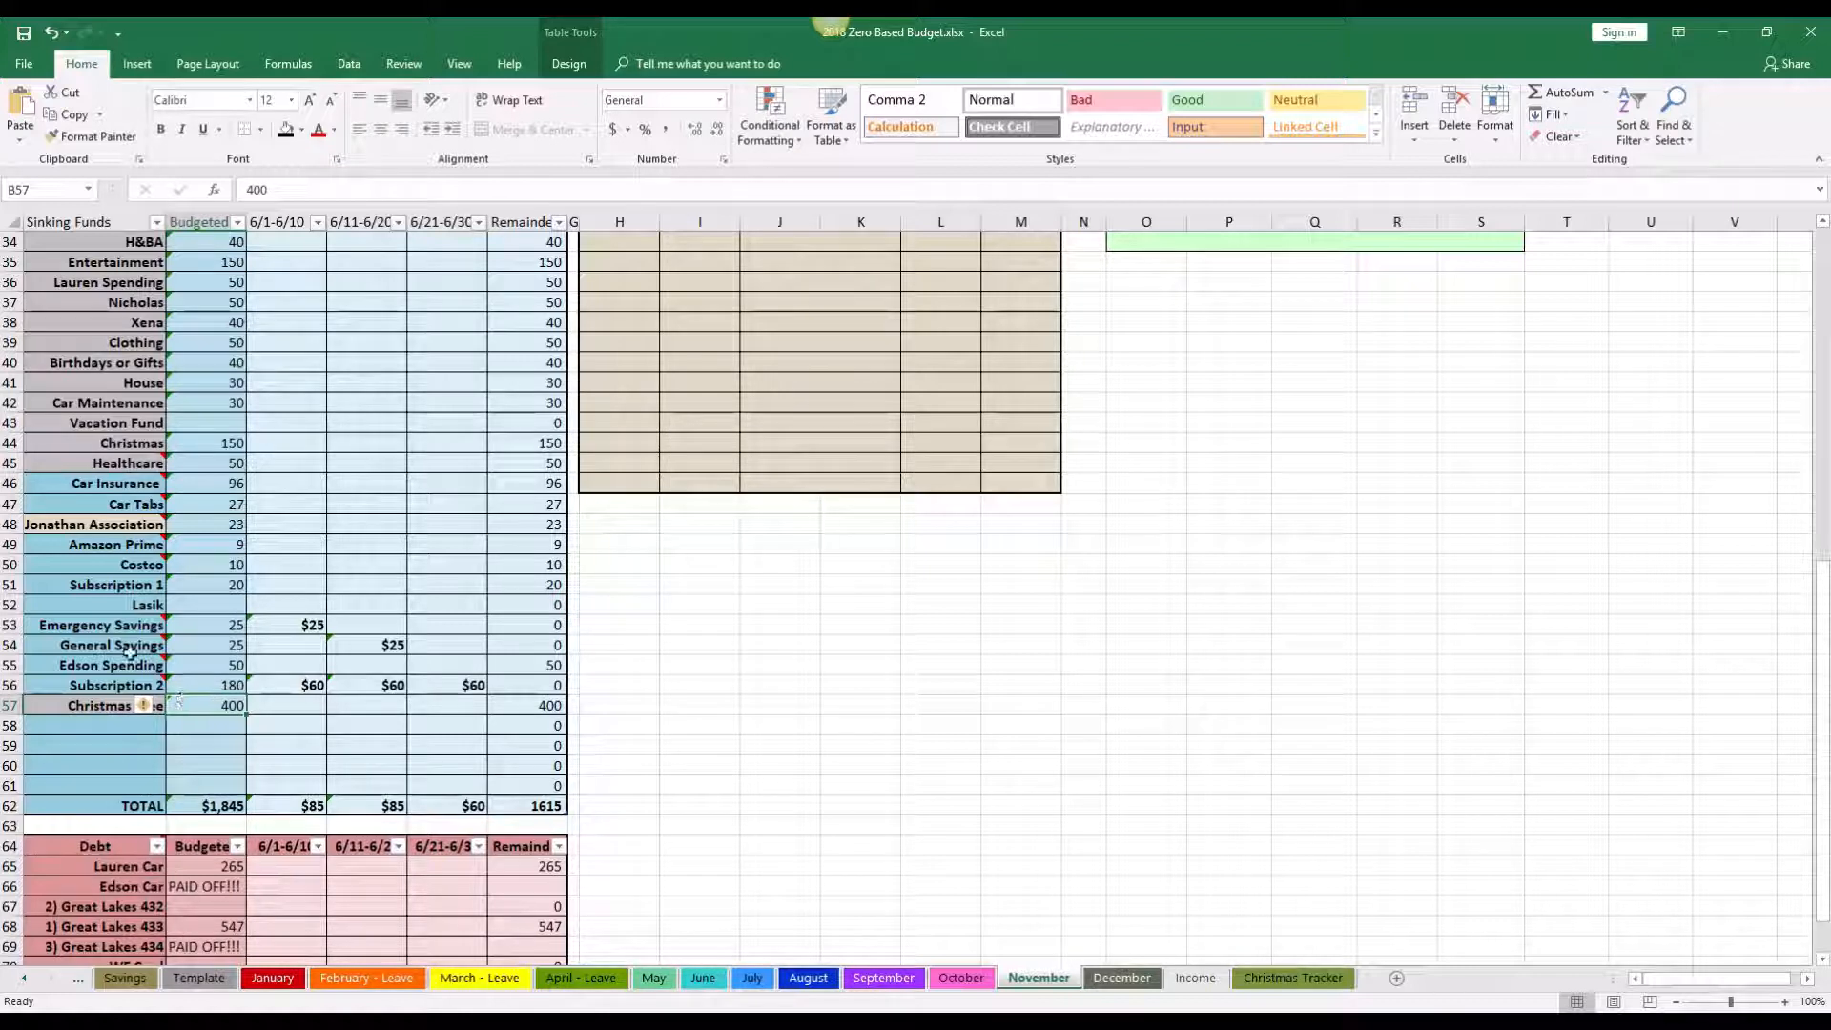
mouse_move(129, 651)
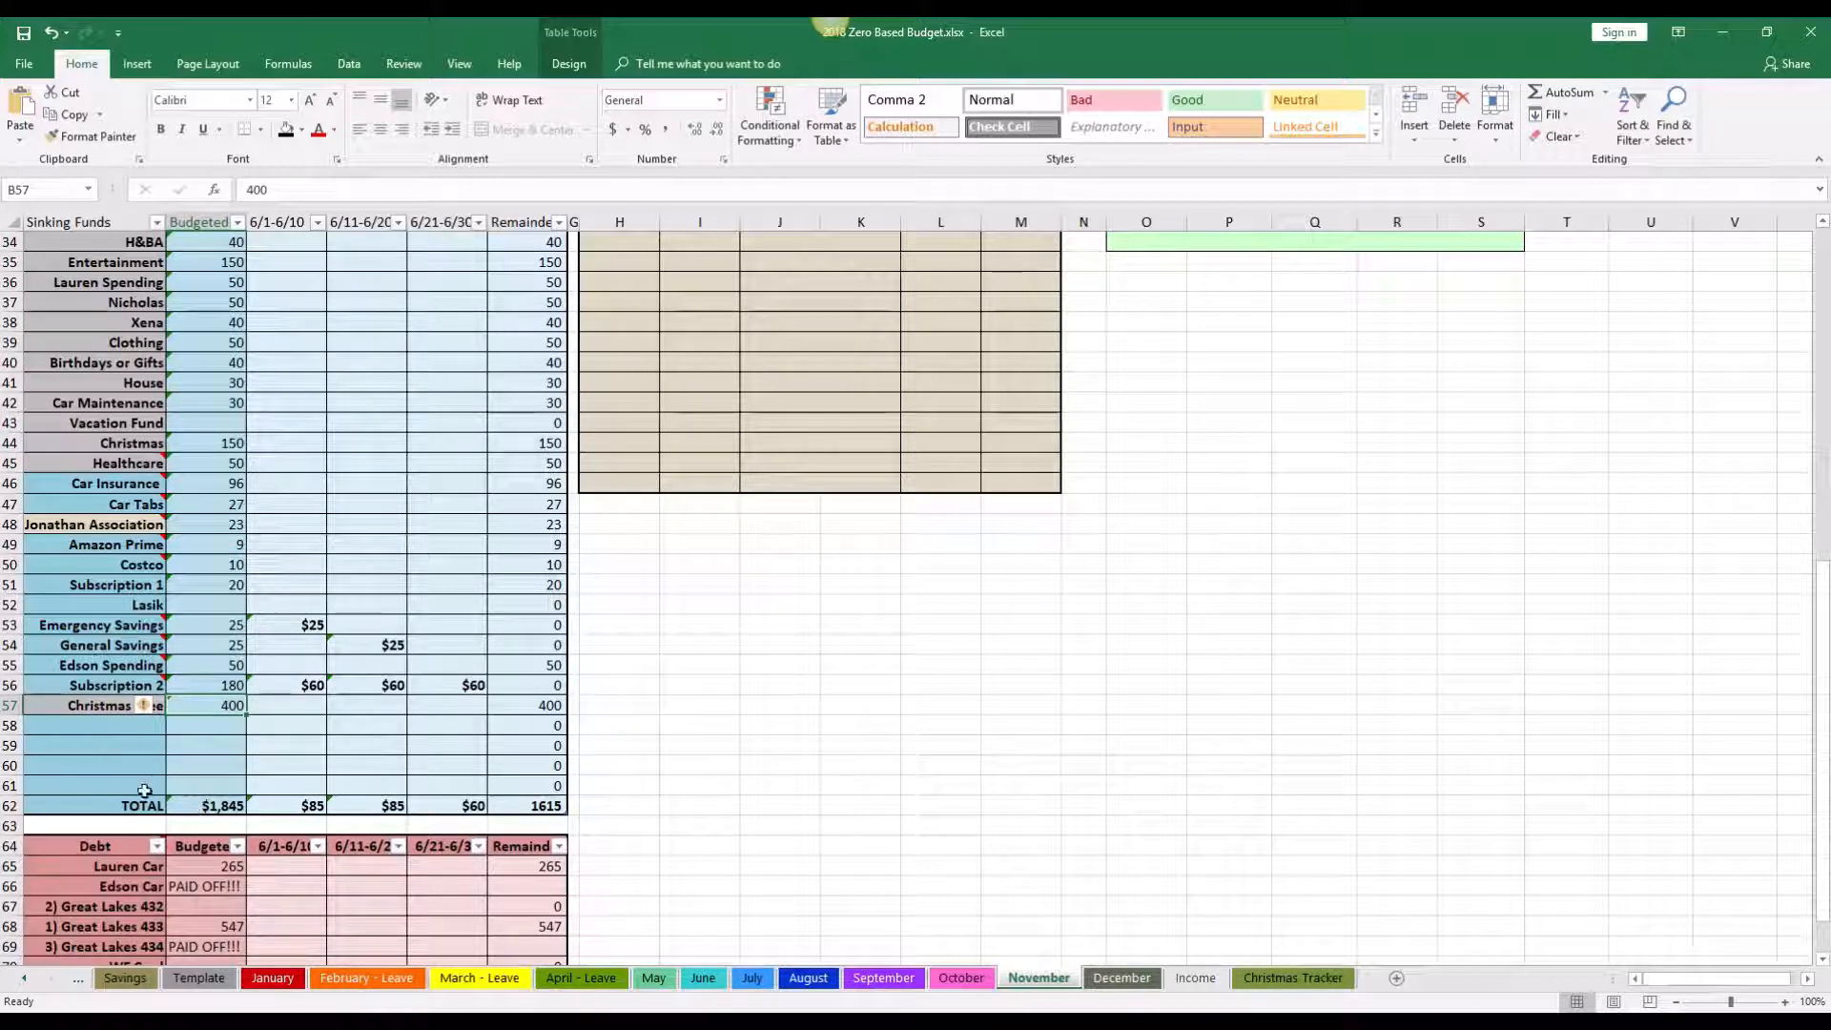
click(158, 745)
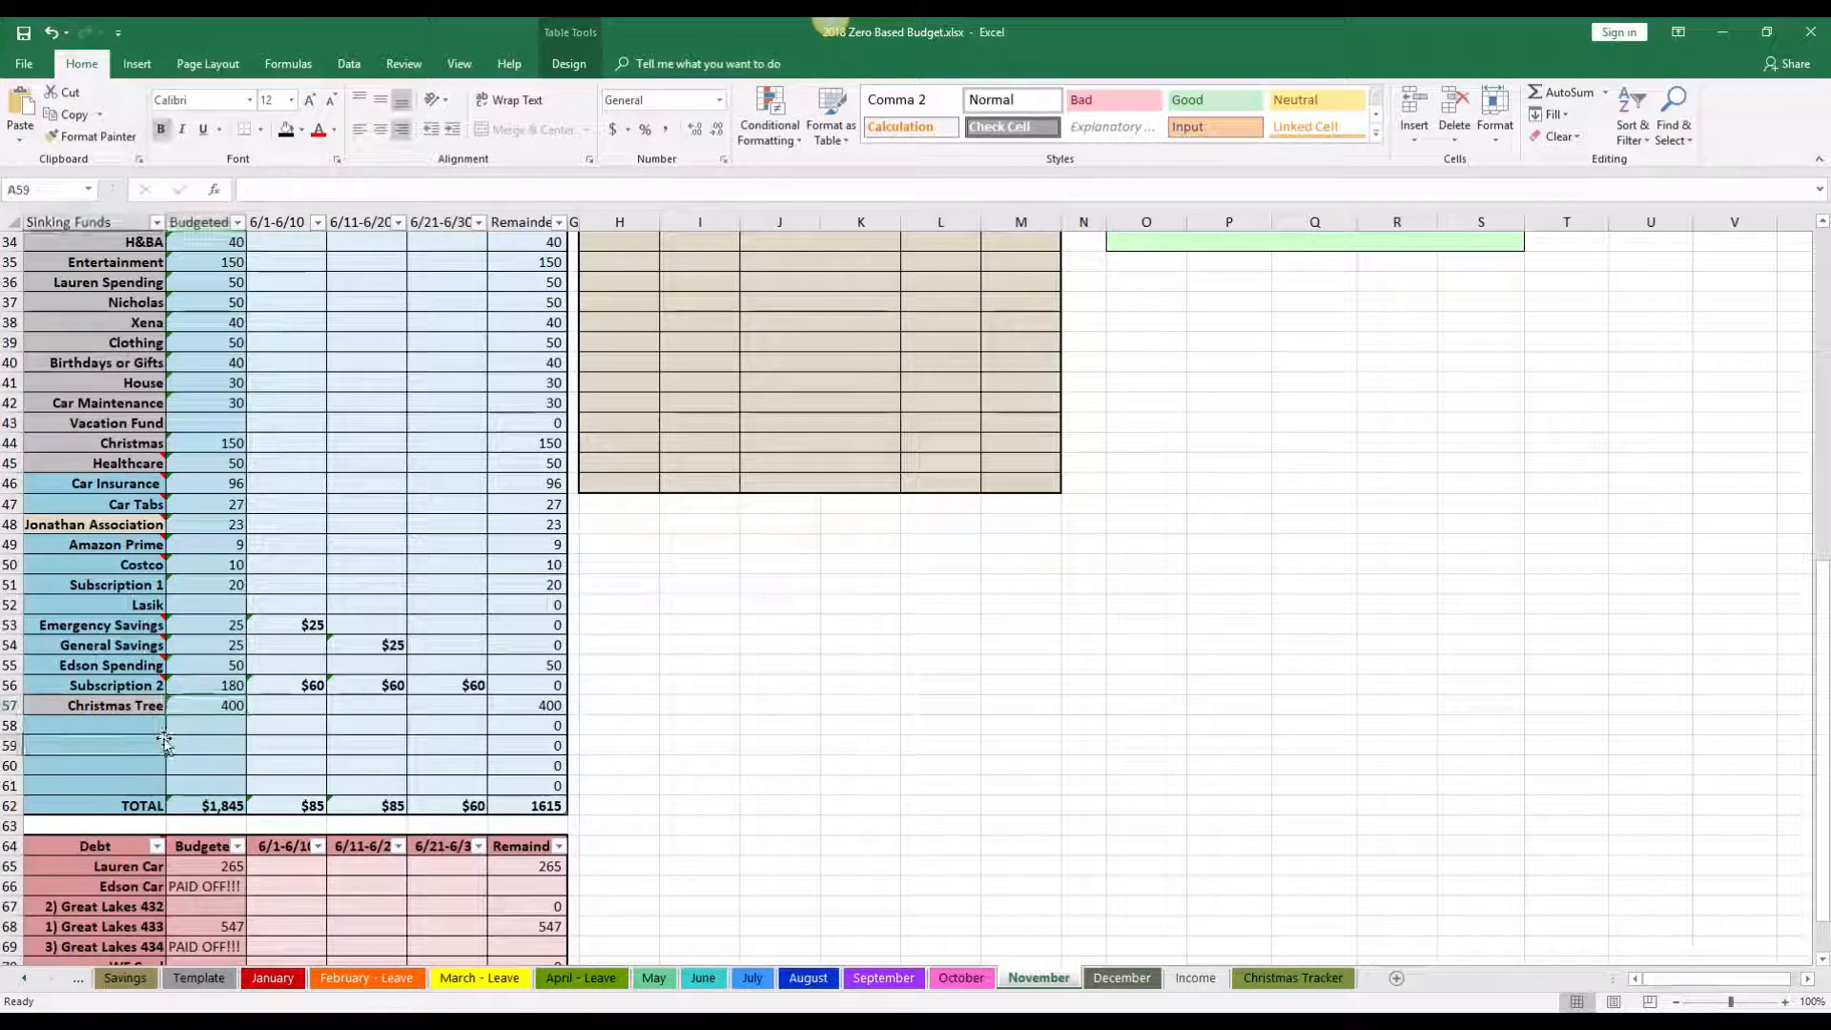
Step: Examine the Debt table, covering the credit cards, the paid-off debts and the Great Lakes 432 and 433 loans
scroll(164, 743, down, 2)
scroll(164, 743, down, 1)
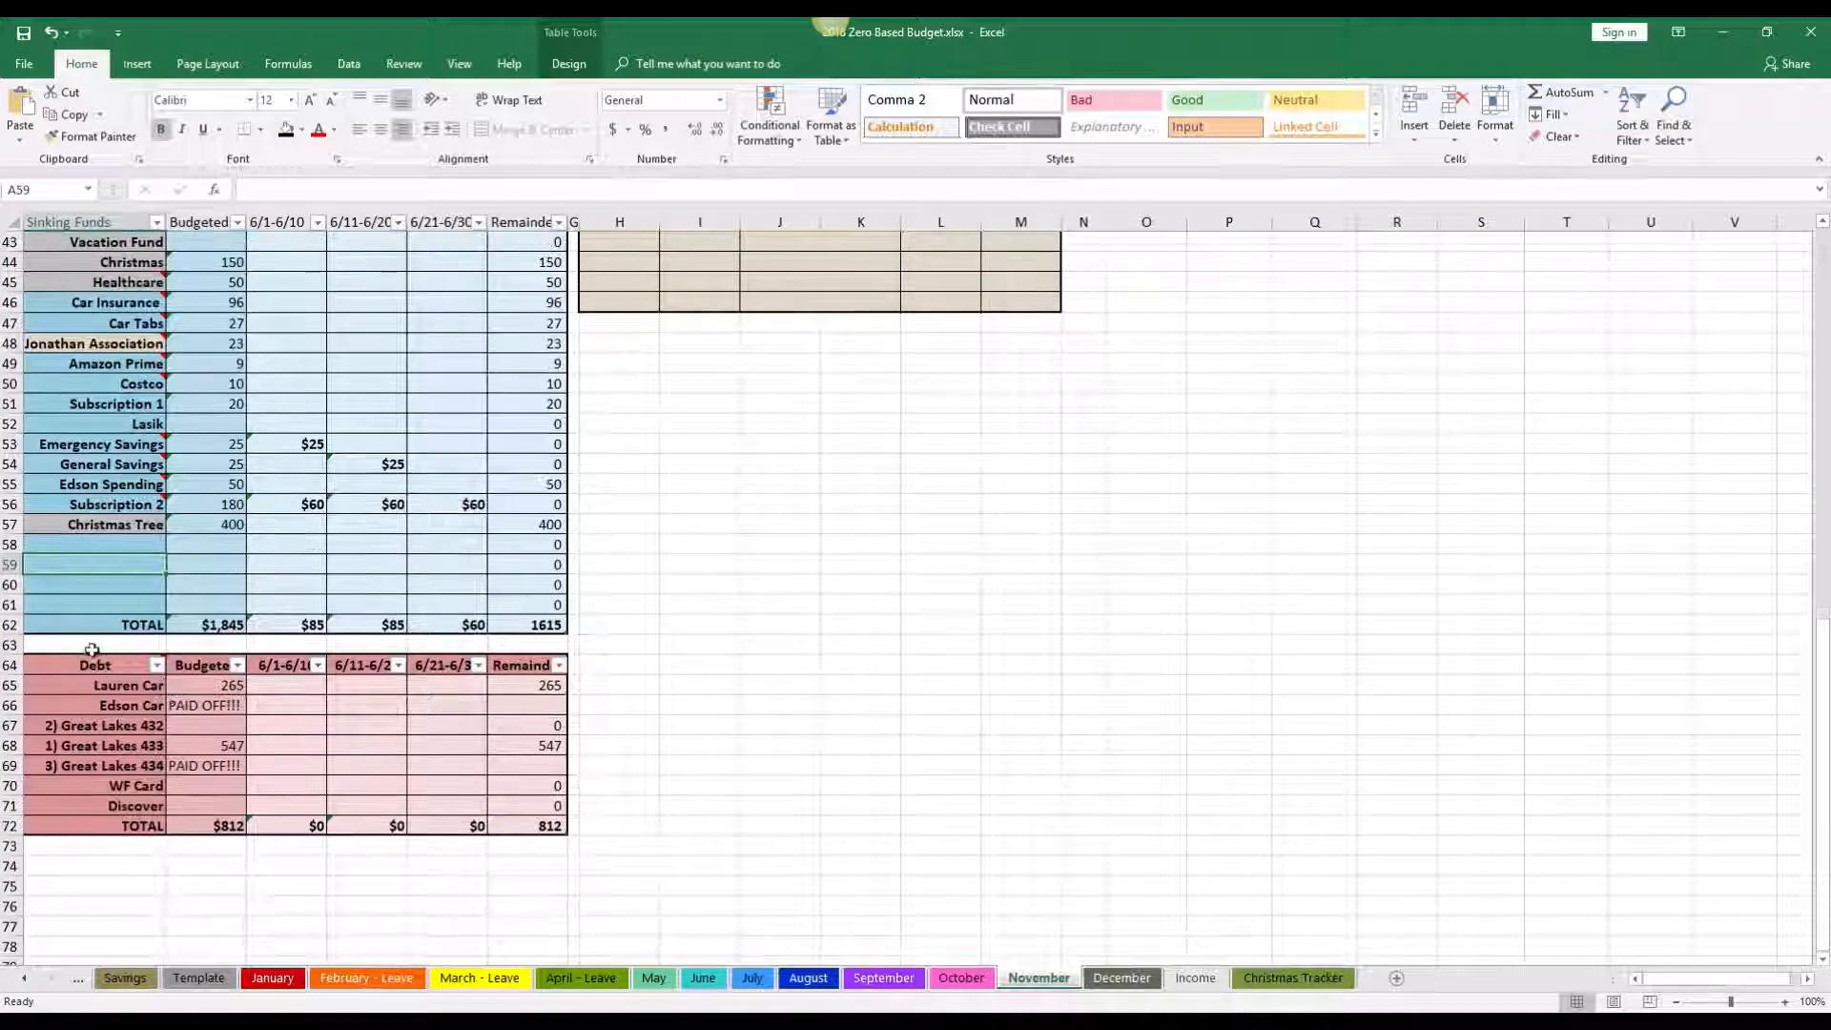
drag(90, 665, 527, 825)
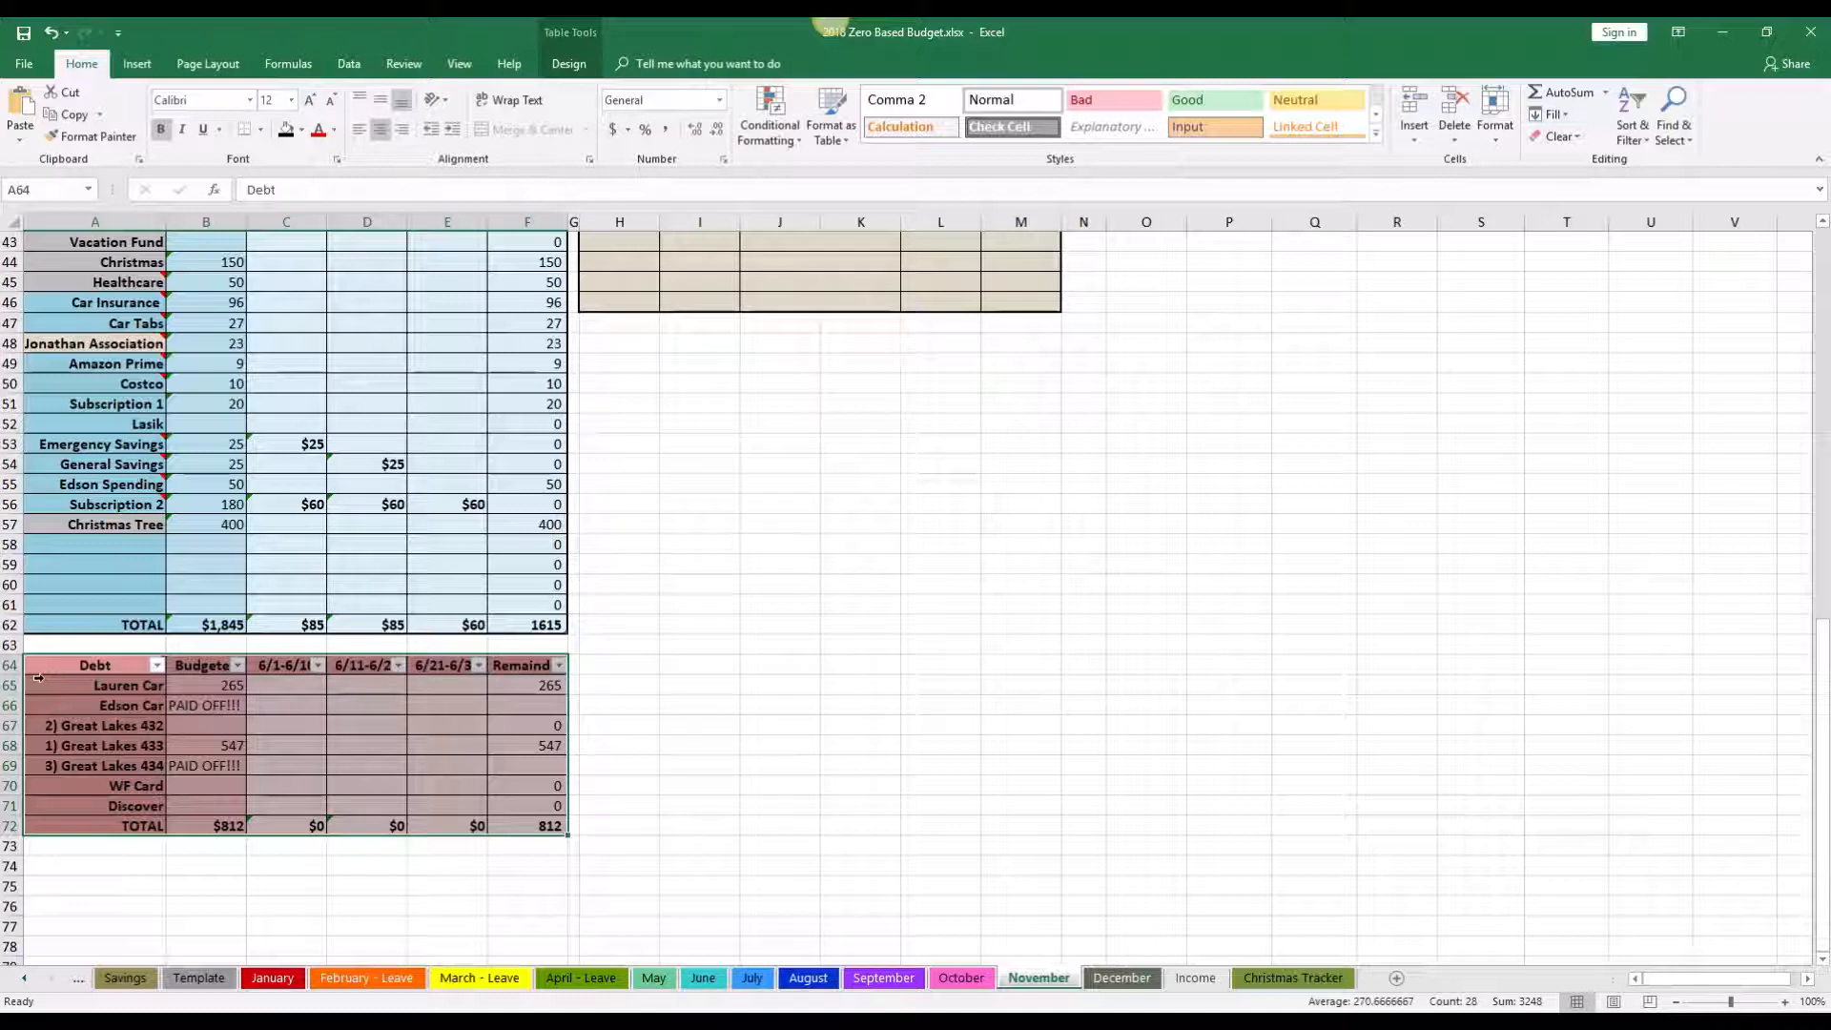
drag(129, 780, 215, 798)
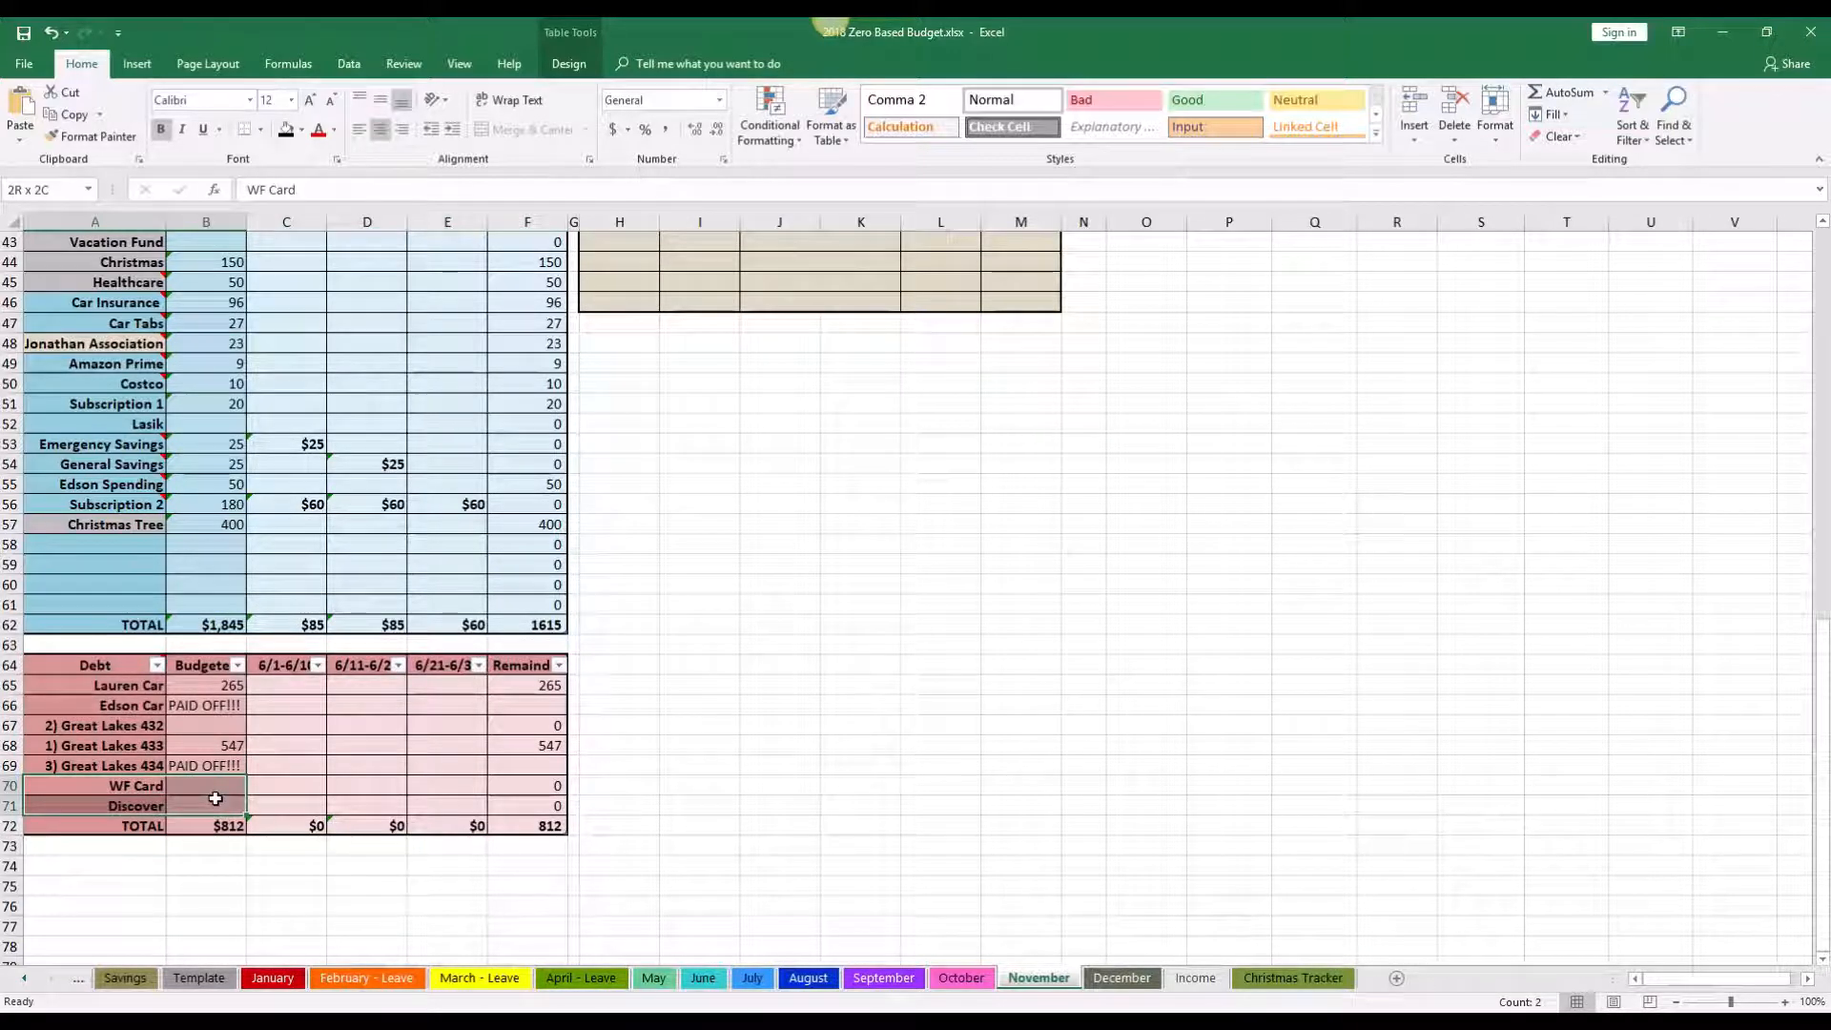
drag(133, 707, 174, 713)
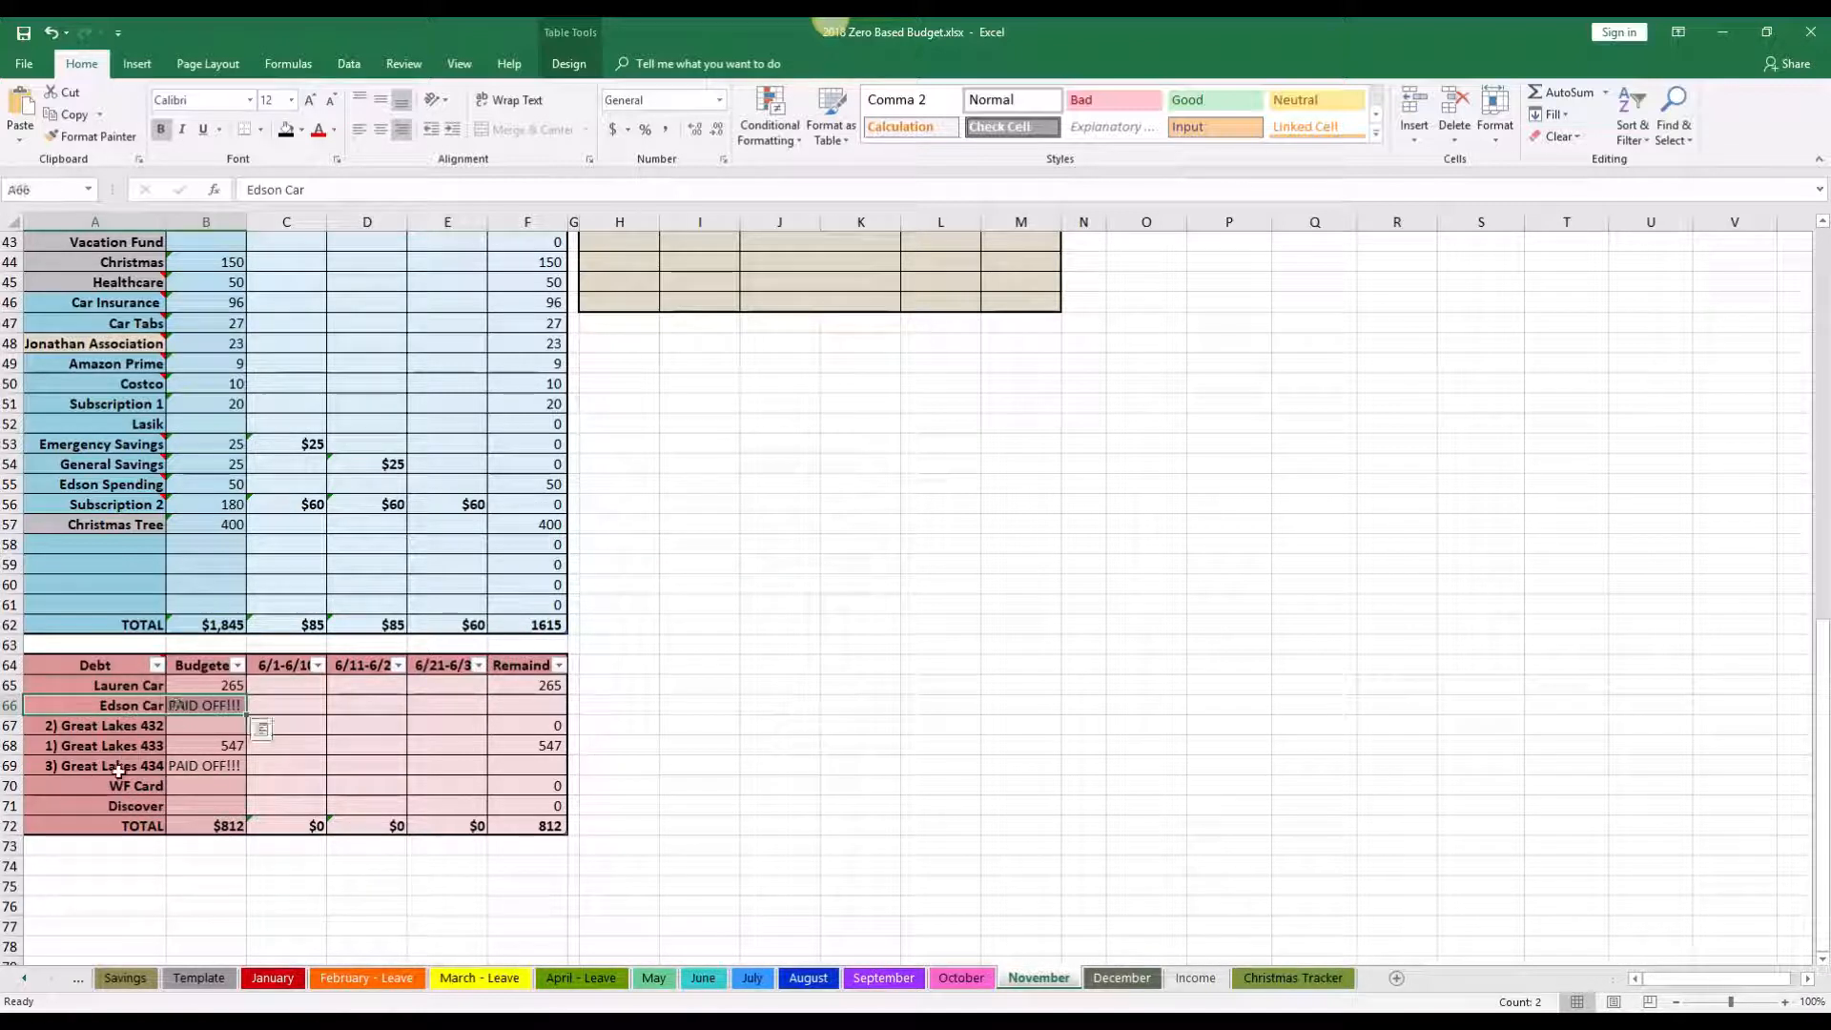
drag(116, 769, 174, 768)
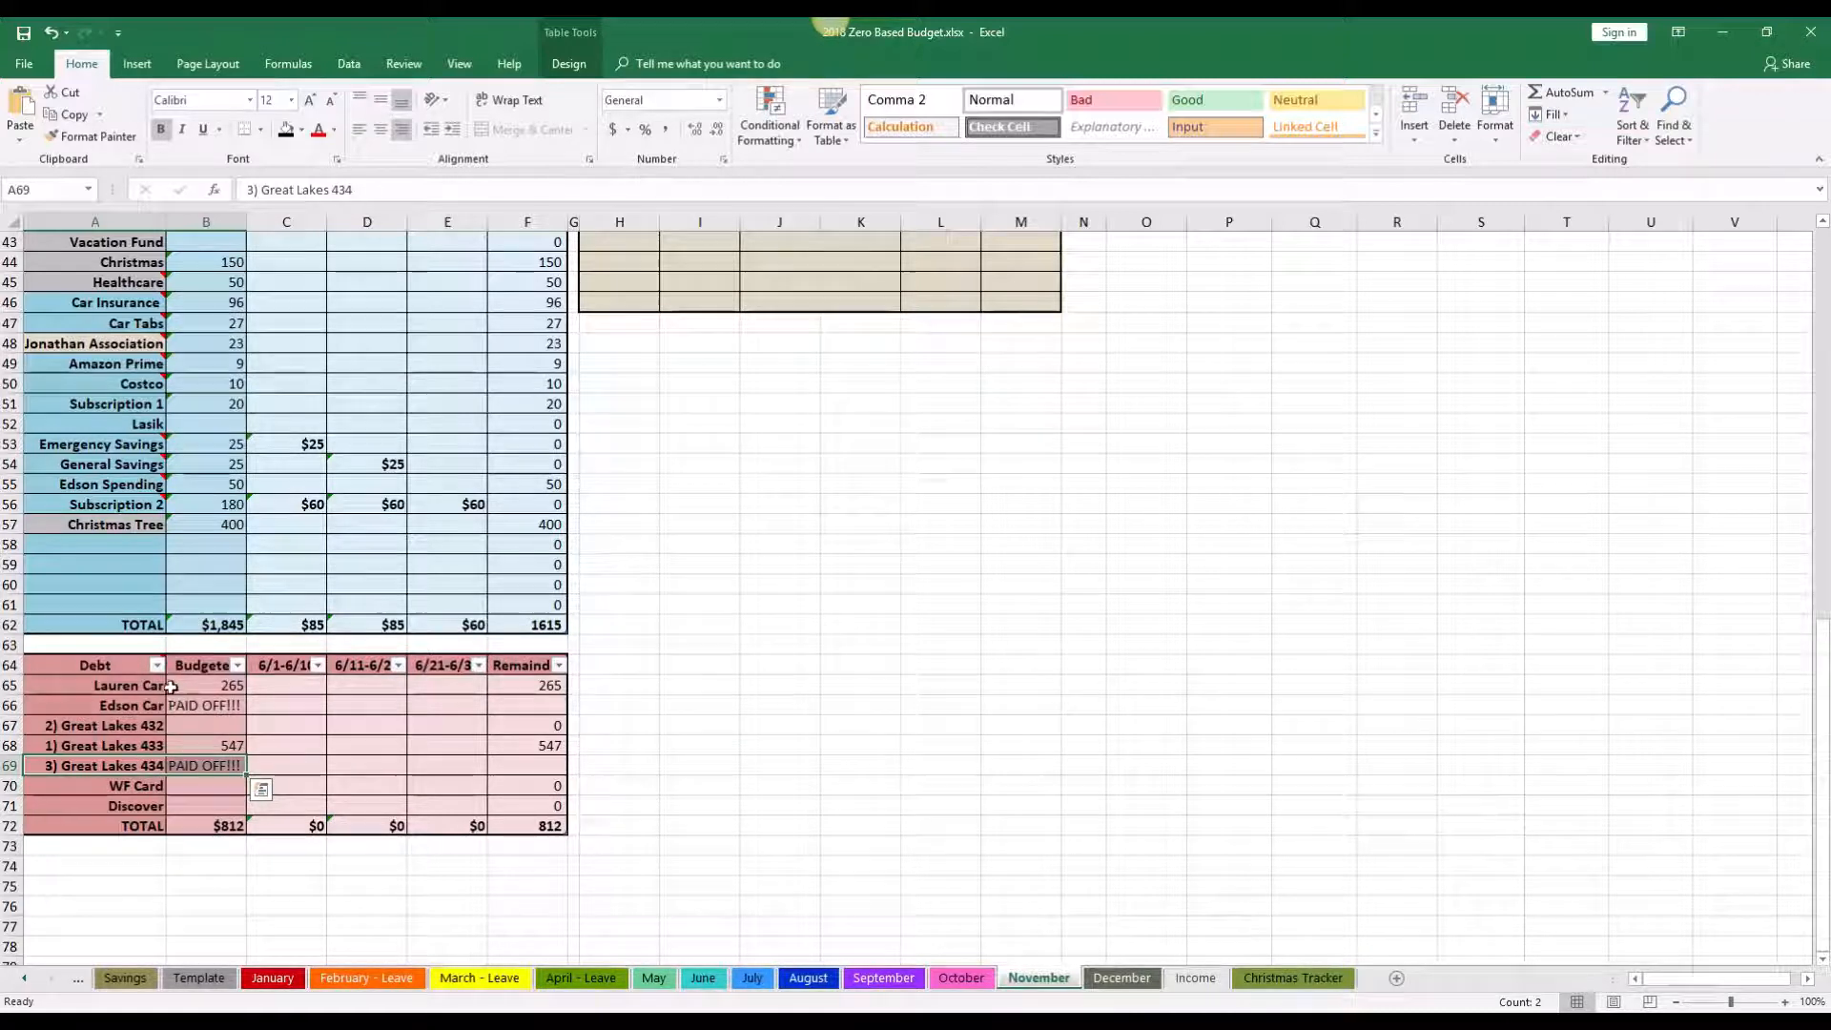
click(167, 736)
drag(167, 736, 153, 724)
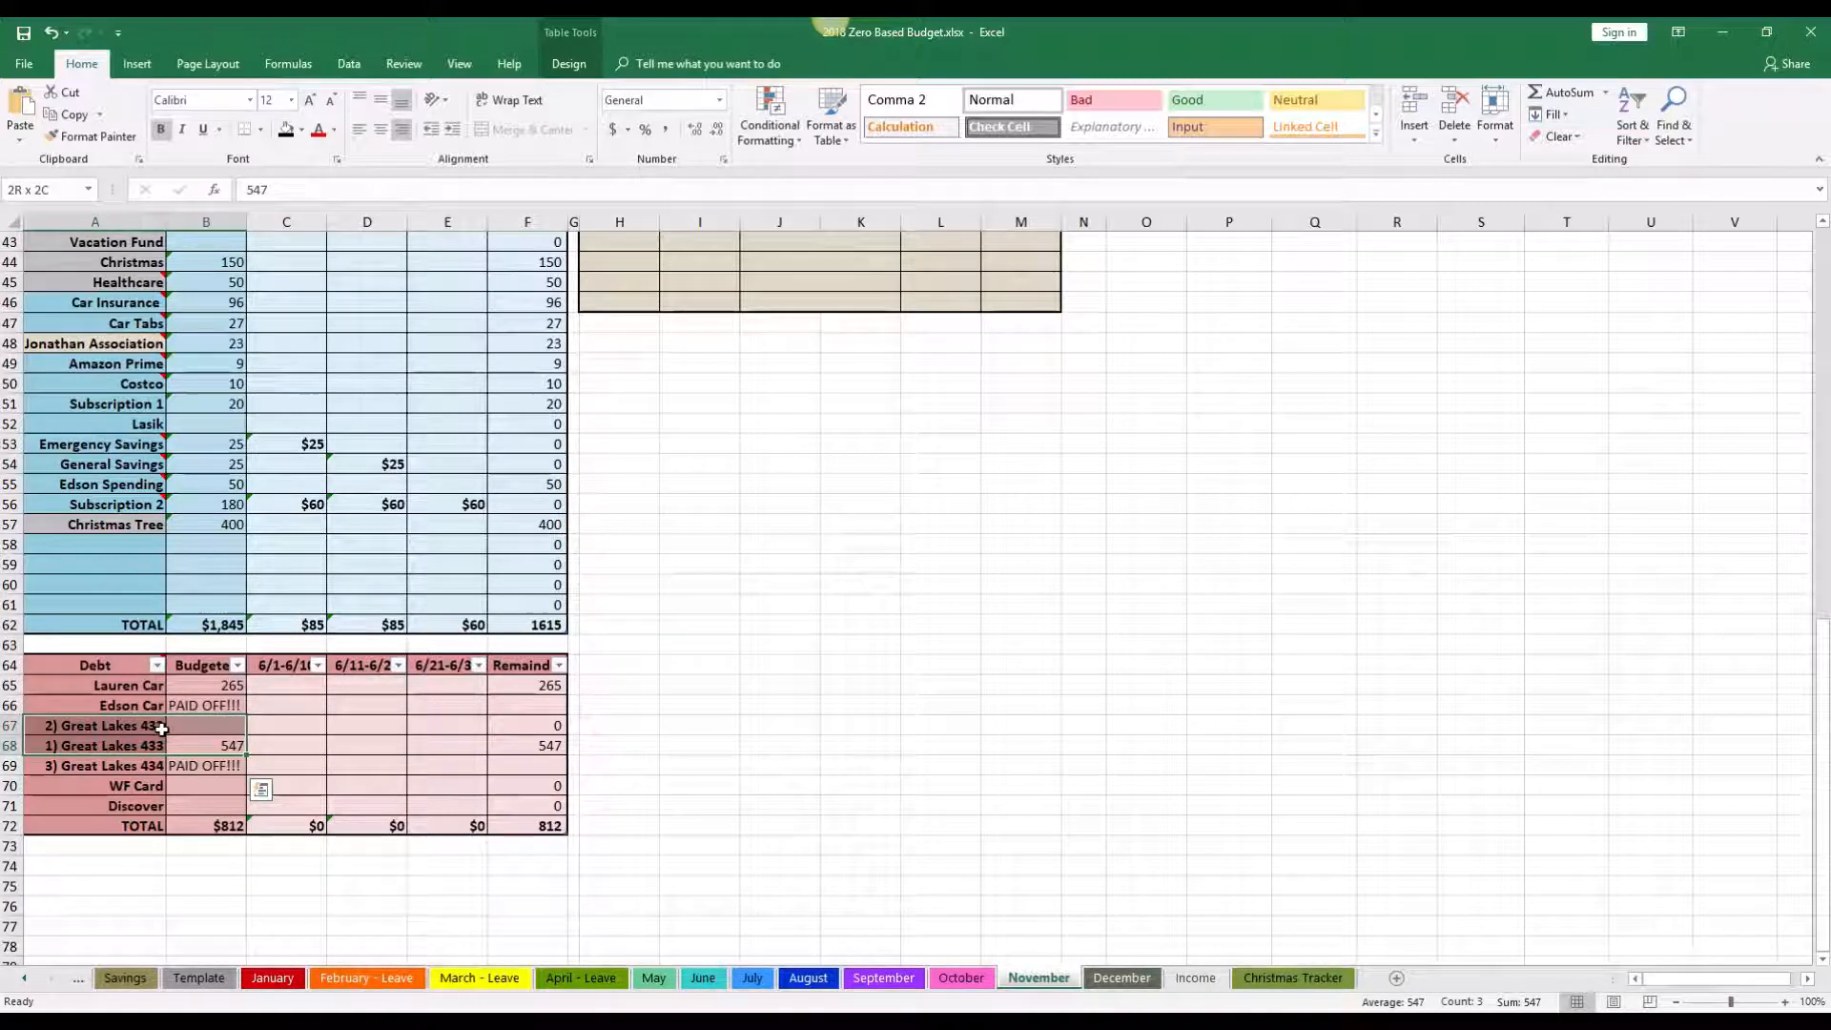
click(209, 746)
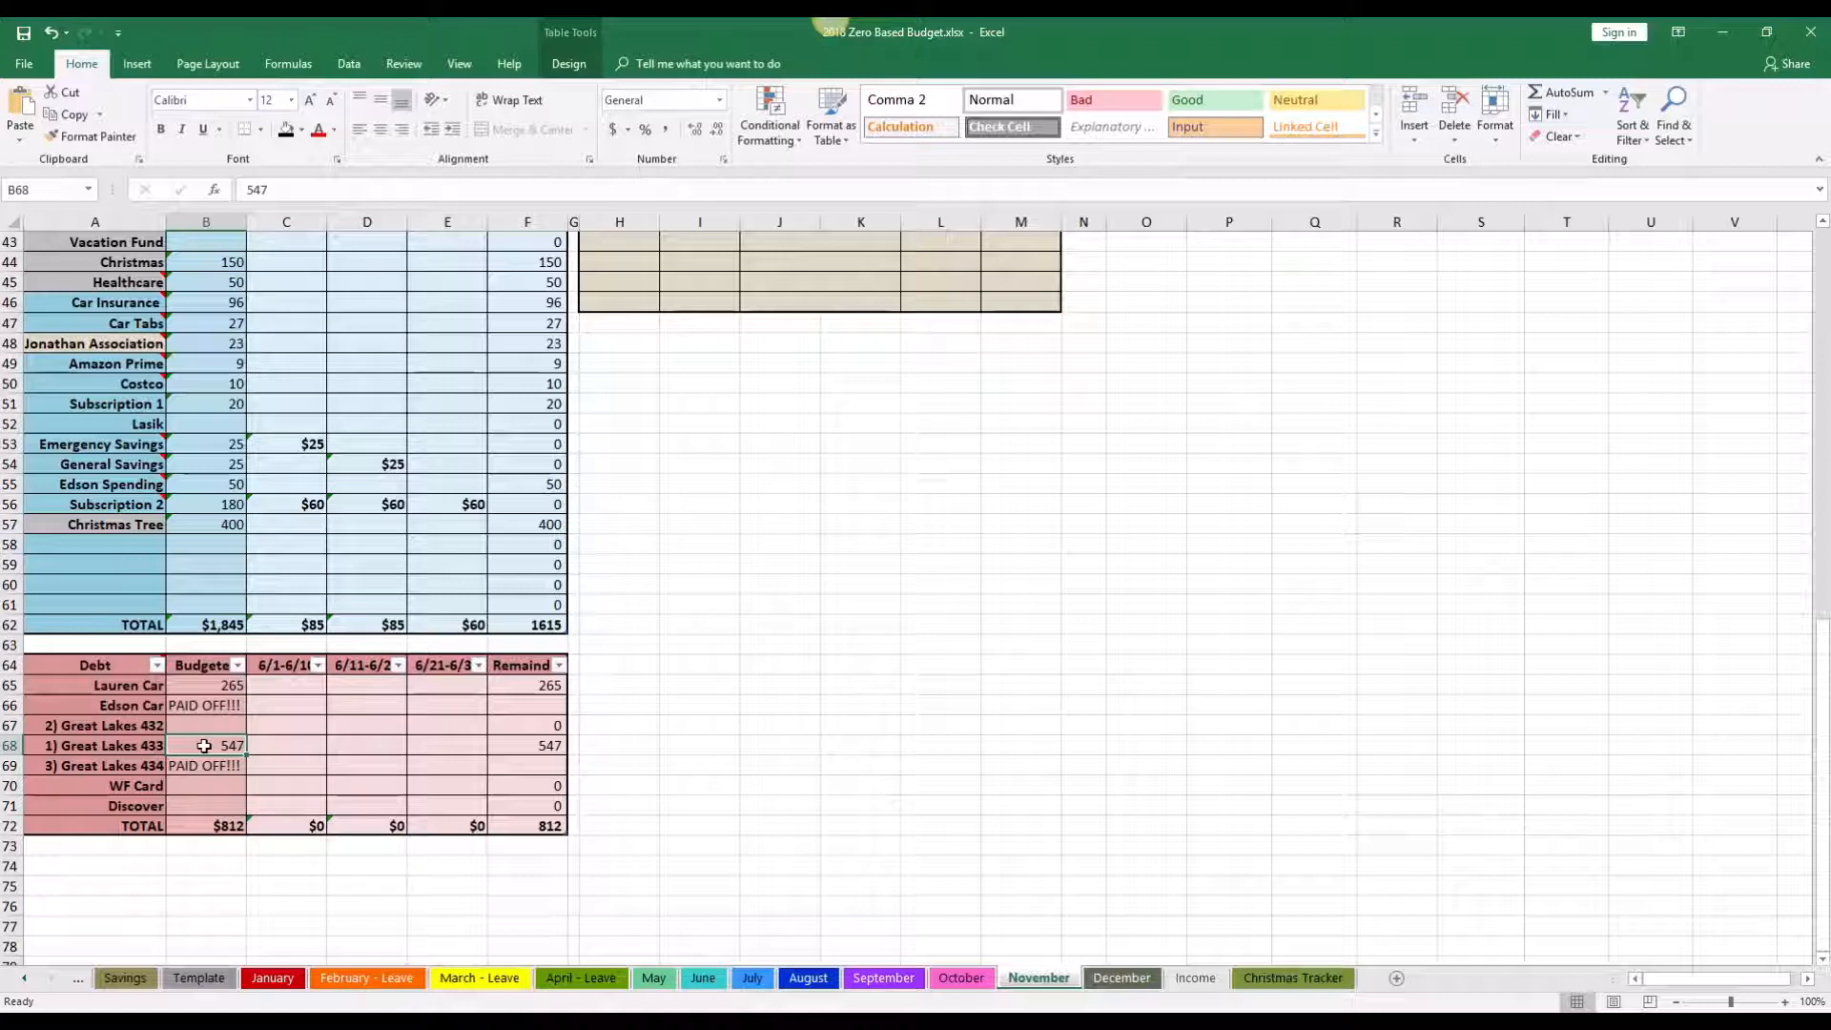
drag(146, 730, 213, 741)
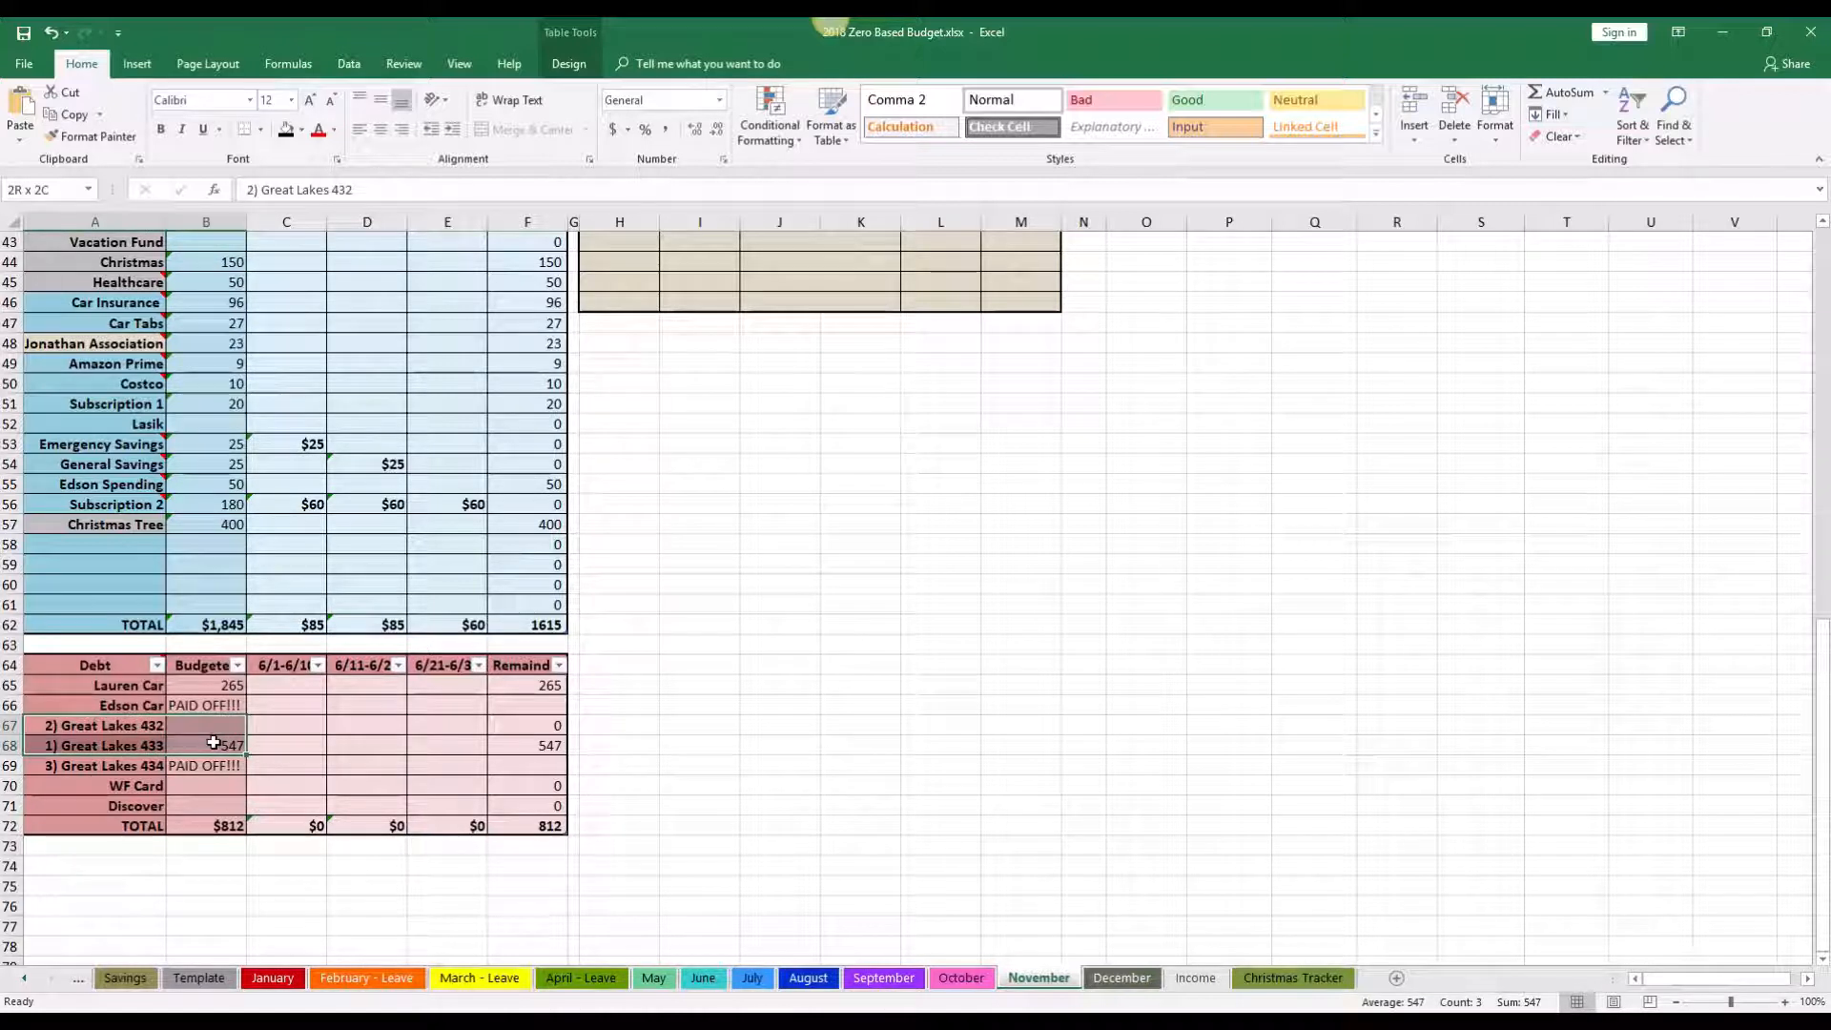
drag(213, 741, 214, 742)
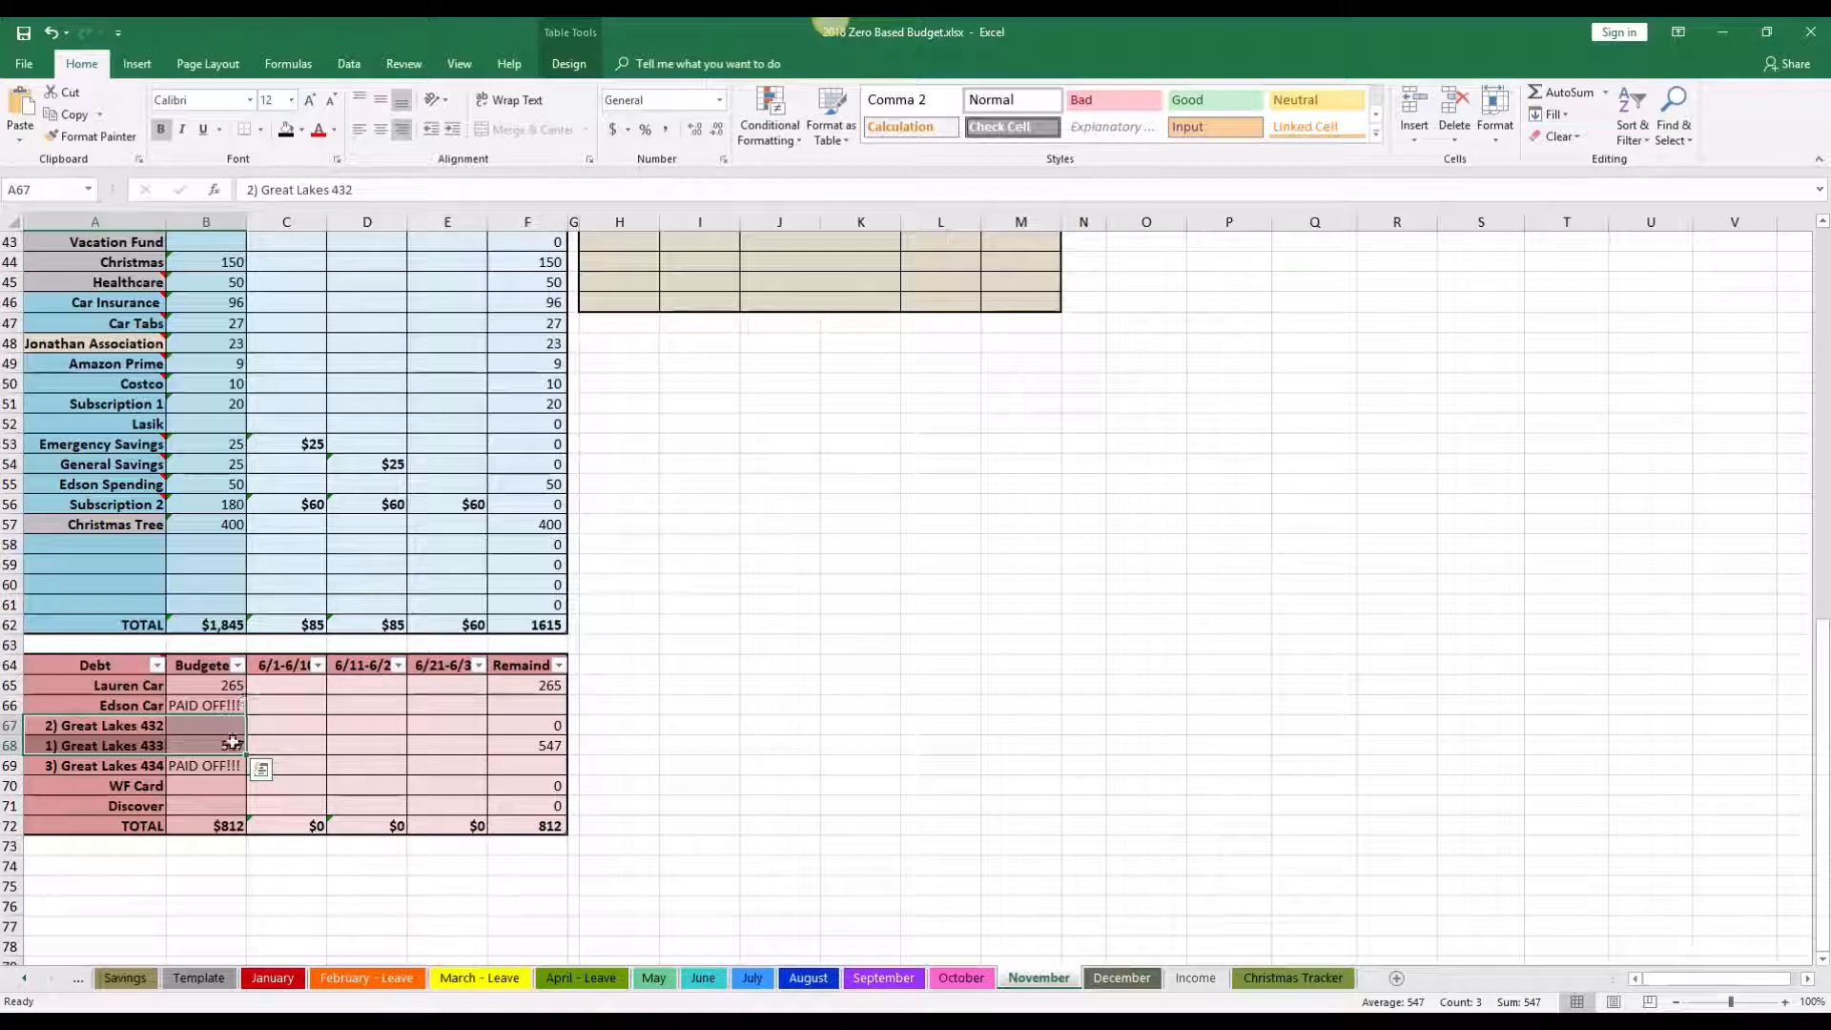
Step: Review the Fixed Expenses table and the three pay-period columns of the Fixed and Variable Expenses tables
scroll(256, 730, up, 9)
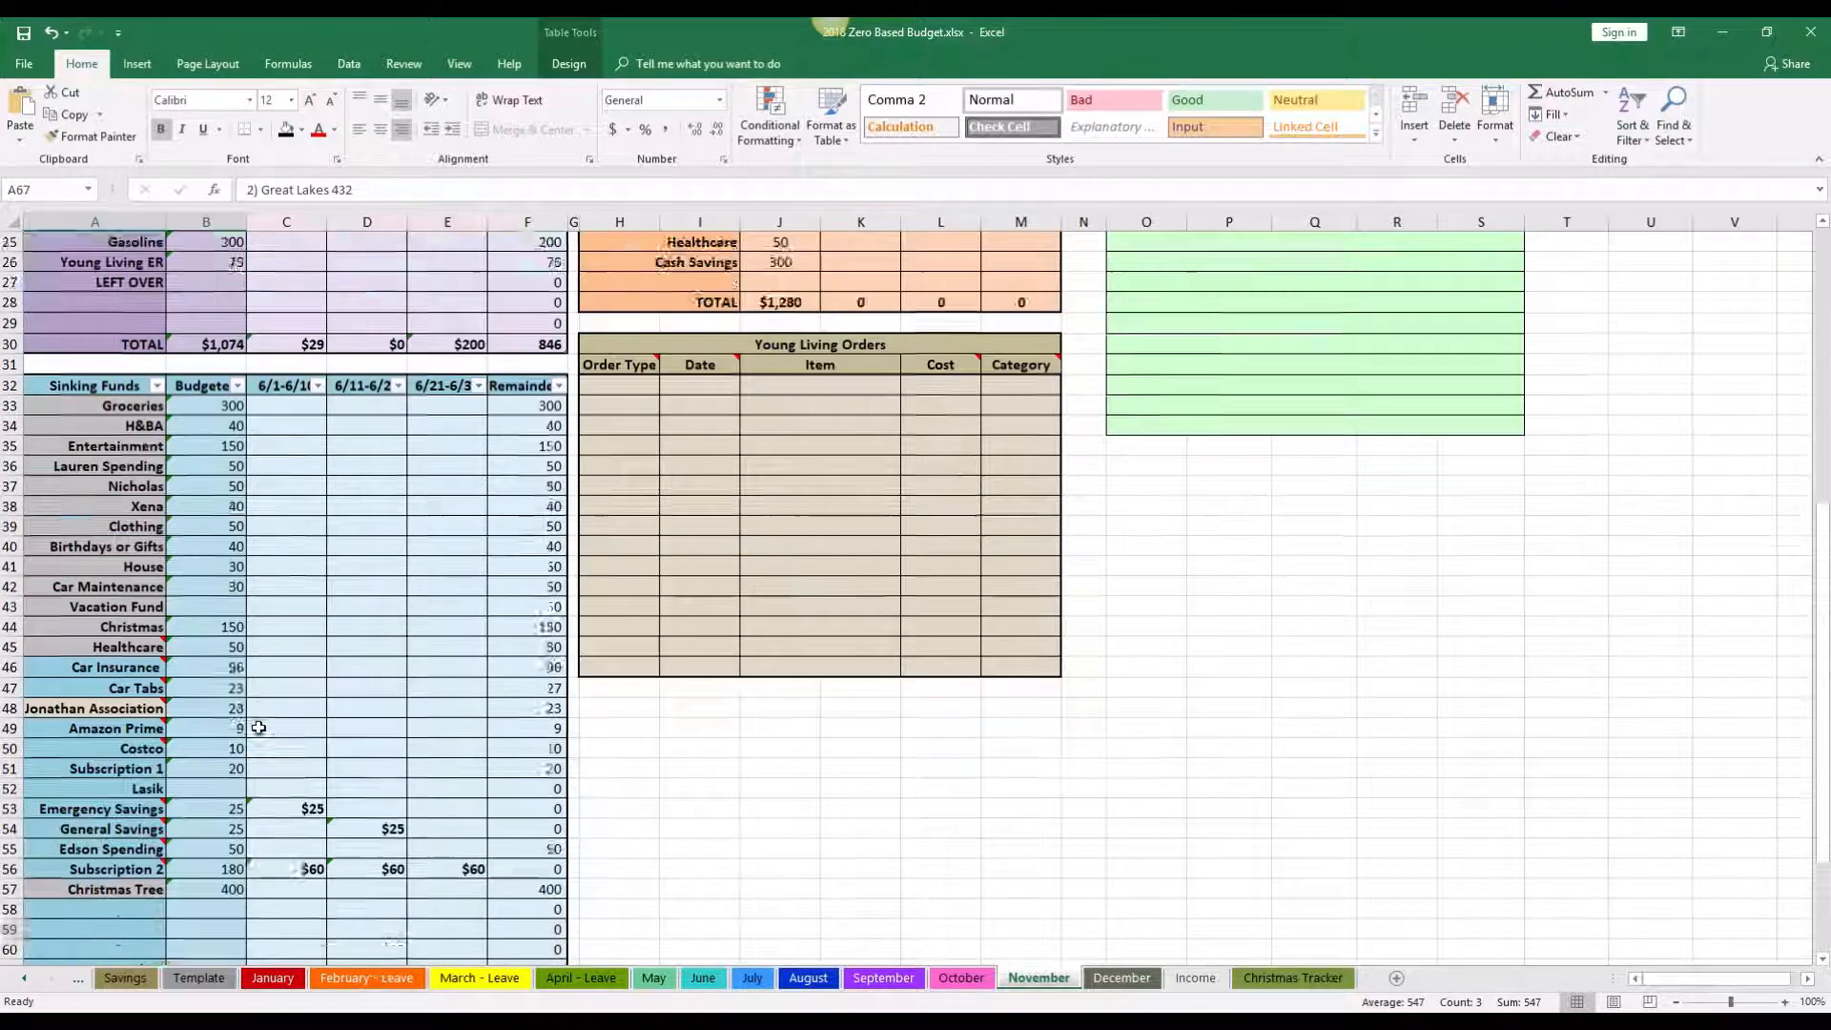
scroll(258, 727, up, 5)
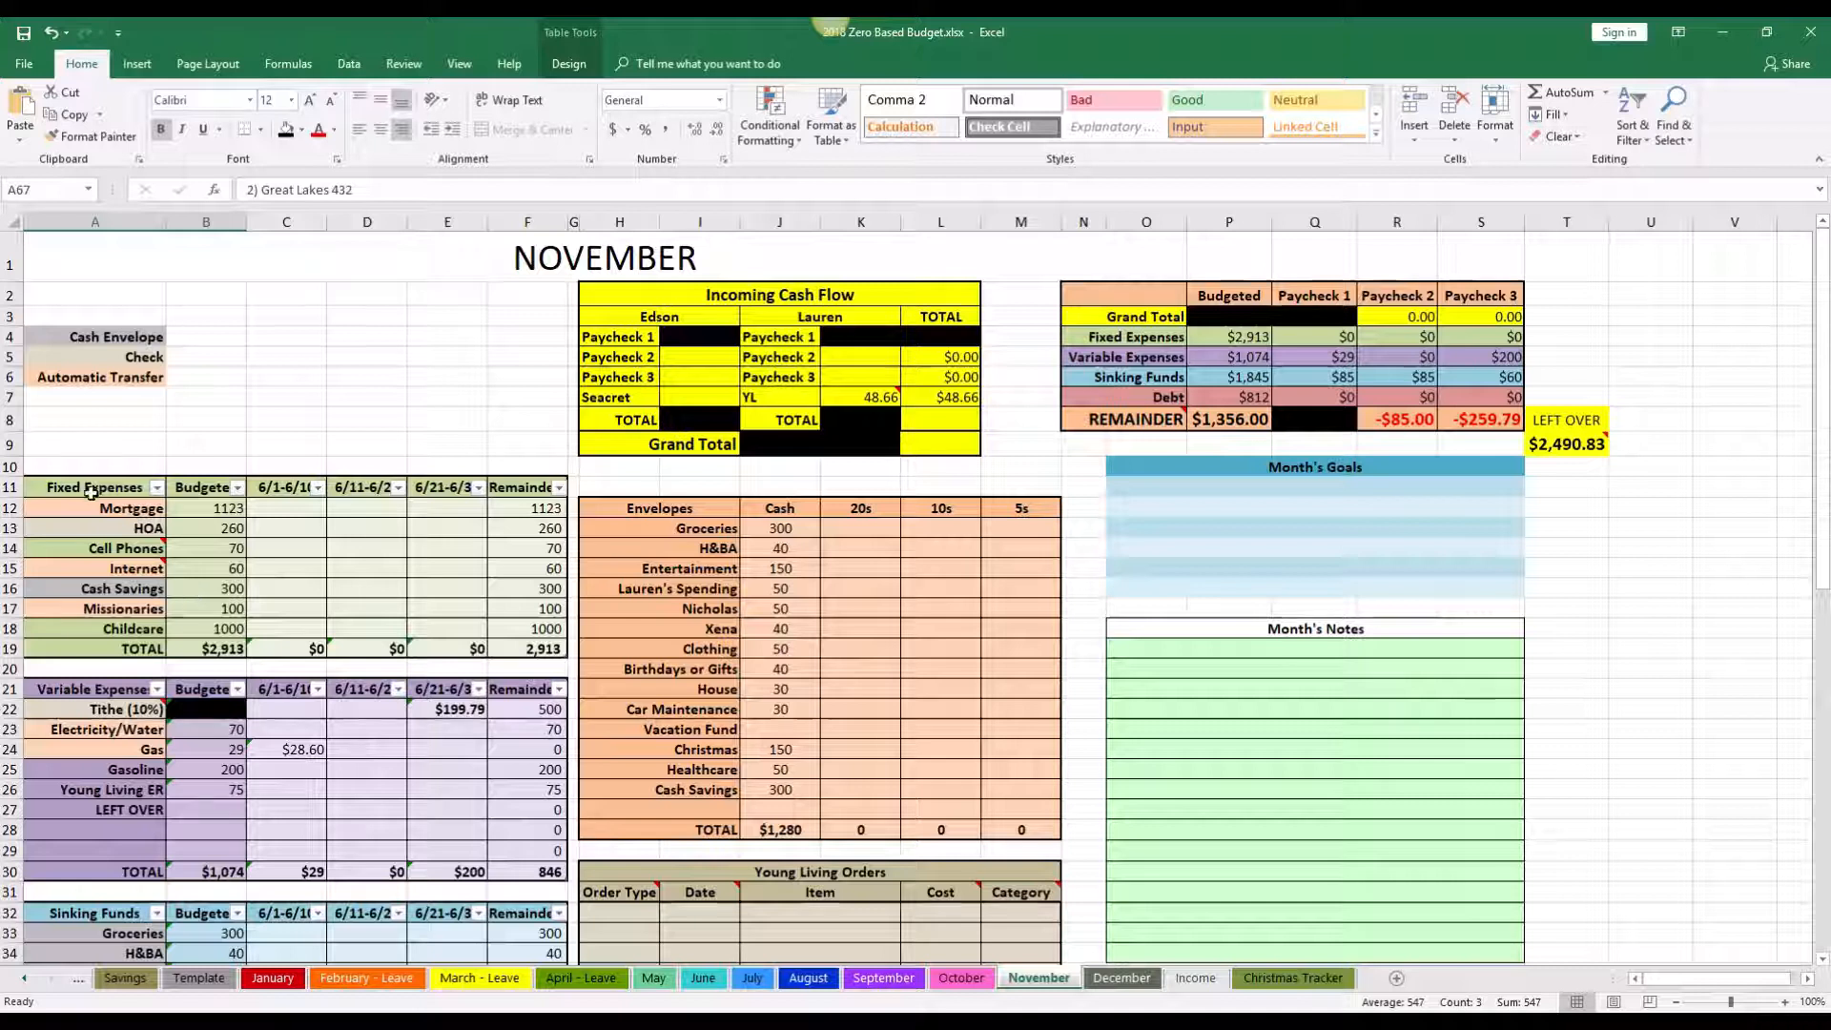
drag(93, 490, 274, 639)
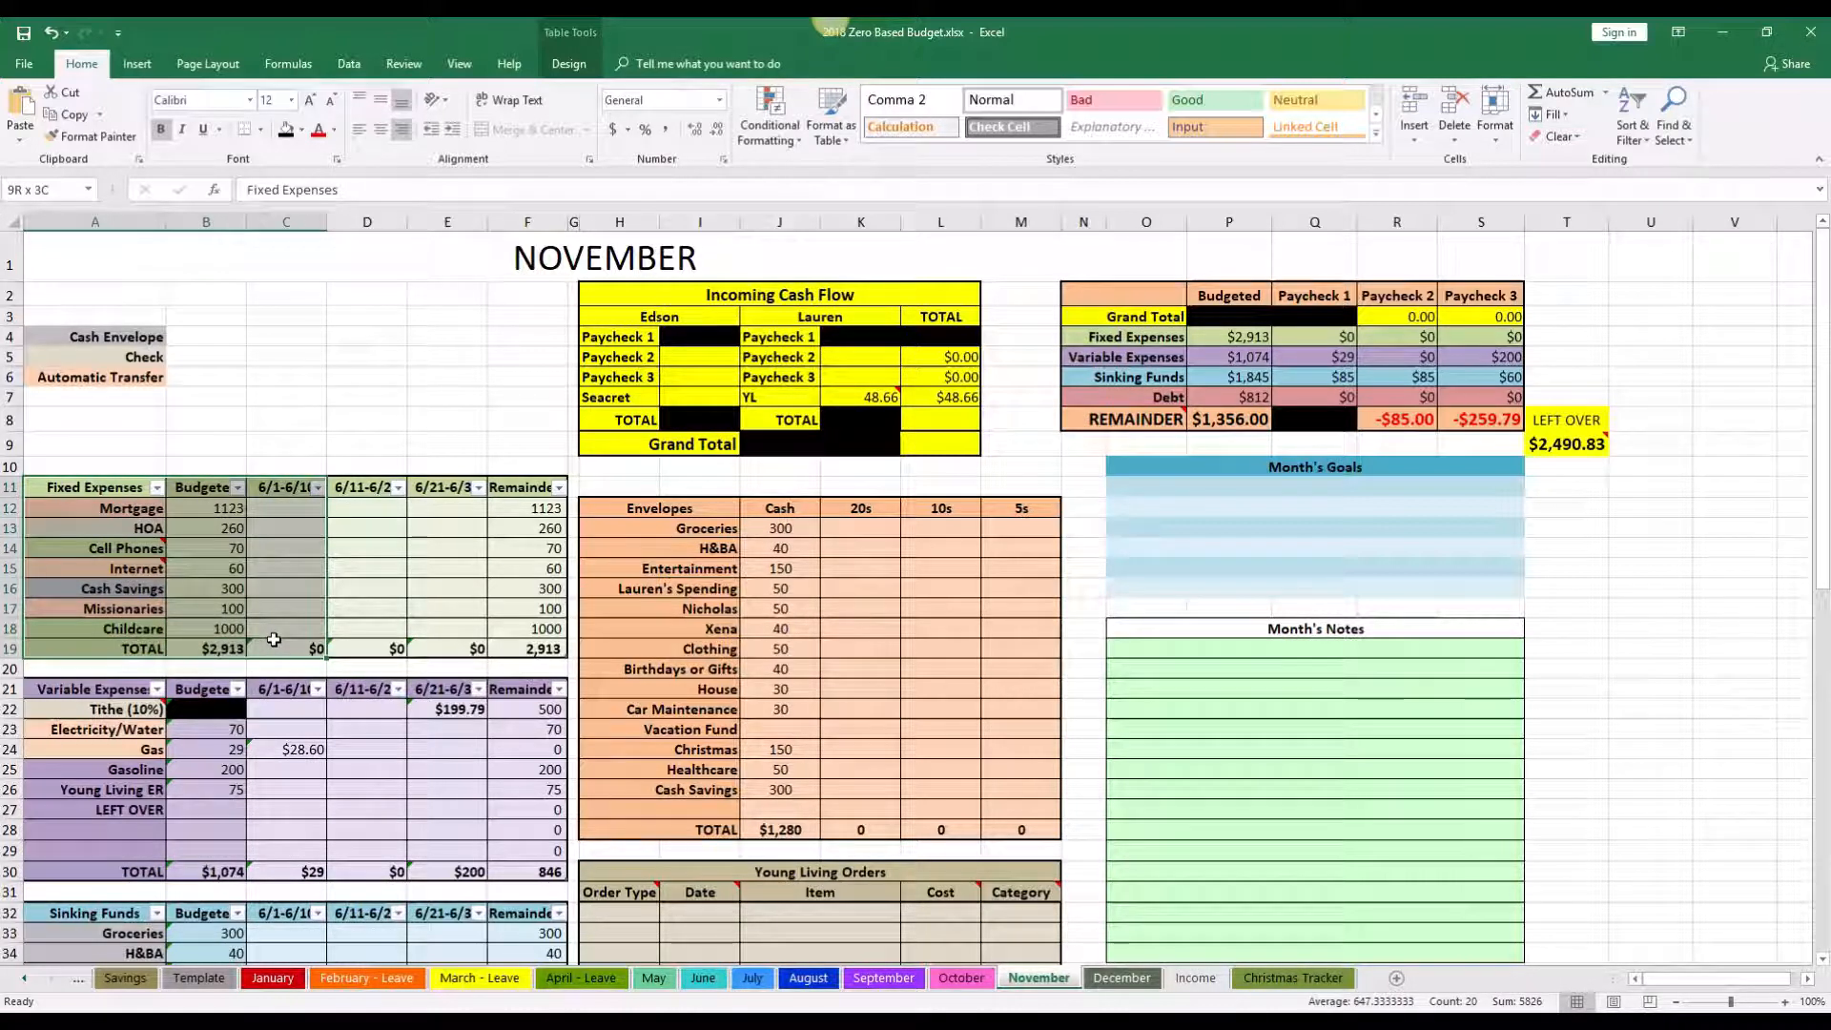
drag(291, 486, 437, 866)
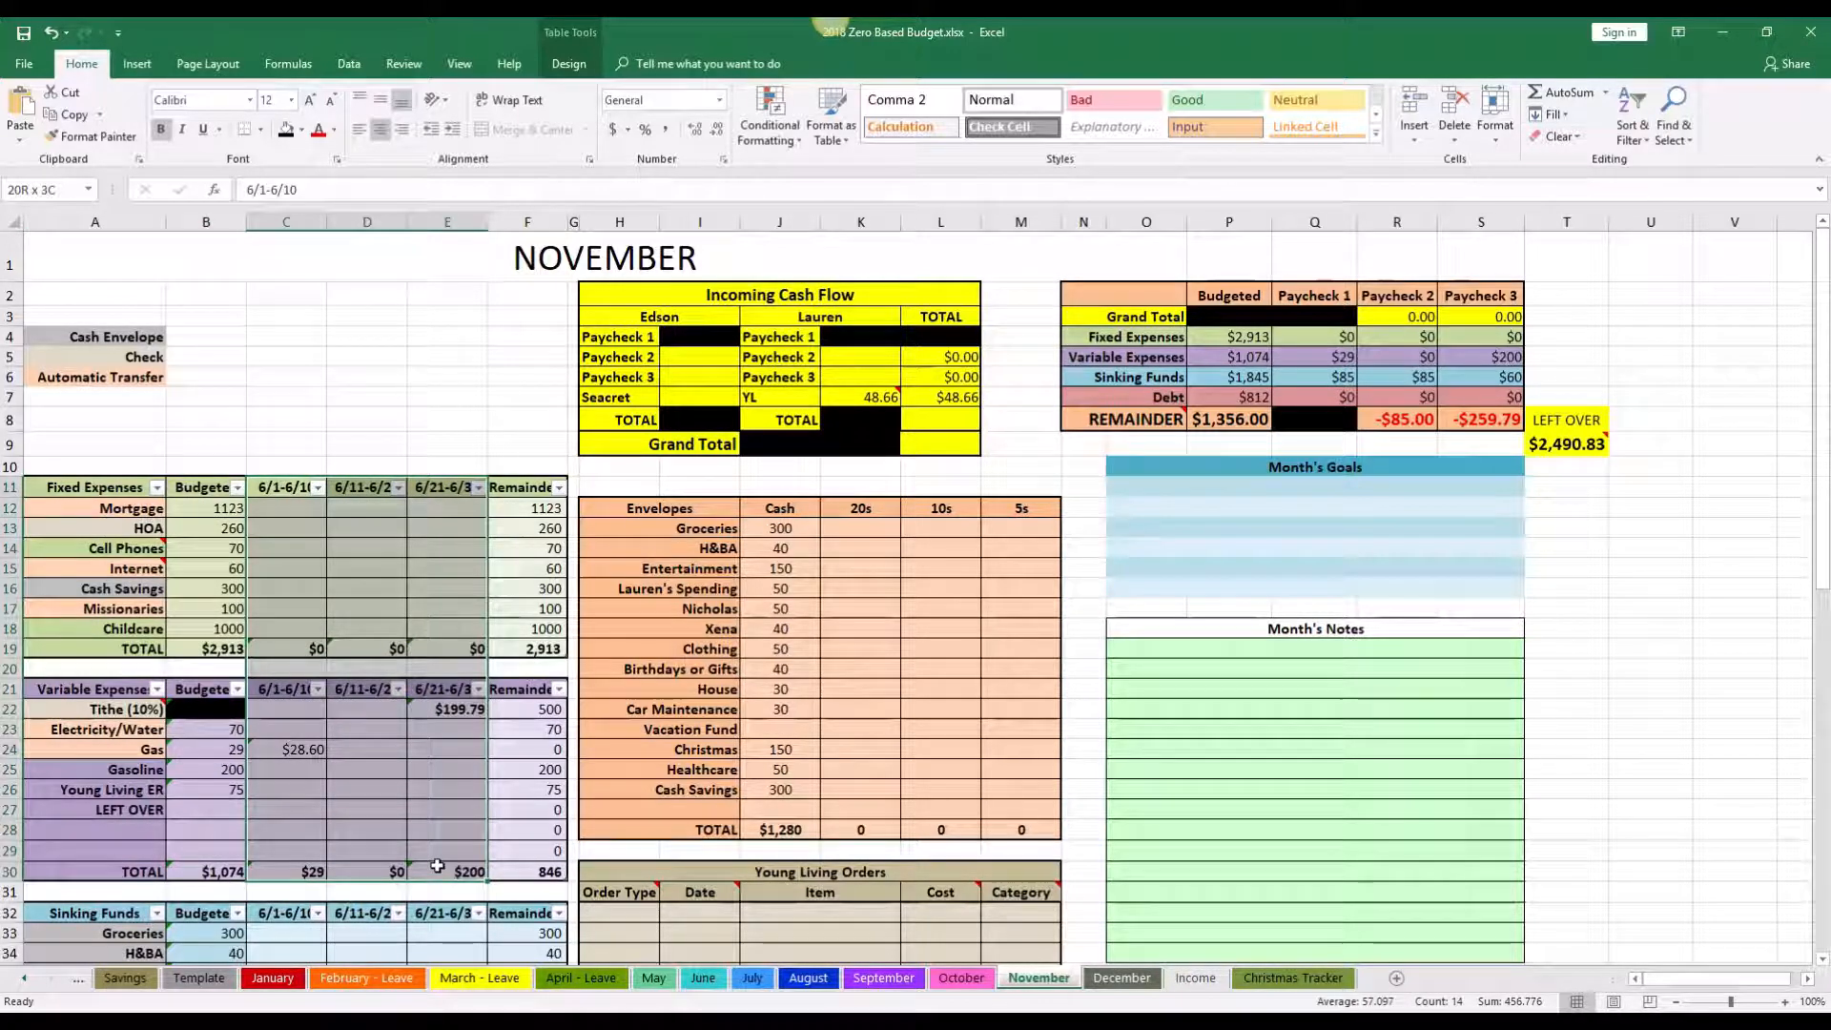
Step: Enter 1123 as the Mortgage payment for 6/1-6/10 and check the Fixed Expenses Remainder column
click(261, 511)
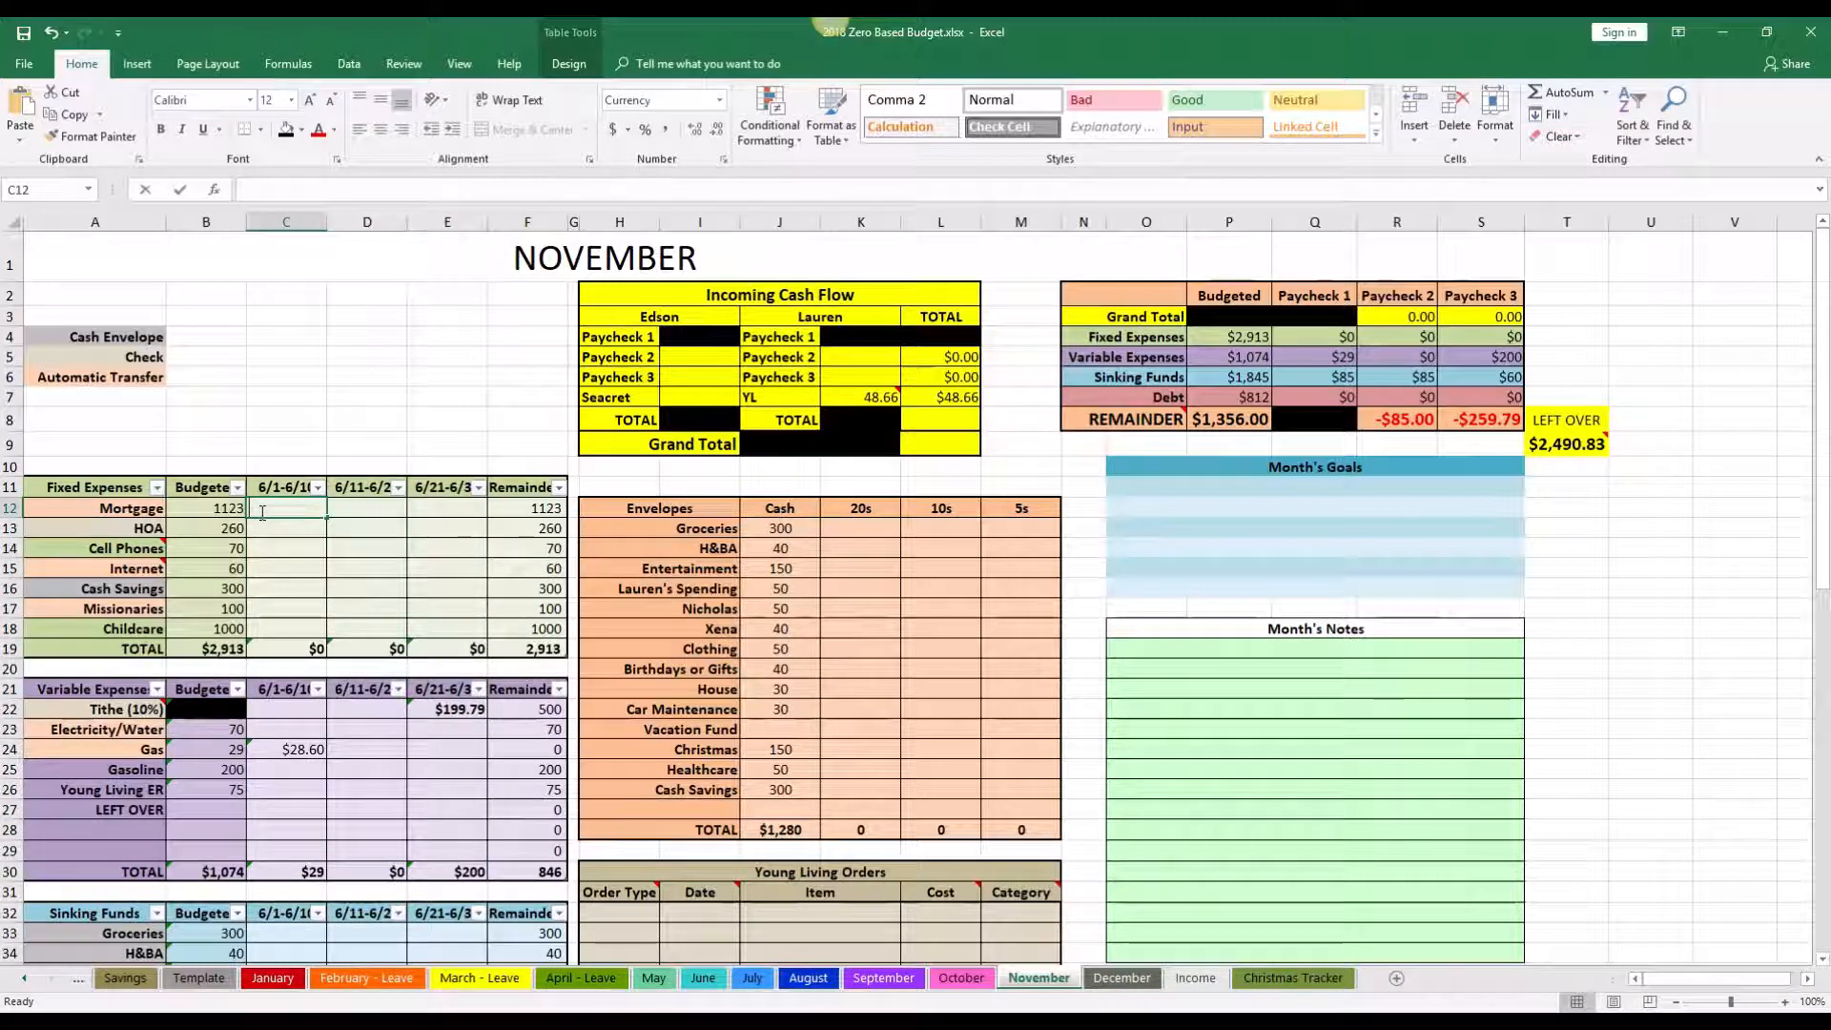
text(11213)
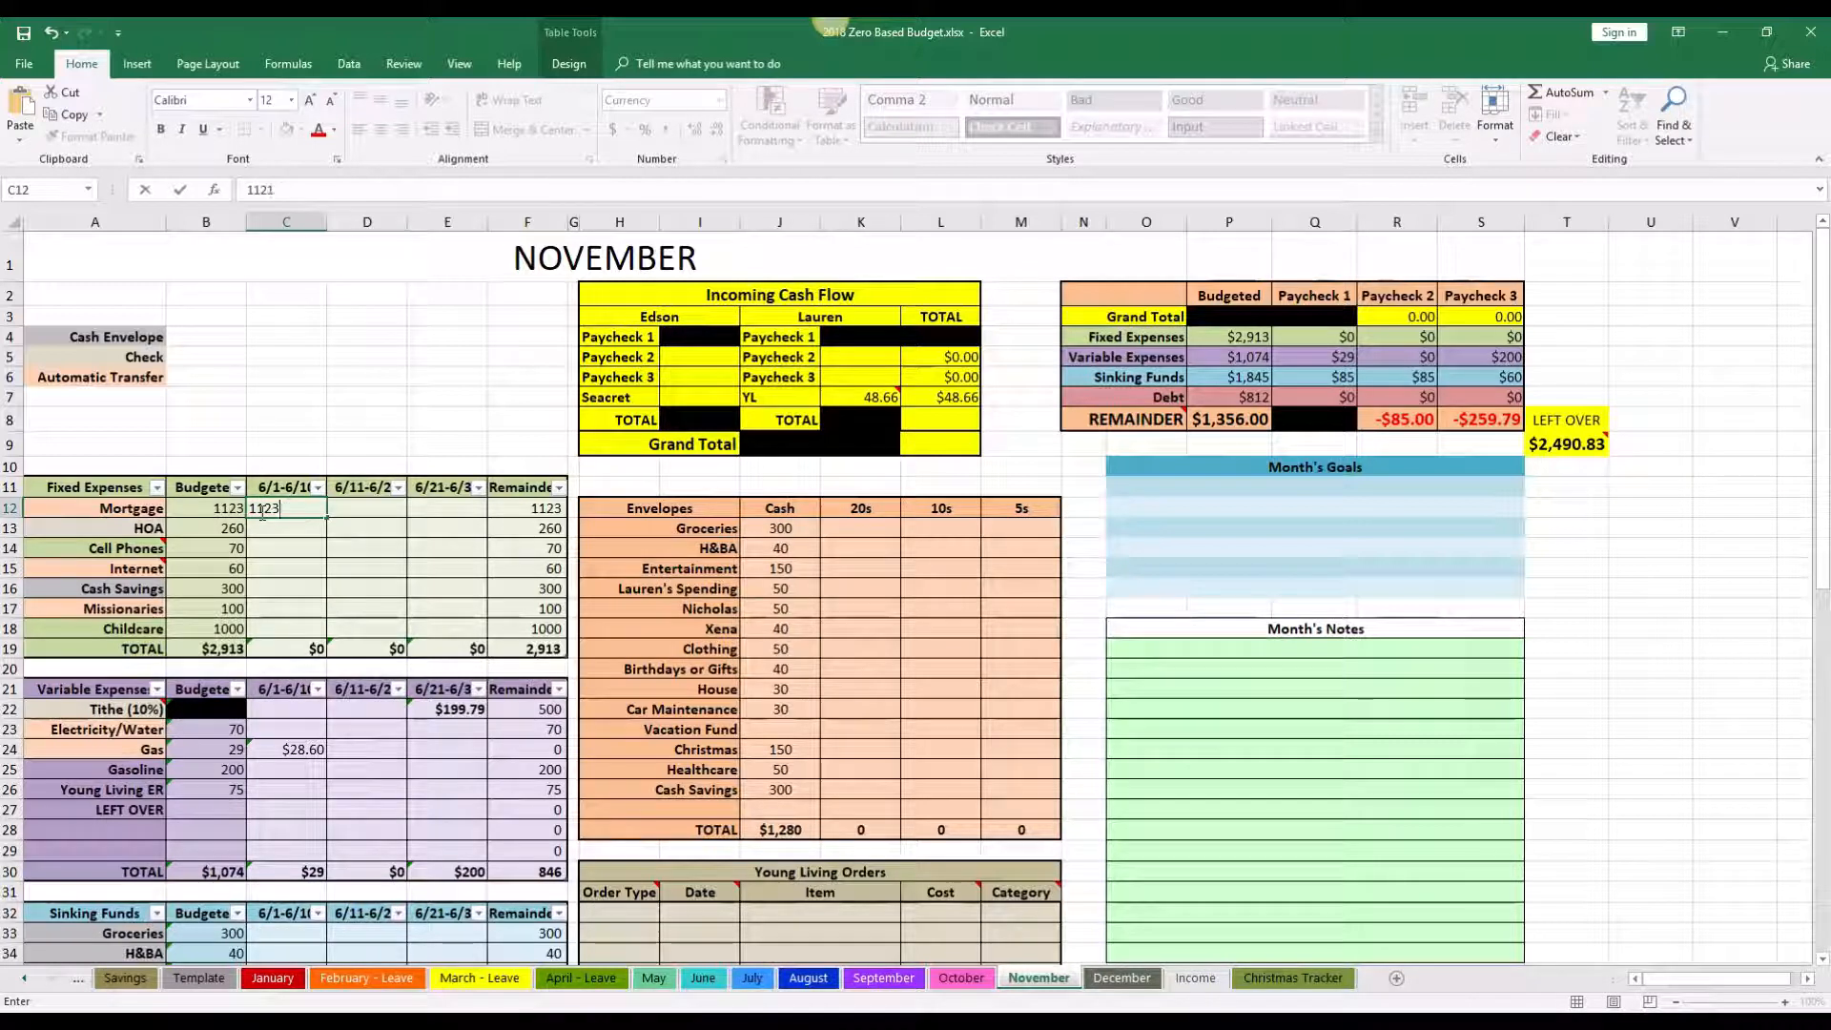
key(Return)
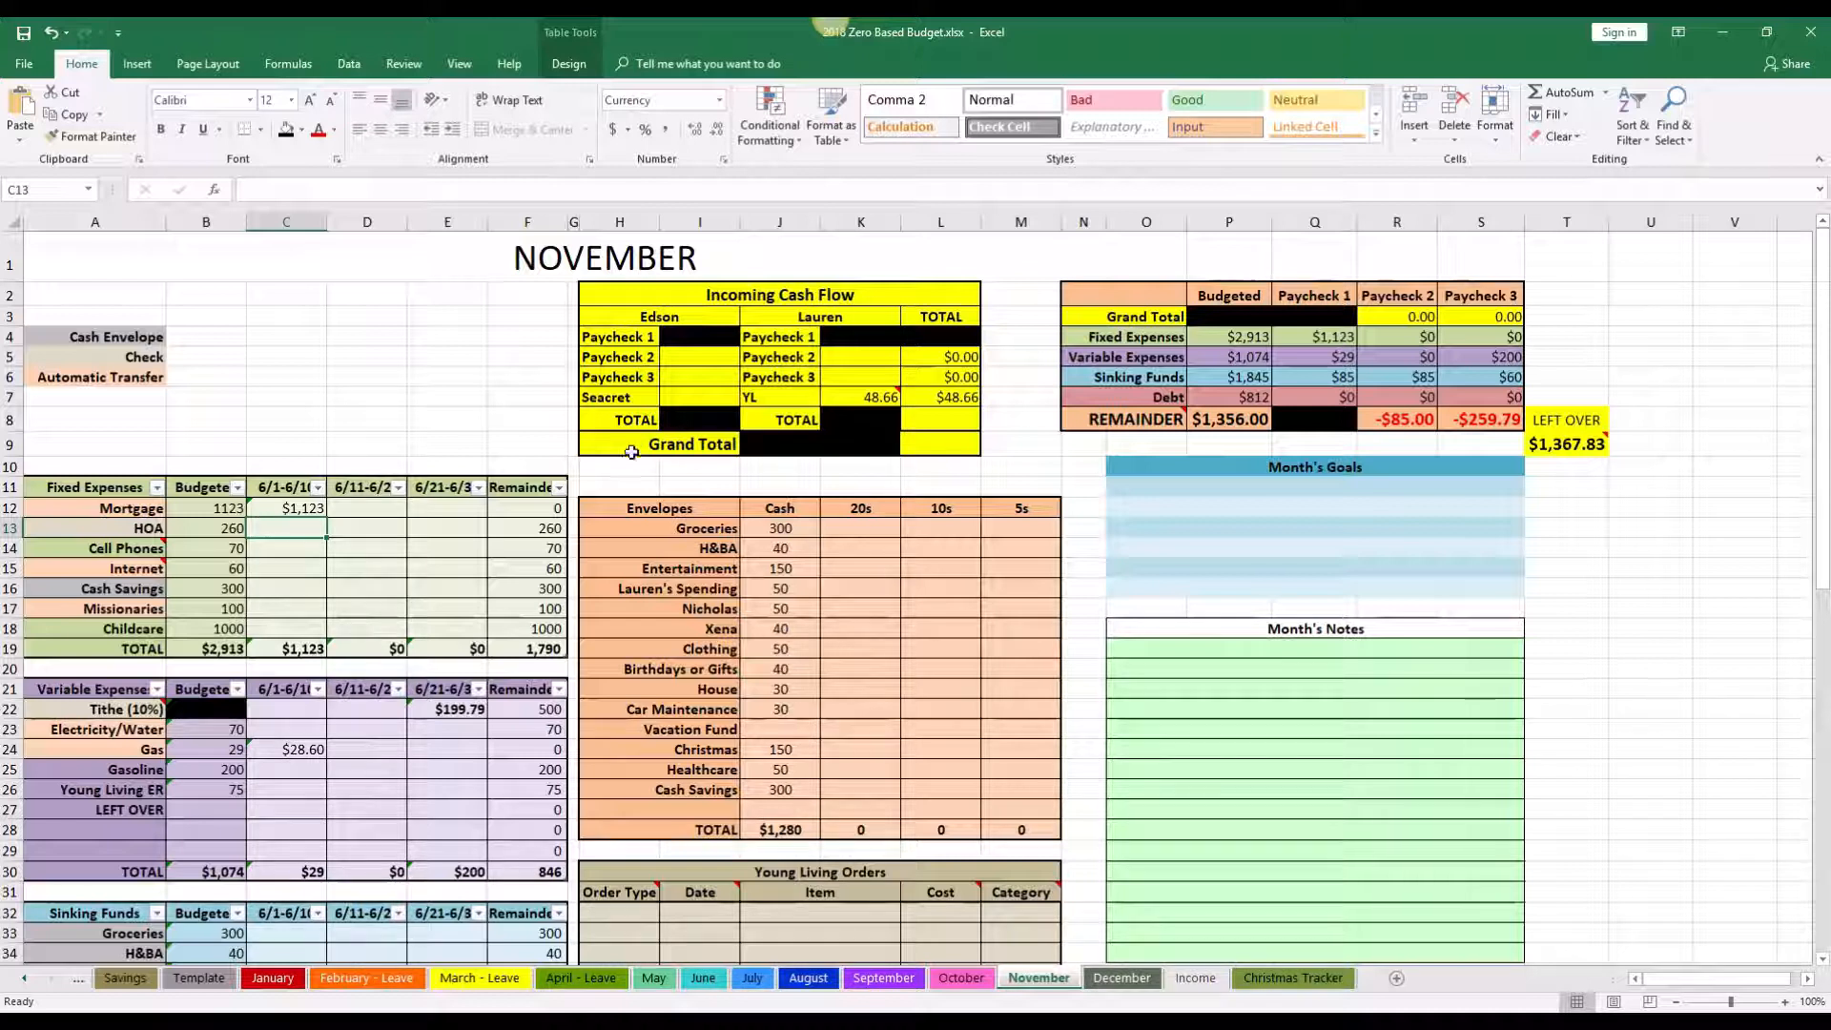
drag(503, 487, 530, 641)
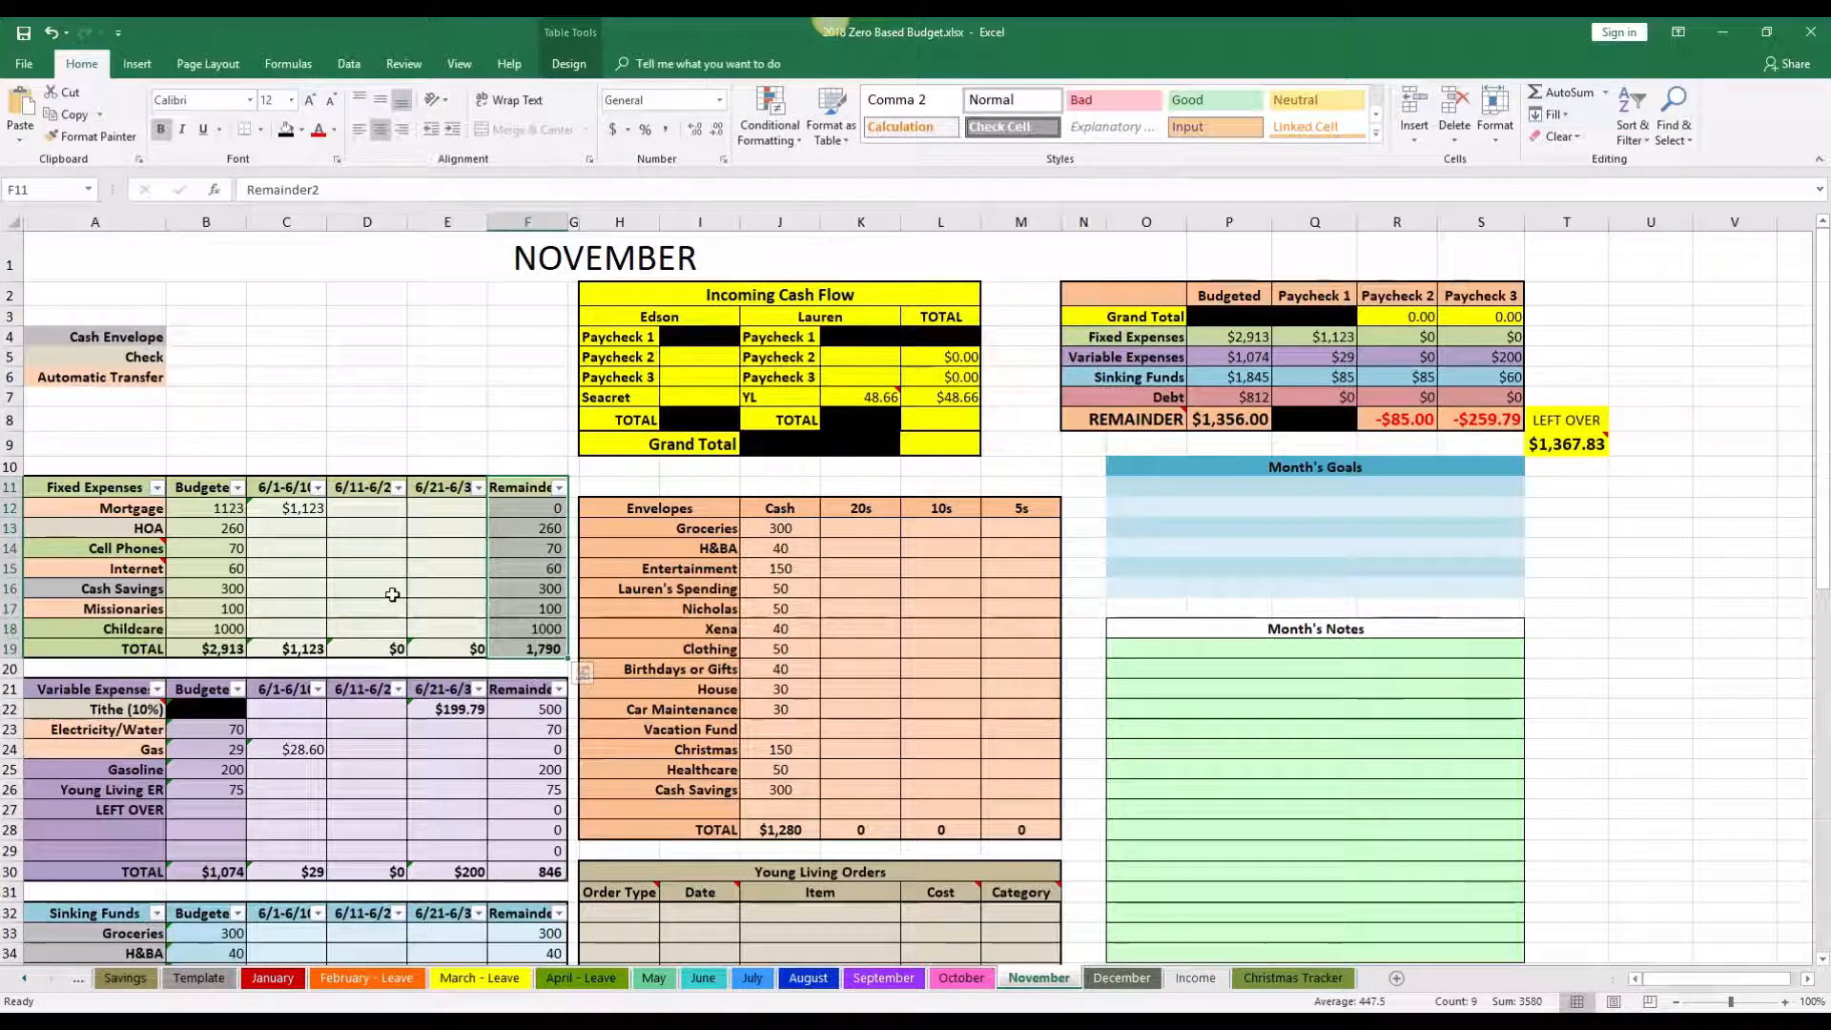
Step: Clear the Mortgage payment from the 6/1-6/10 column
click(258, 509)
key(Delete)
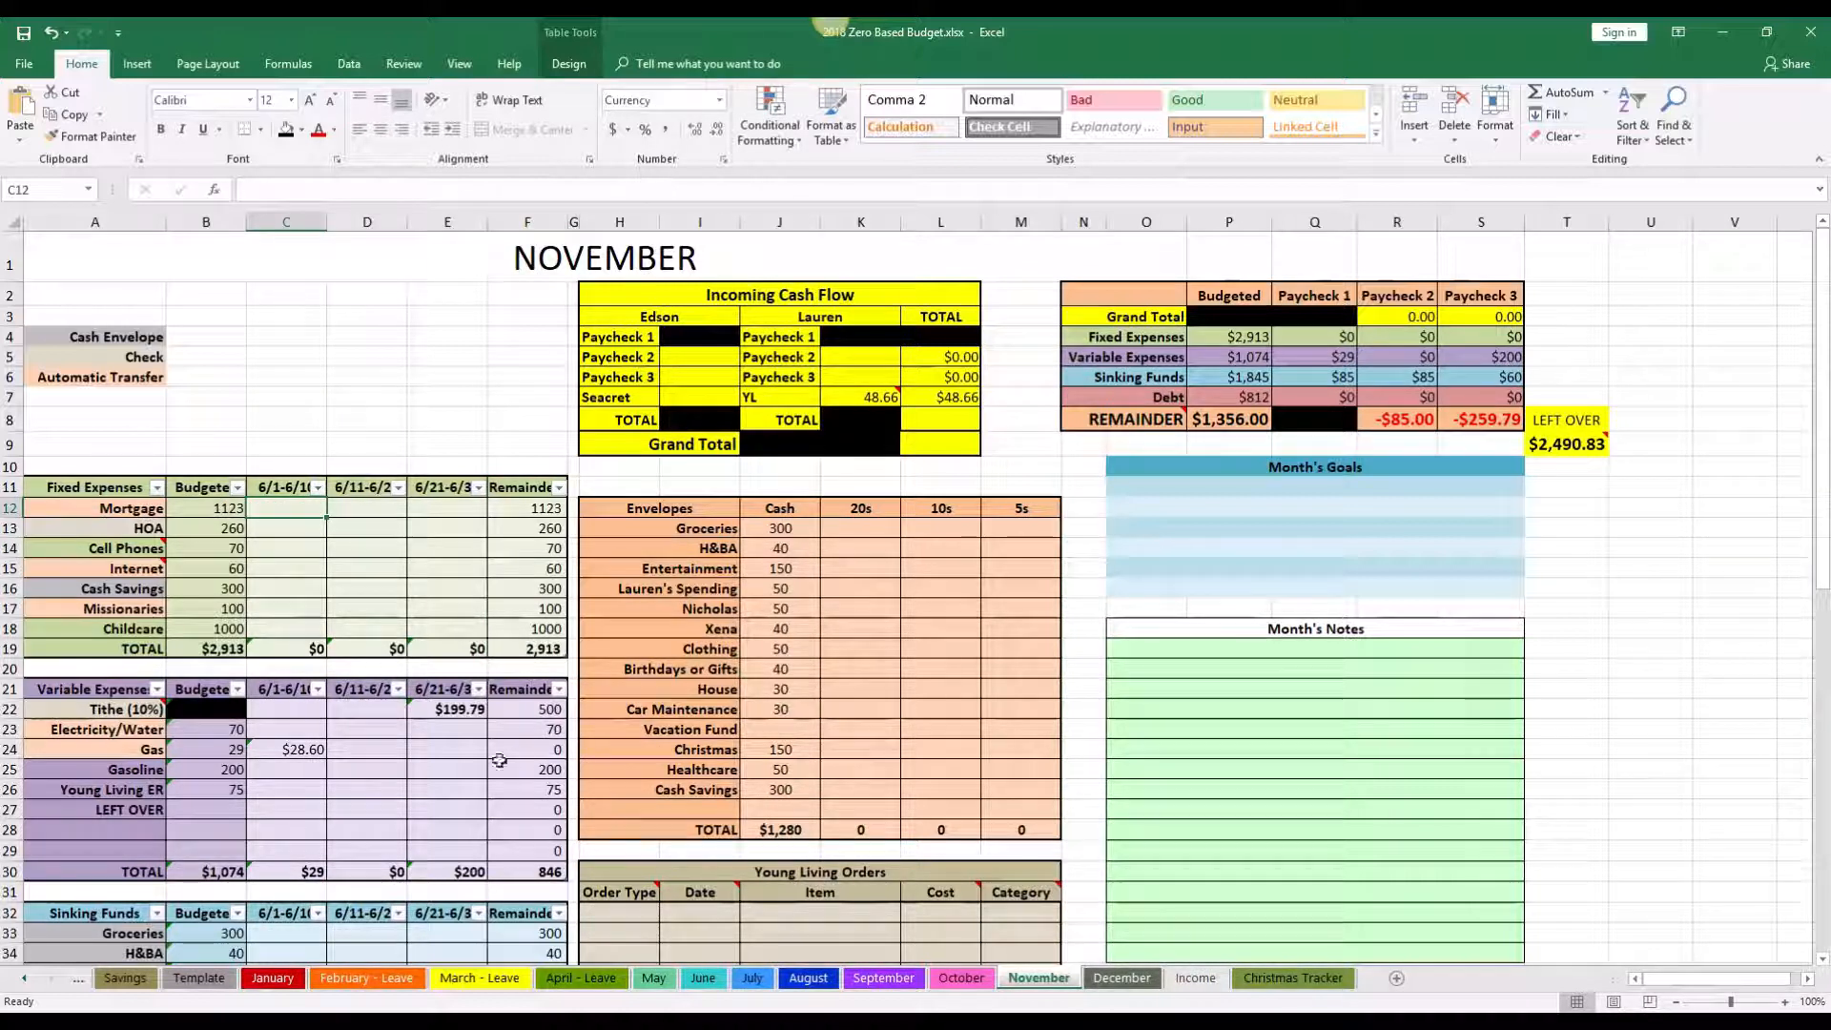
Step: Inspect the payments already recorded for Tithe (10%), Gas and Emergency Savings in their pay-period columns
click(440, 712)
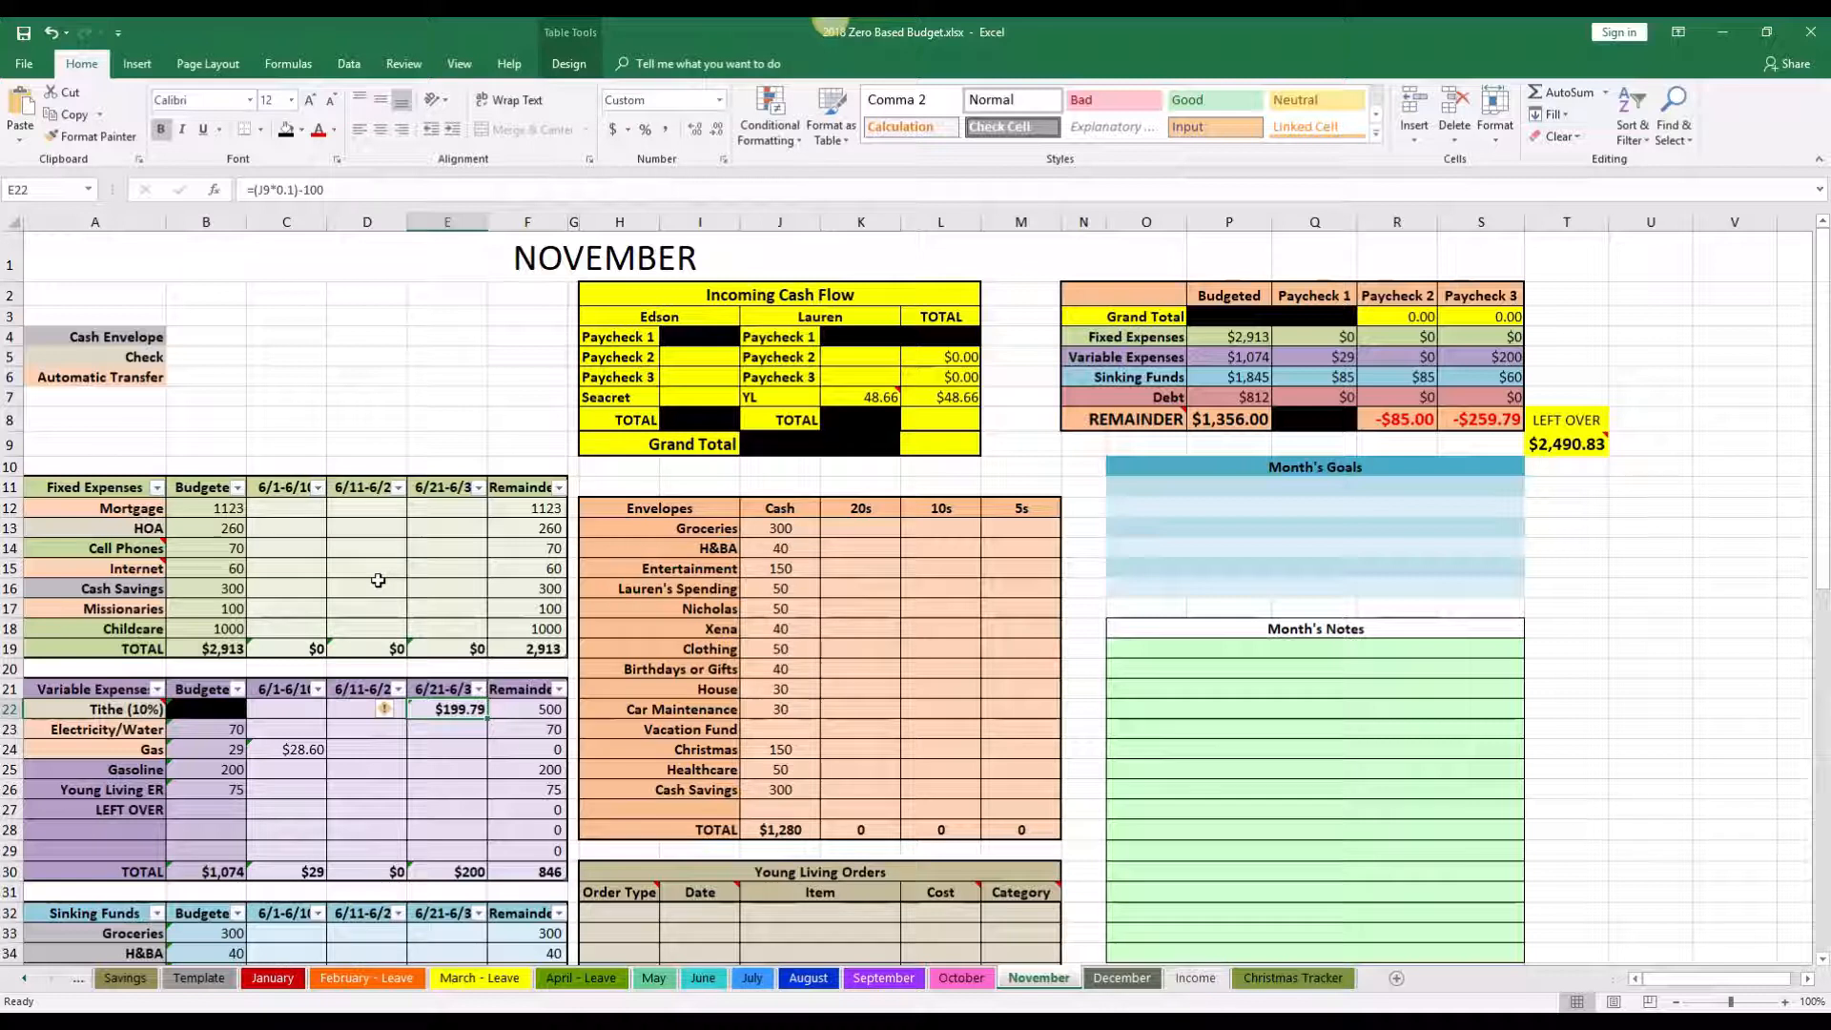
scroll(342, 642, down, 2)
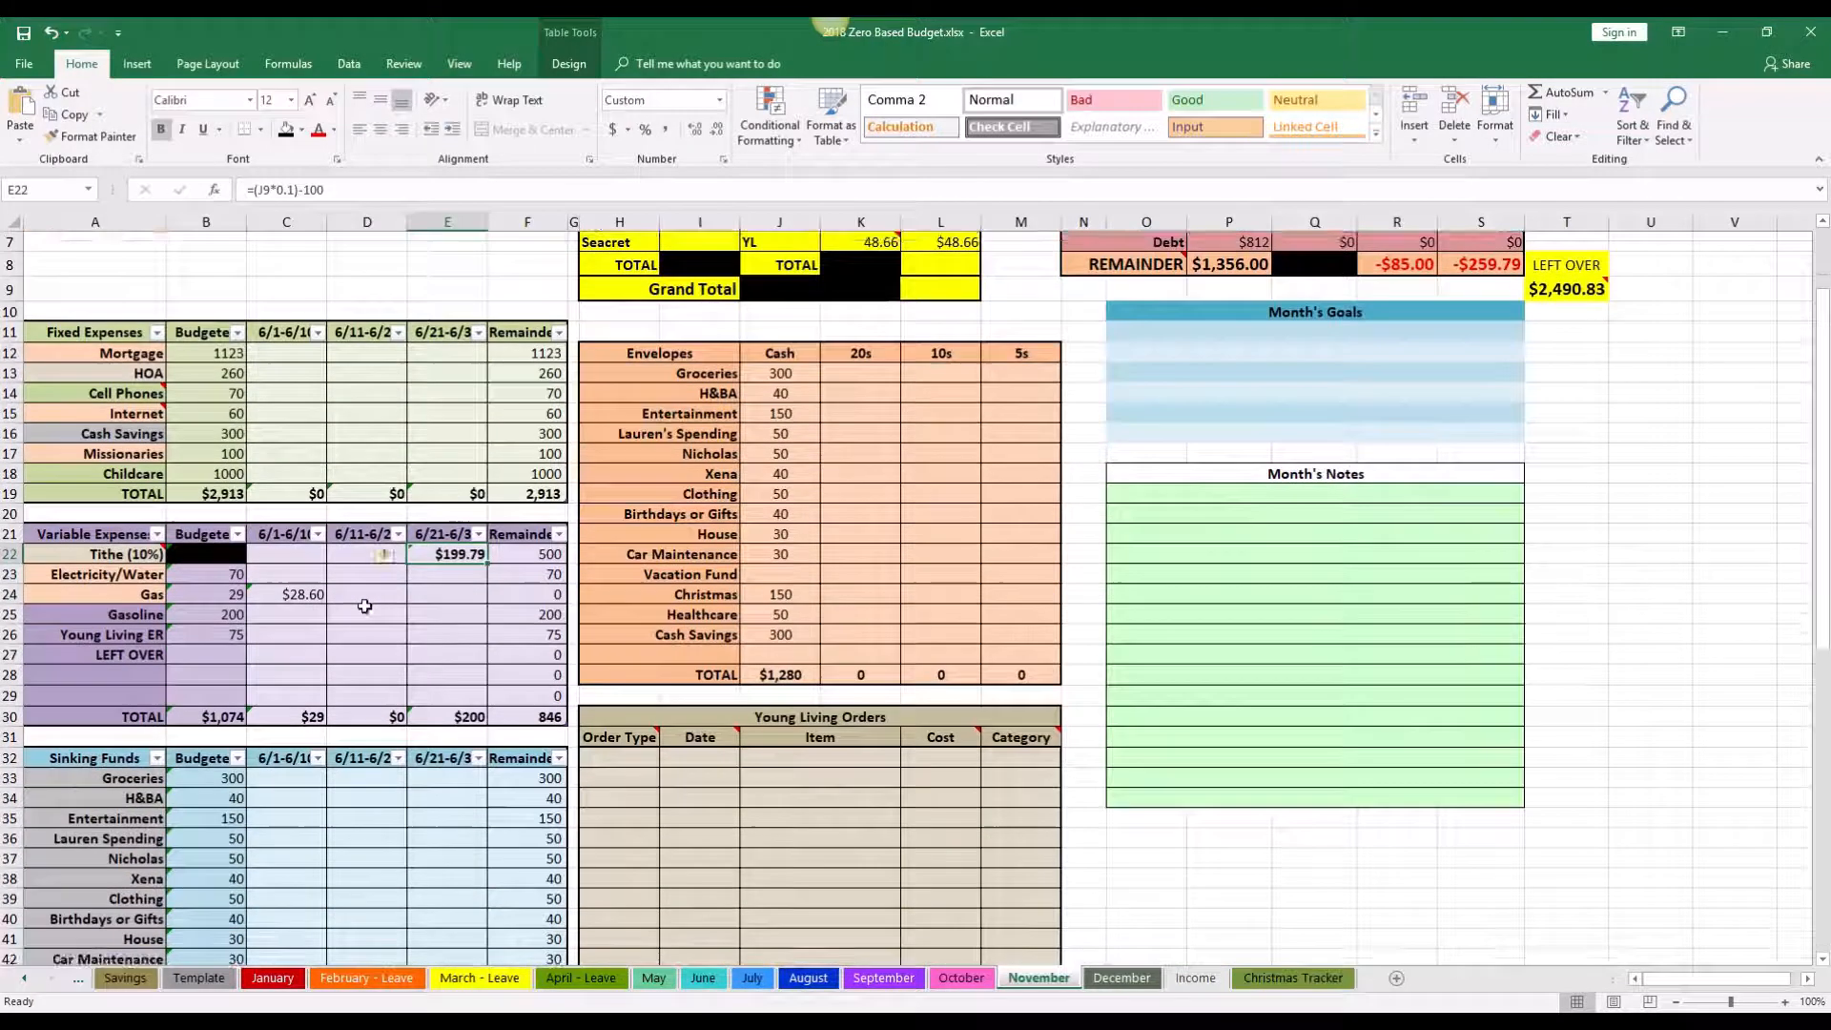
click(272, 593)
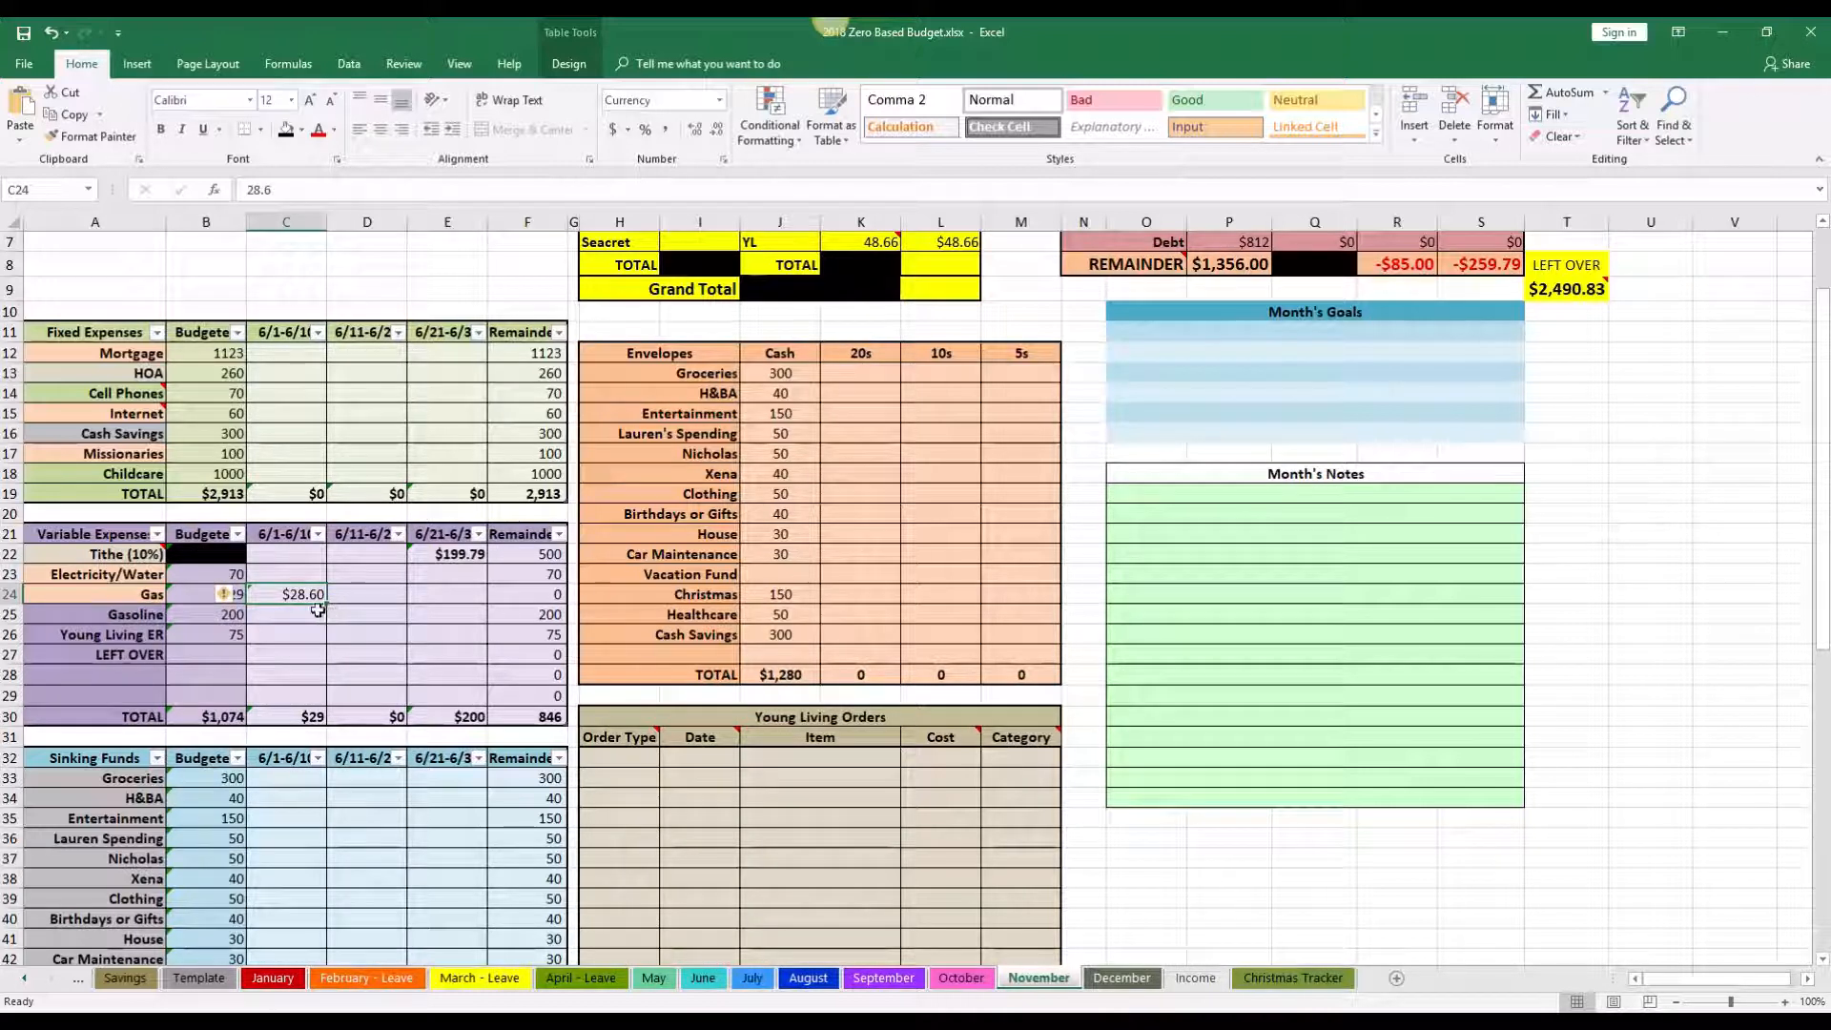
scroll(319, 596, down, 7)
scroll(314, 586, down, 1)
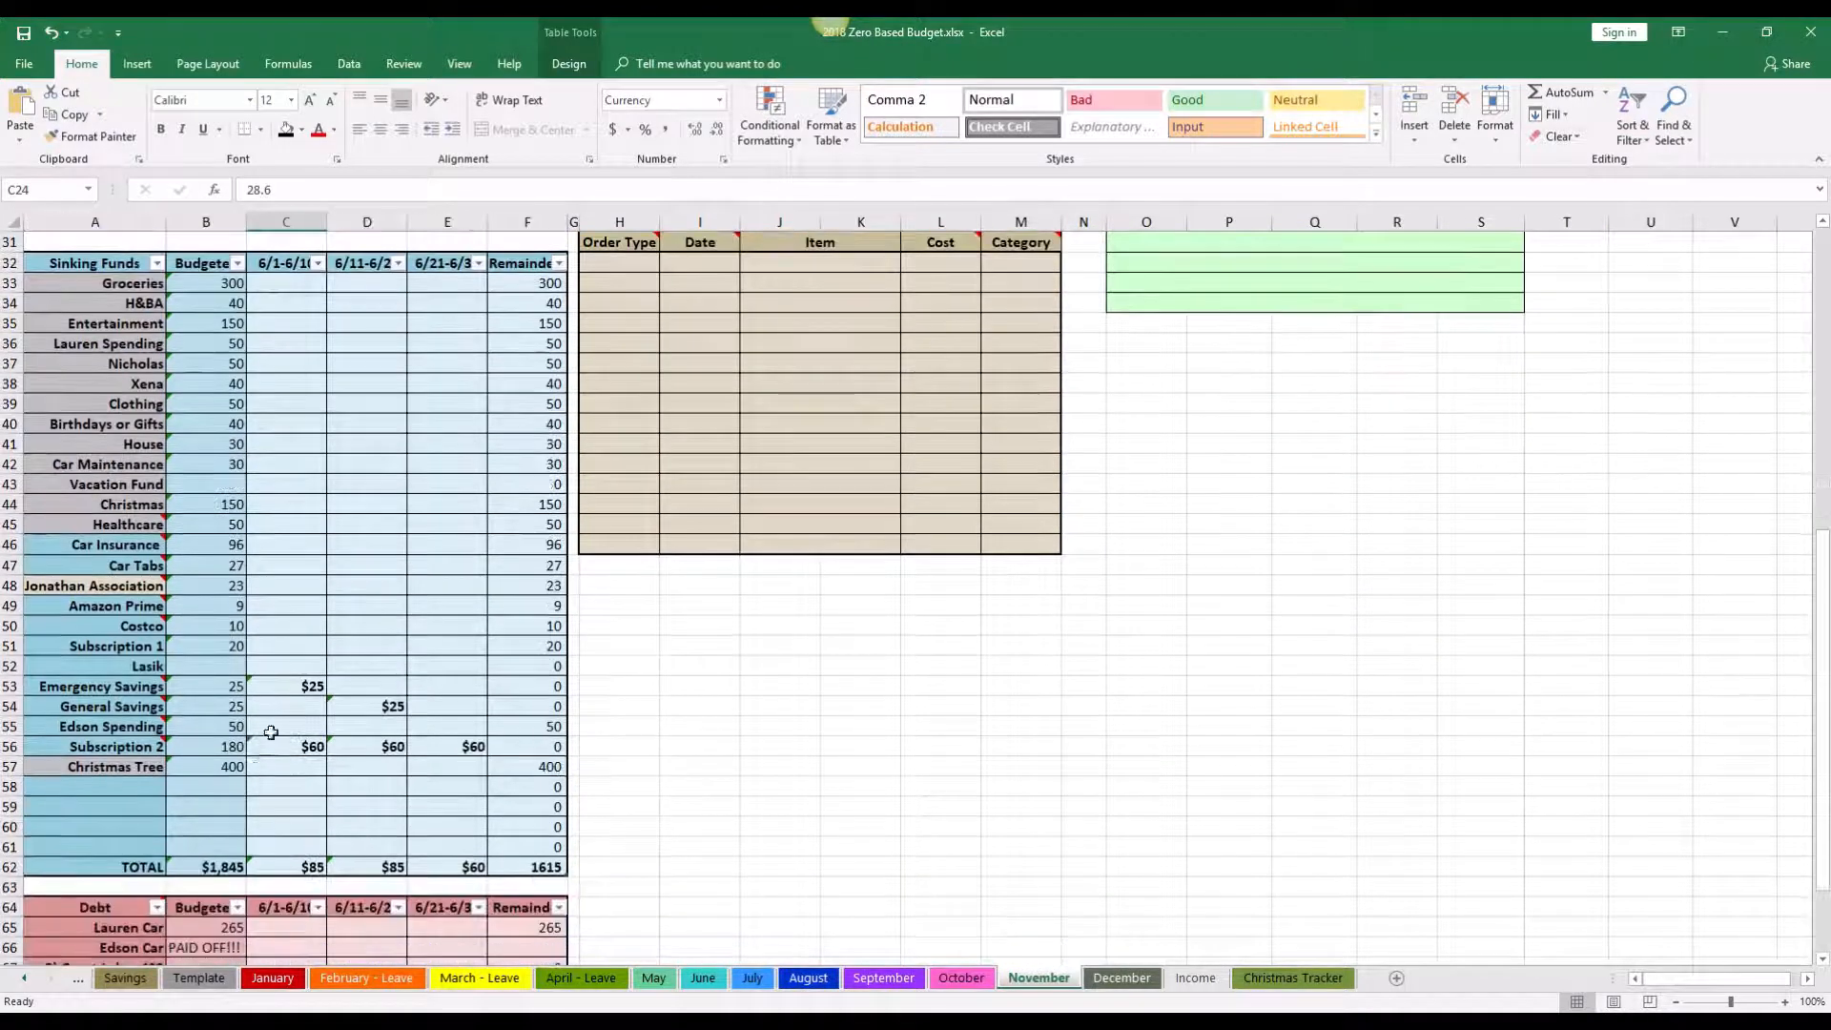
click(292, 685)
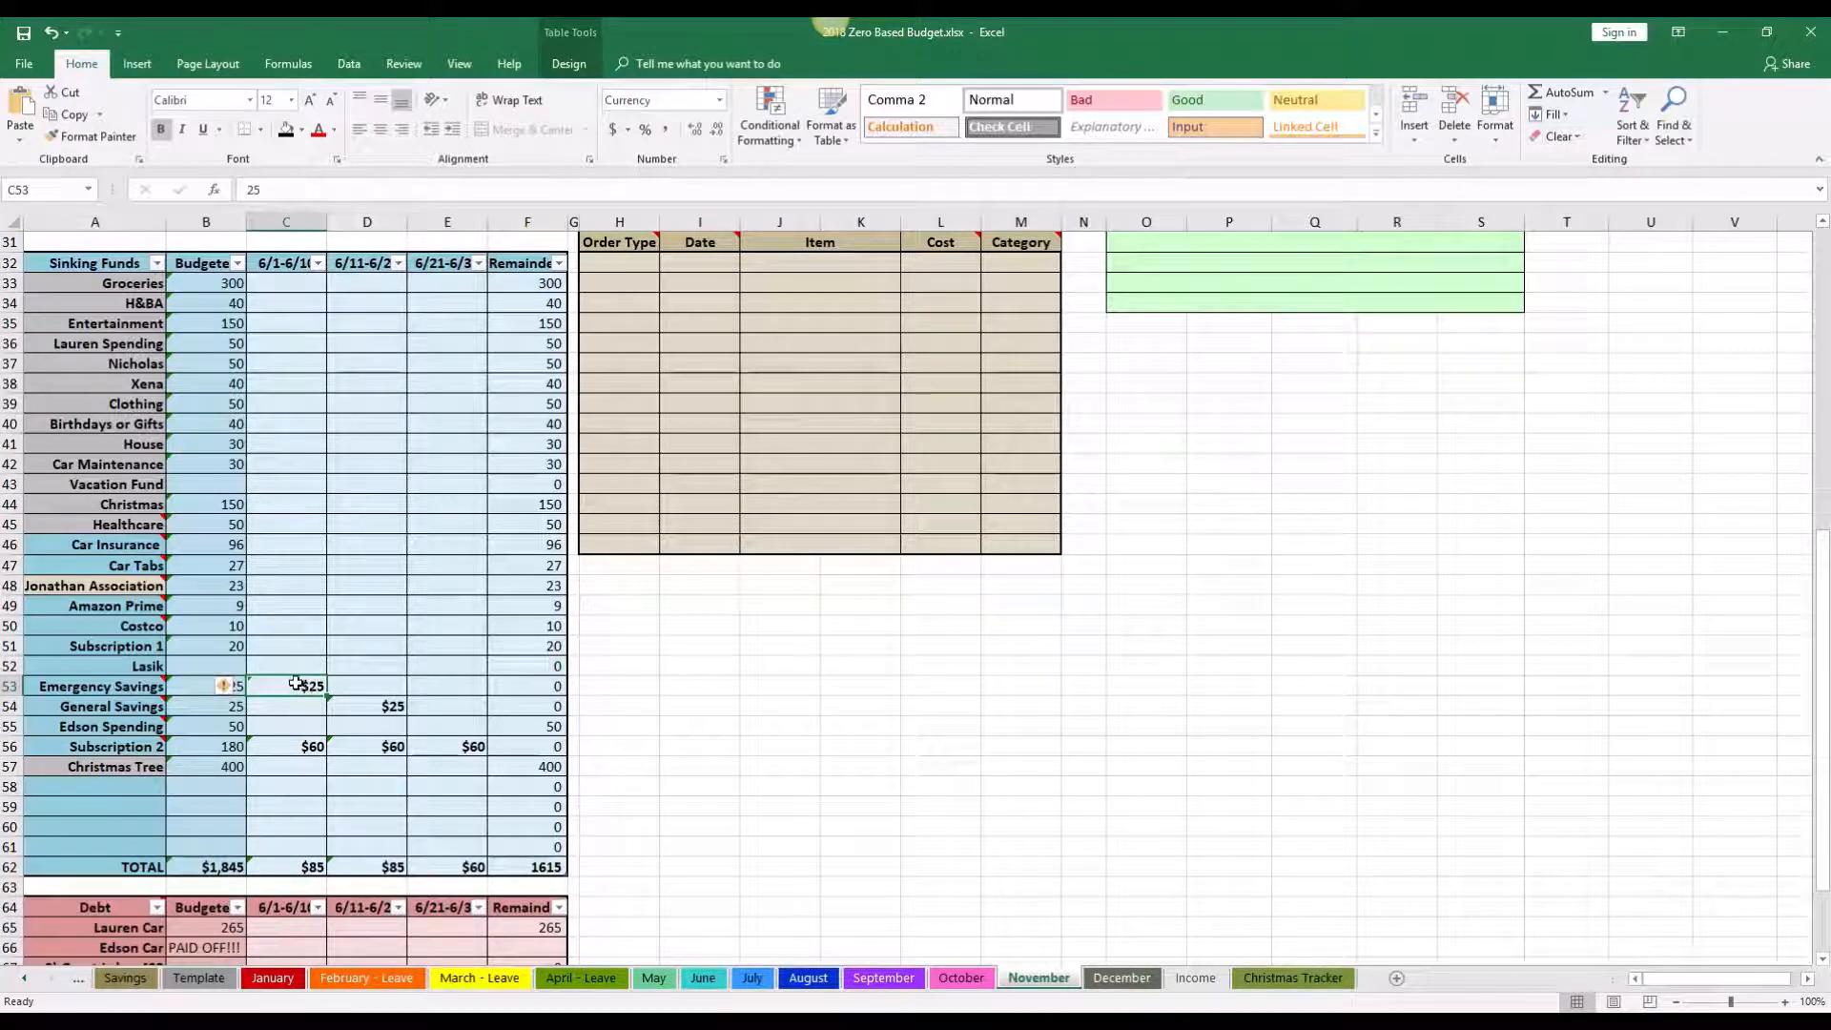
scroll(298, 749, down, 2)
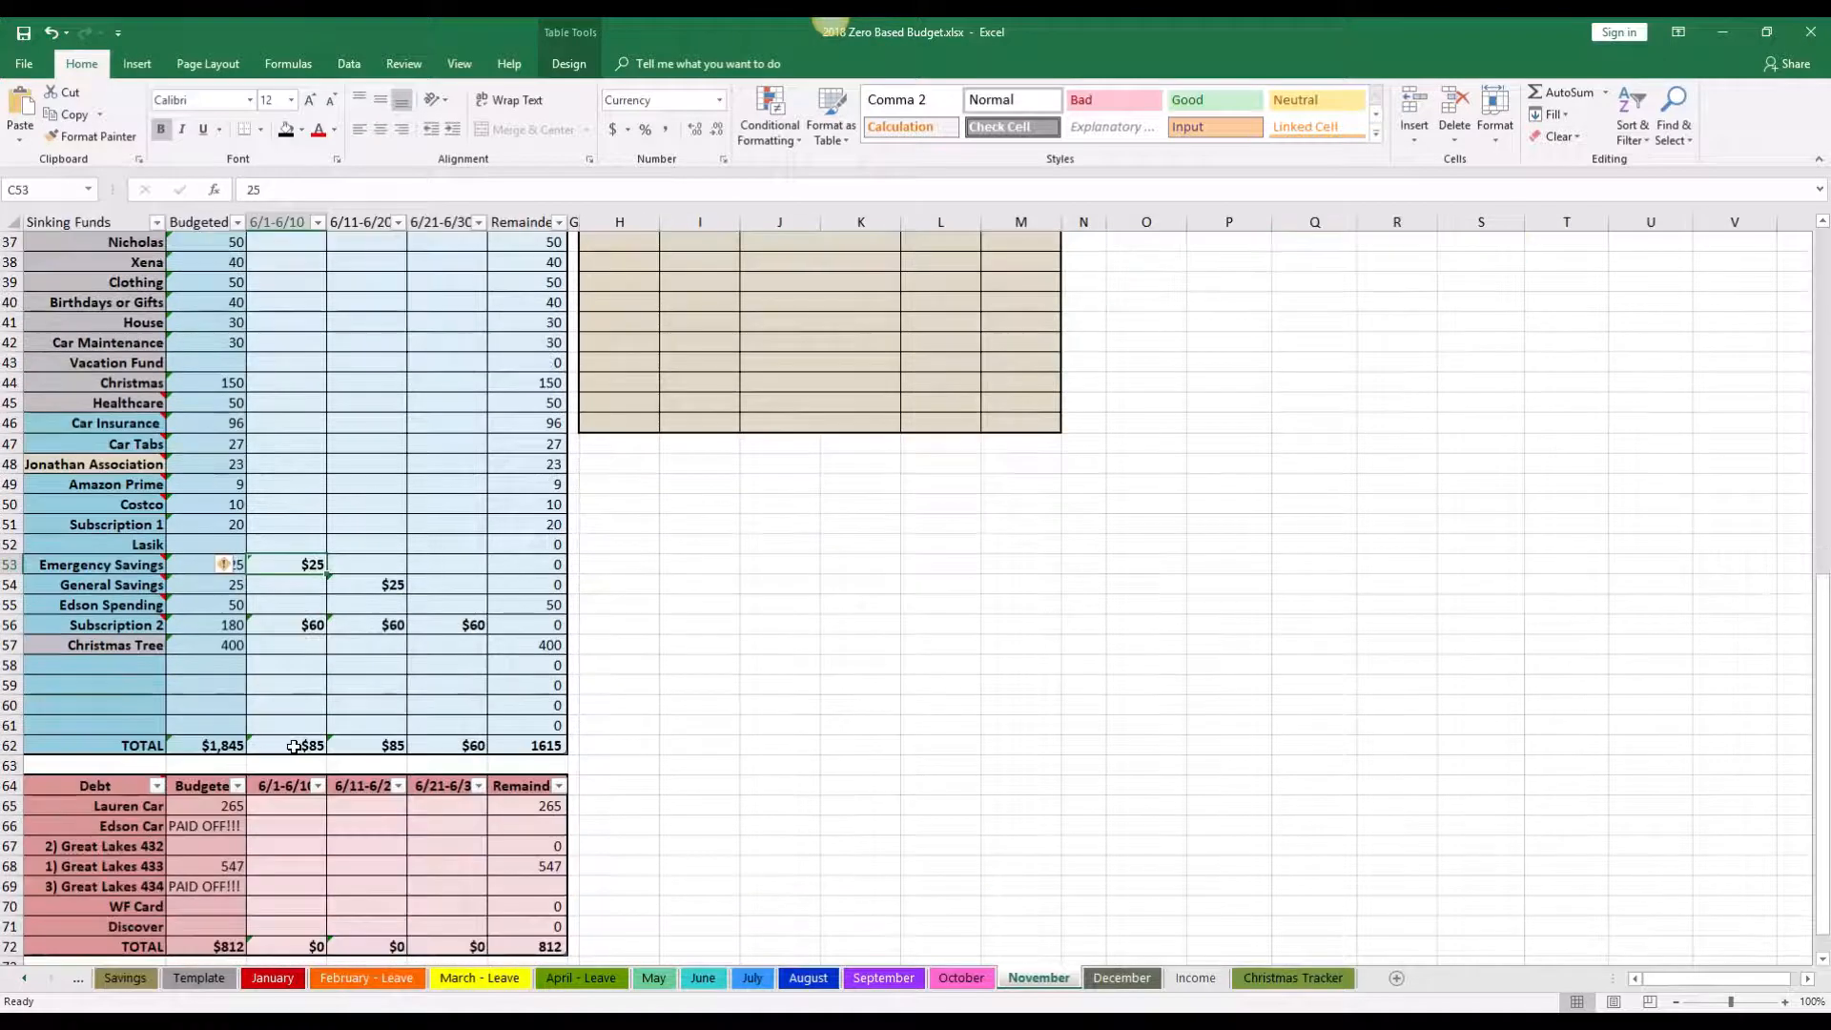
Step: Examine the budget summary table, its budgeted Debt cell and the Variable Expenses table that feeds it
scroll(291, 739, up, 12)
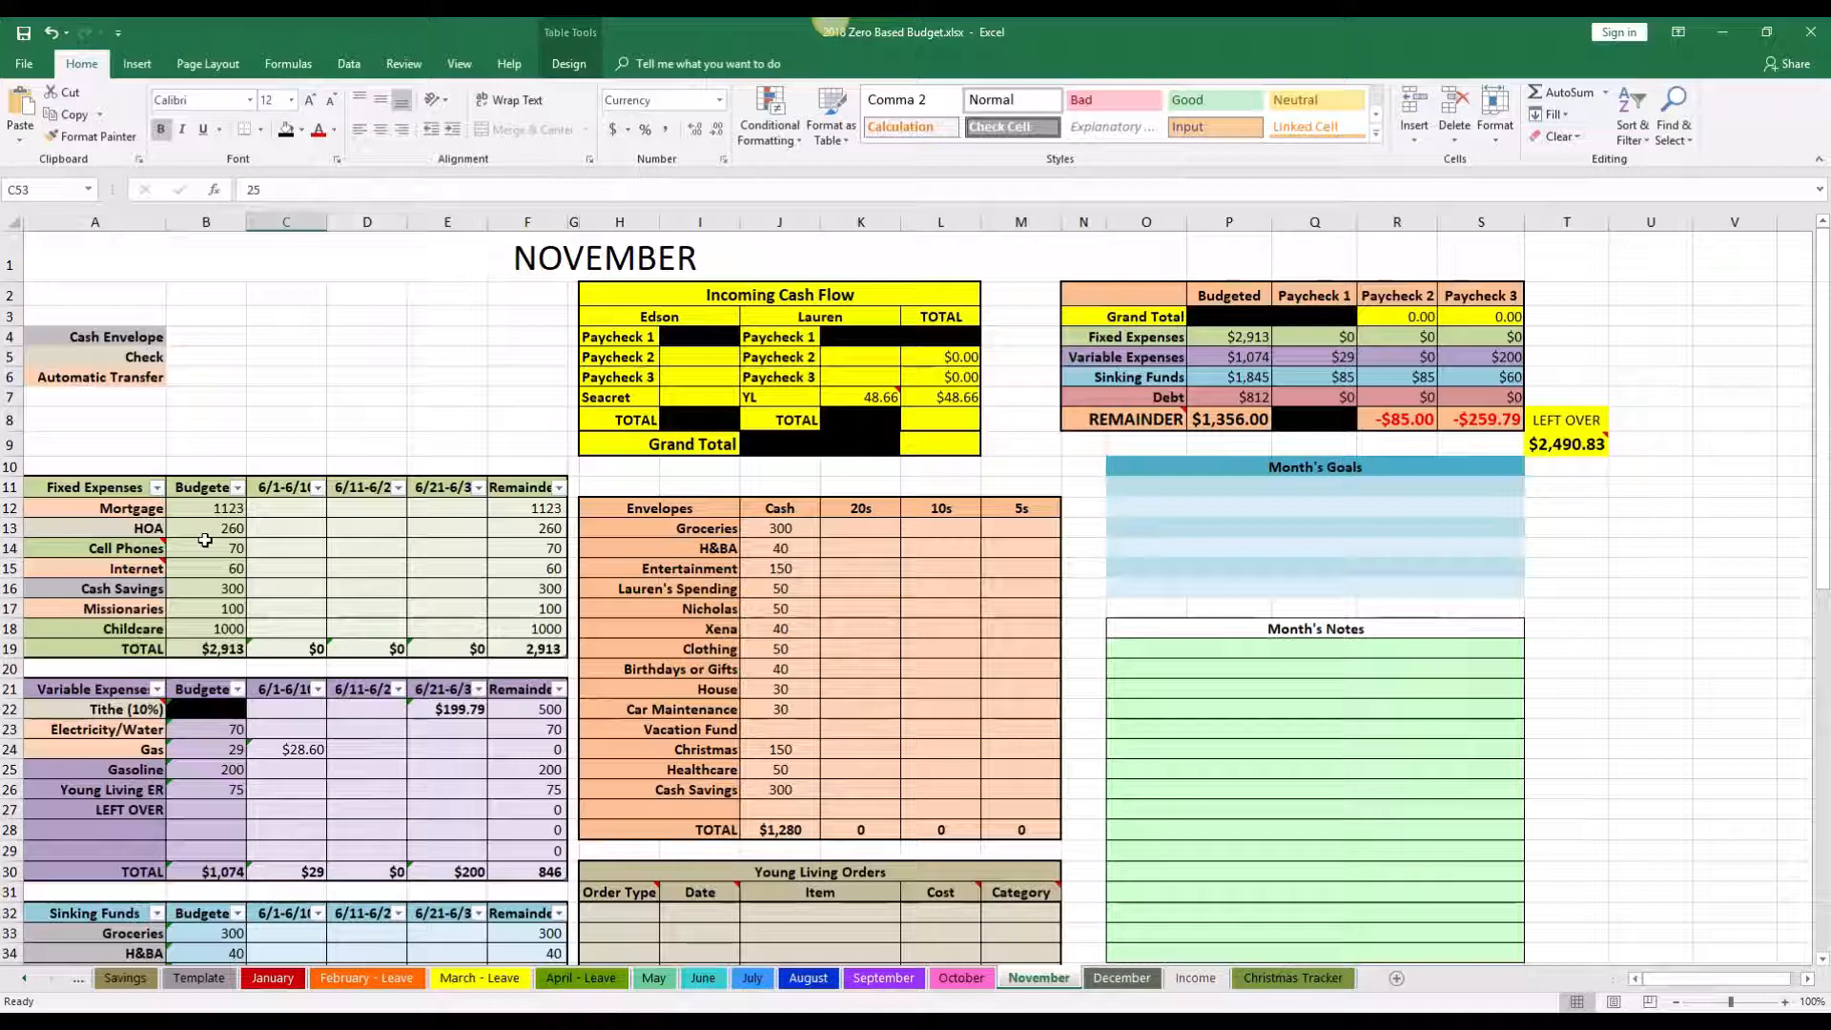
scroll(205, 539, down, 3)
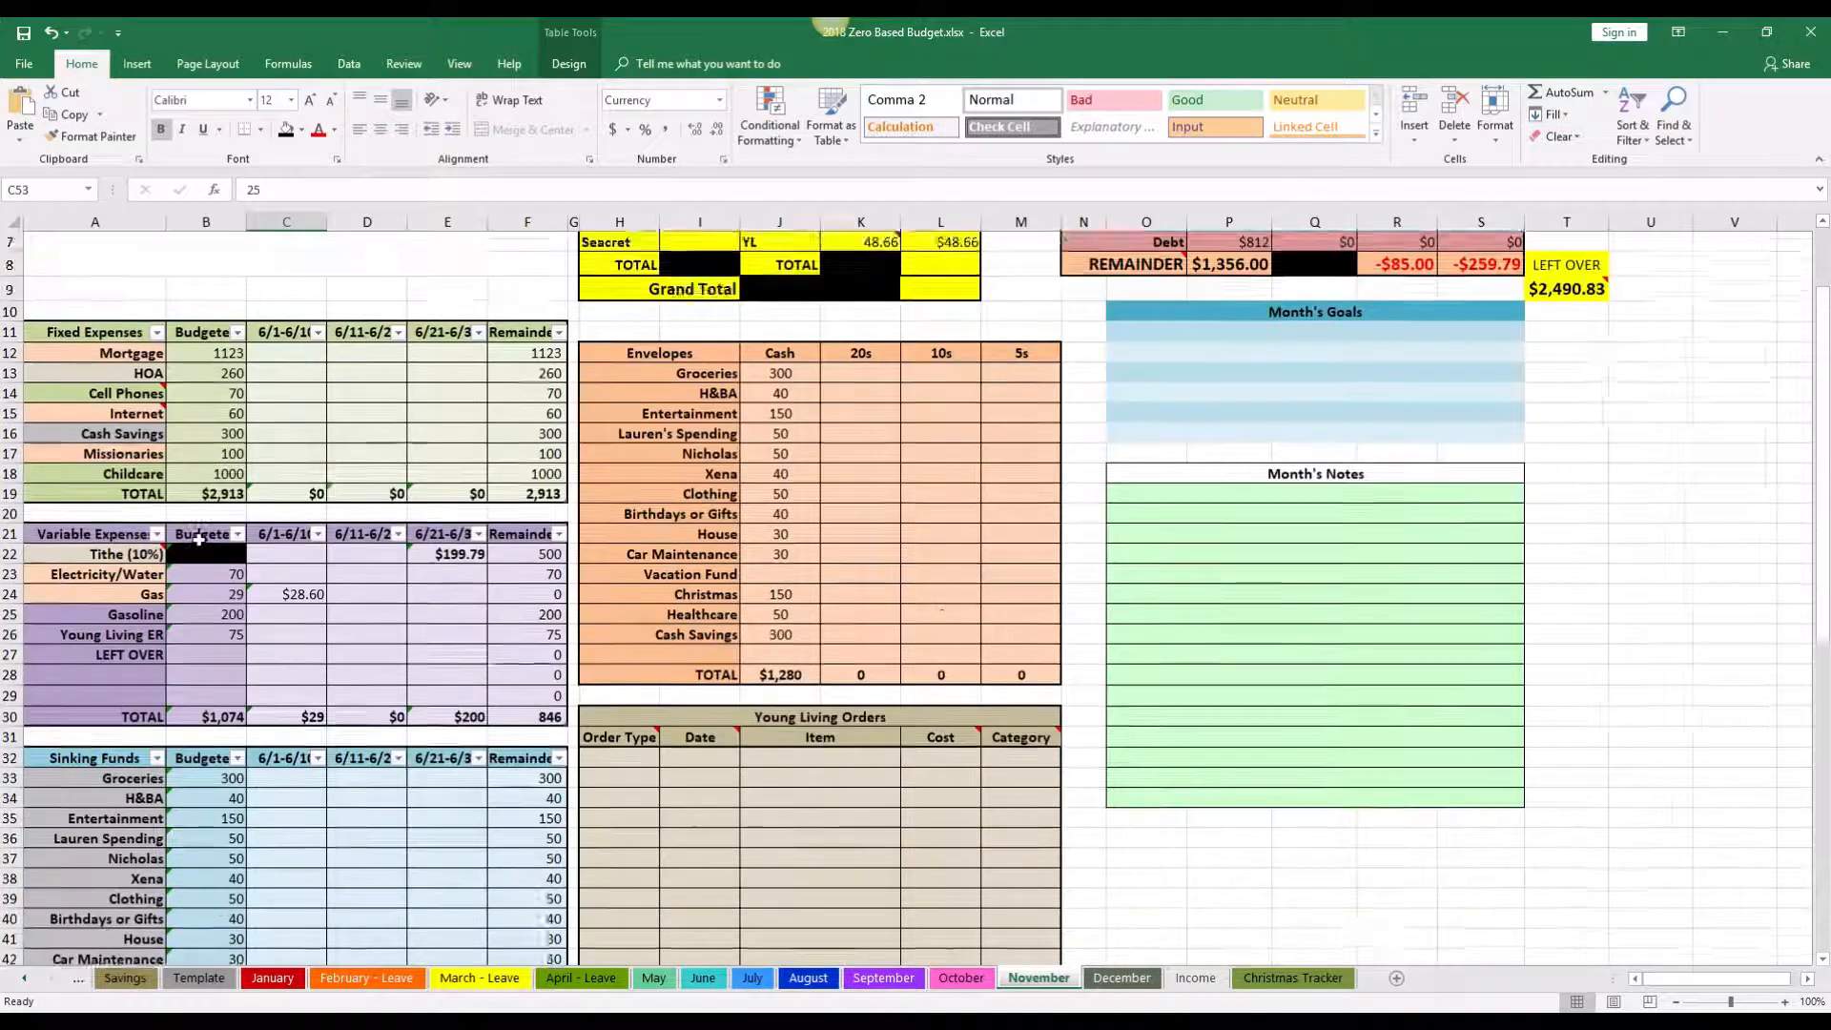
scroll(200, 539, up, 3)
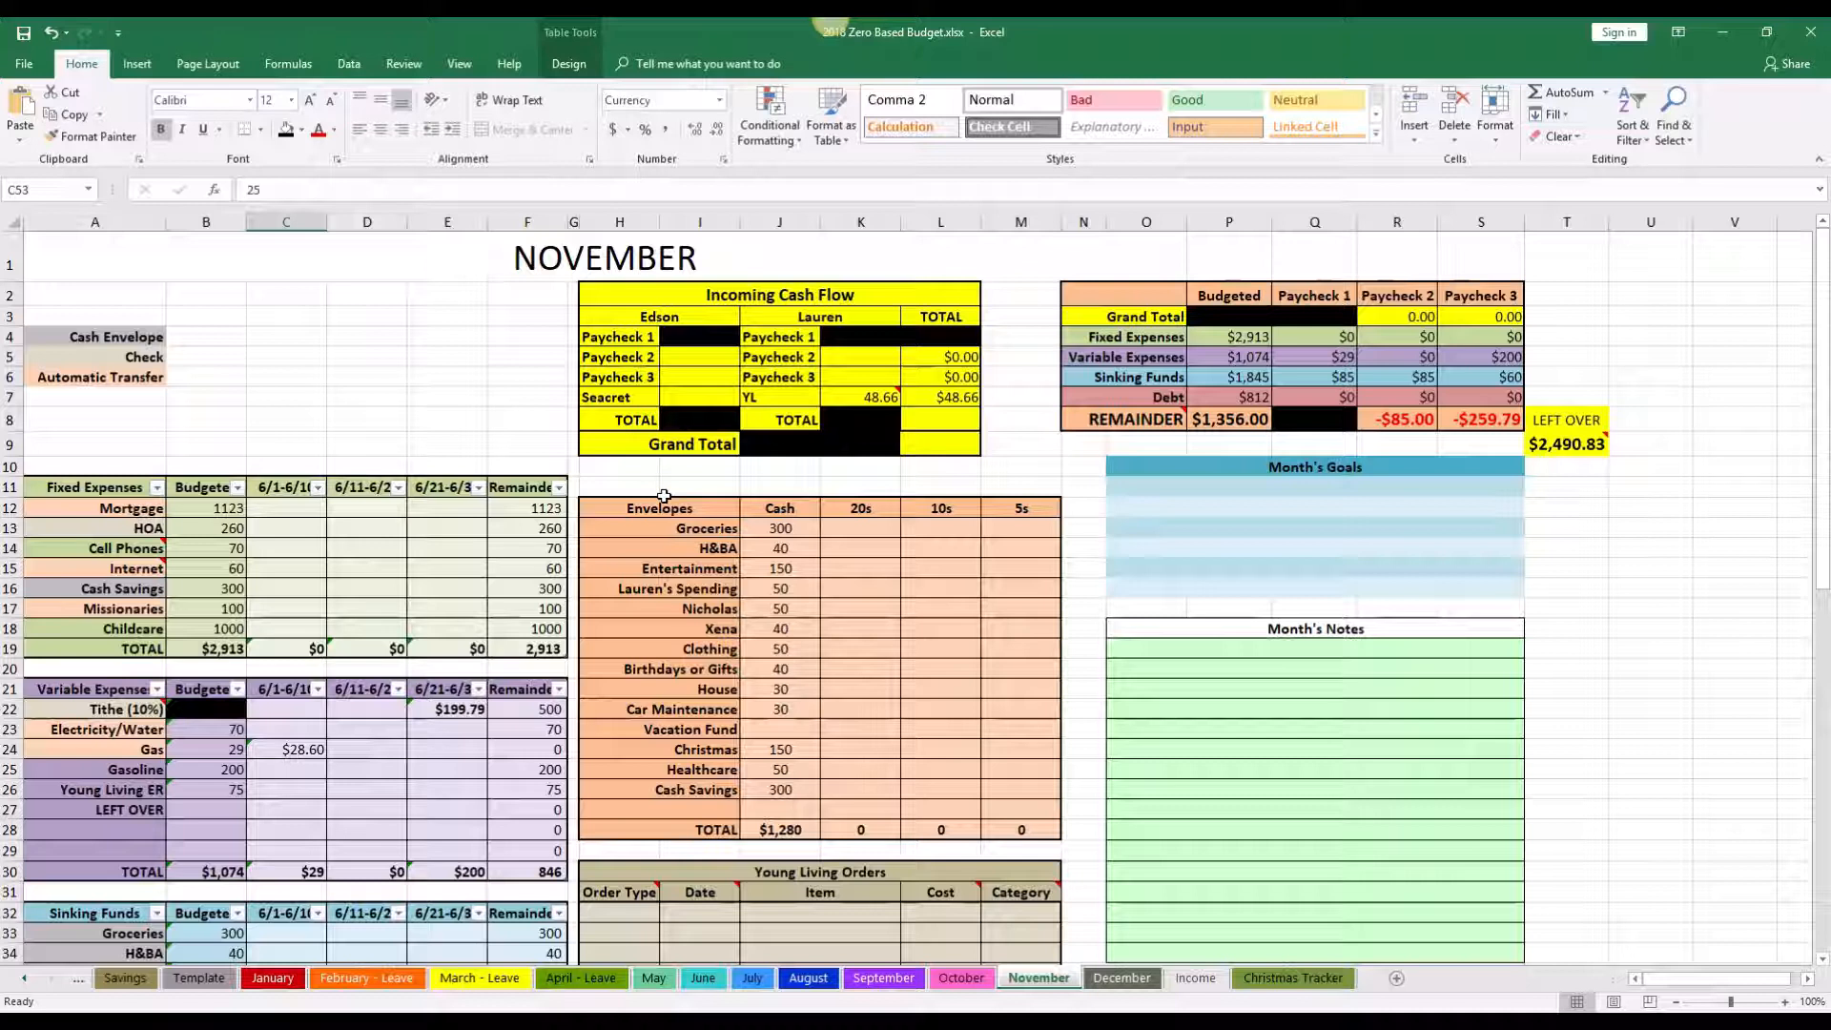
drag(1066, 288, 1487, 425)
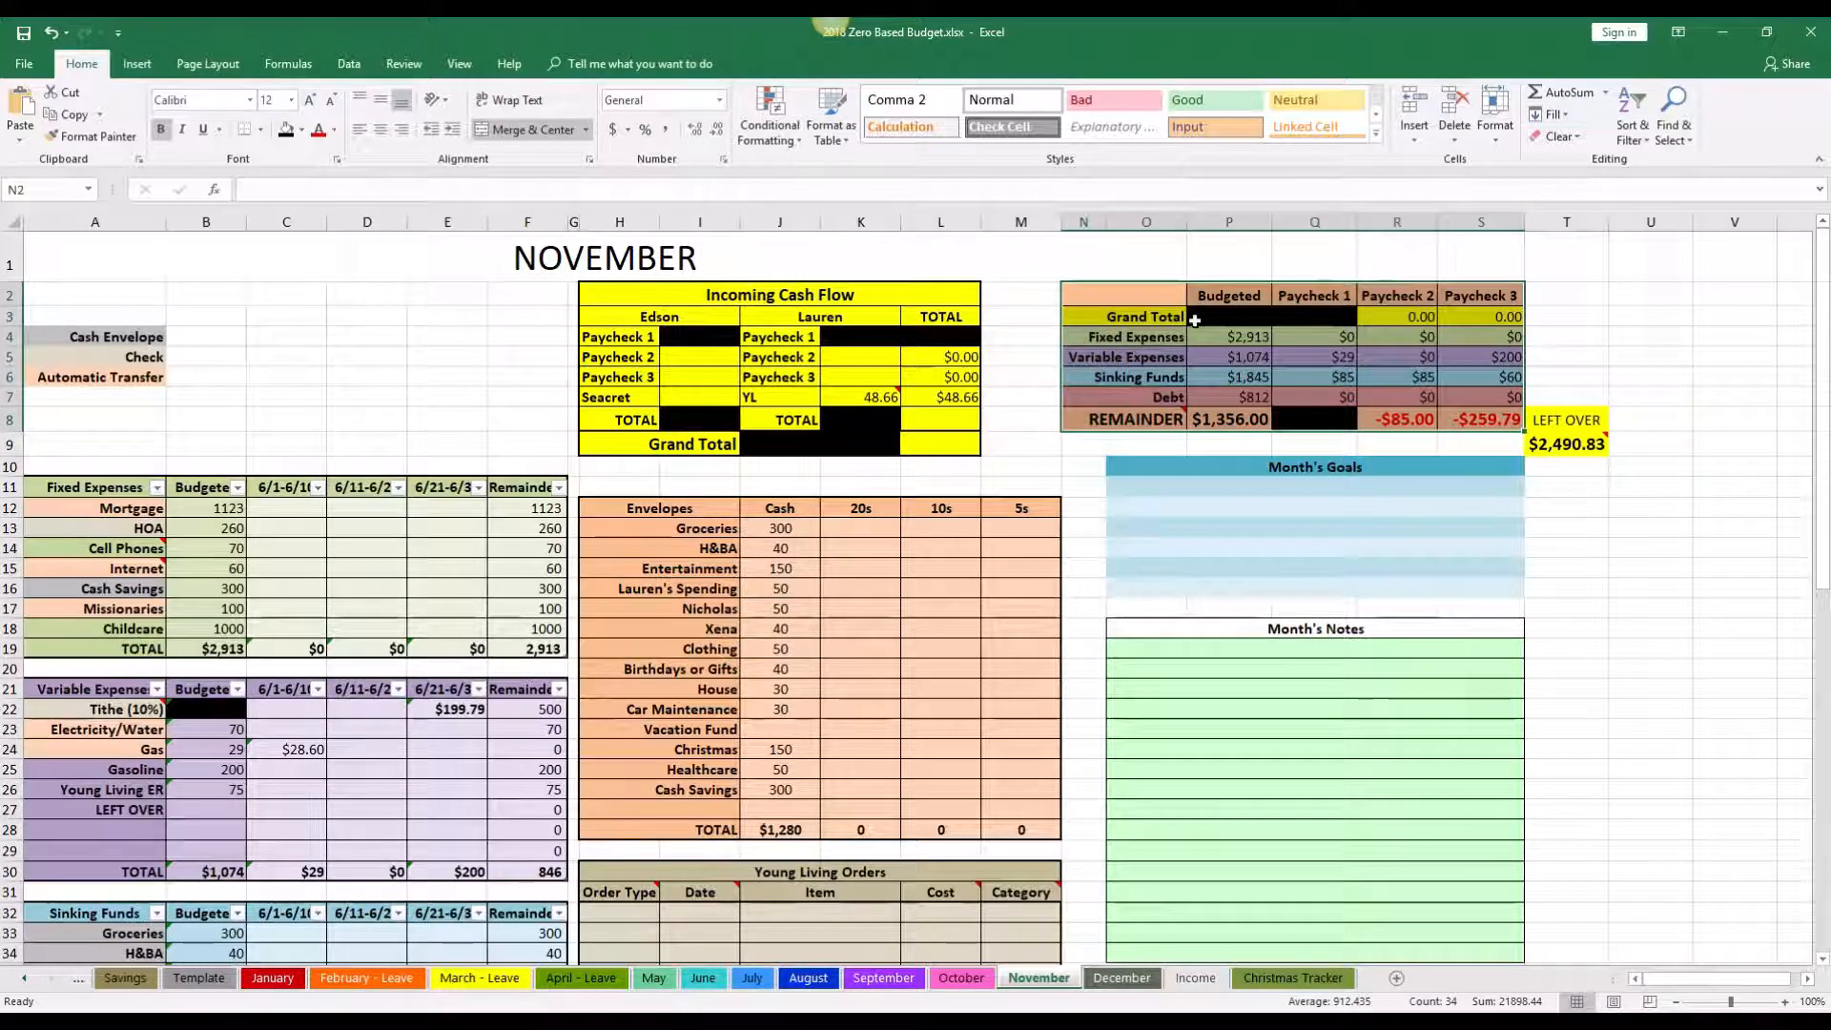
click(1223, 402)
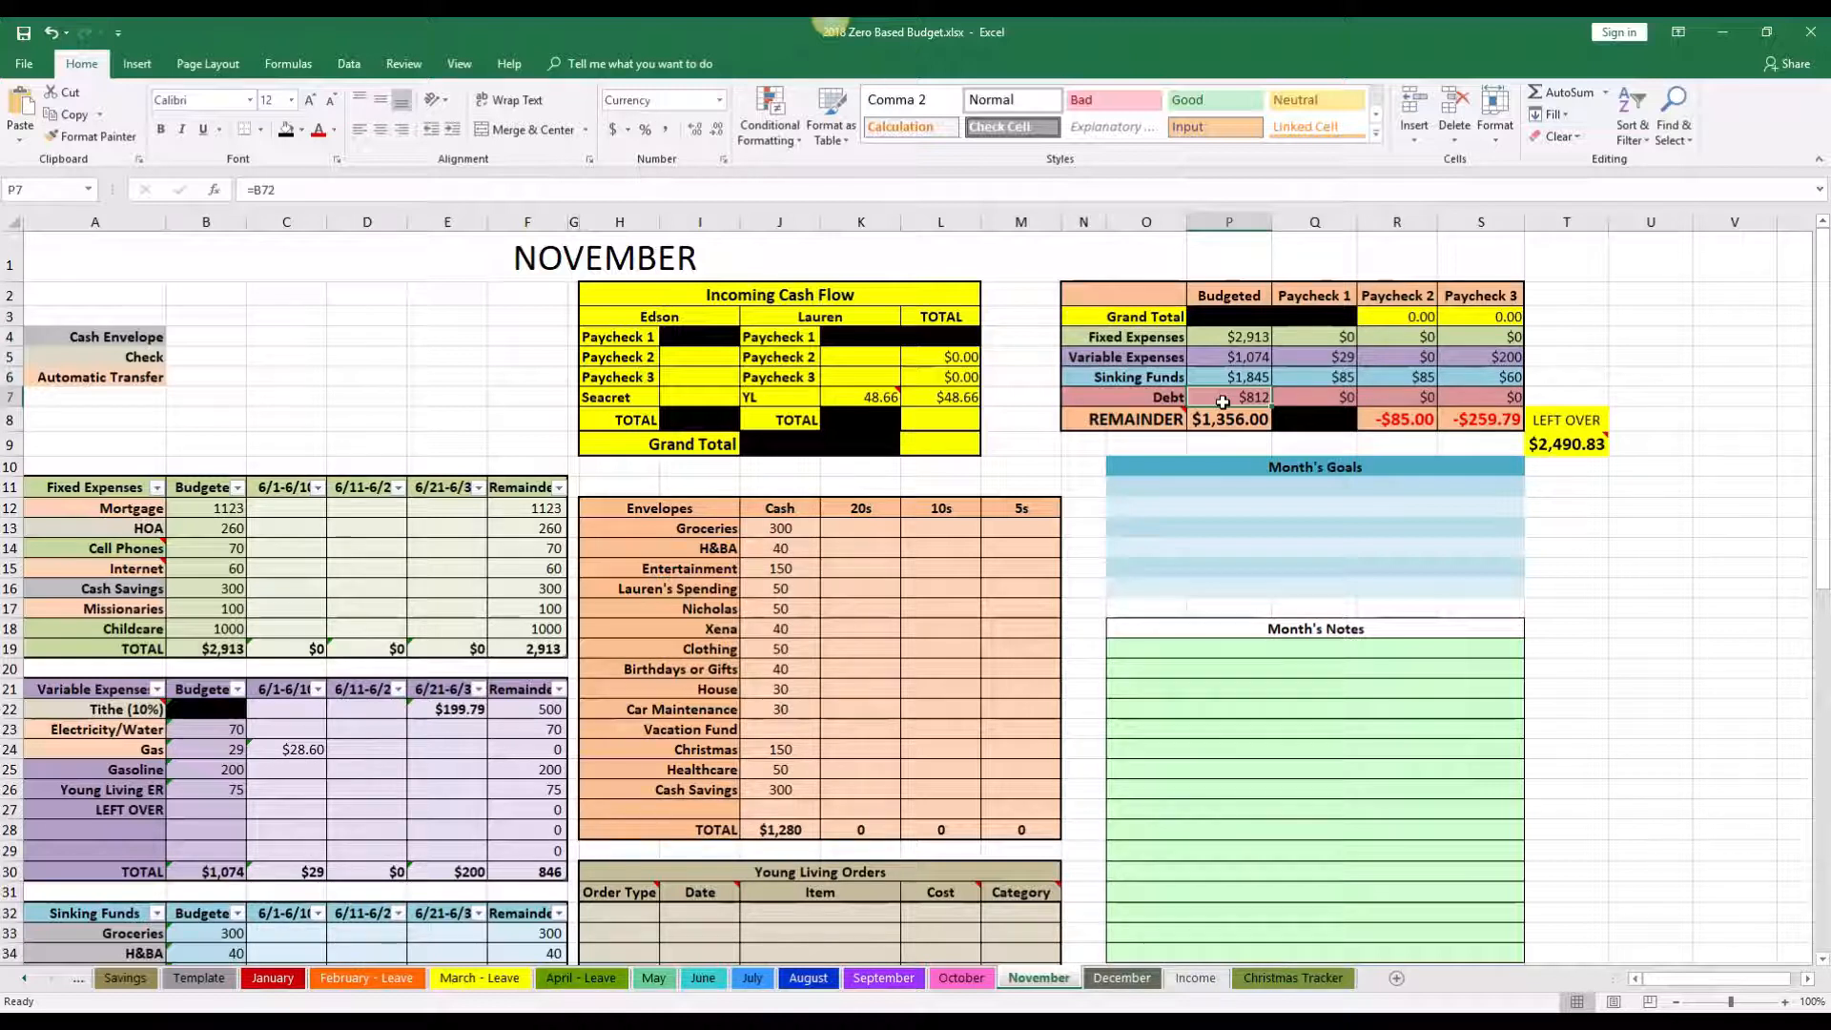
scroll(102, 522, down, 2)
drag(102, 523, 598, 627)
scroll(598, 628, up, 2)
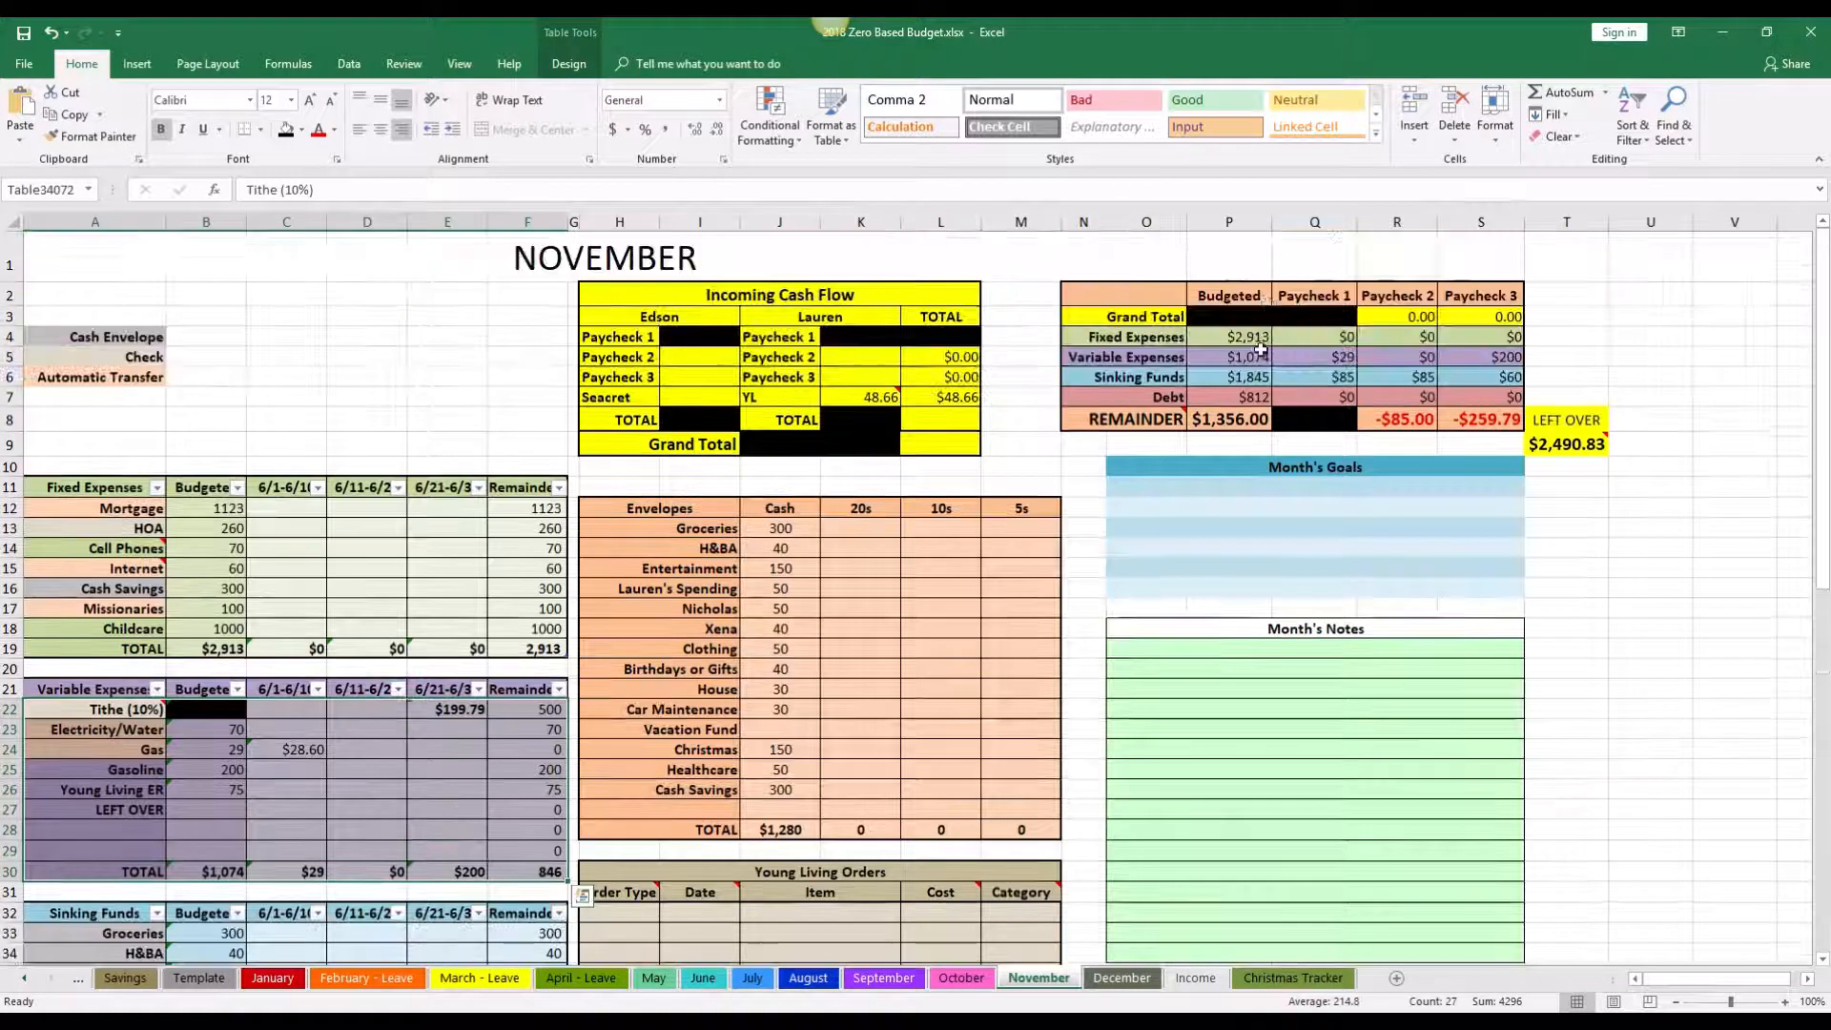
Step: Compare the summary table's Budgeted and Paycheck columns with the Incoming Cash Flow table
click(1223, 420)
drag(1227, 297, 1223, 426)
click(1279, 314)
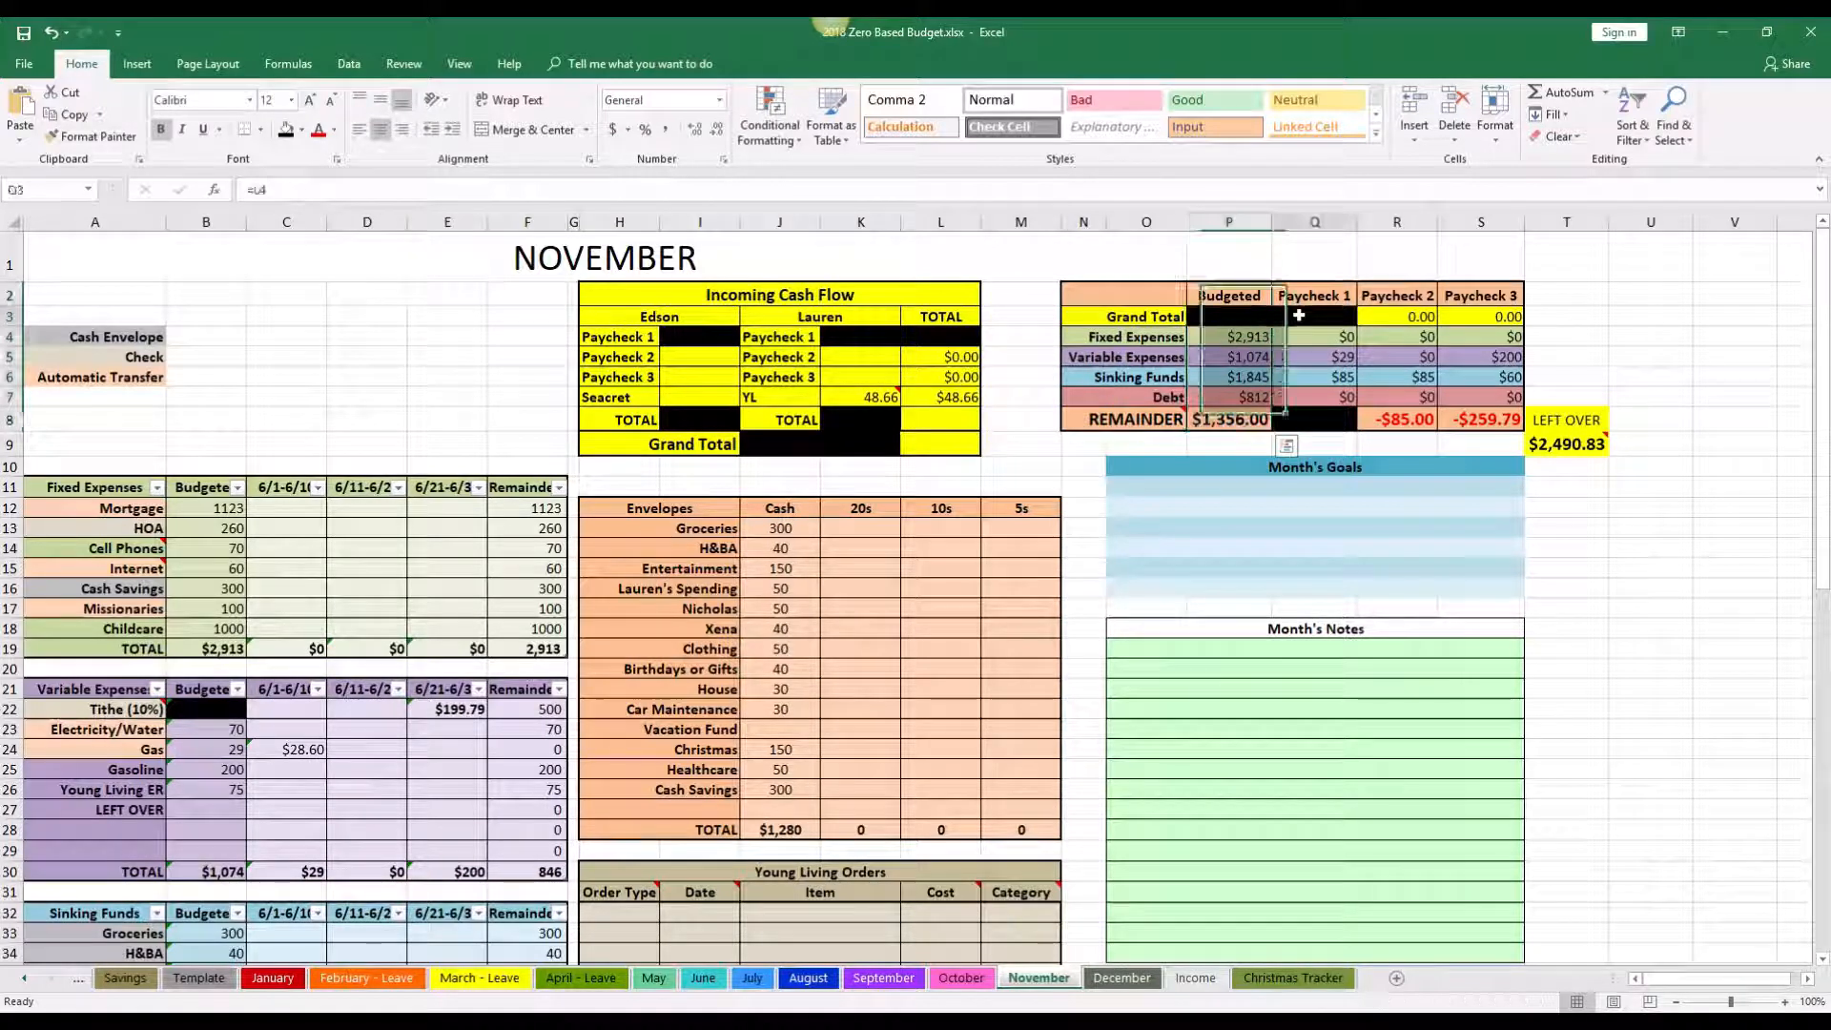
drag(682, 294, 883, 442)
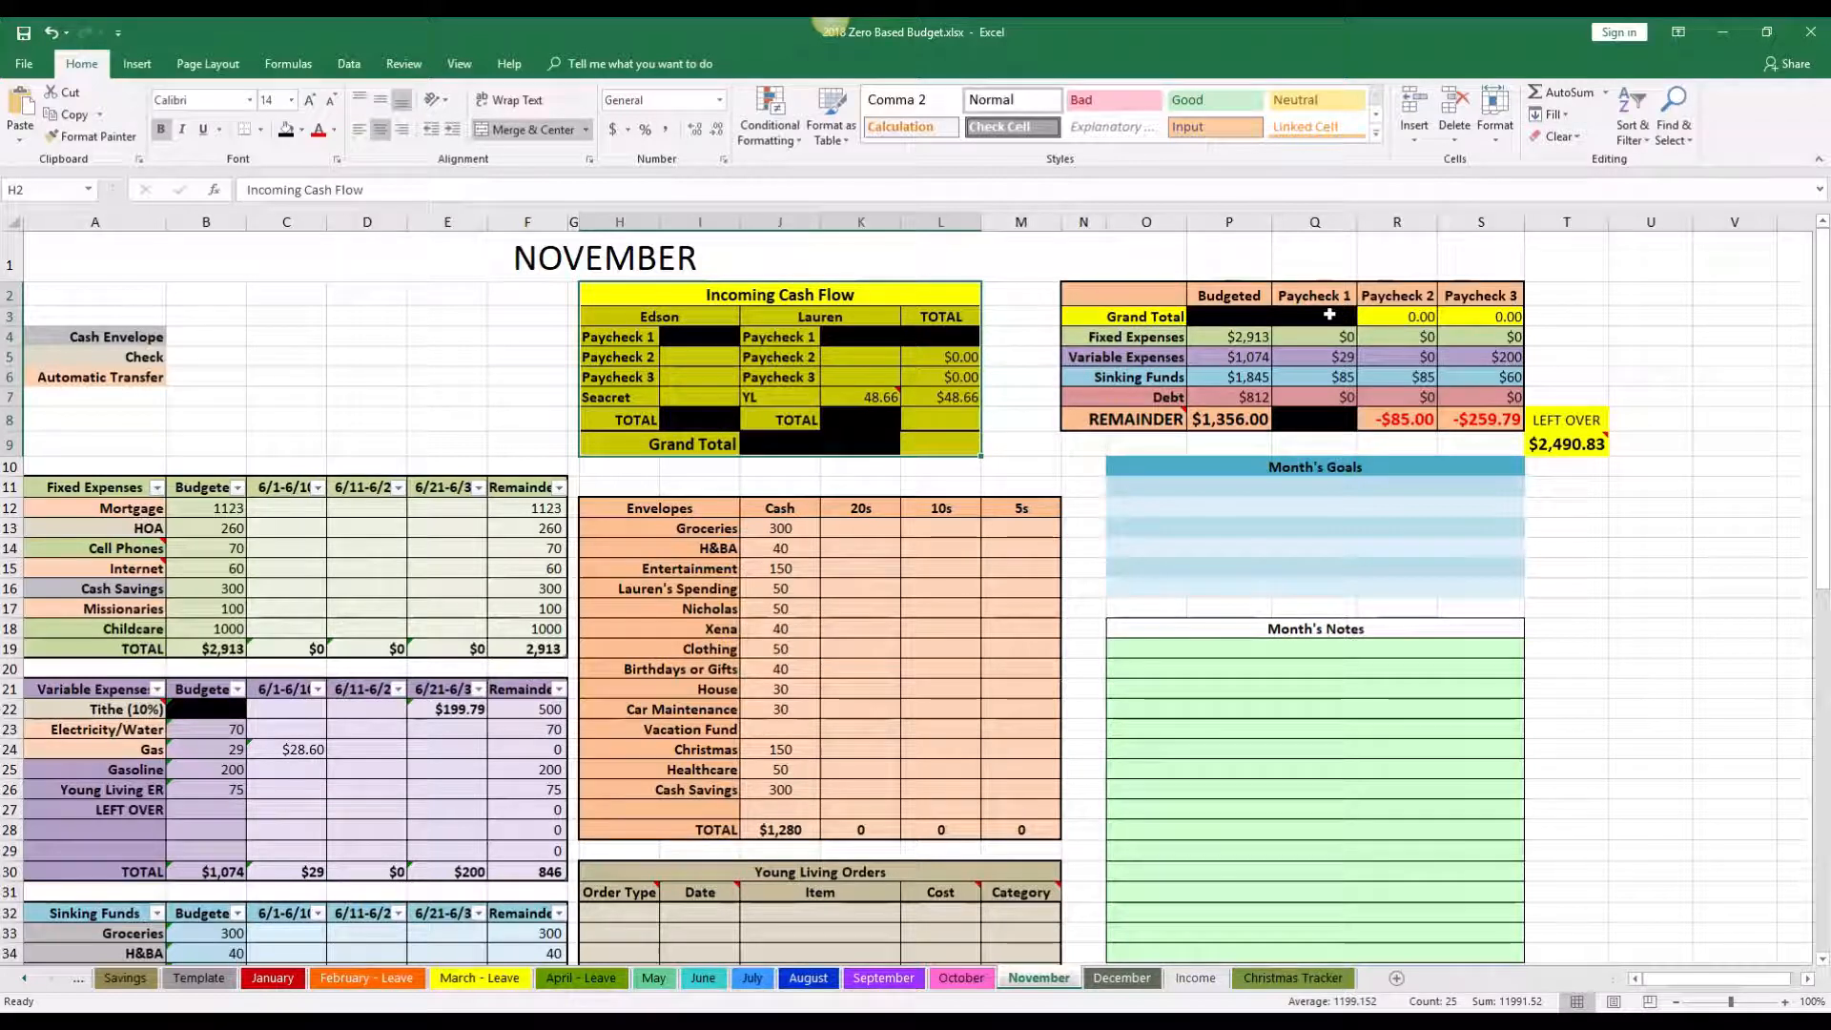
drag(1329, 315, 1465, 434)
click(1320, 397)
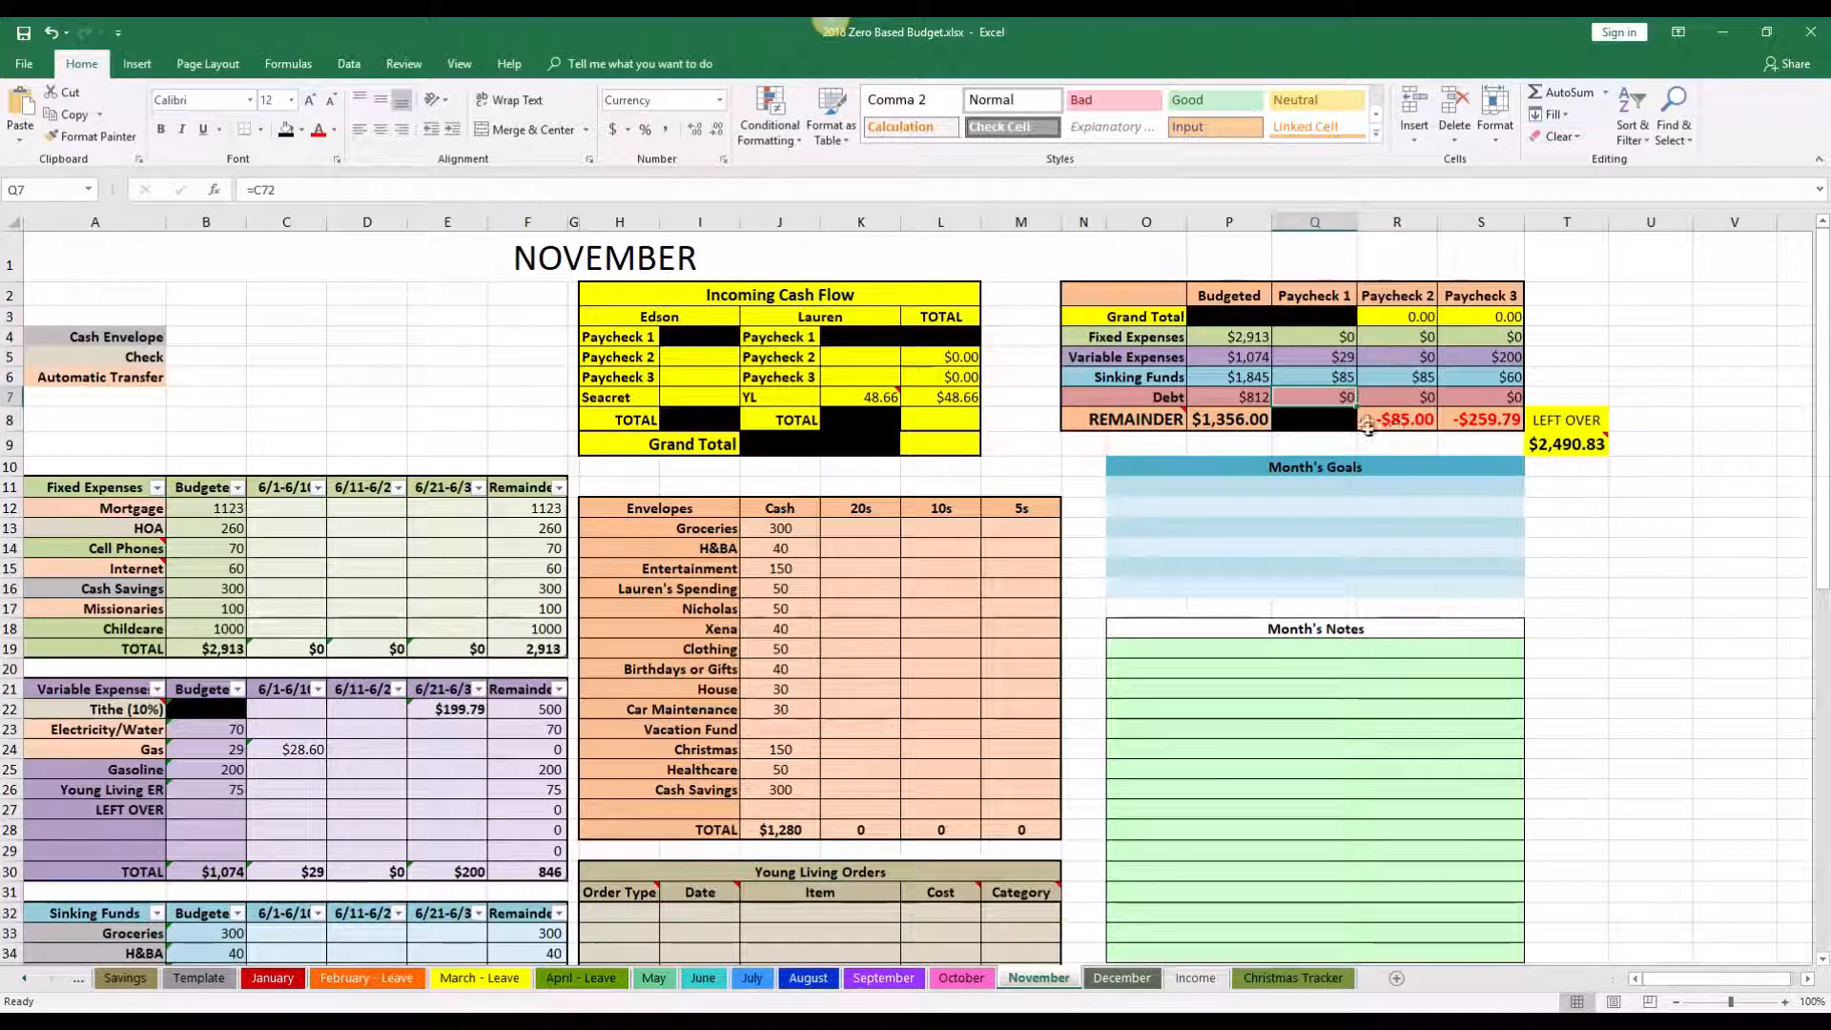
Step: Review the Sinking Funds payments from Emergency Savings through Subscription 2, plus the summary's Budgeted REMAINDER formula
scroll(935, 483, down, 10)
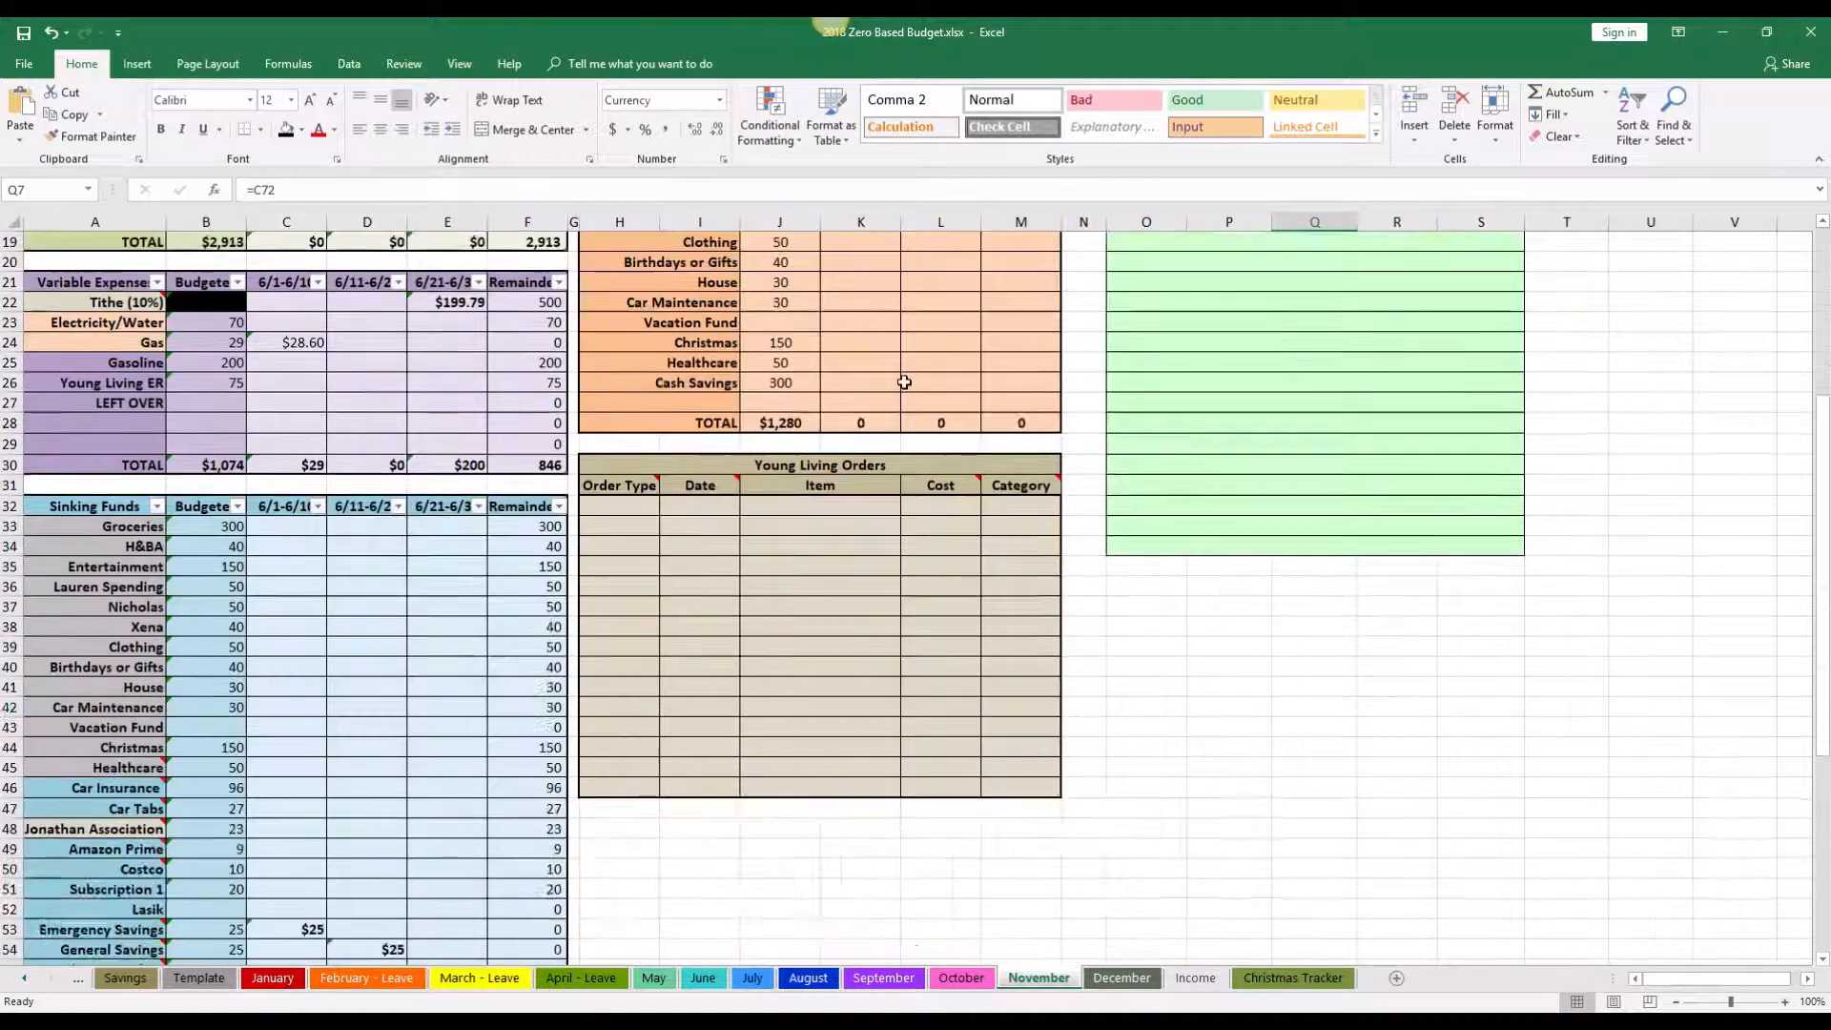
scroll(236, 539, down, 1)
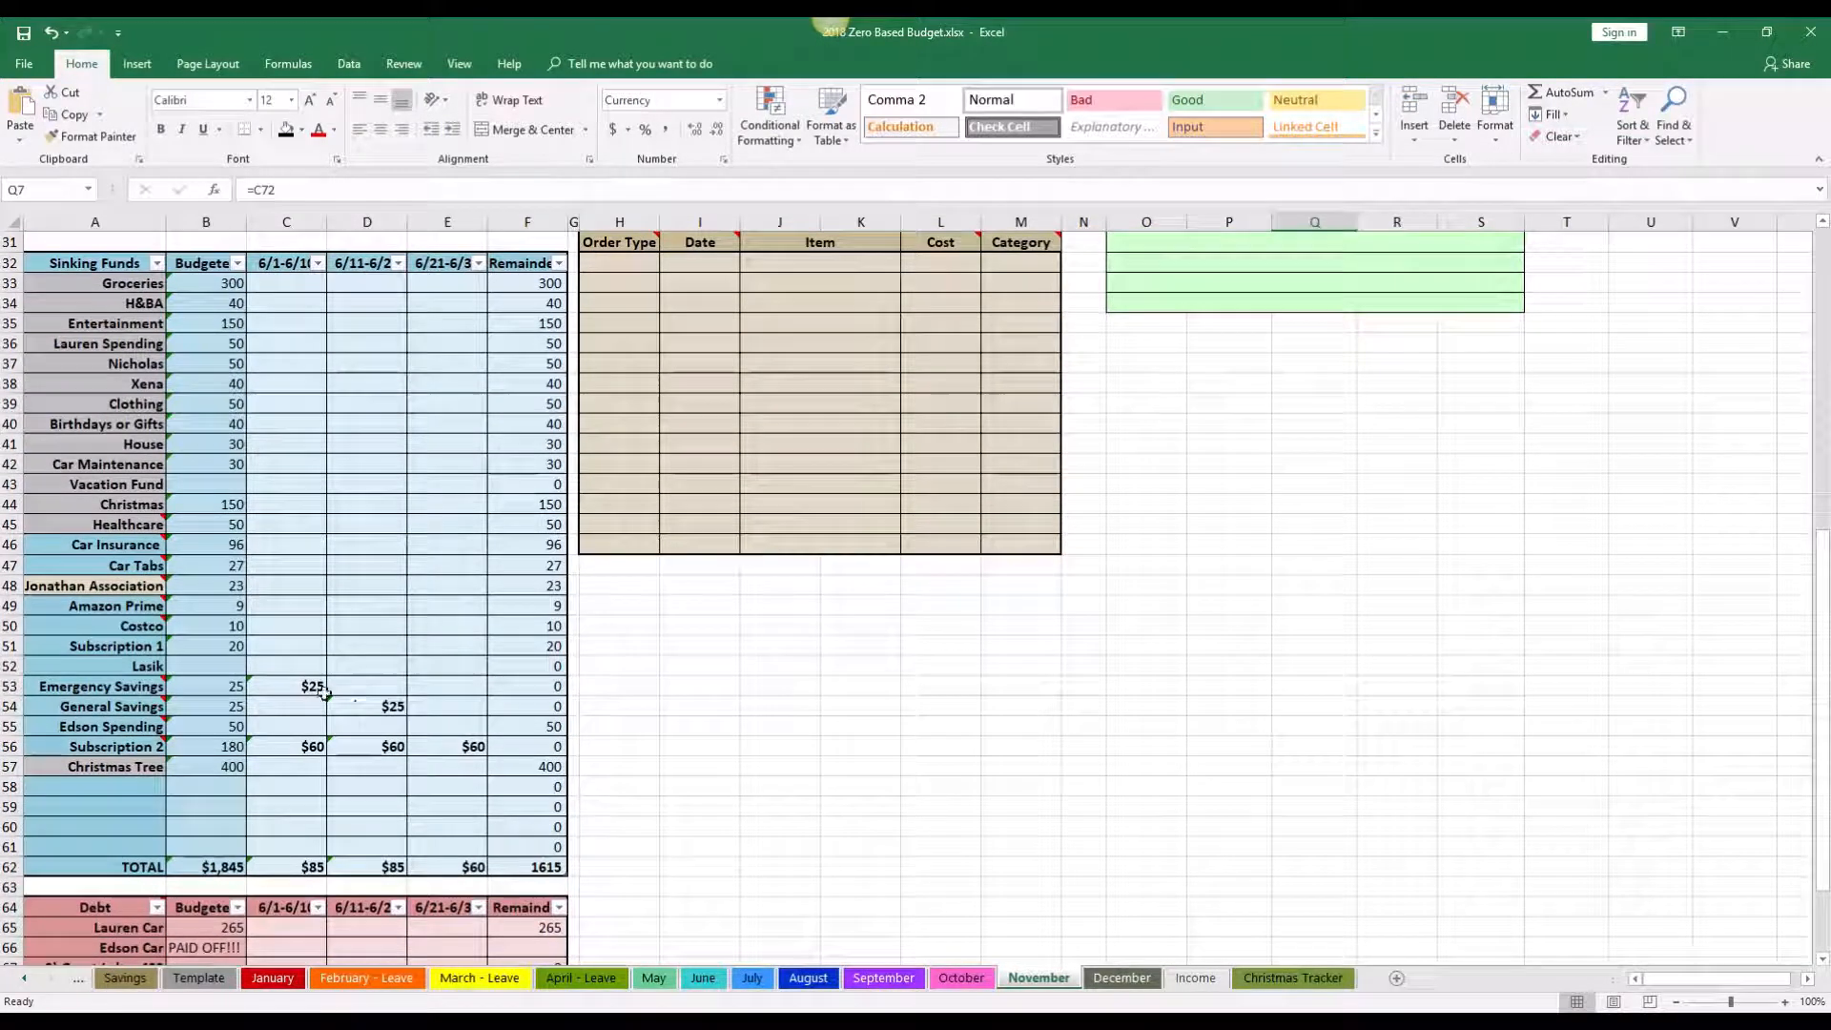
drag(288, 677, 476, 744)
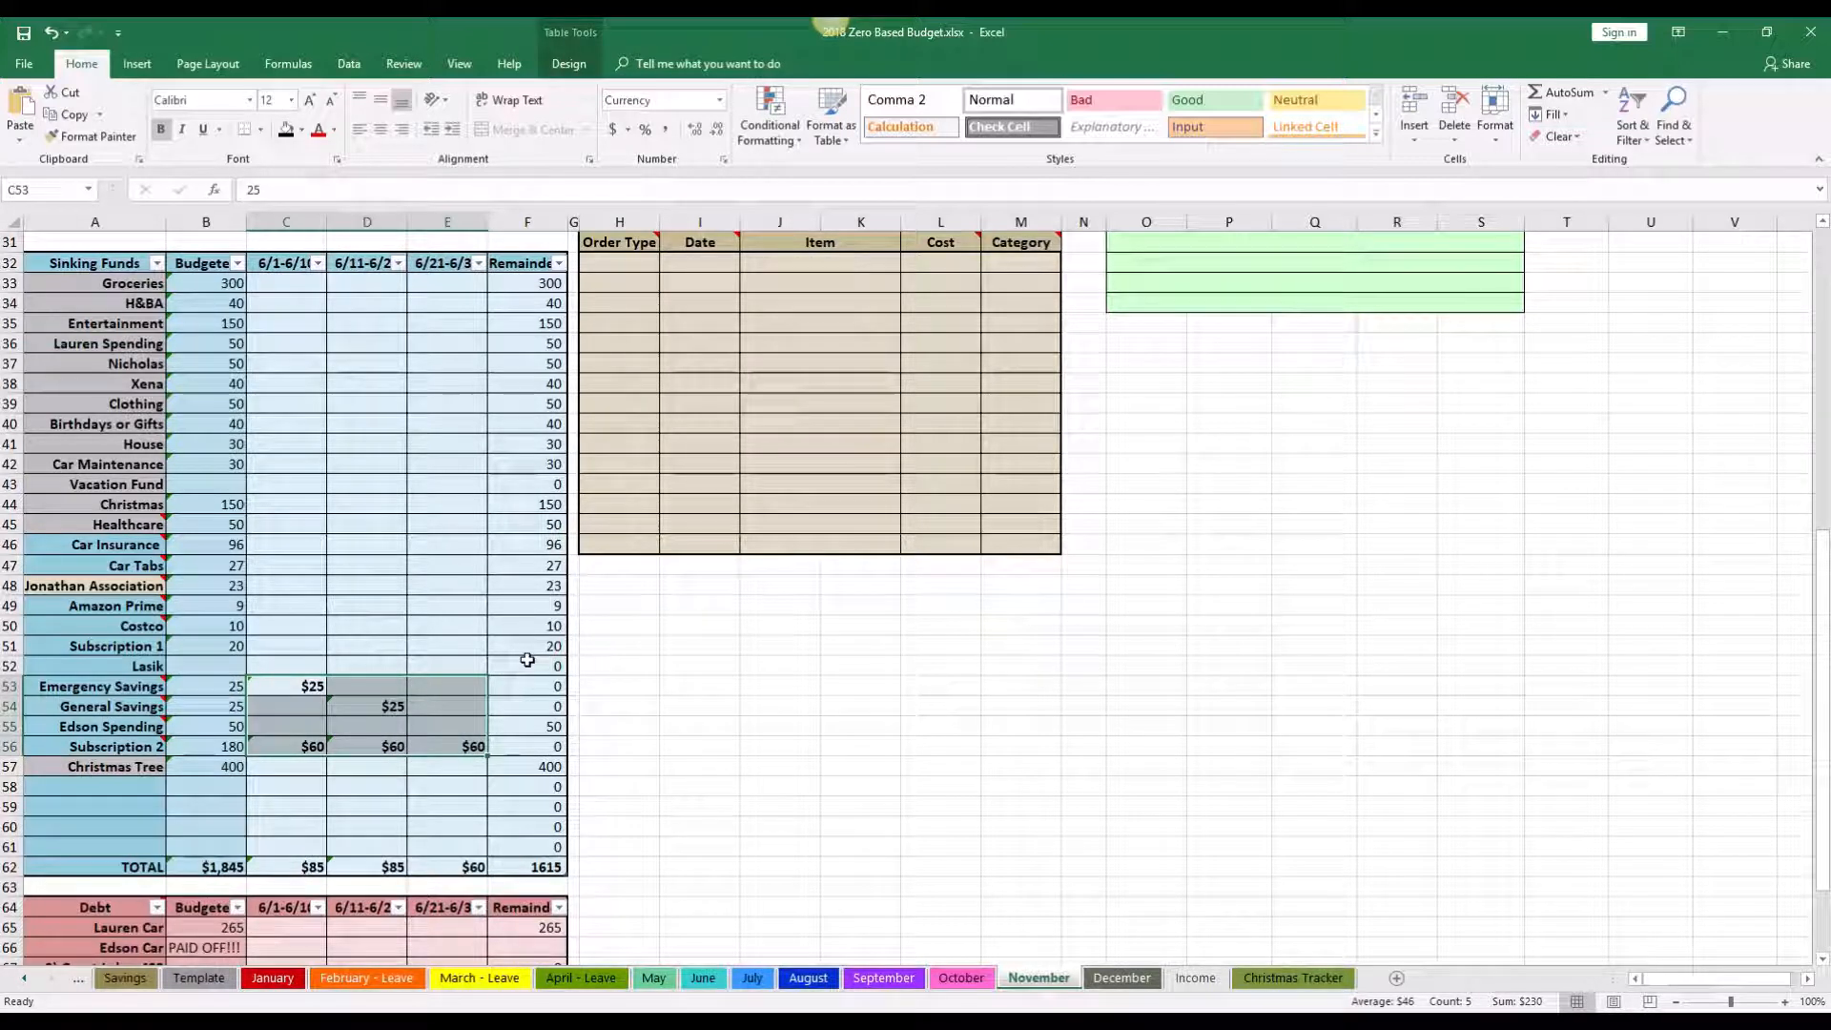
scroll(527, 660, up, 10)
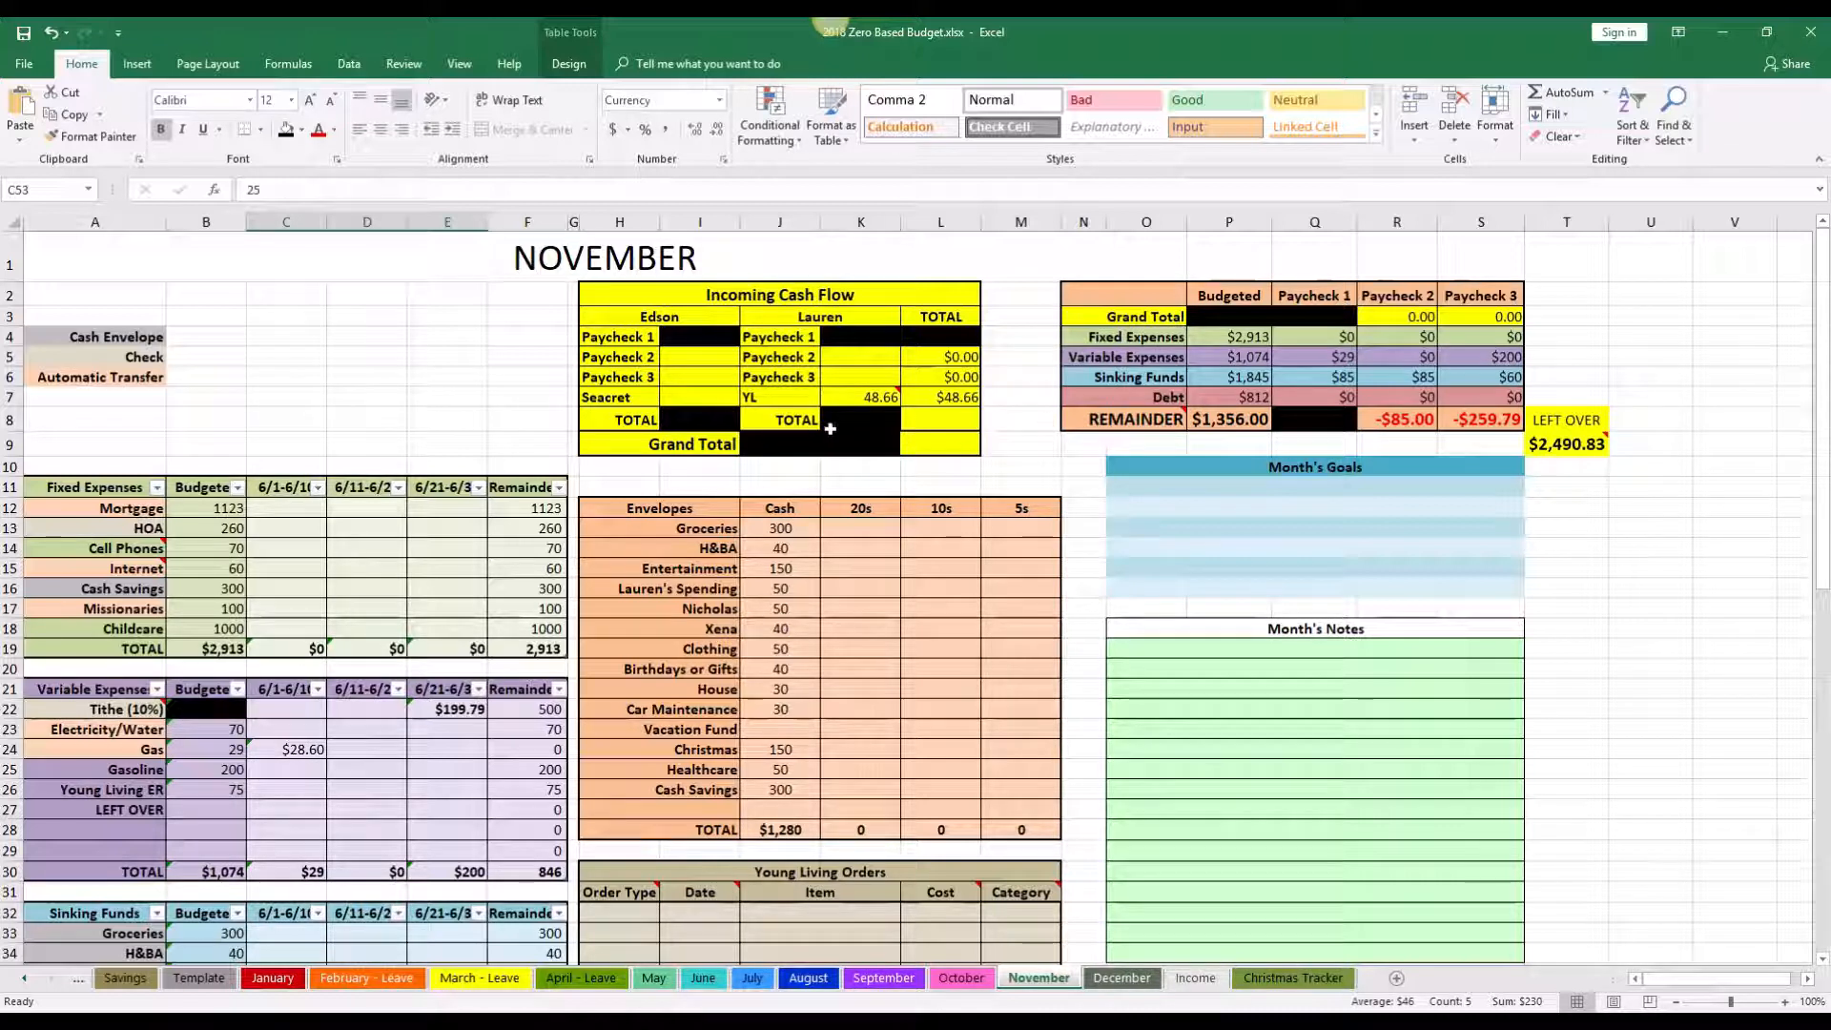
click(1222, 421)
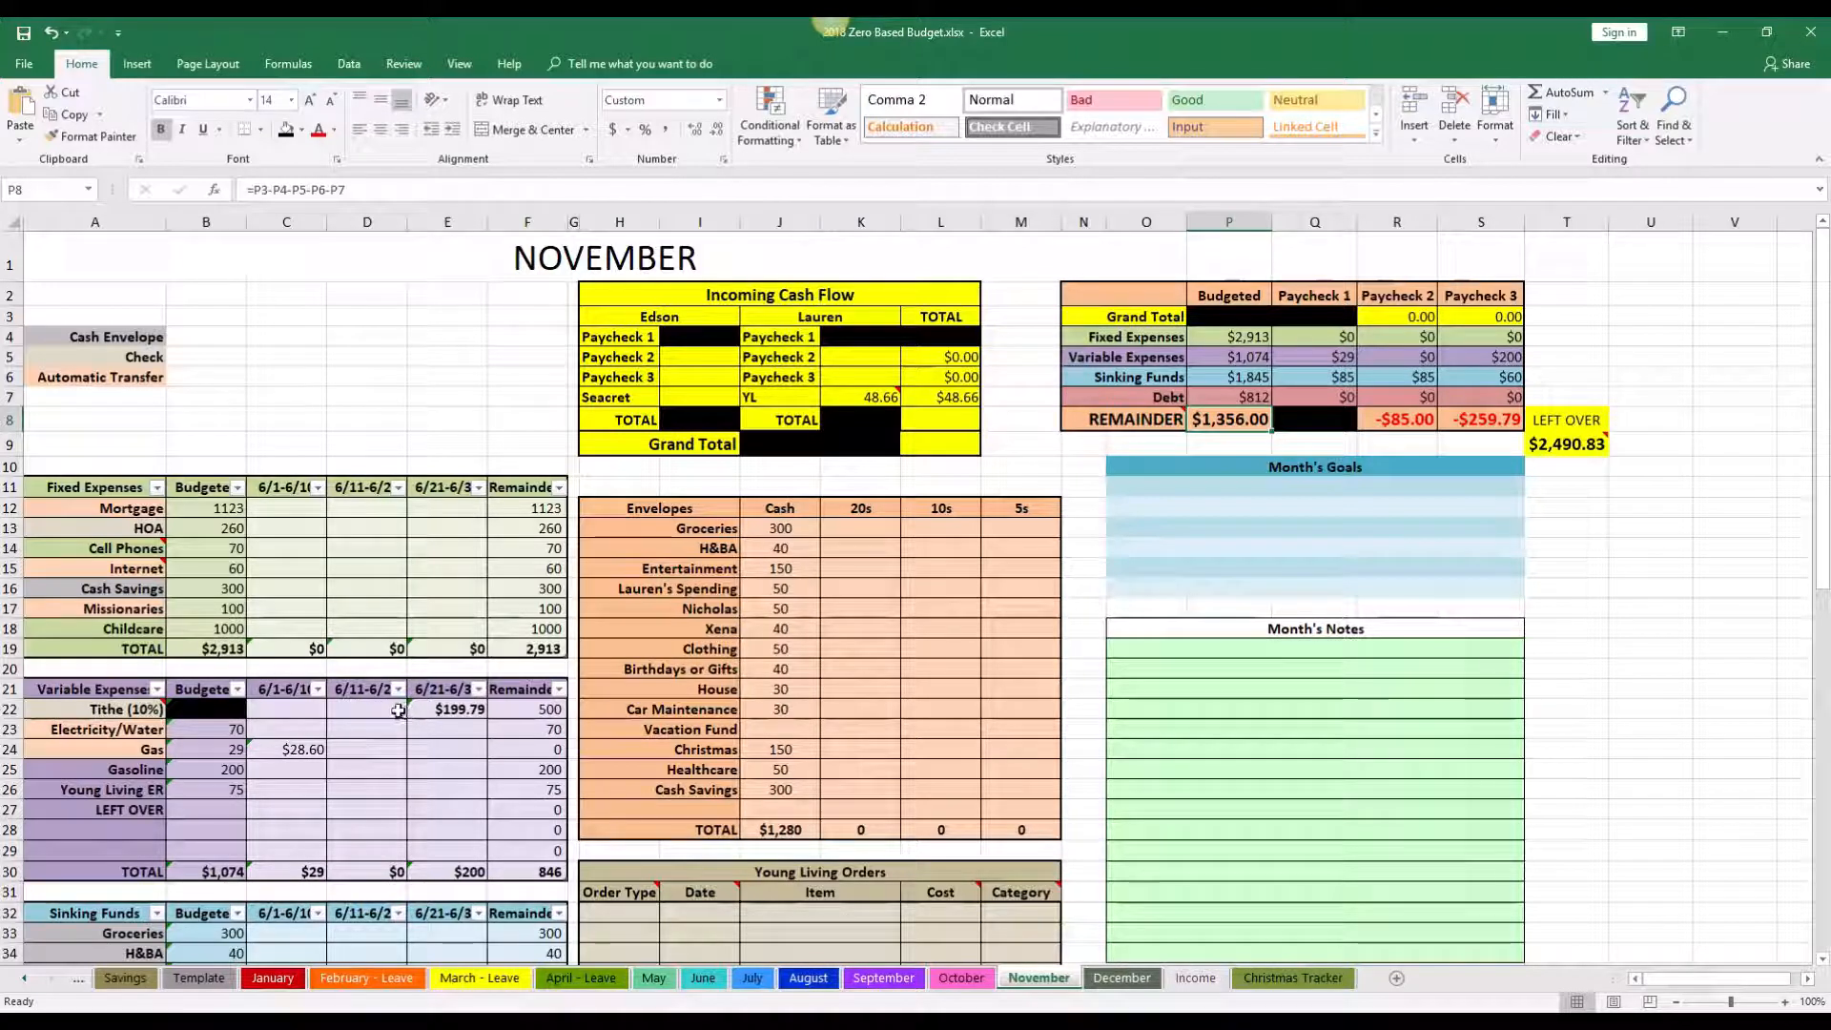
Step: Review the Sinking Funds budgeted amounts for Groceries, H&BA, Entertainment, Christmas and Christmas Tree
scroll(390, 707, down, 1)
scroll(390, 706, down, 4)
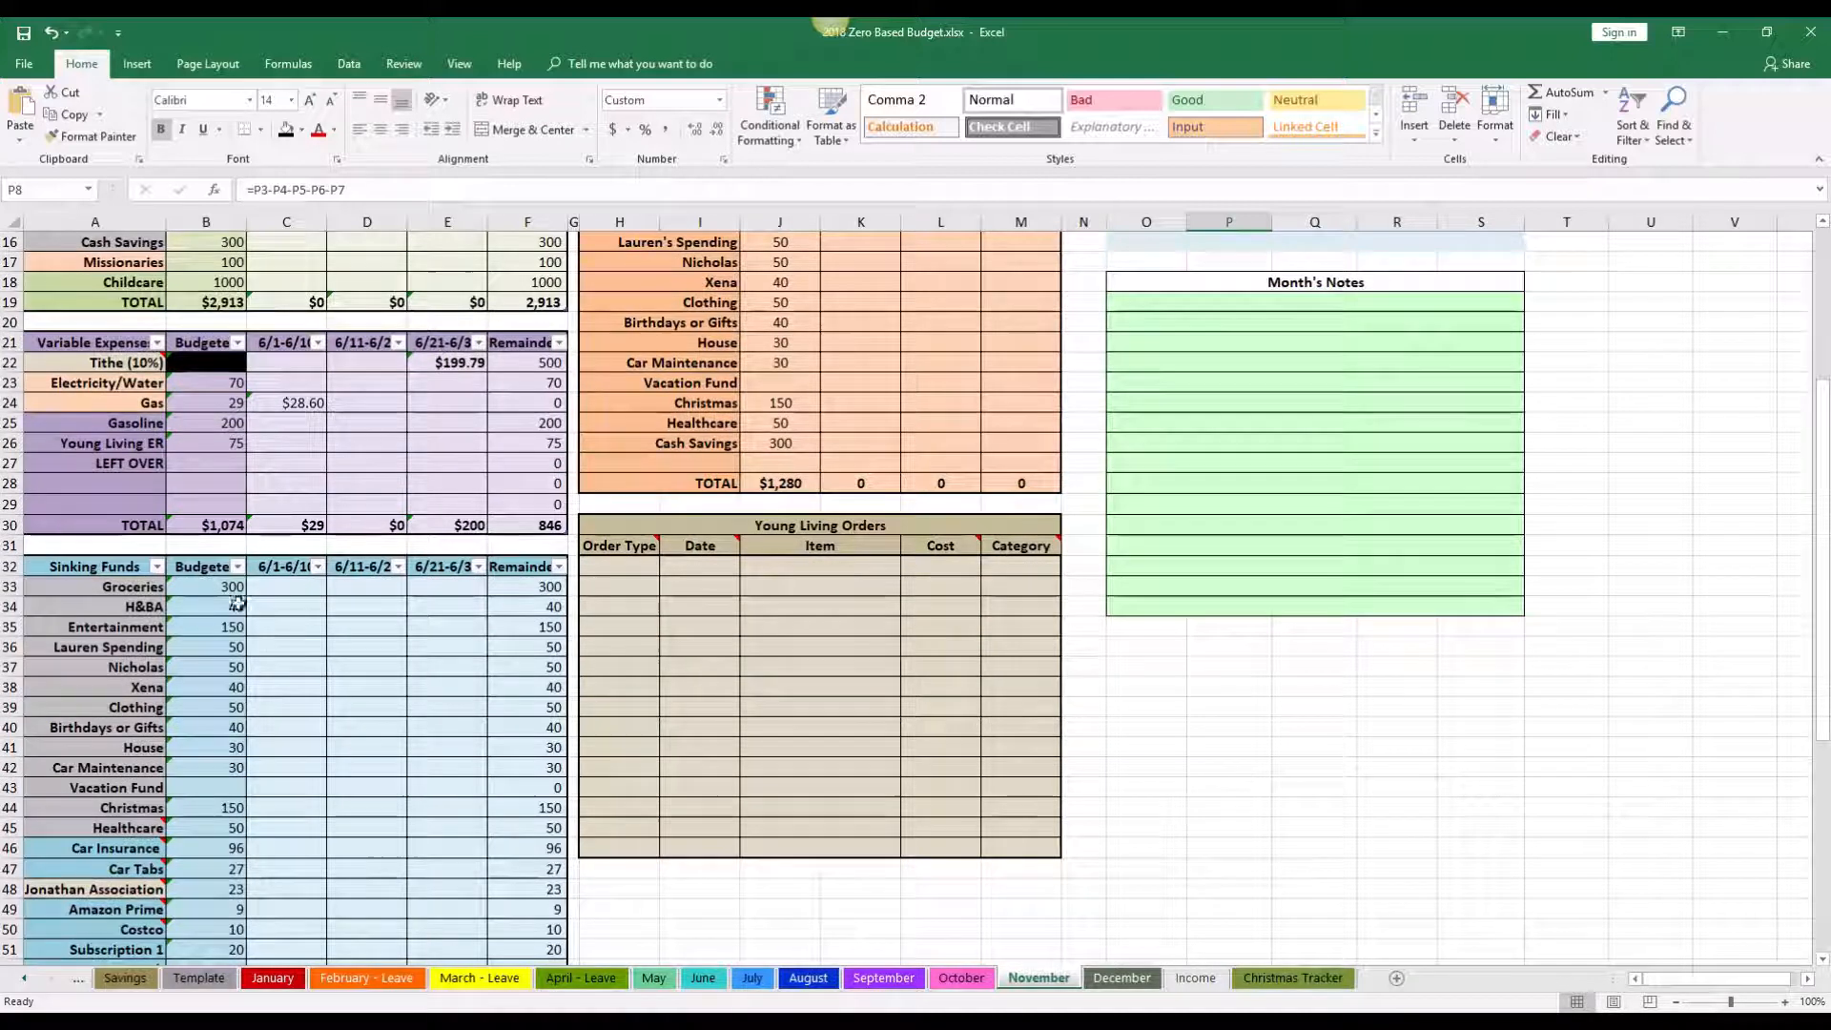
click(233, 587)
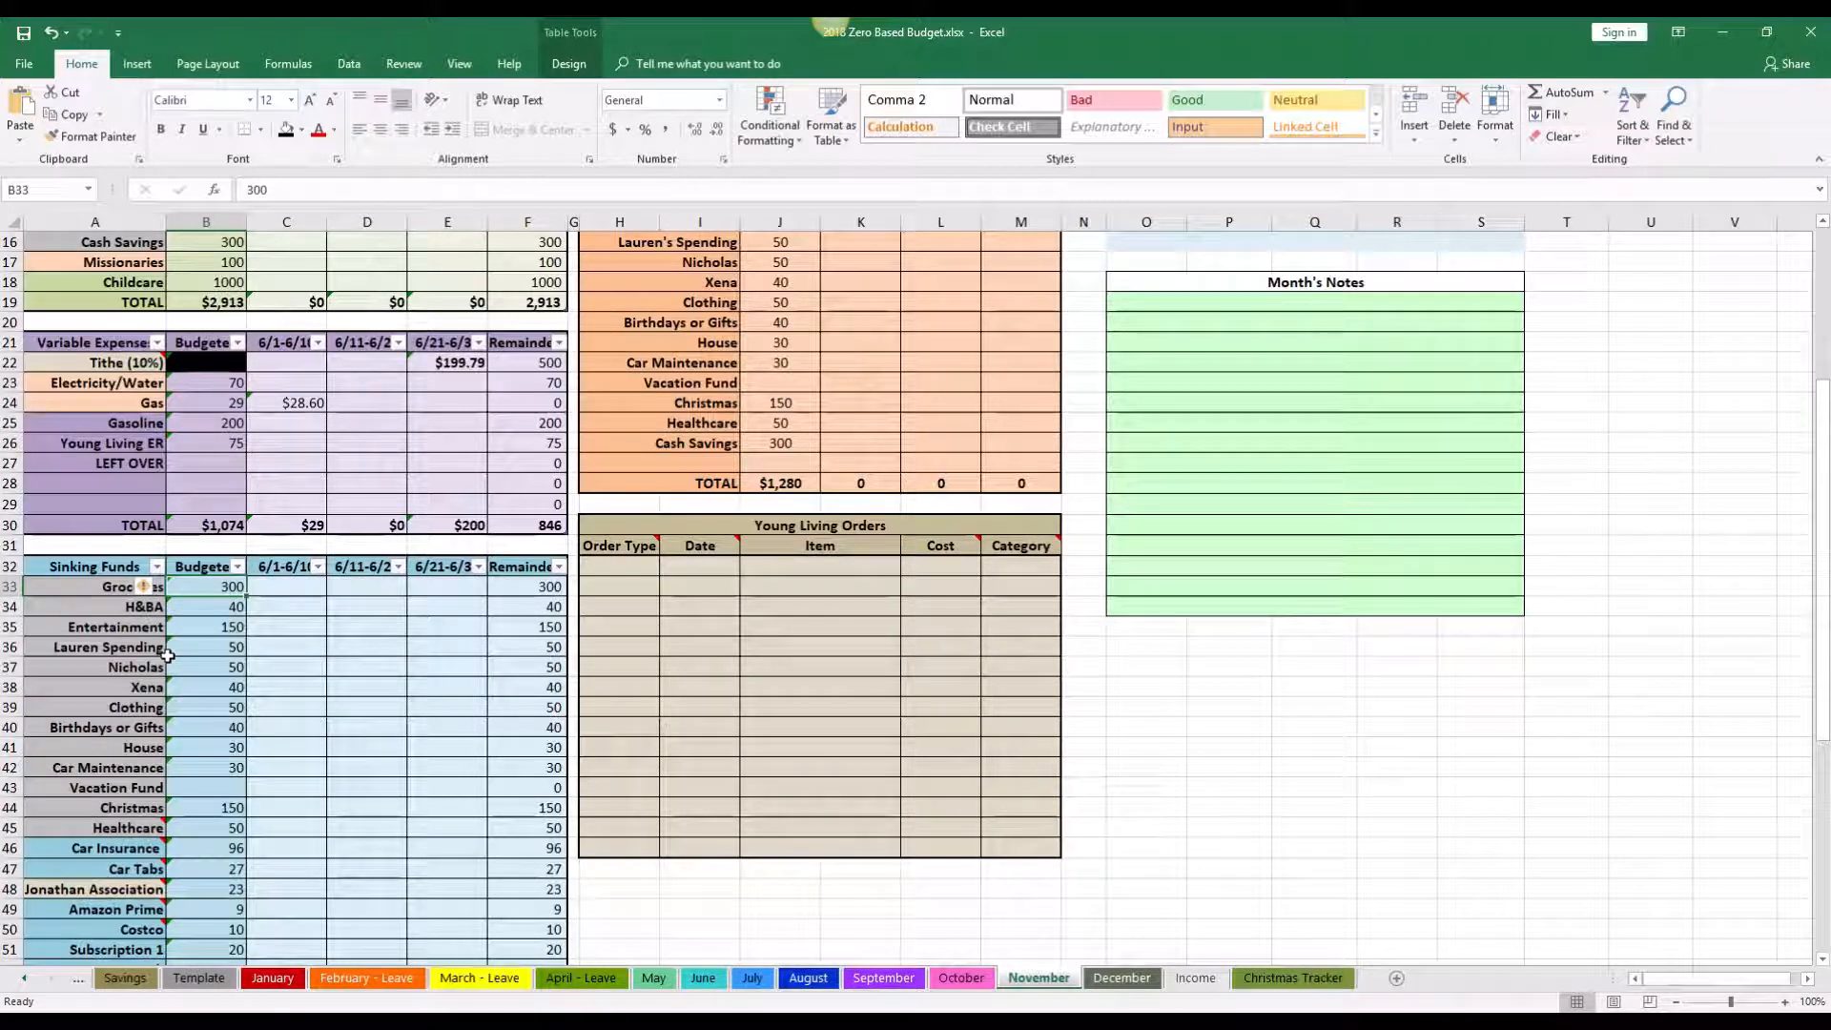
key(Down)
key(Down)
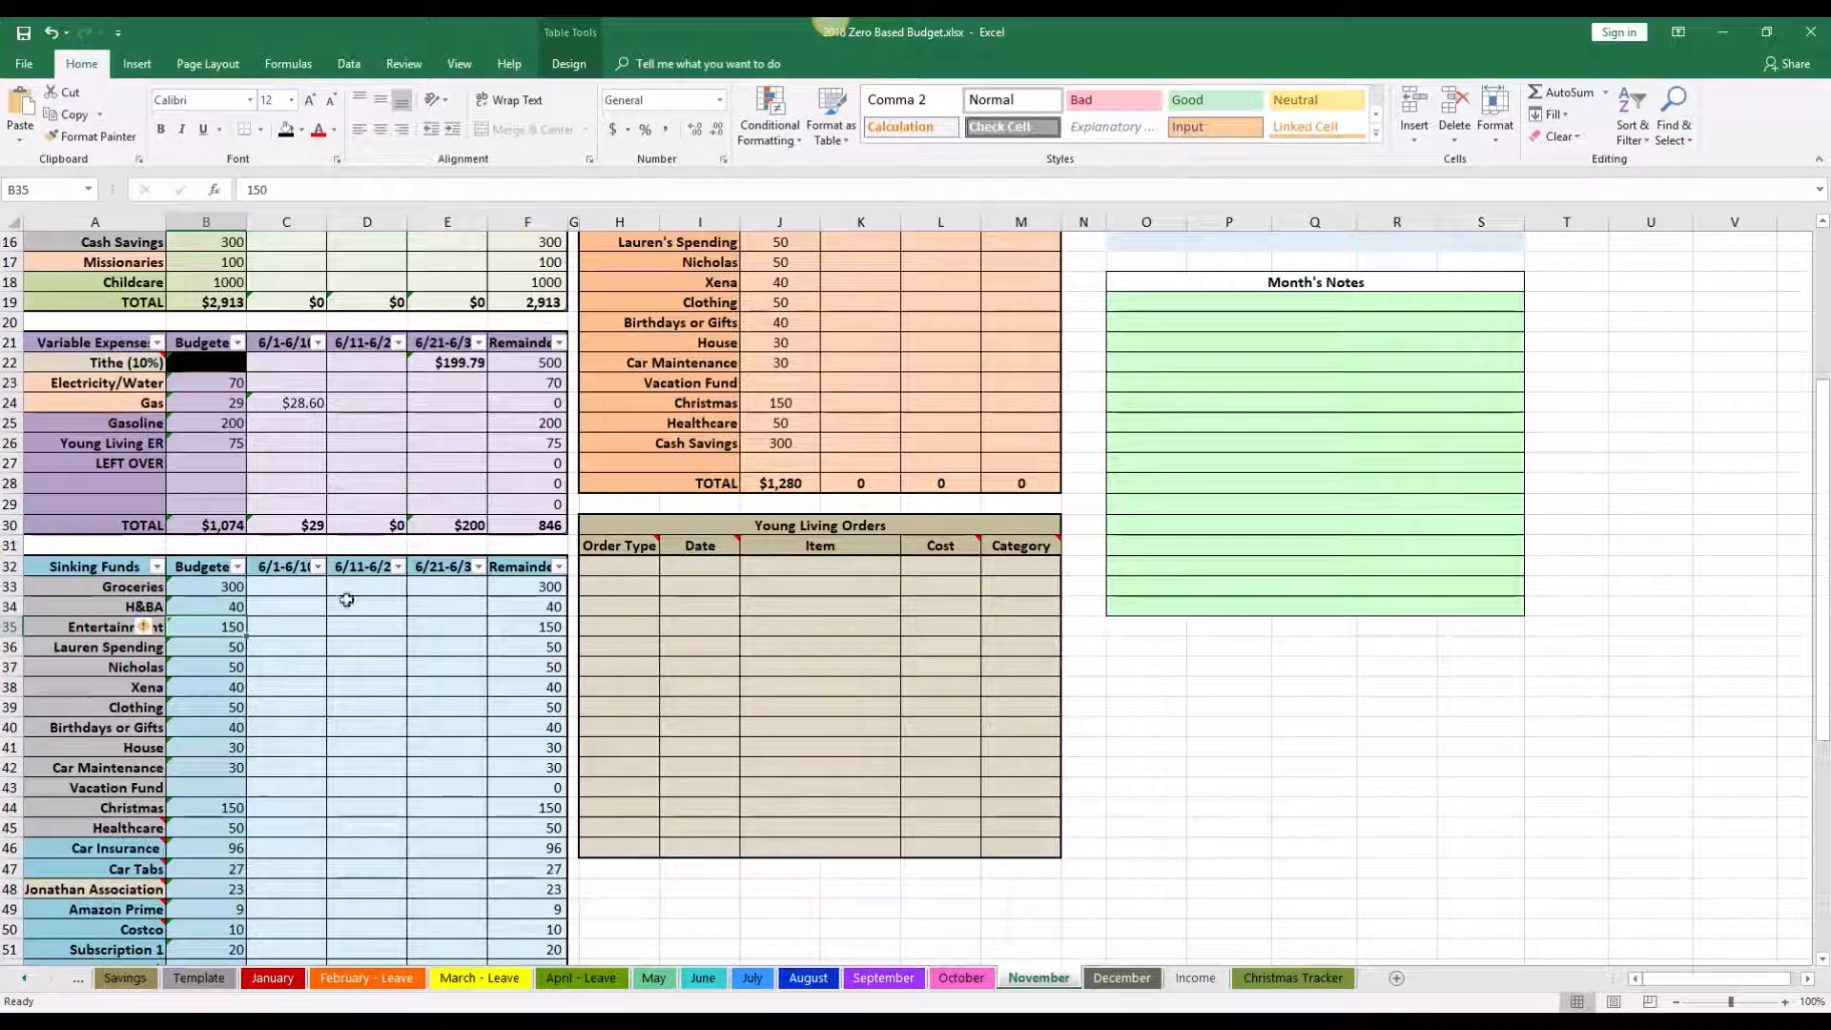
click(236, 811)
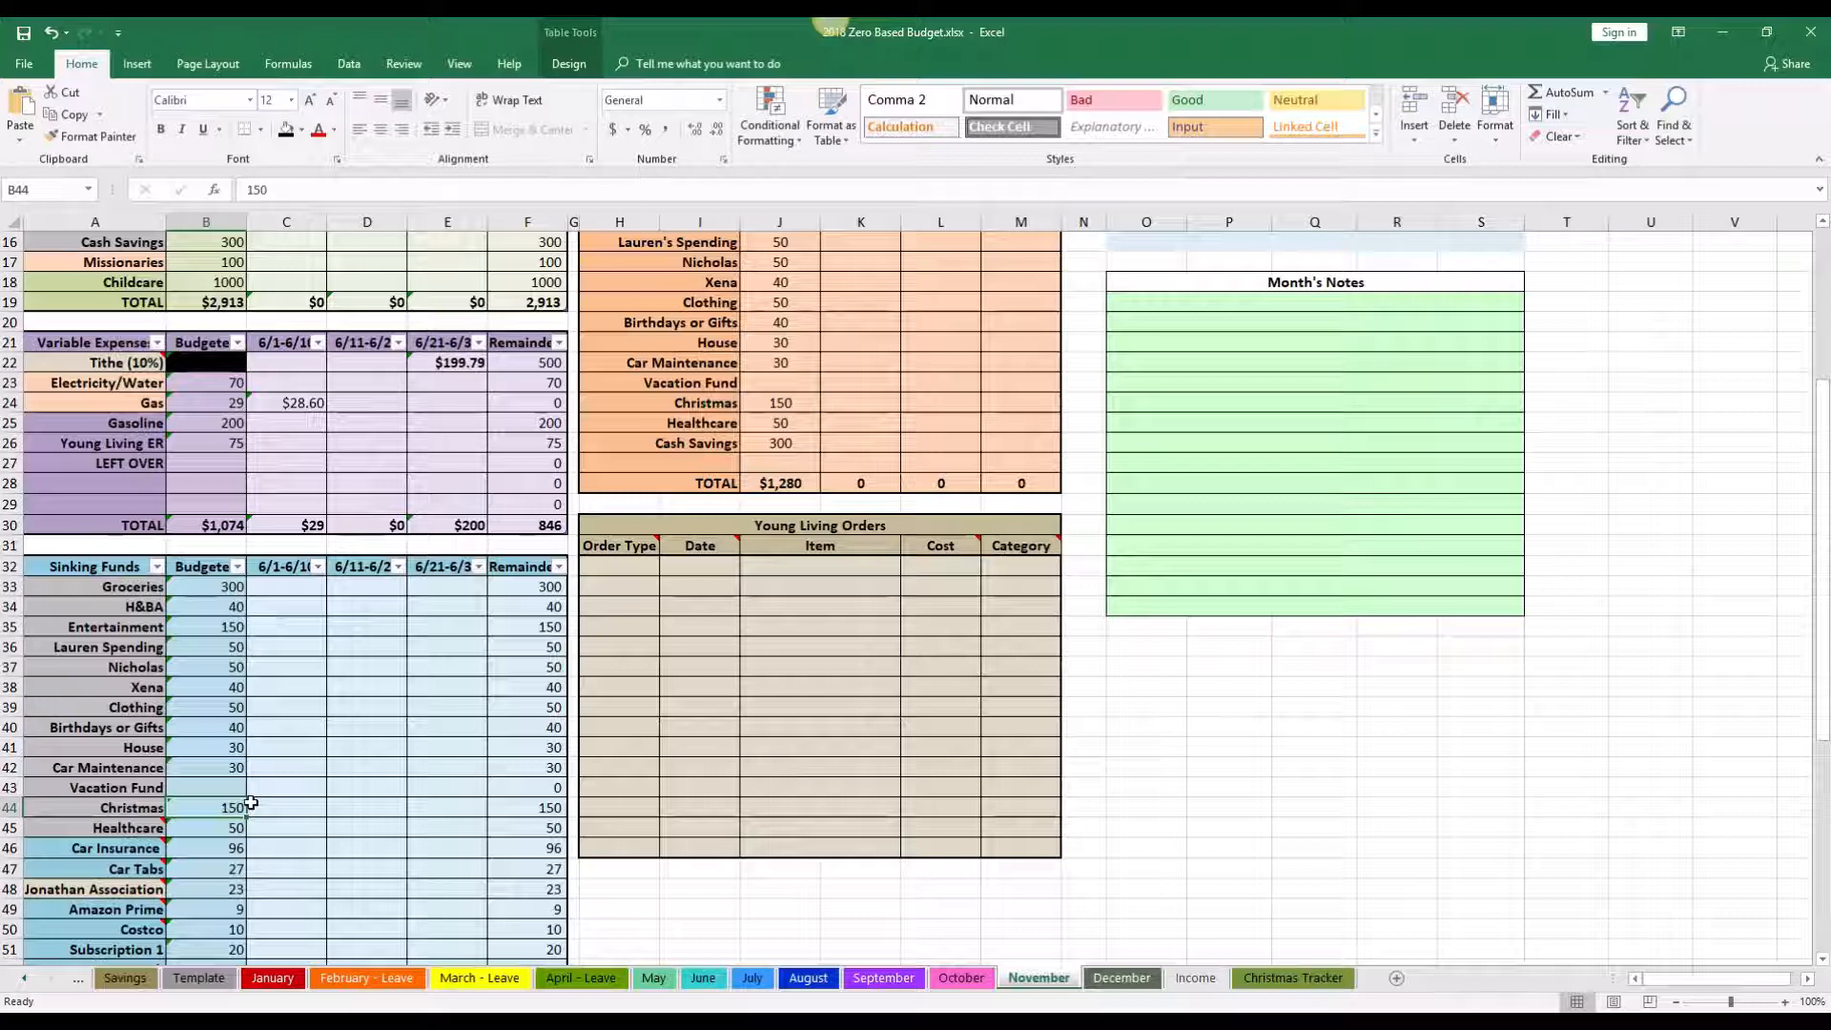
scroll(250, 804, down, 2)
scroll(251, 804, down, 2)
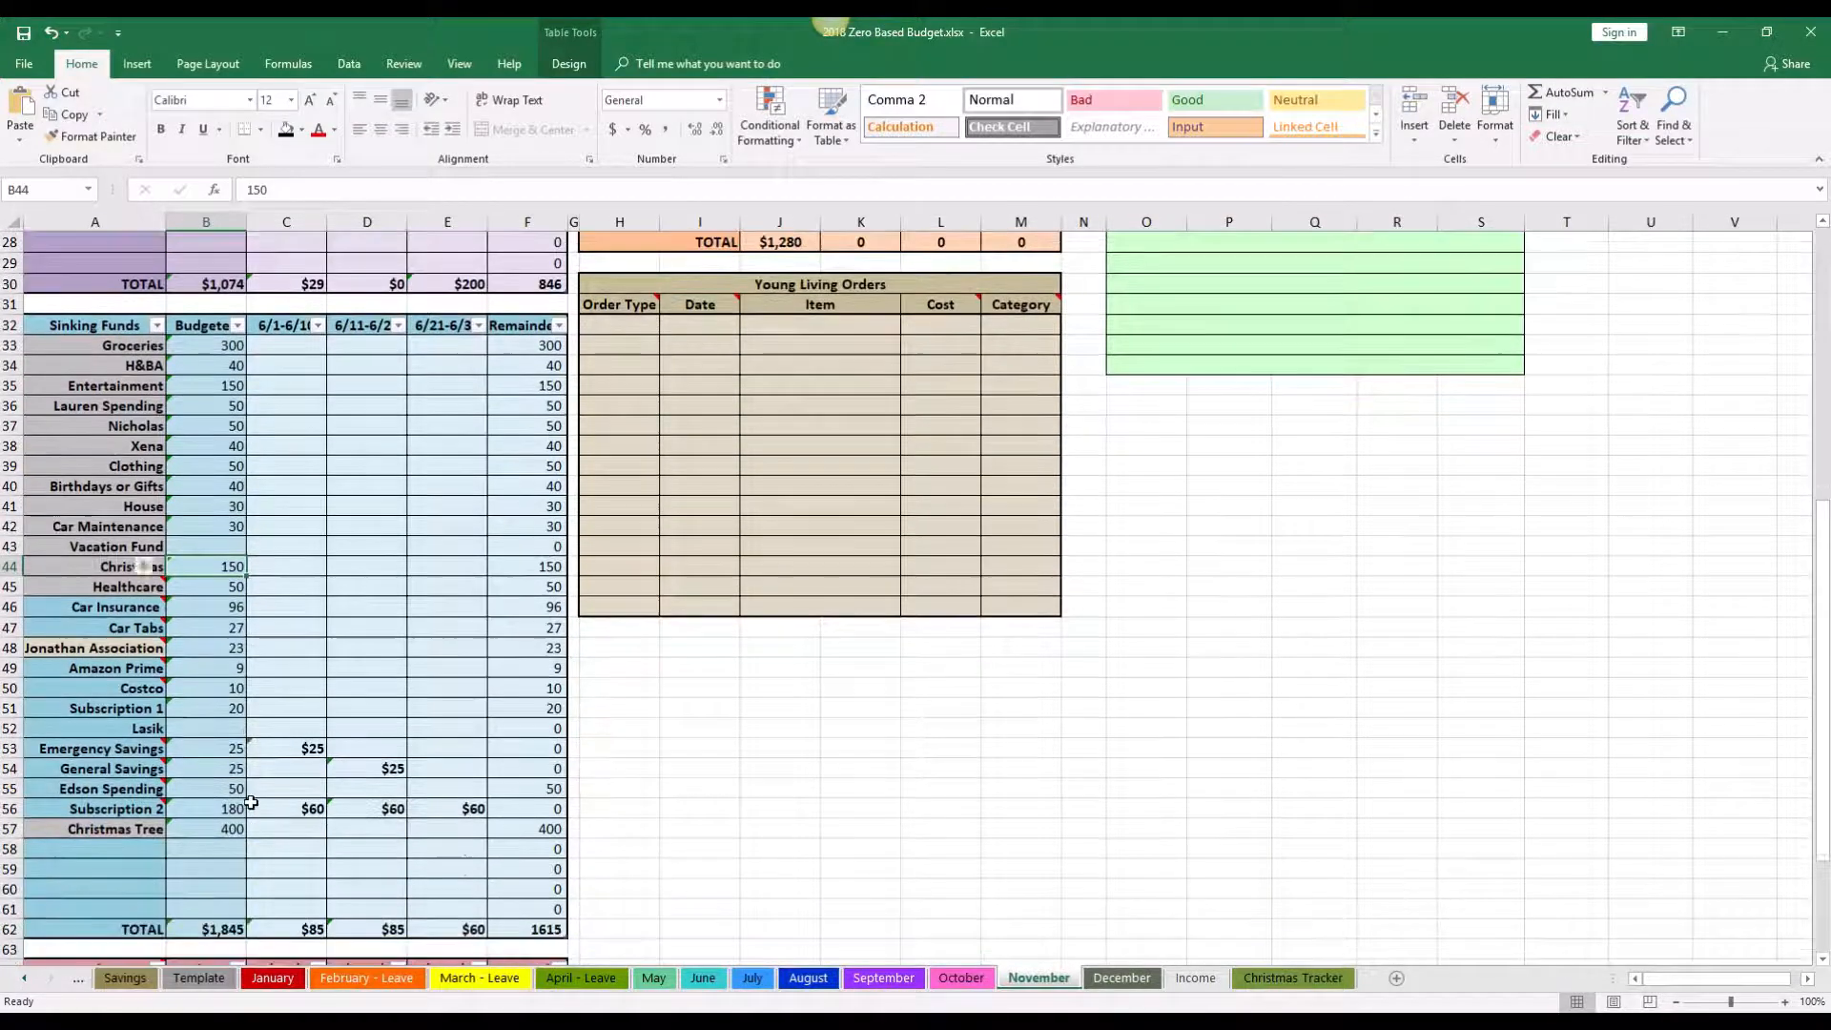
scroll(251, 804, down, 2)
click(214, 706)
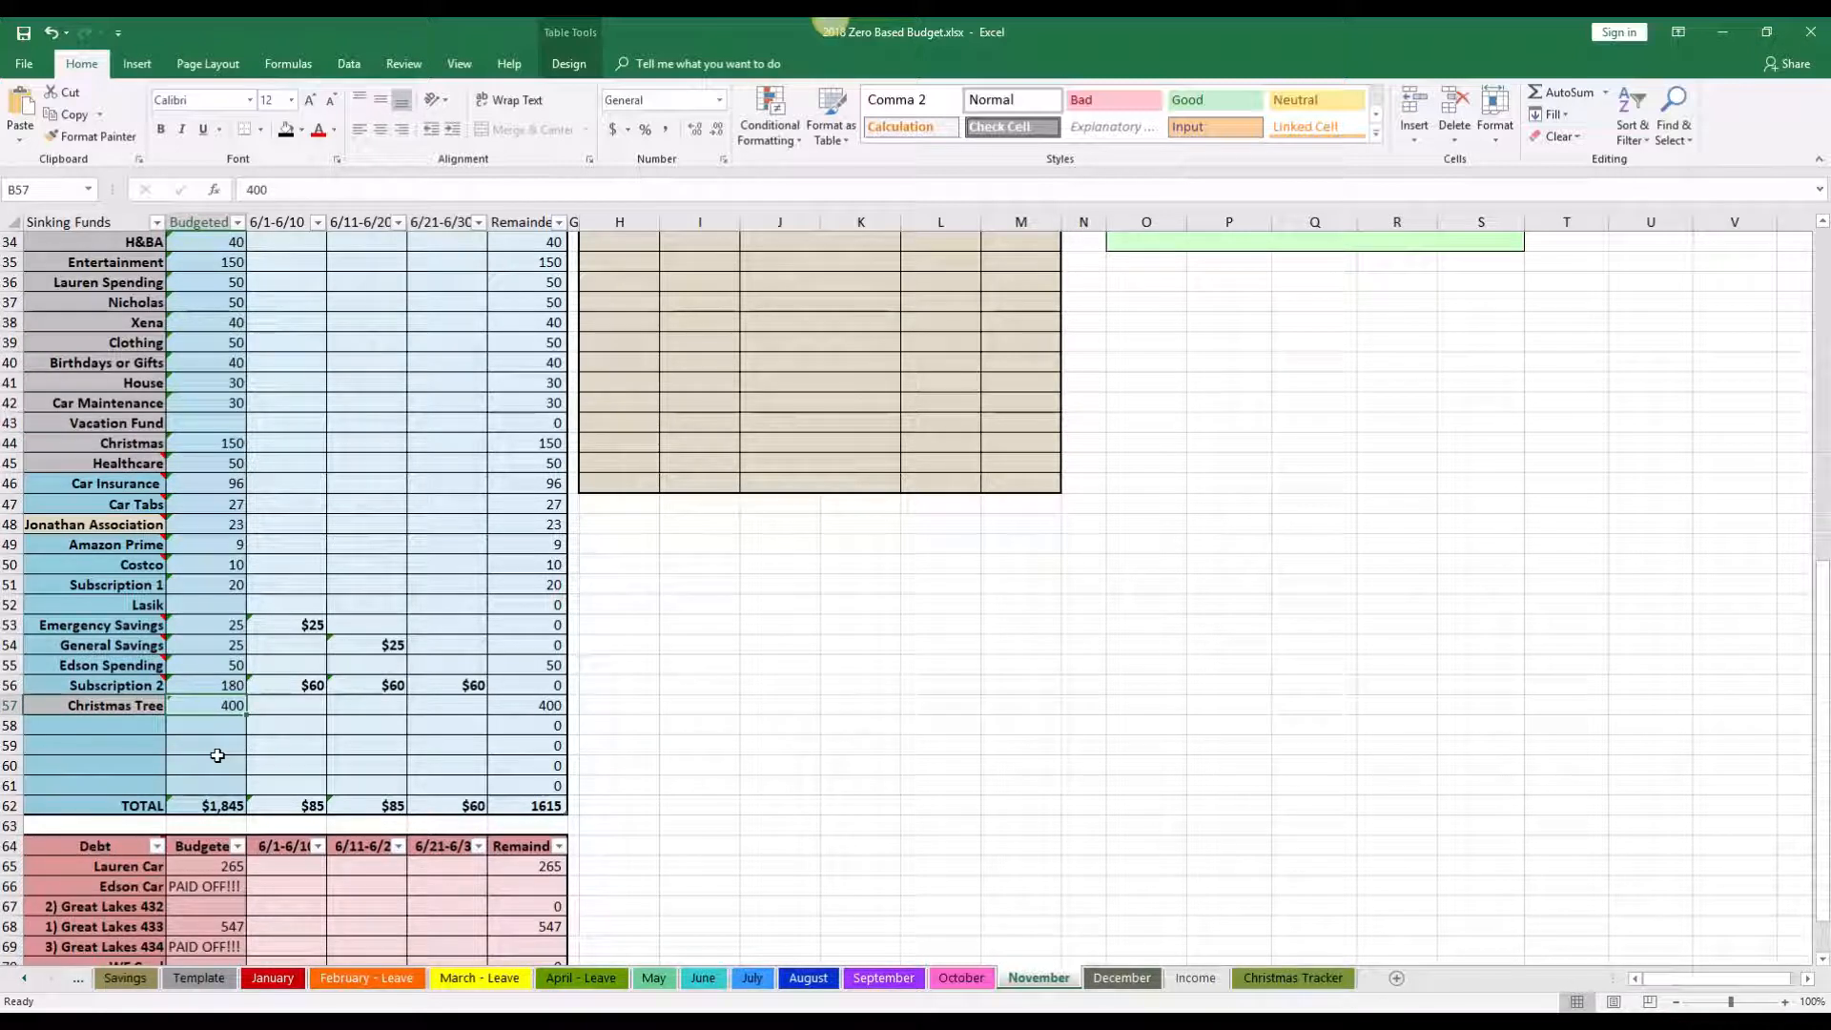
Step: Compare the summary's Budgeted REMAINDER formula with the budgeted amounts of the Great Lakes loans in the Debt table
scroll(217, 755, up, 5)
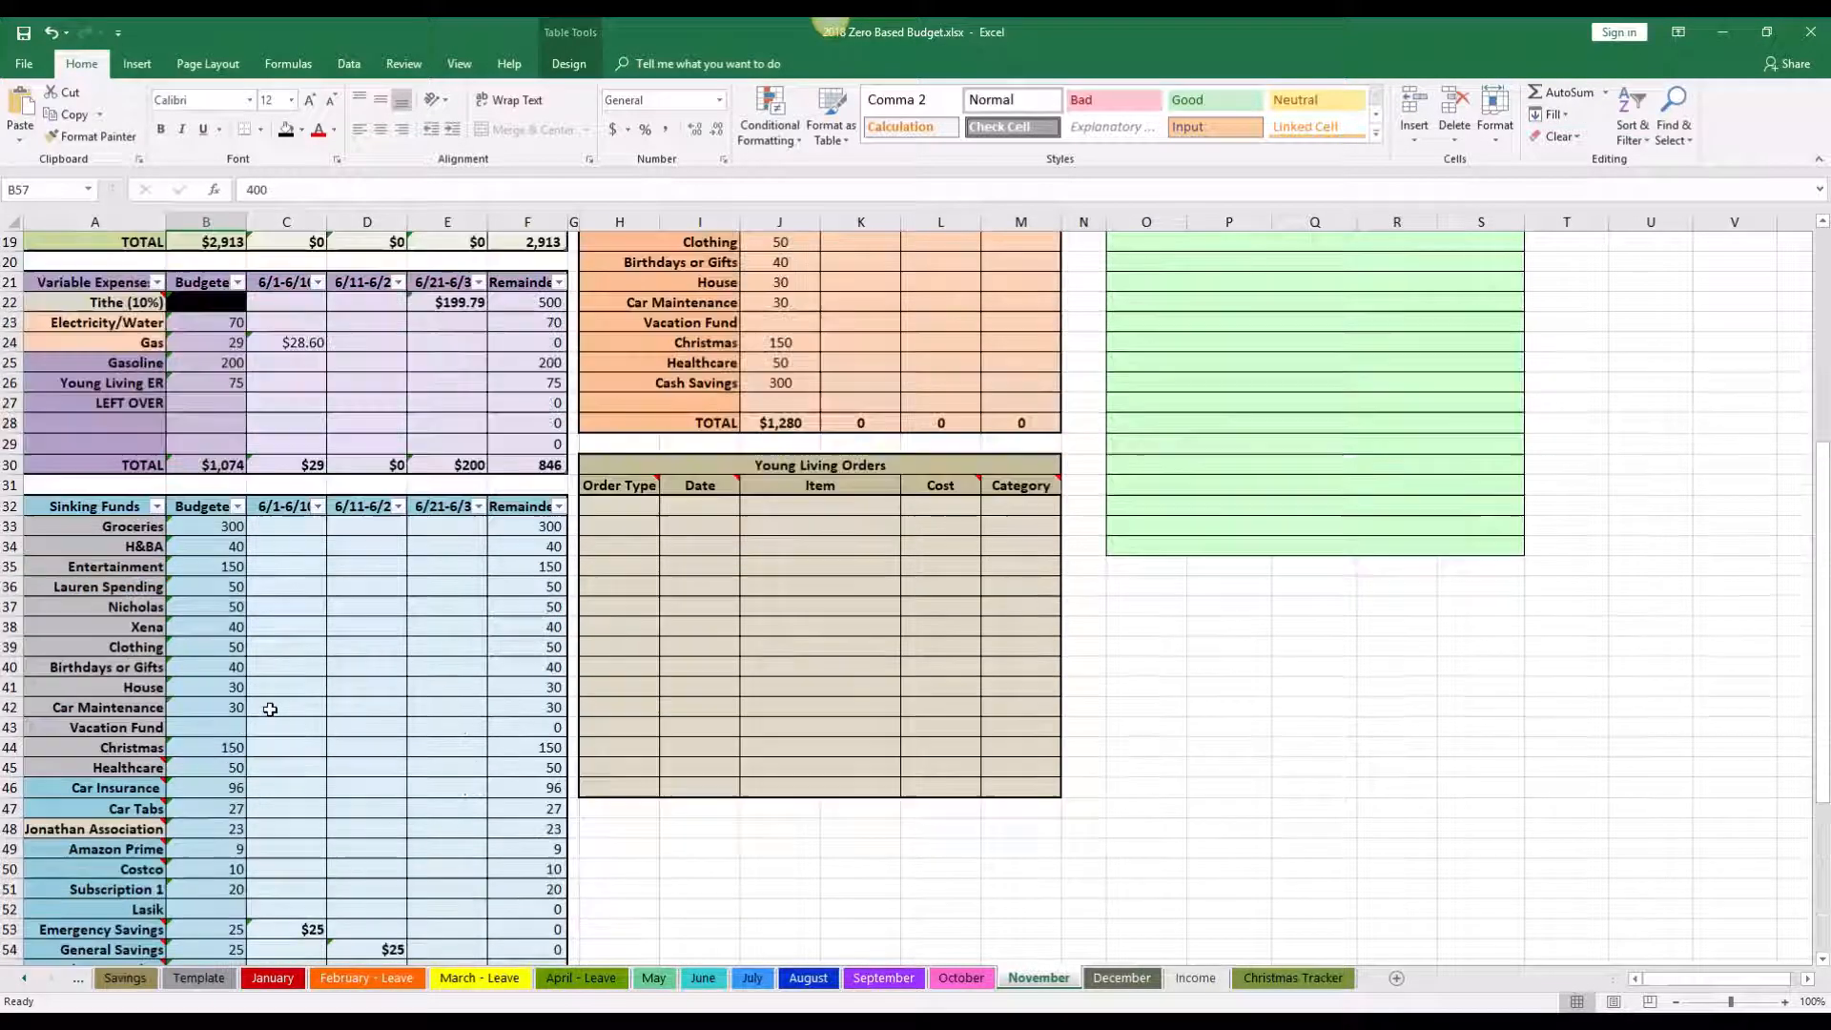
scroll(270, 709, up, 6)
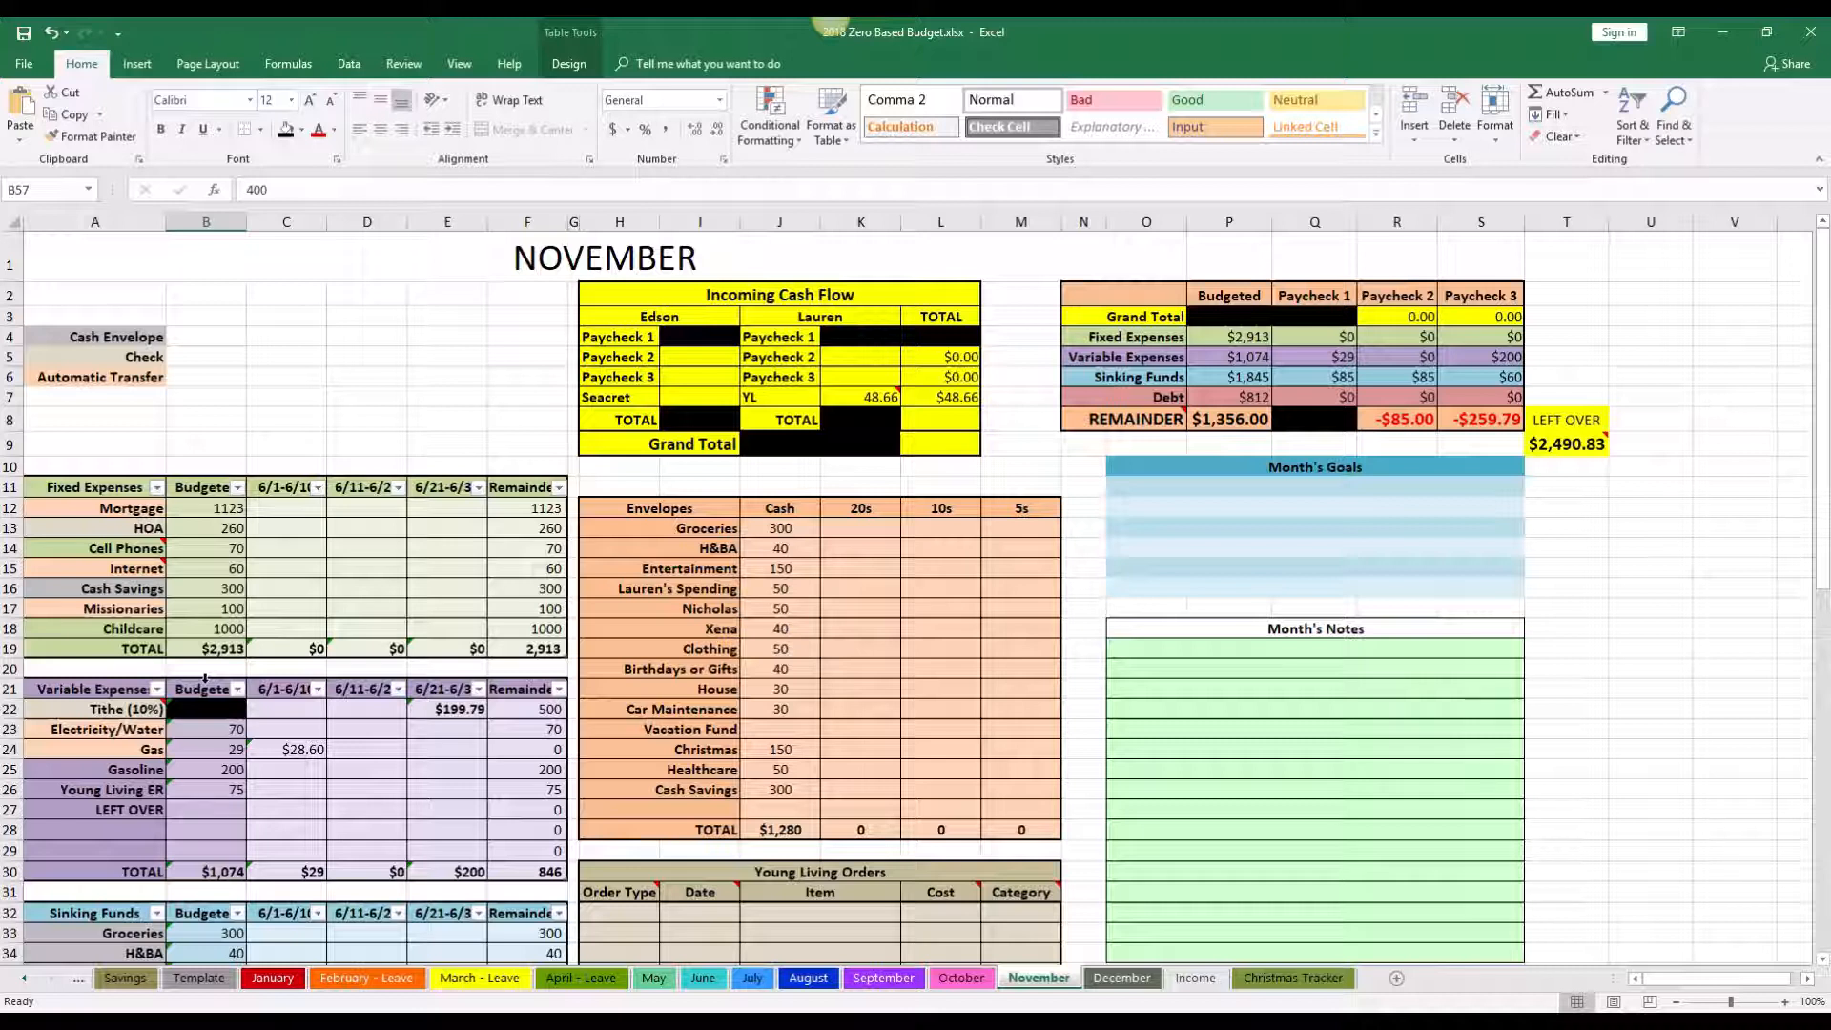
click(1232, 416)
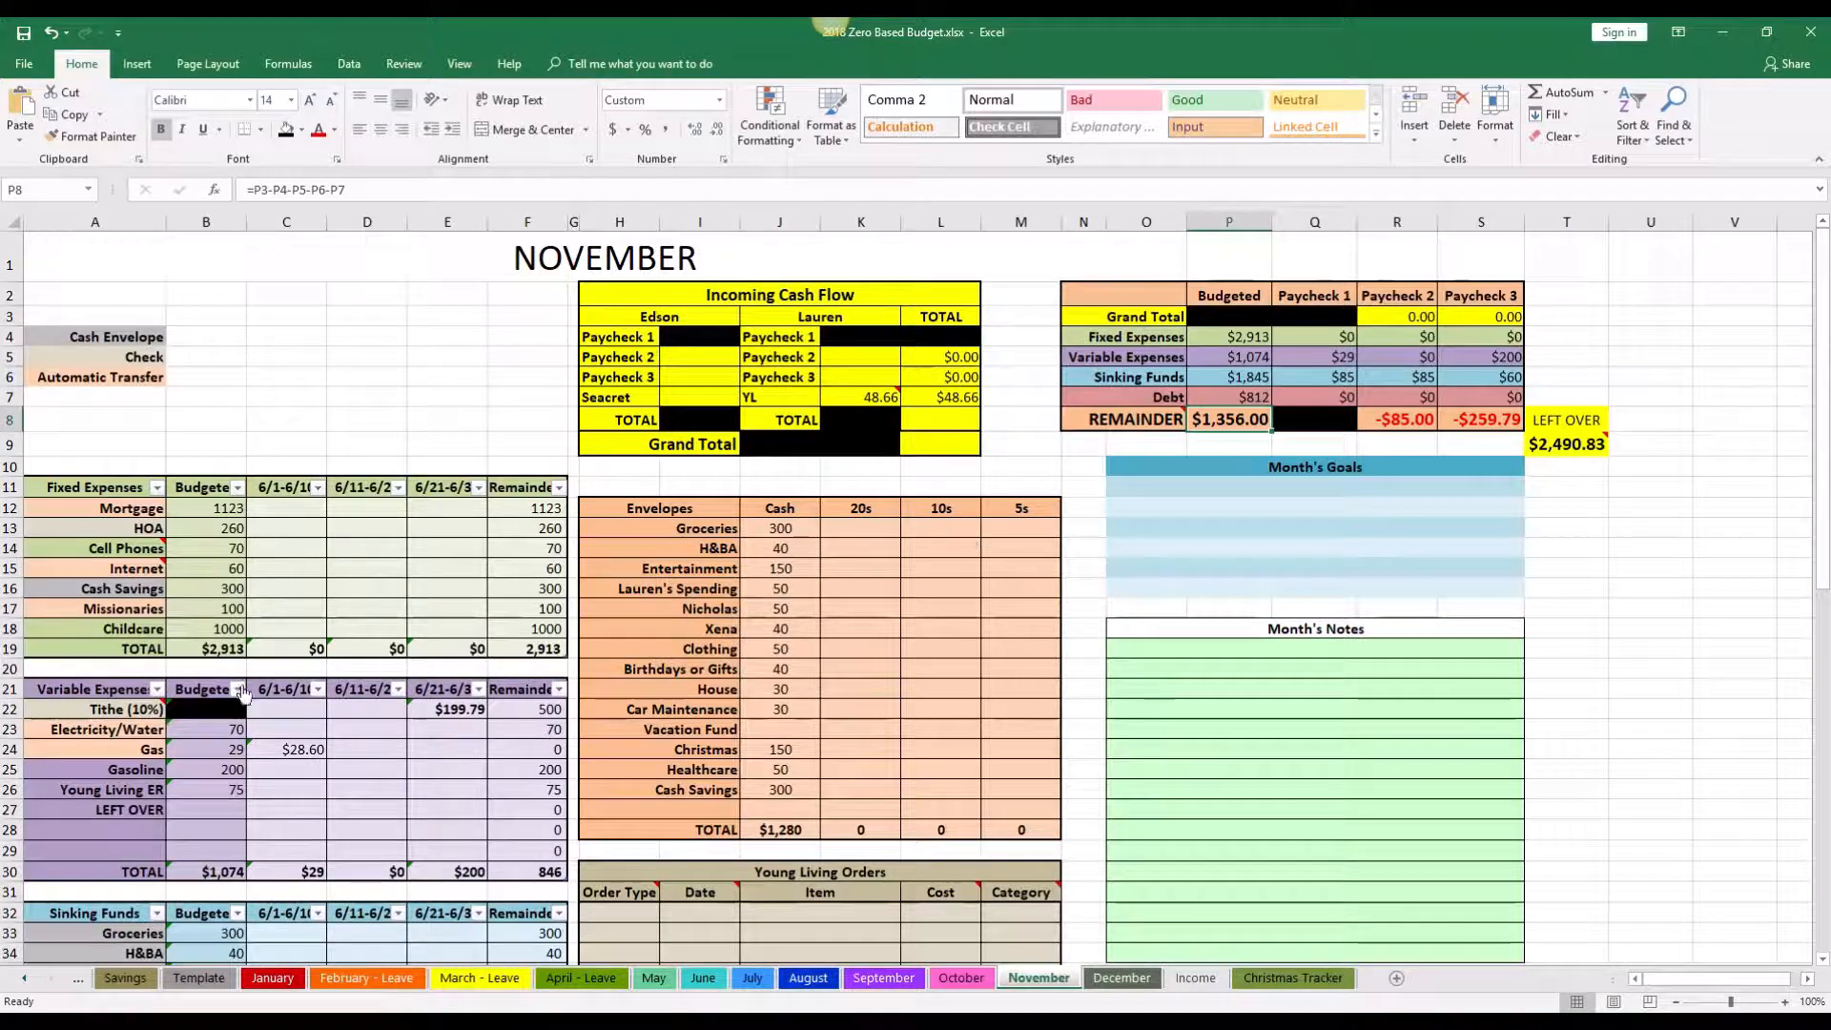
scroll(248, 686, down, 7)
scroll(248, 686, down, 6)
click(221, 785)
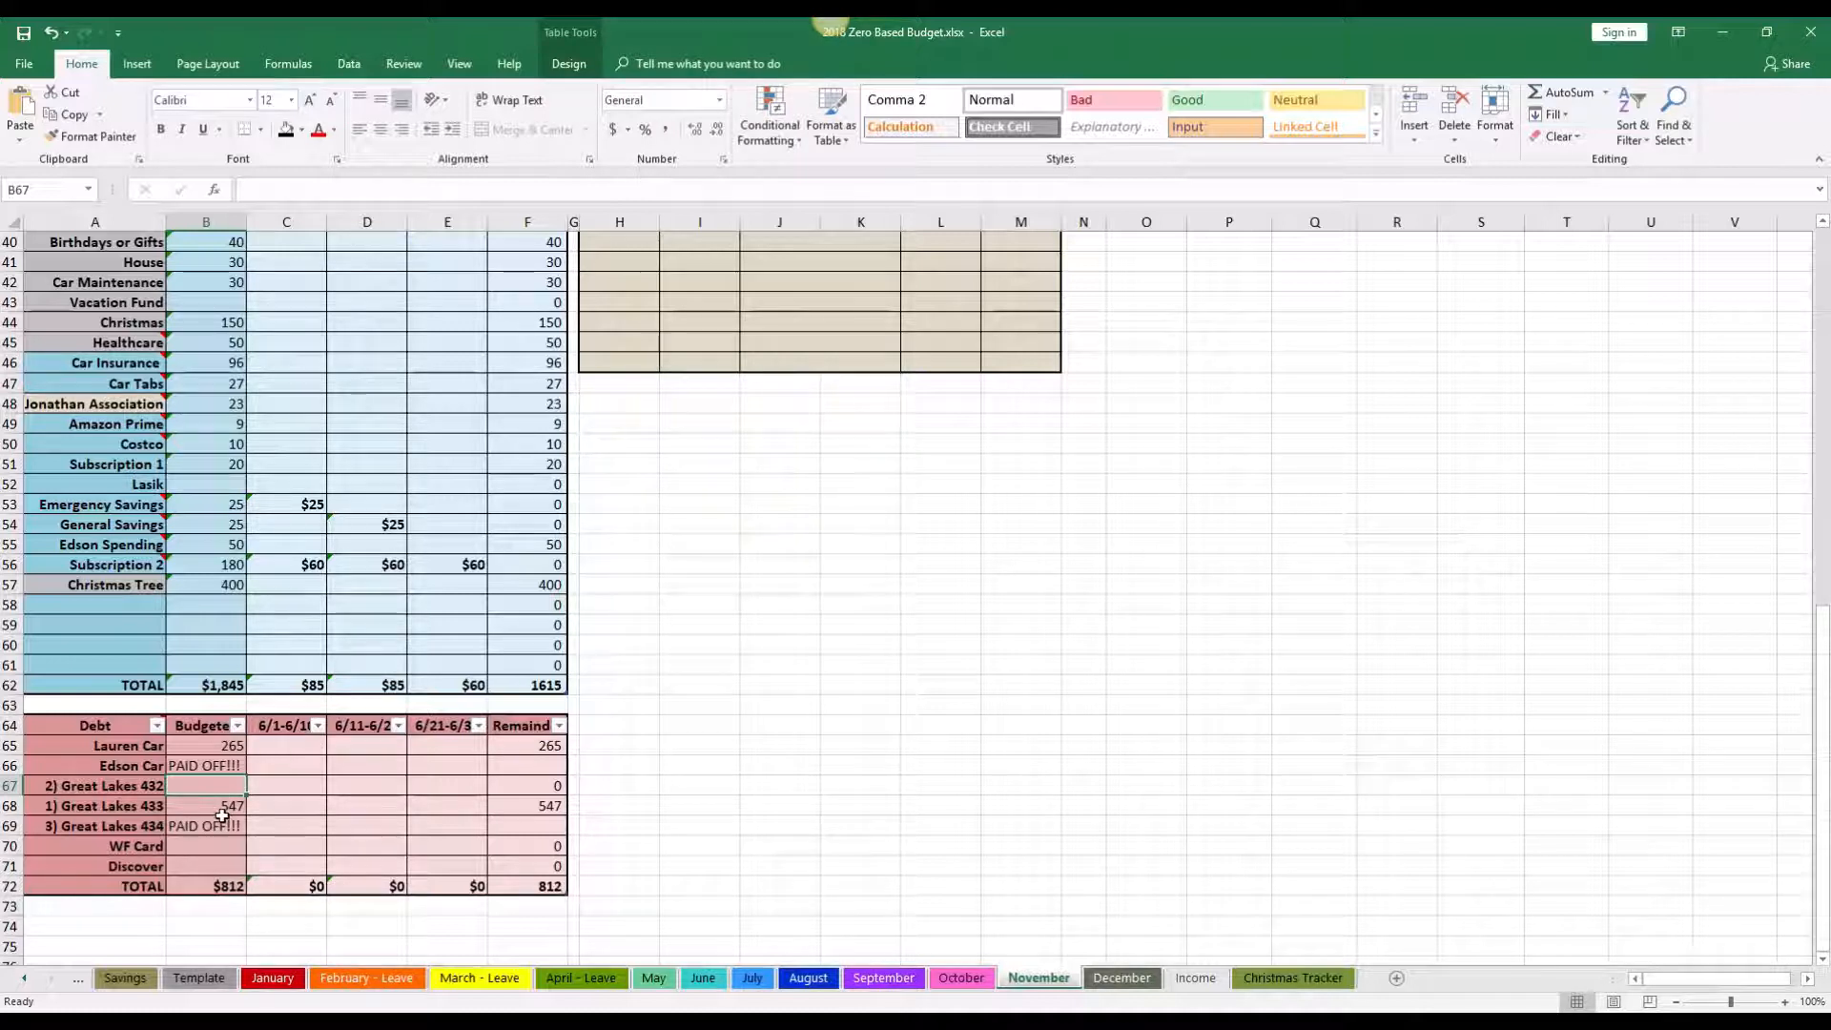
click(212, 807)
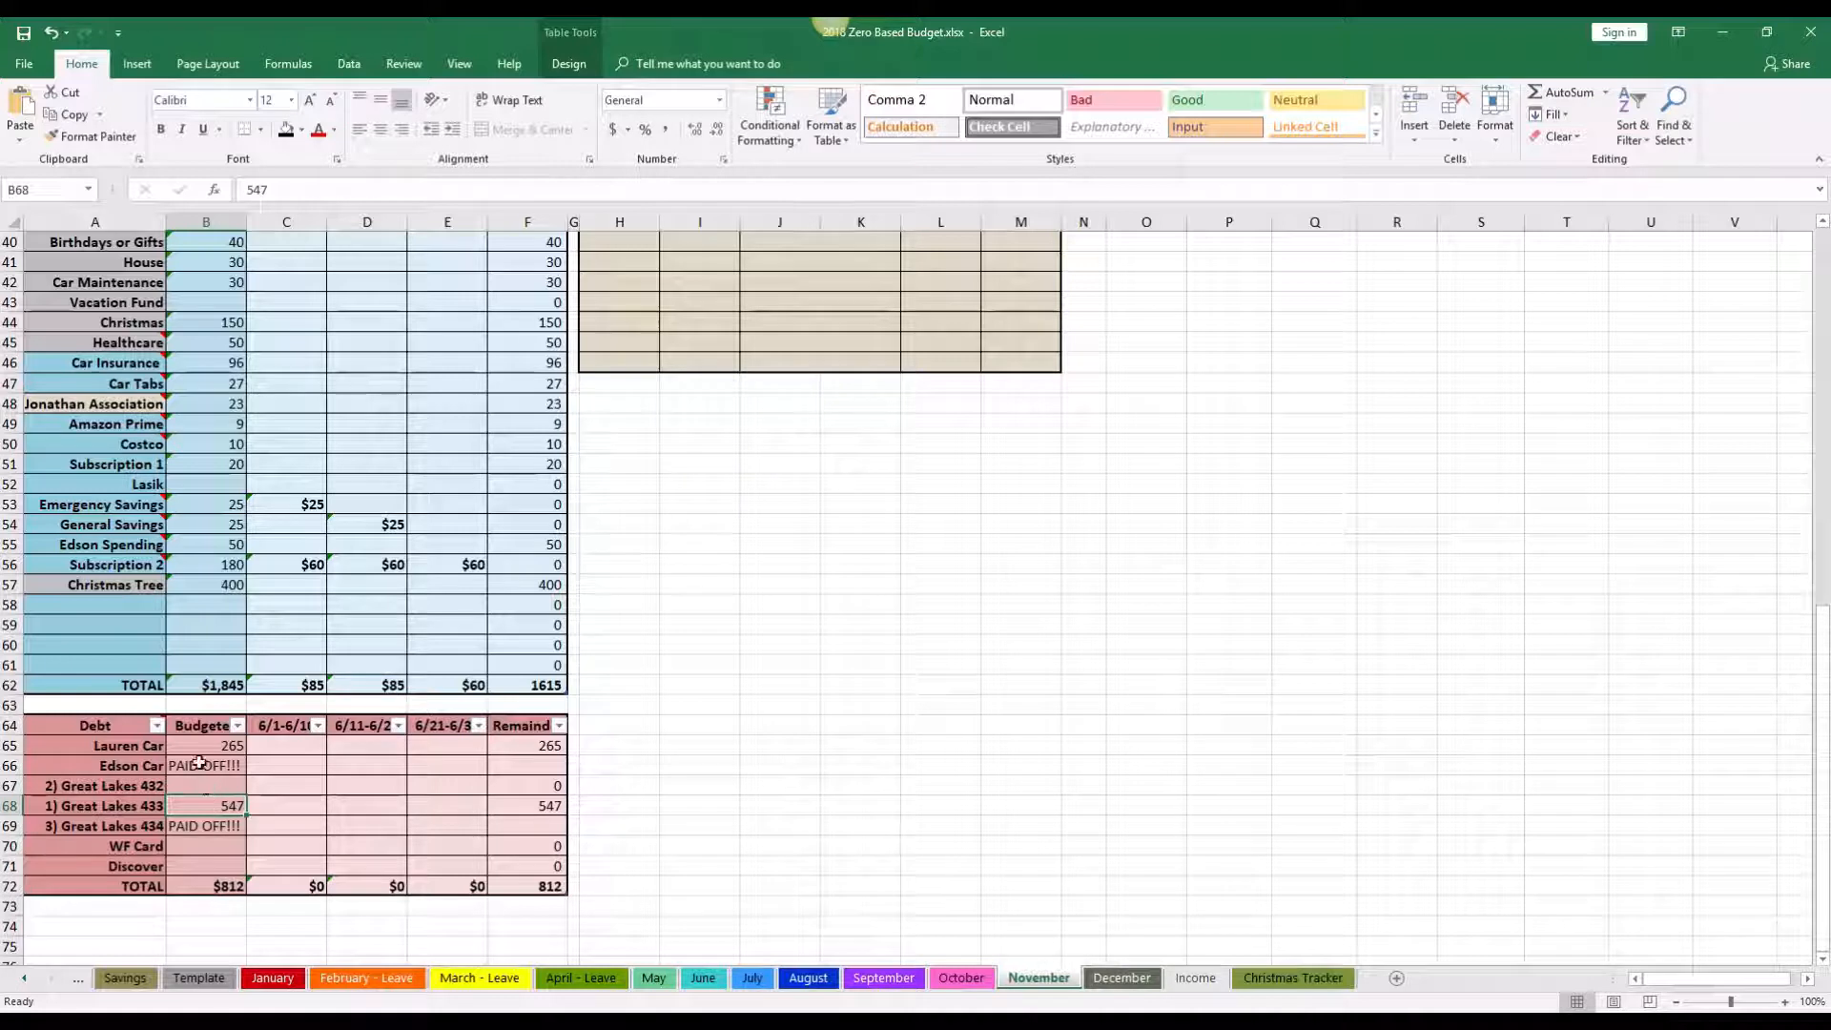
Step: Budget 1356 for the Great Lakes loan ranked 2) in the Debt table and check the summary's Budgeted REMAINDER
scroll(198, 763, up, 13)
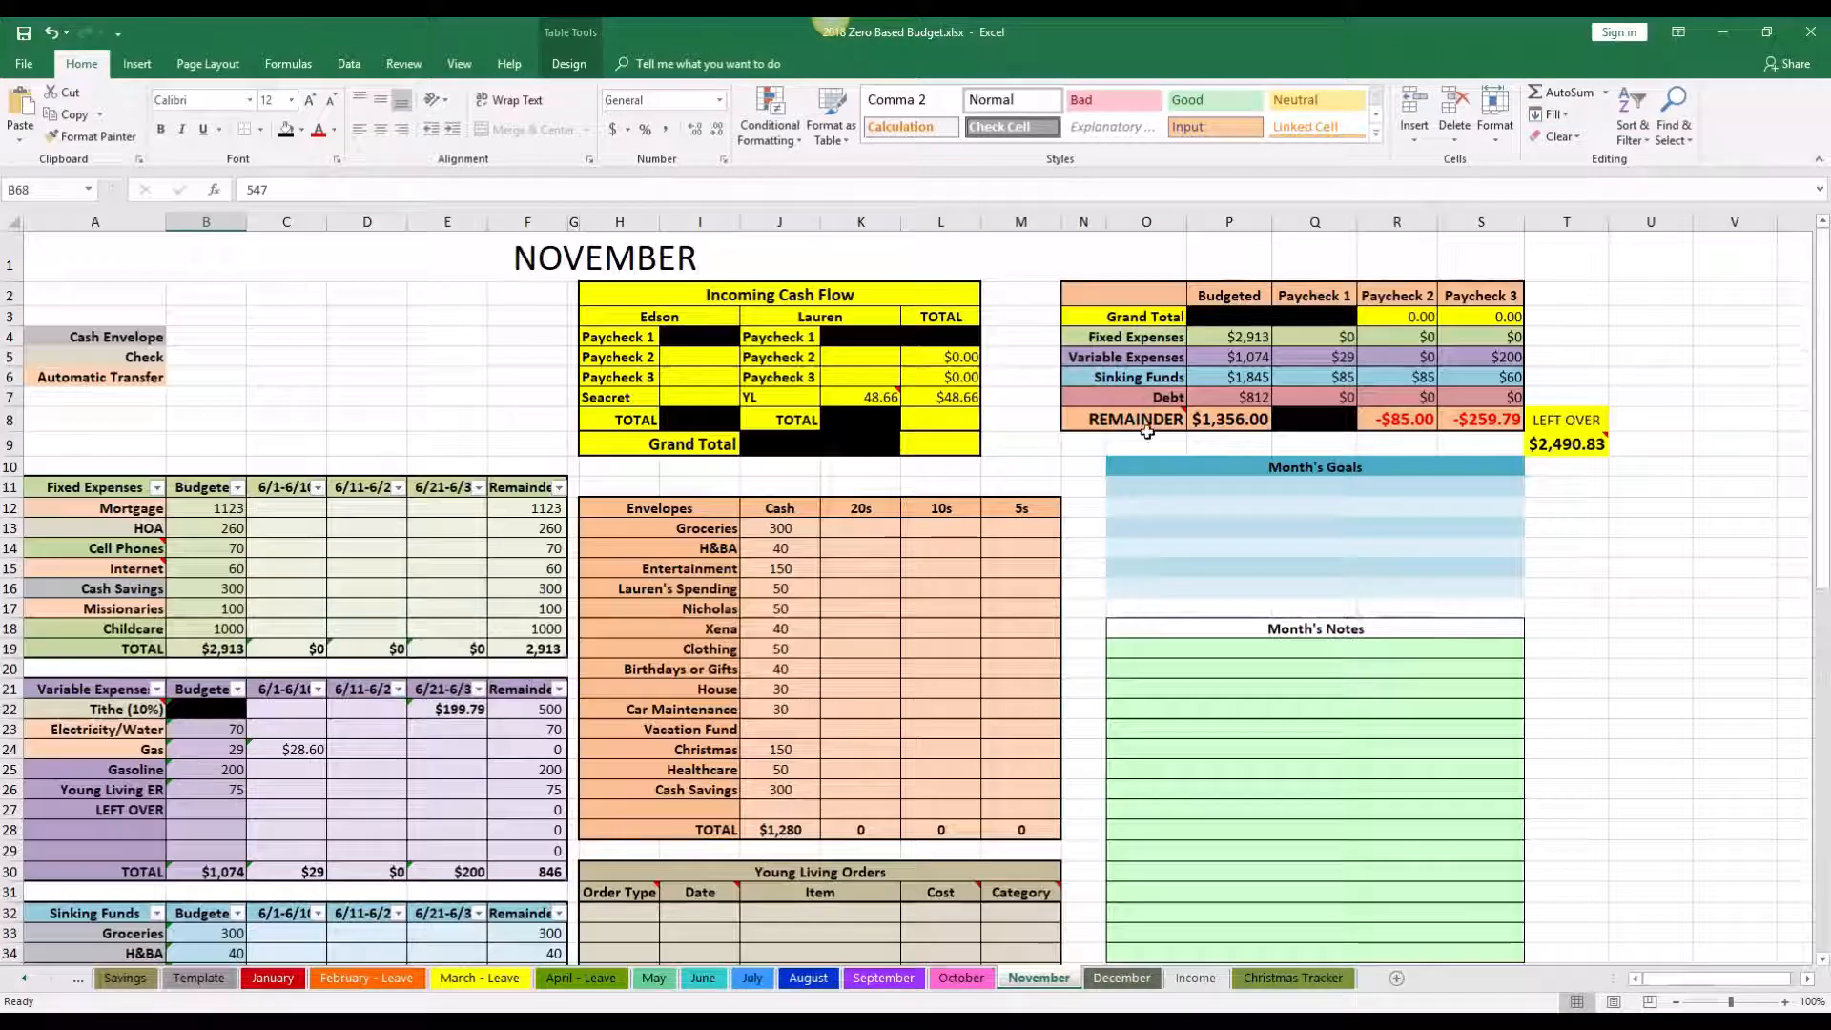
click(1234, 418)
scroll(667, 574, down, 14)
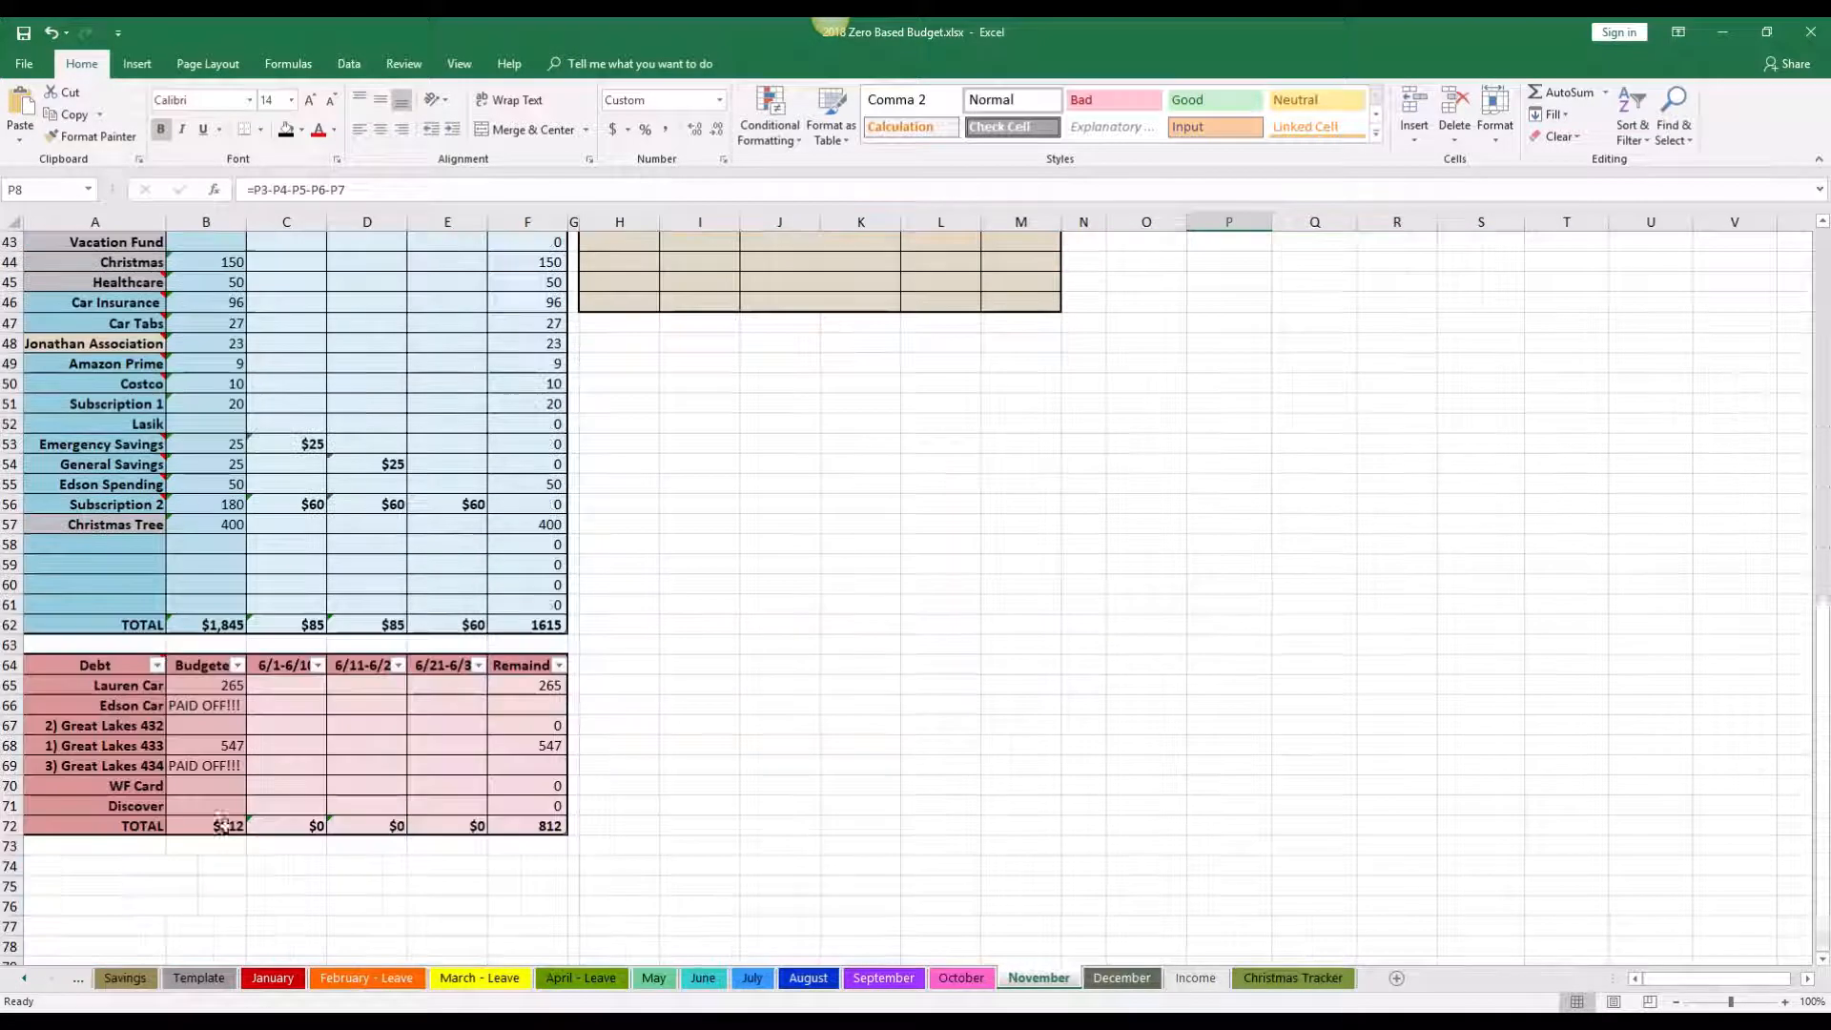
click(218, 725)
text(1356)
key(Return)
scroll(271, 701, up, 14)
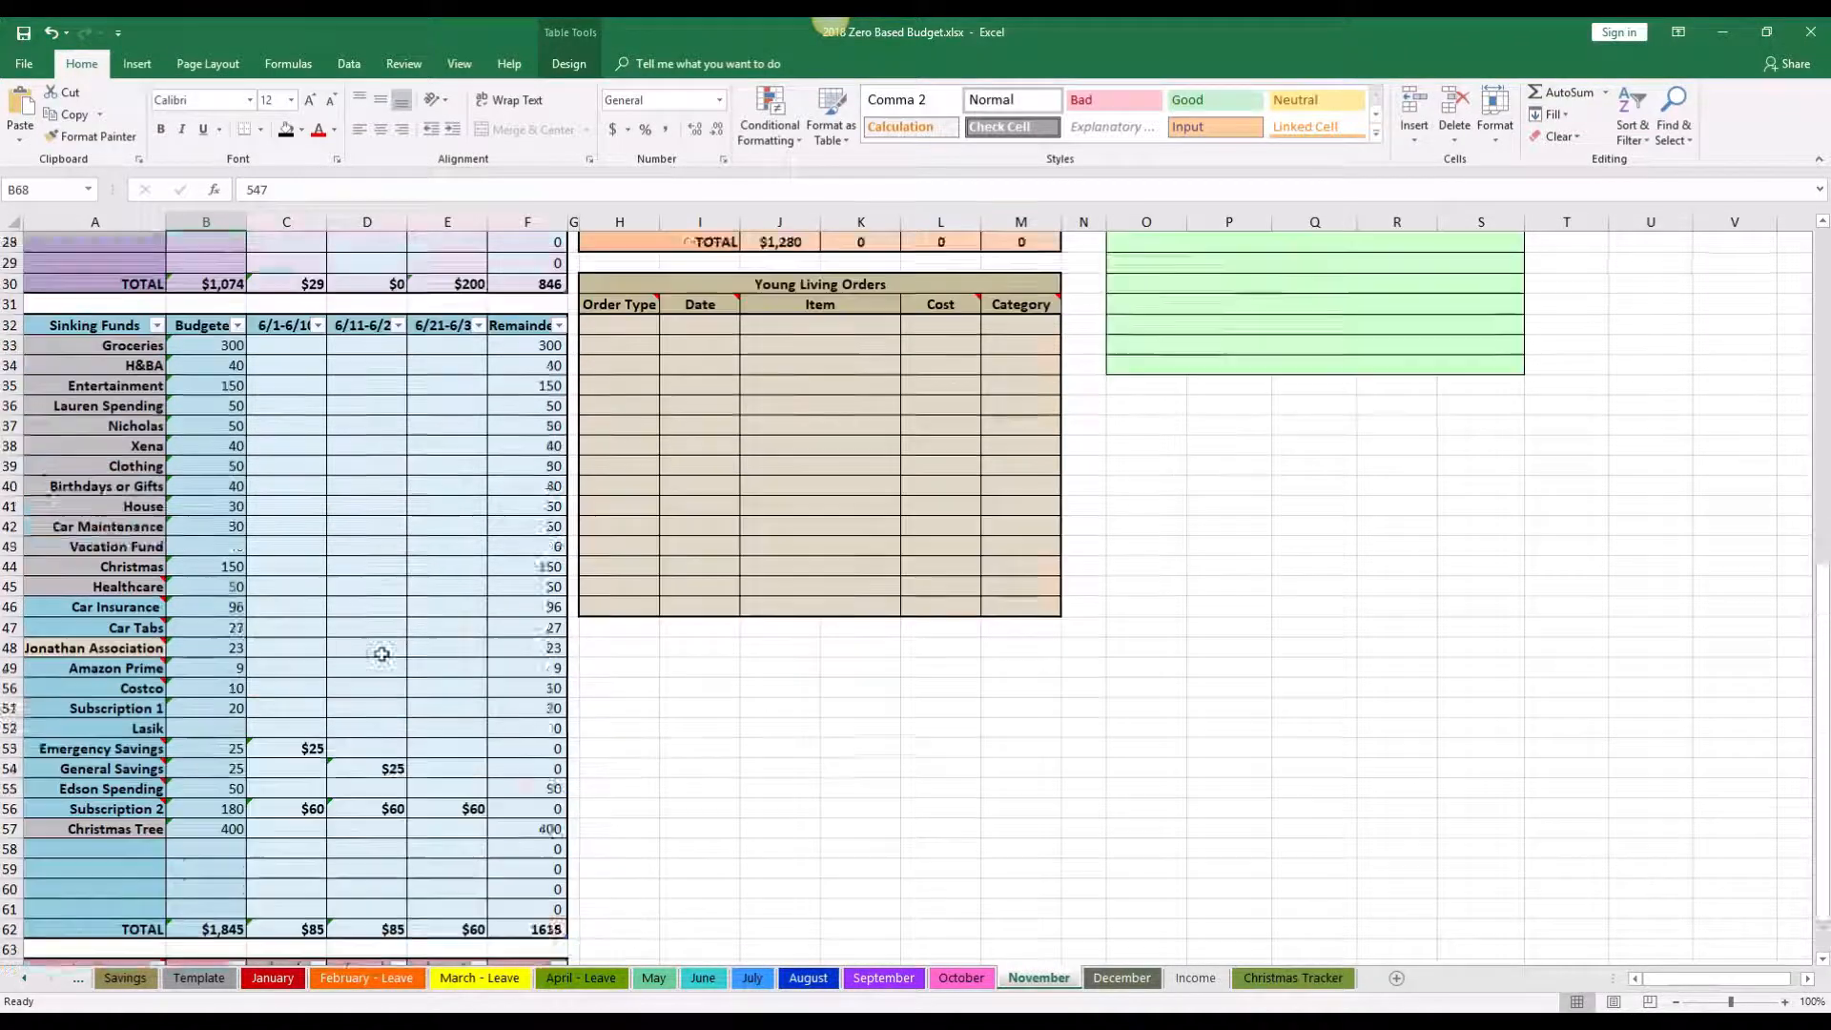
click(1235, 419)
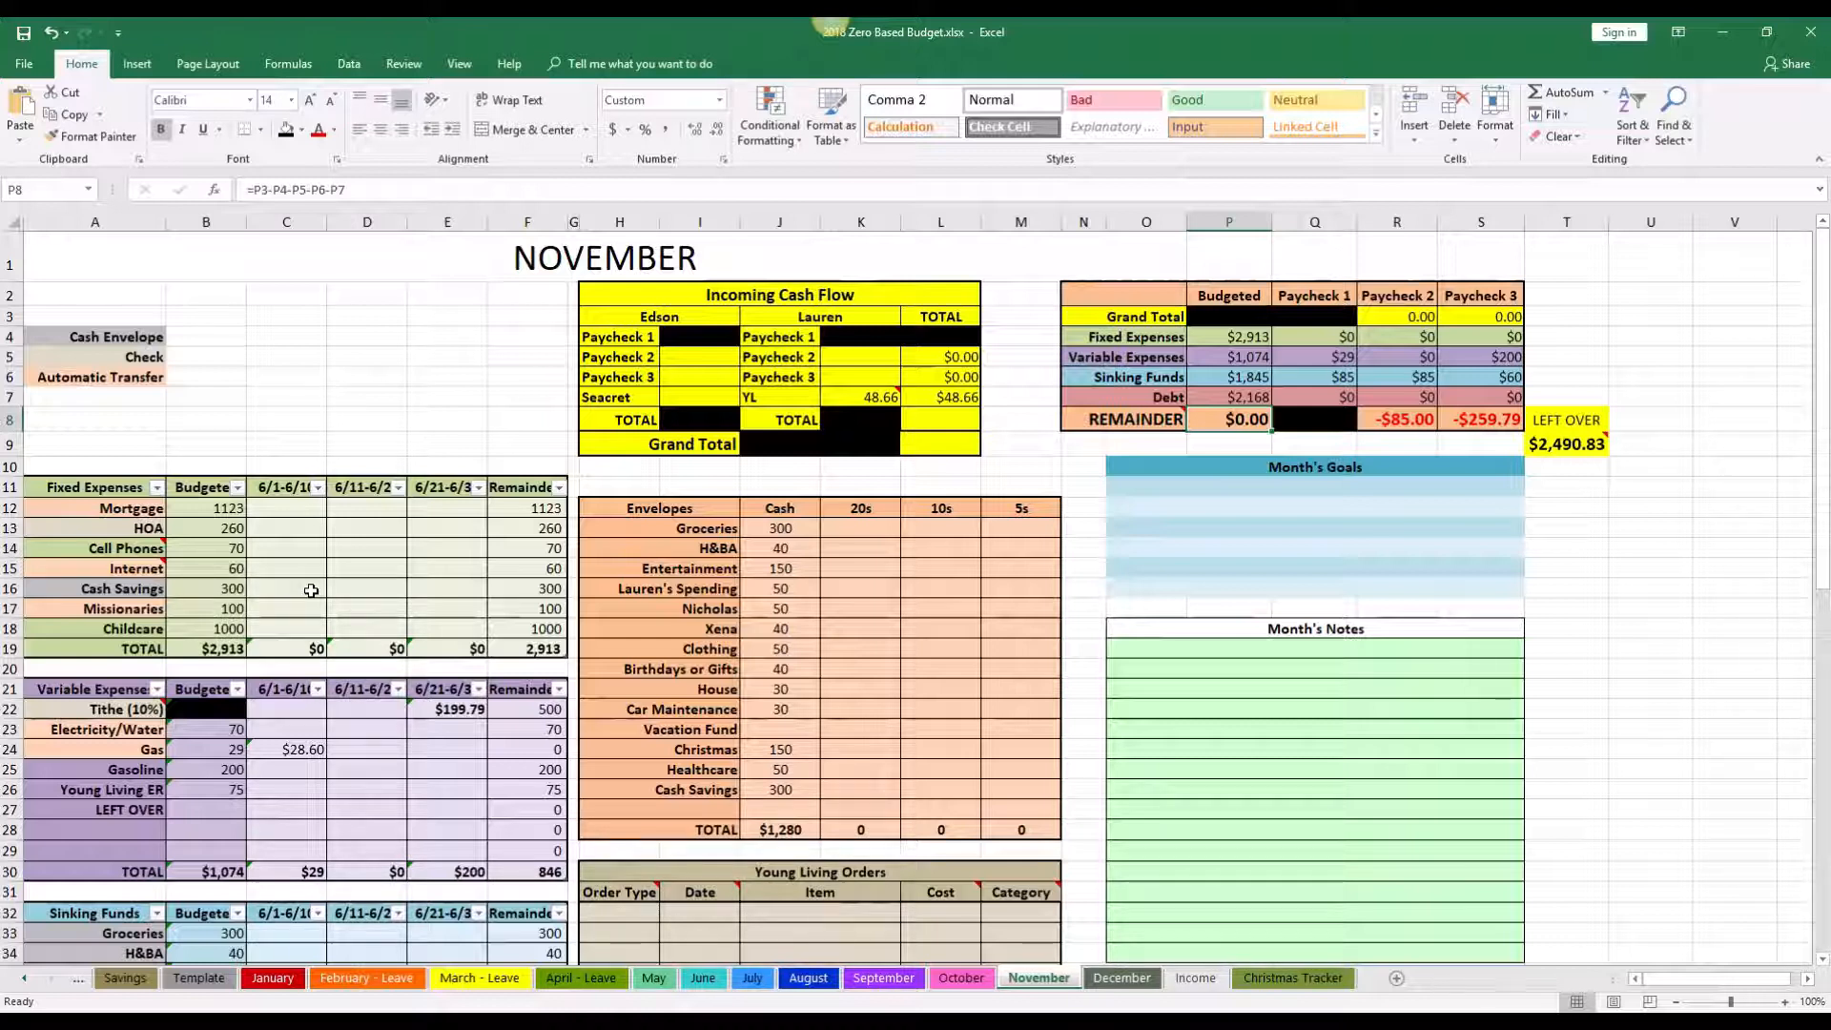
Step: Review the Fixed Expenses, Variable Expenses and upper Sinking Funds rows against the budget summary
scroll(311, 590, down, 1)
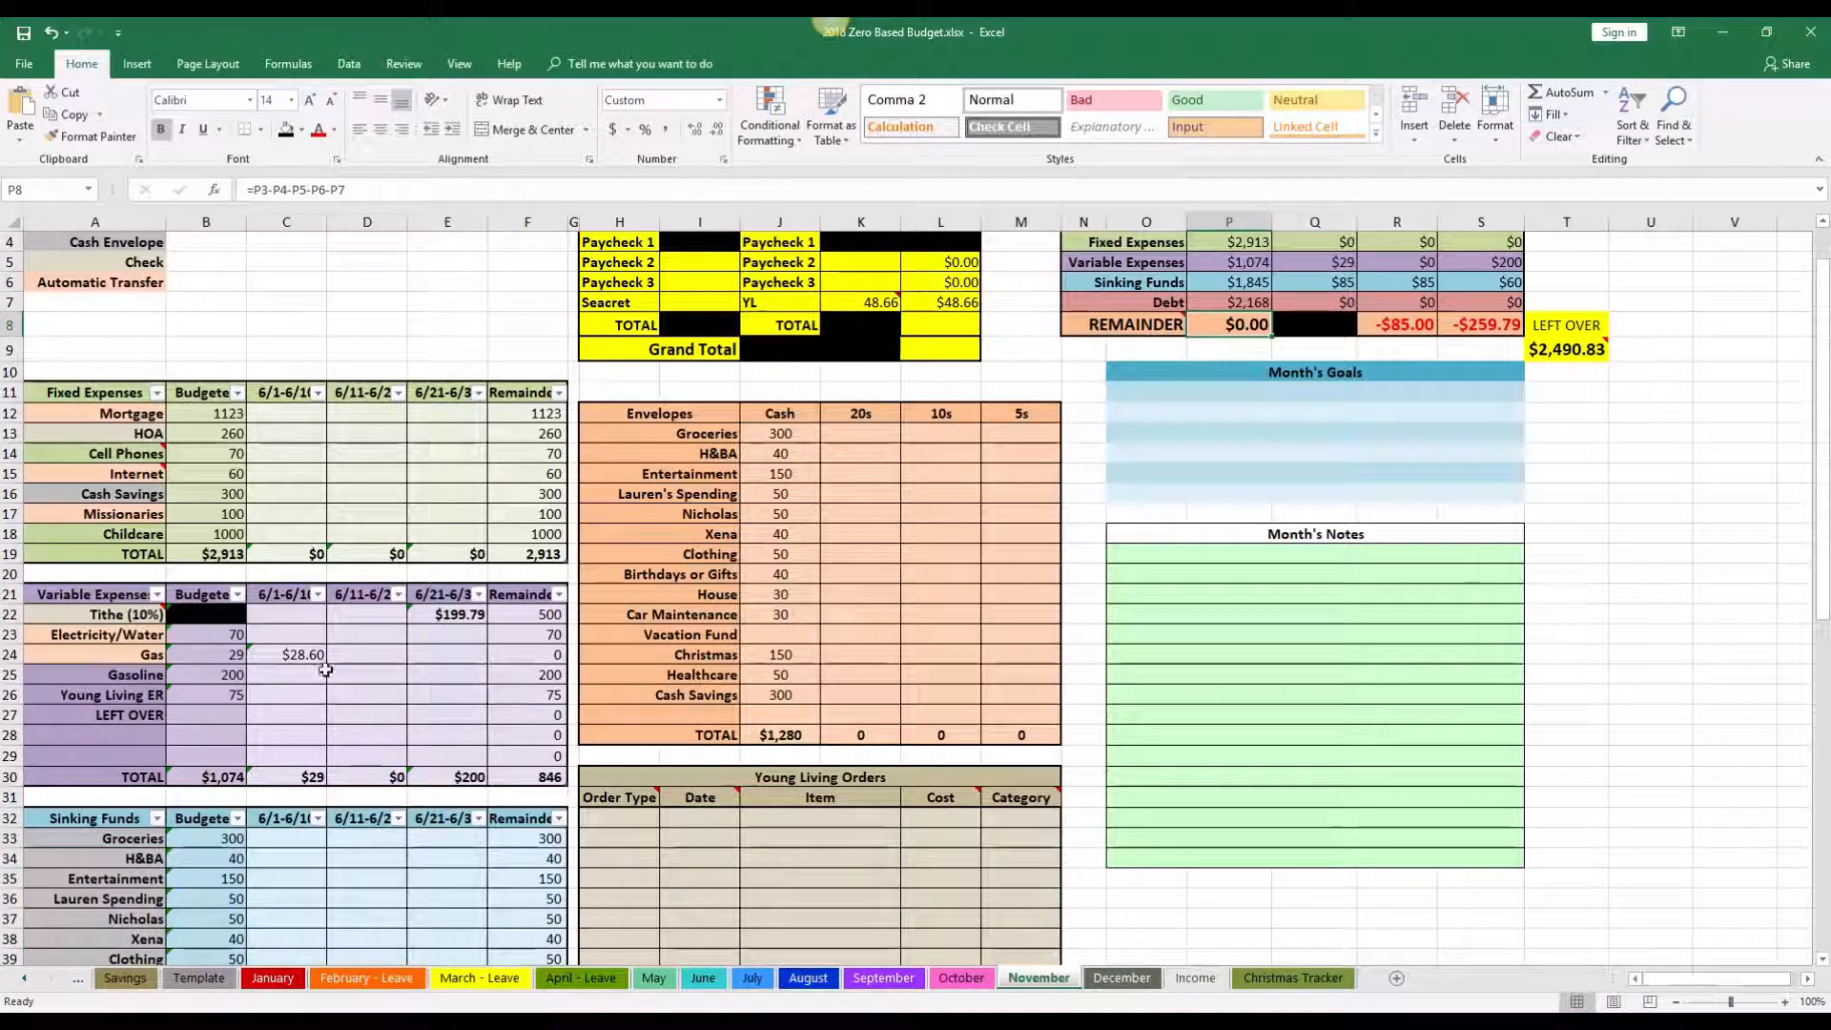
scroll(324, 664, down, 1)
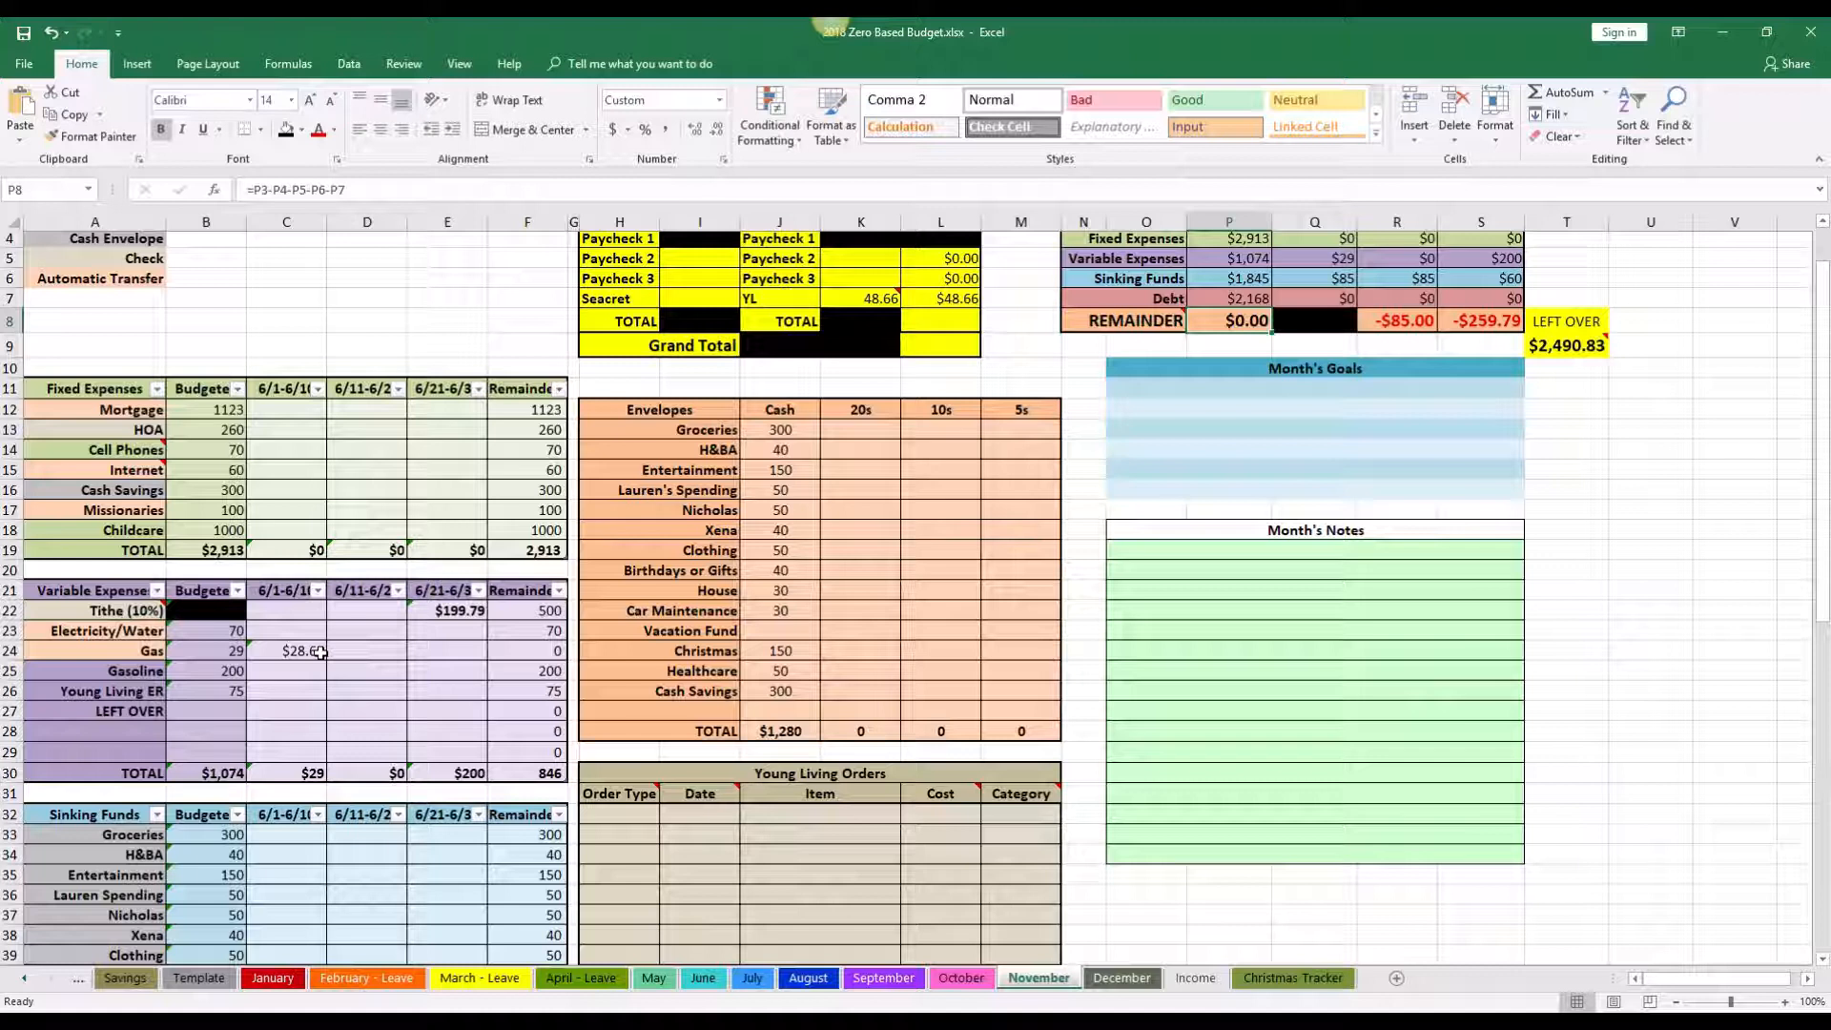
scroll(320, 653, down, 2)
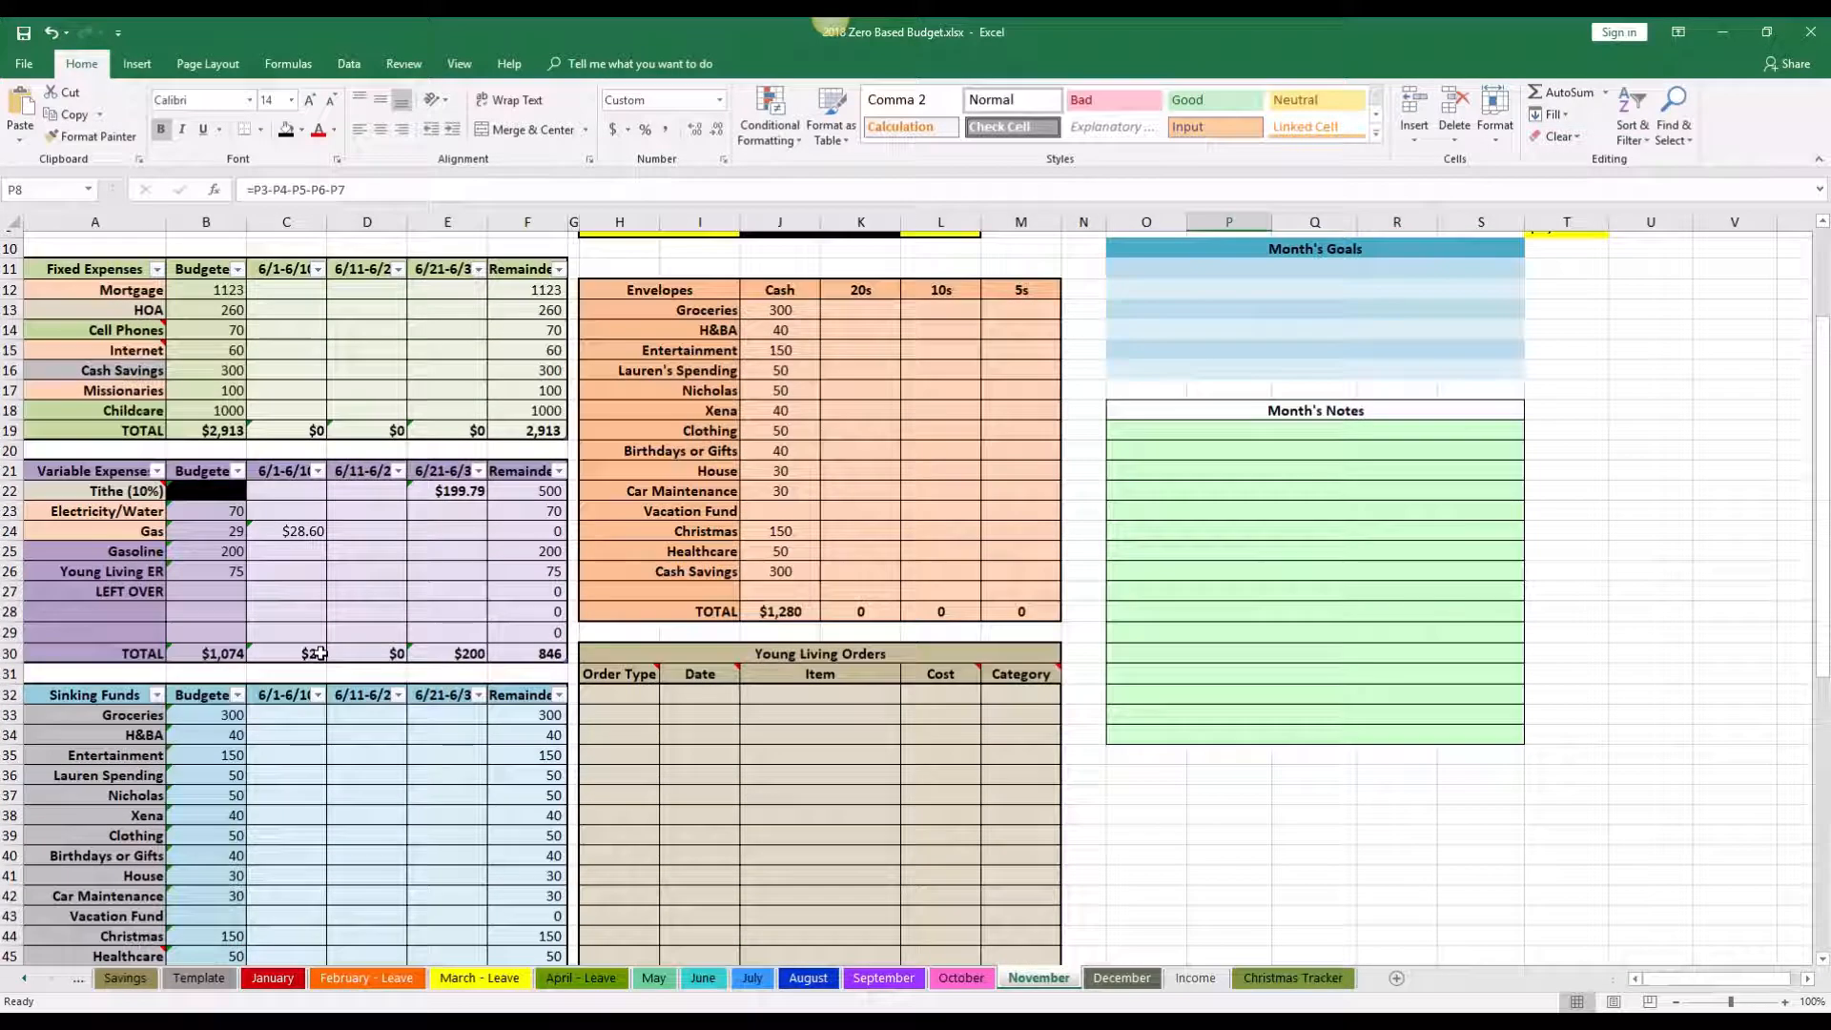
scroll(320, 653, up, 3)
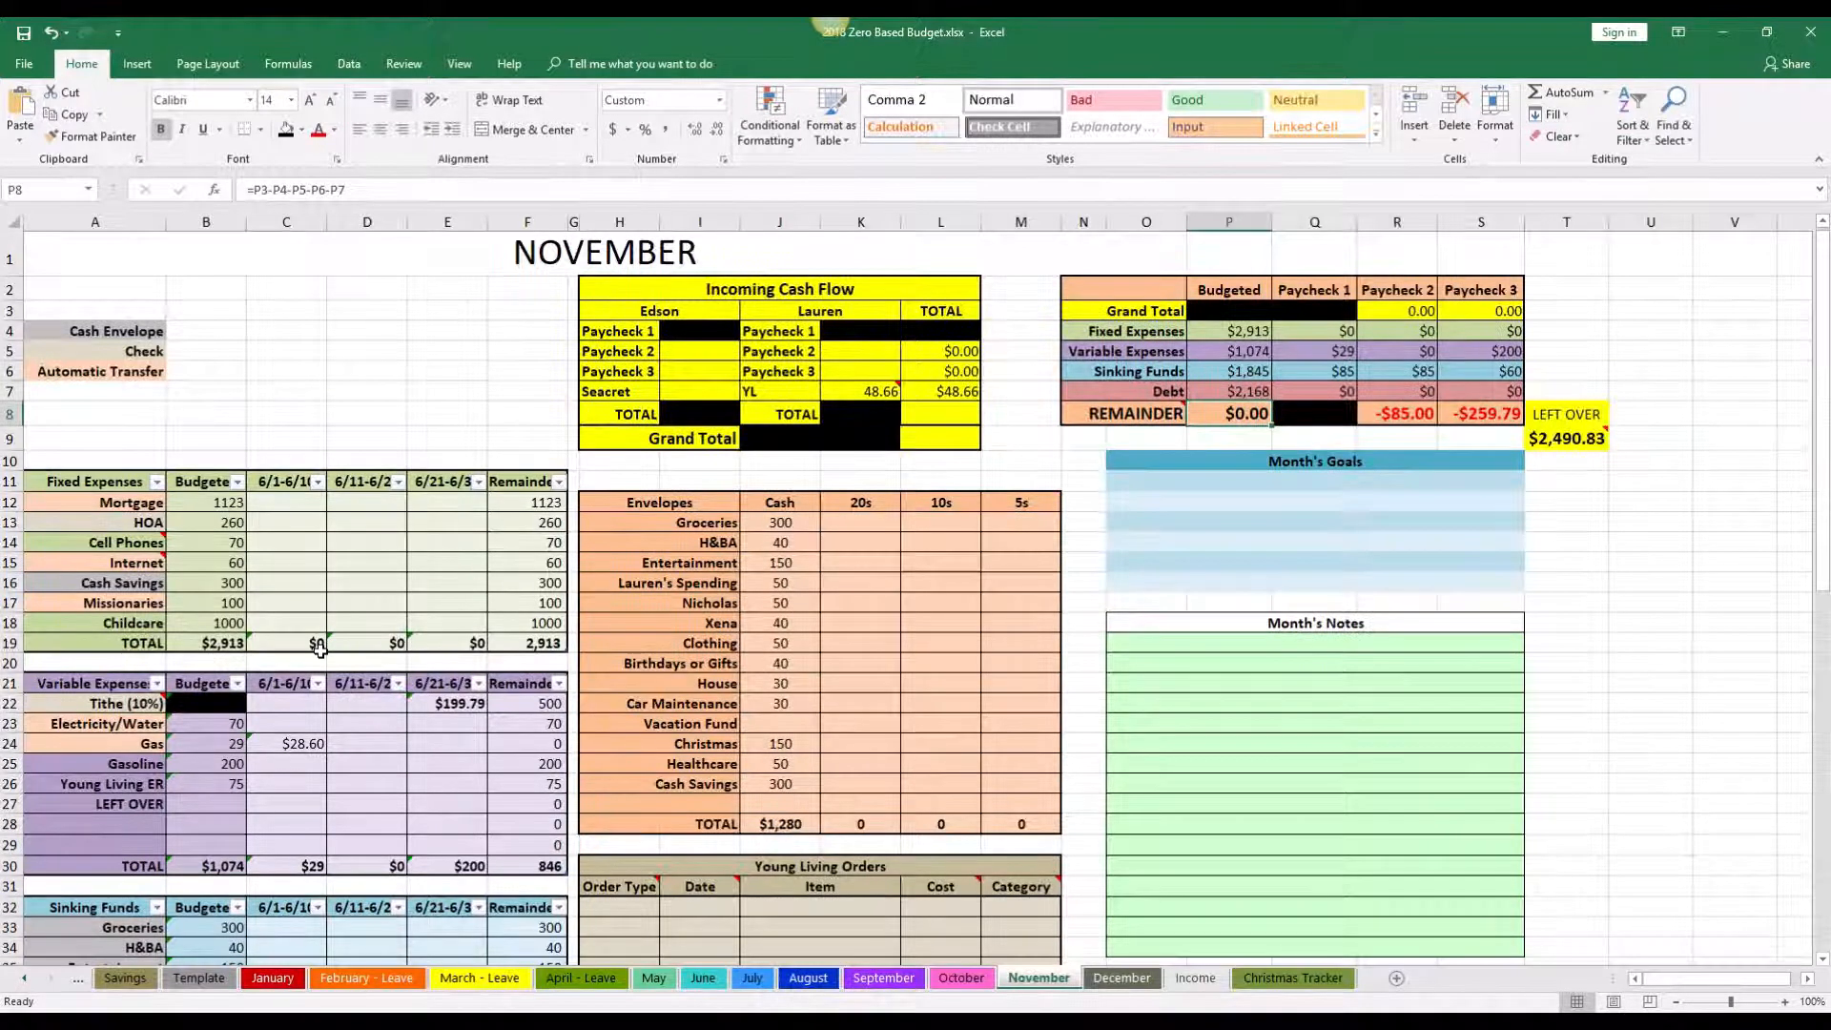
scroll(320, 651, down, 3)
scroll(321, 651, down, 1)
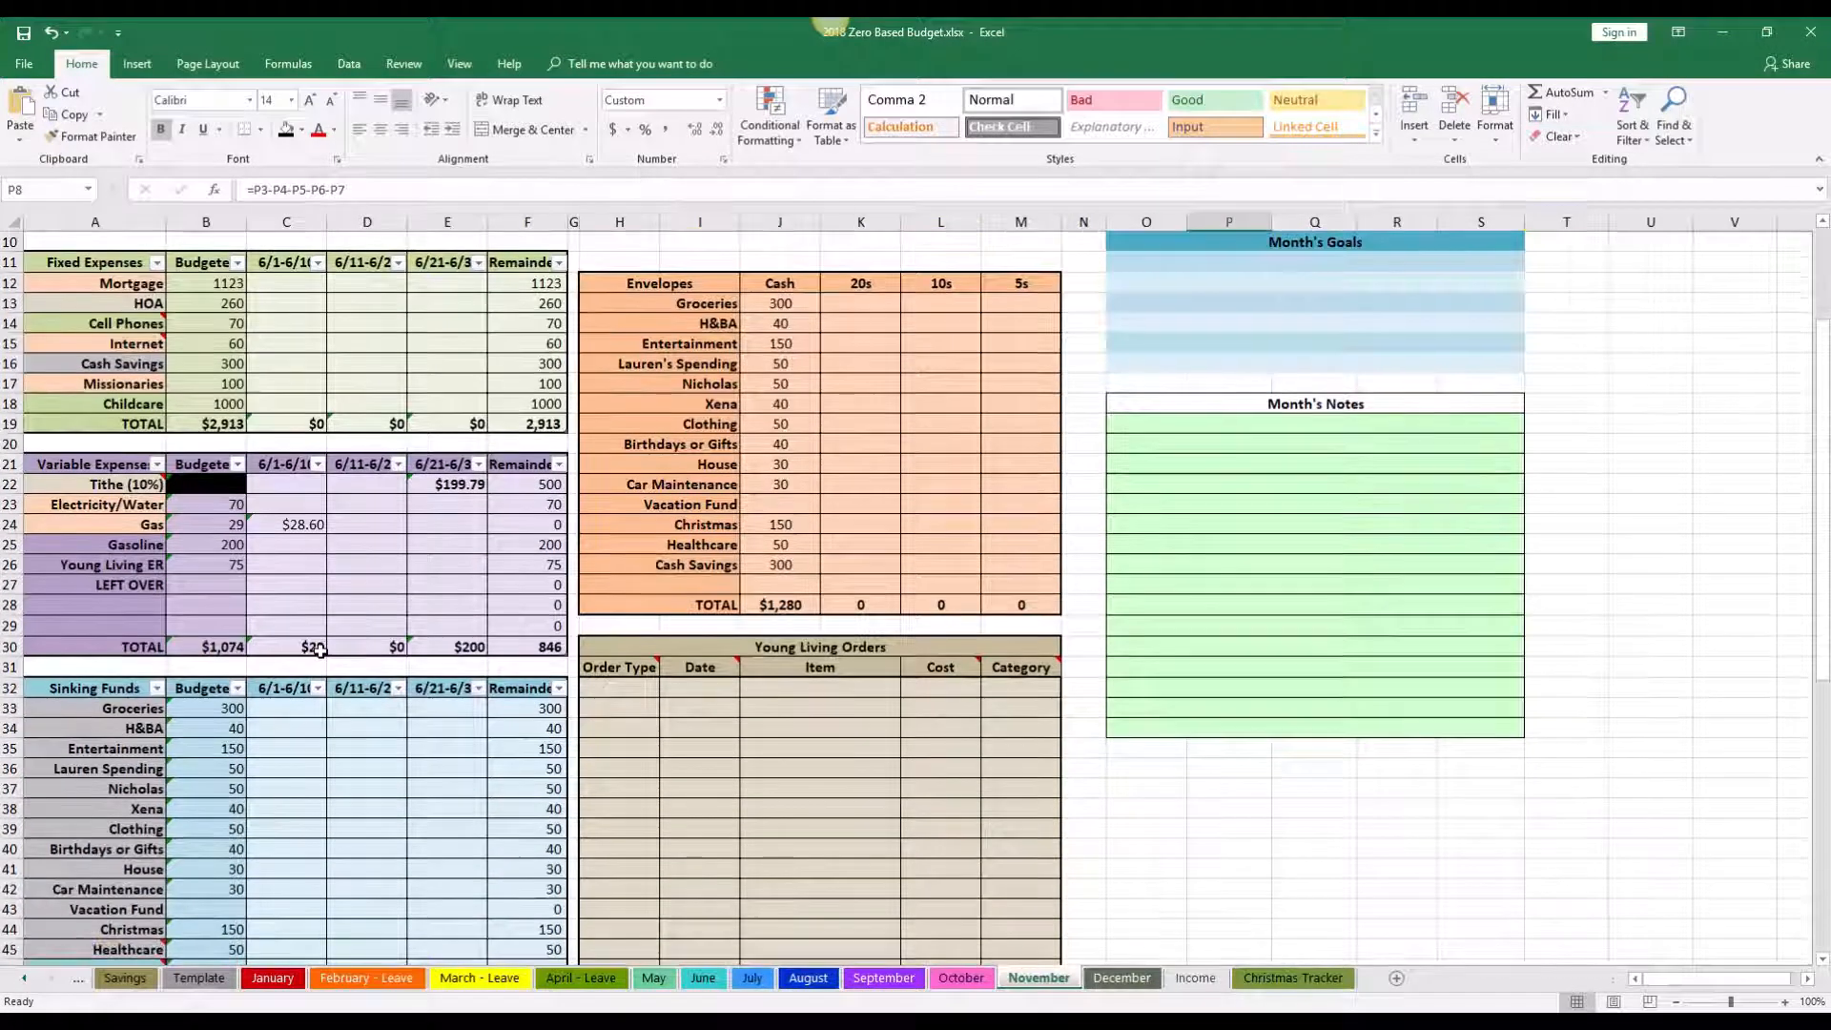
scroll(296, 656, down, 1)
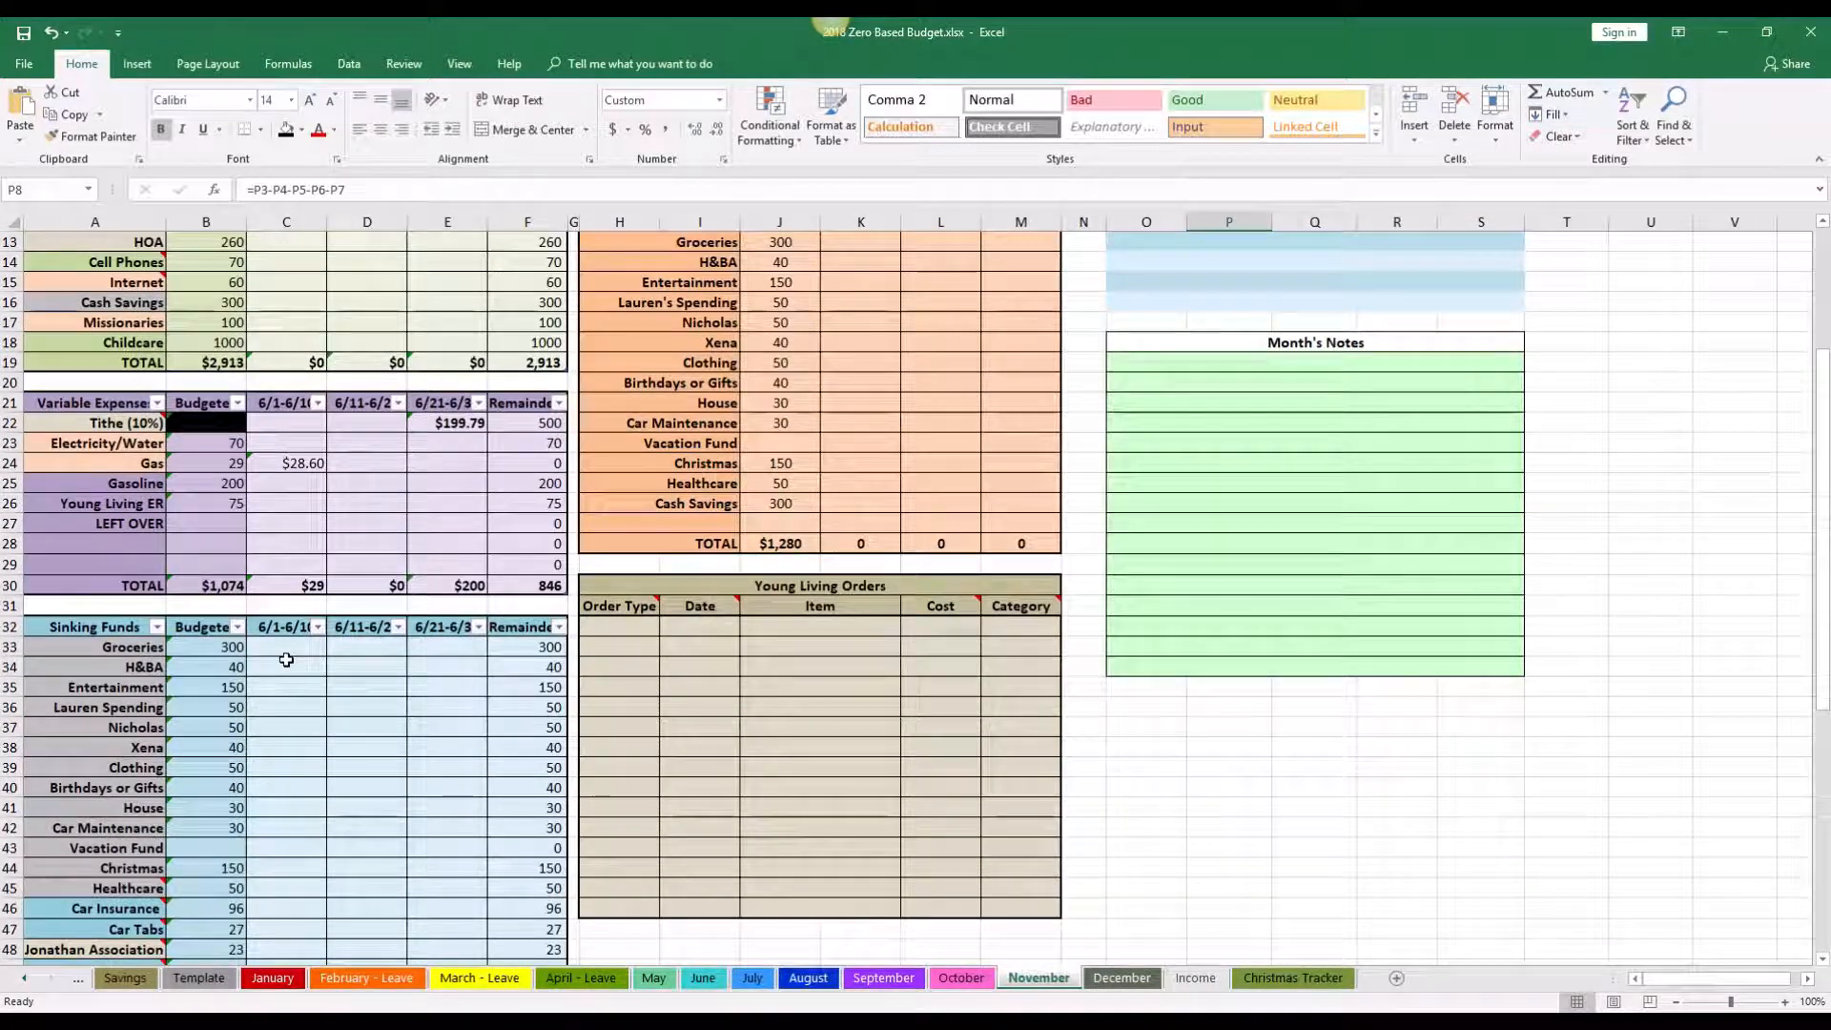
Step: Compare the cash-envelope Sinking Funds categories, Groceries through Healthcare, with the Envelopes table
drag(148, 650, 182, 886)
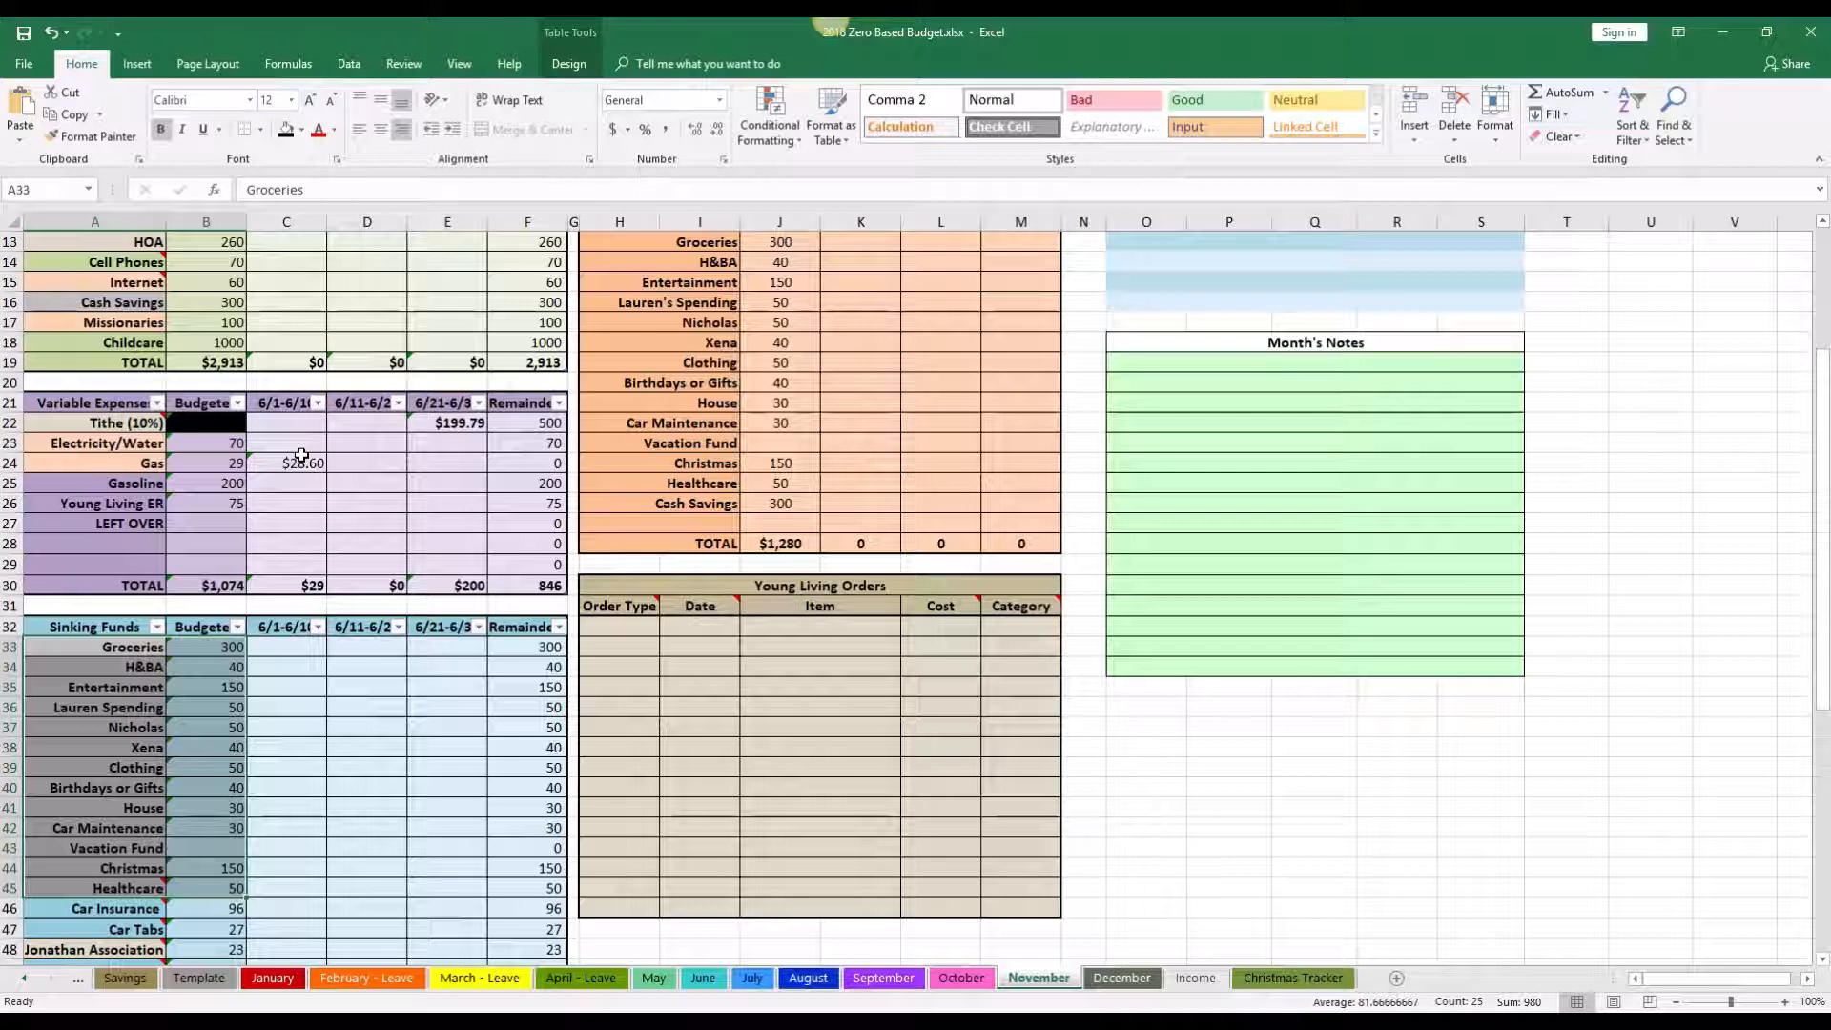
scroll(301, 456, down, 1)
scroll(668, 382, up, 4)
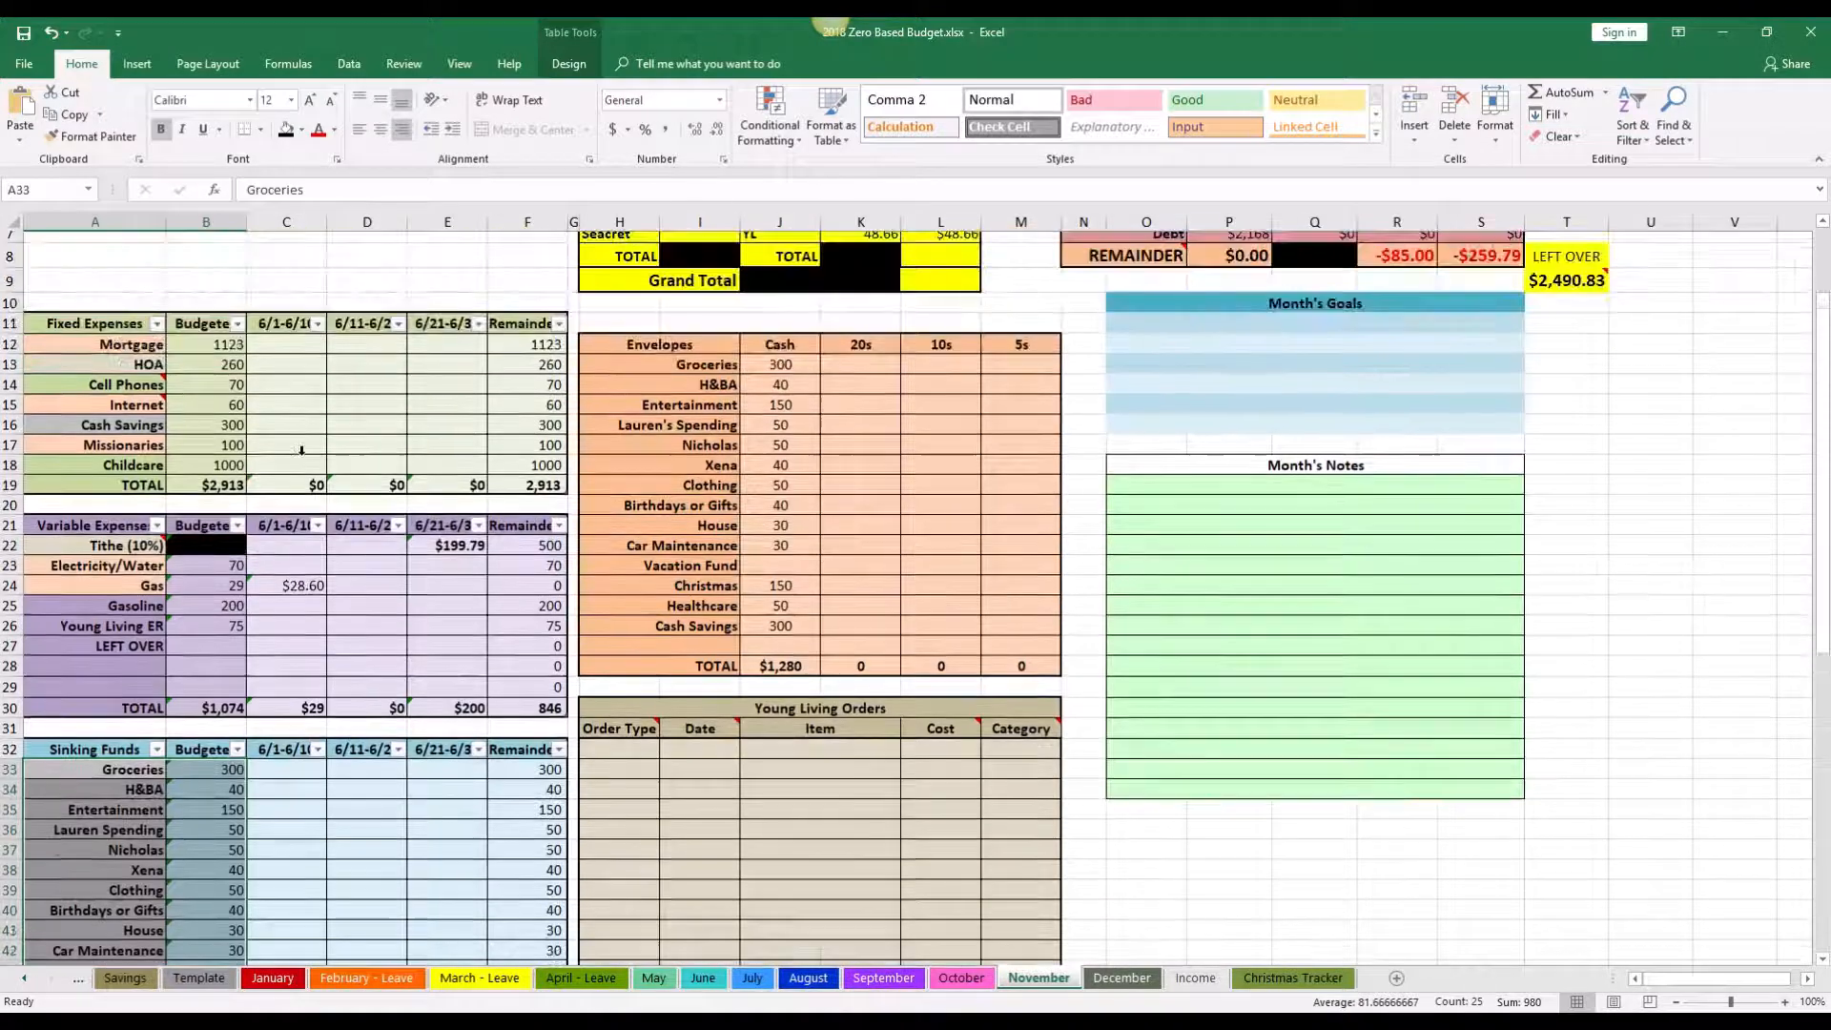
drag(658, 416, 1054, 741)
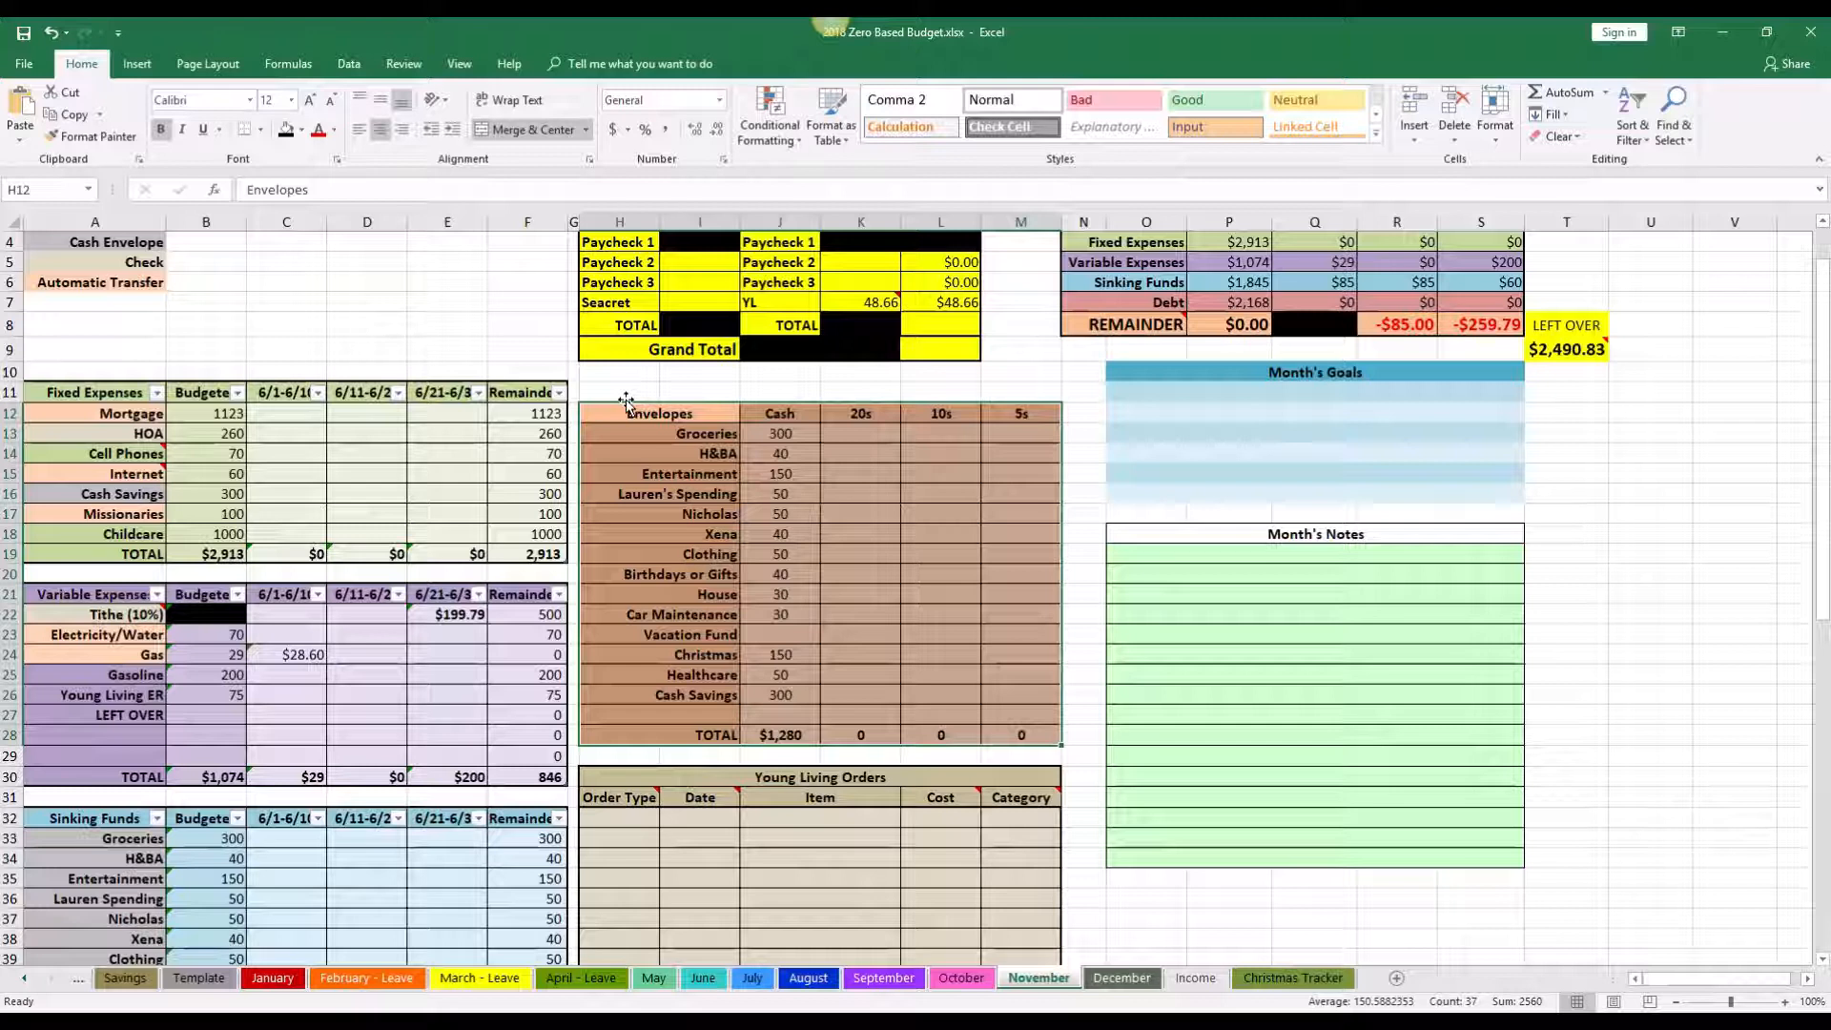
Step: Split the H&BA envelope's cash into bills by entering 1 under 20s, 1 under 10s and 2 under 5s
click(870, 431)
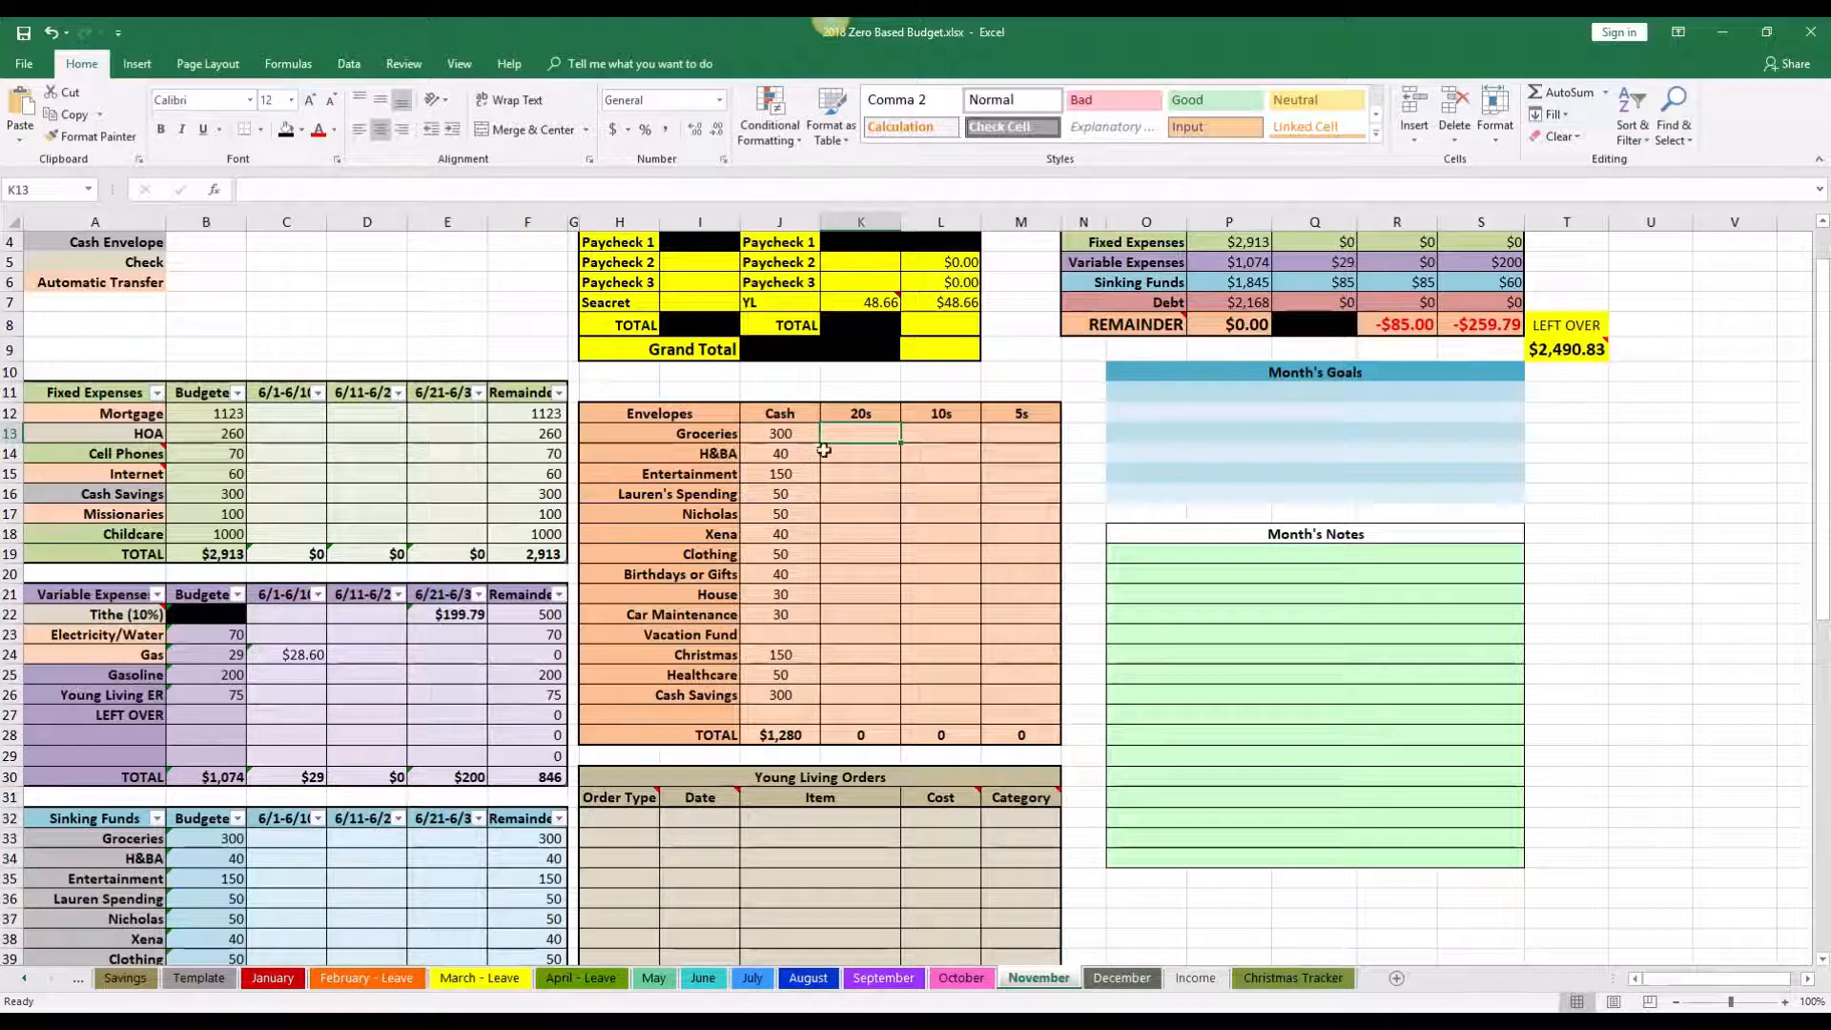
click(842, 451)
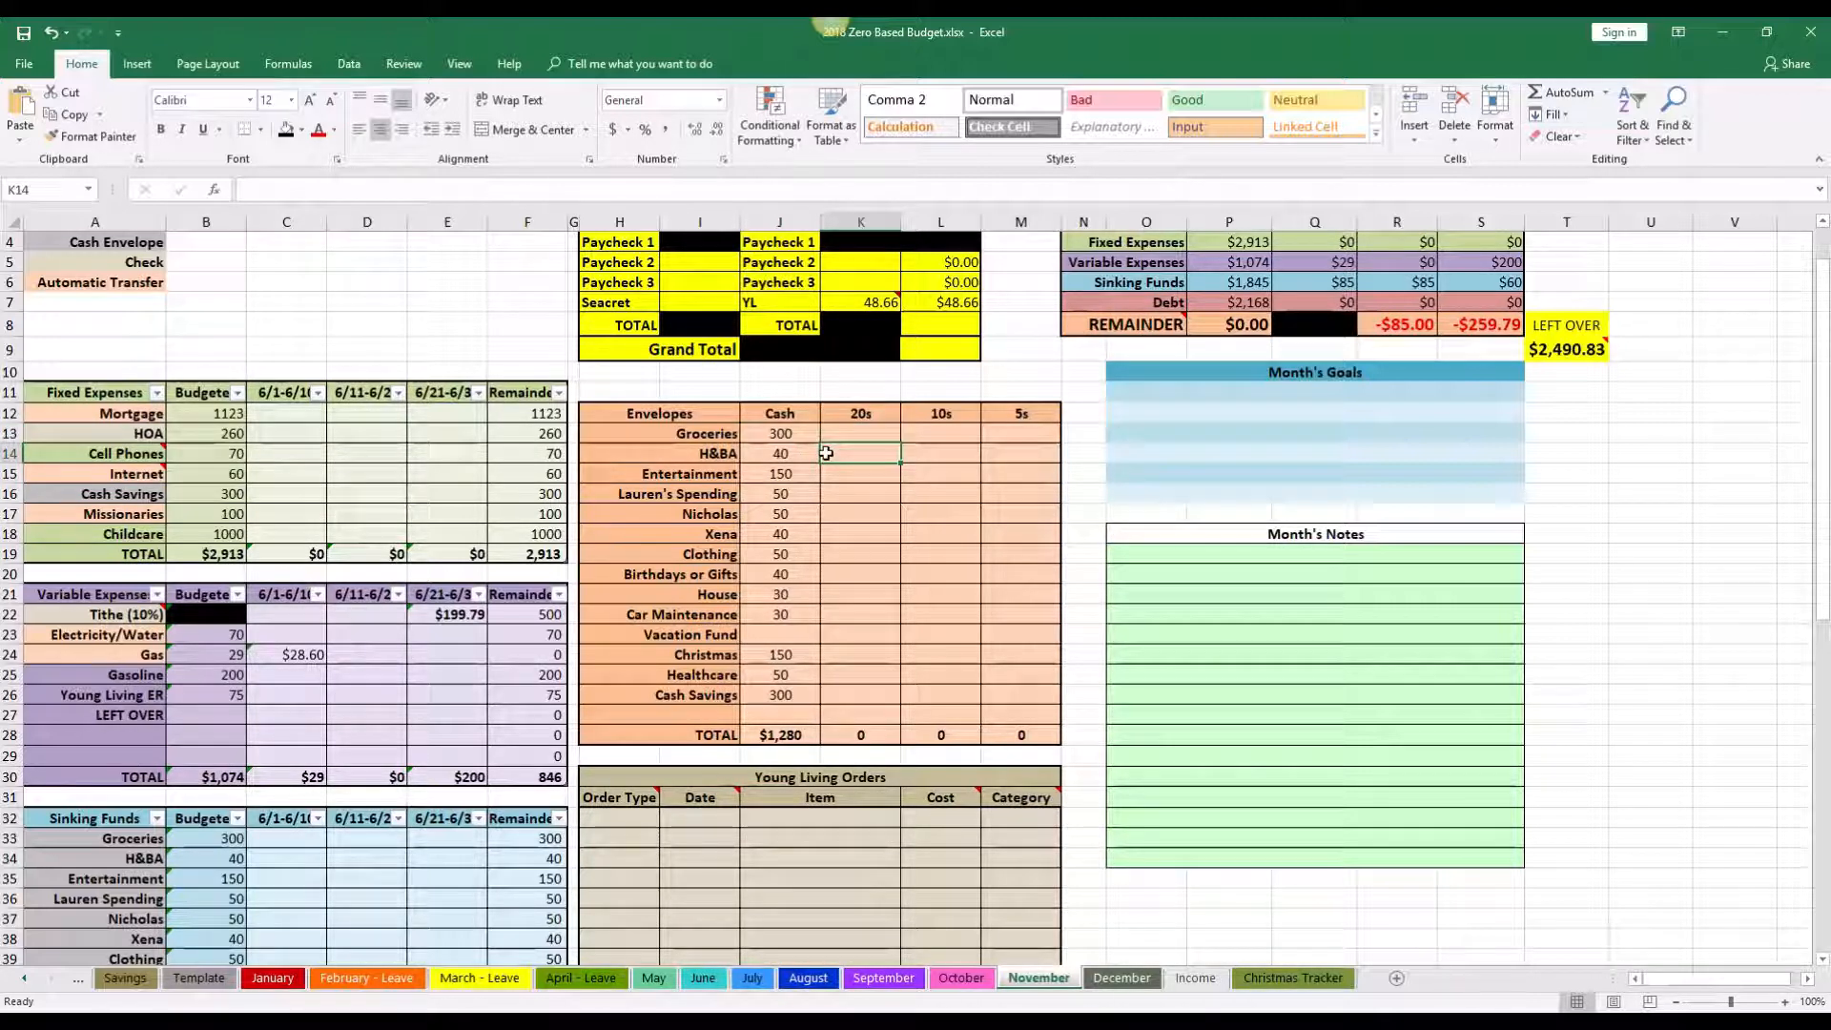
key(F2)
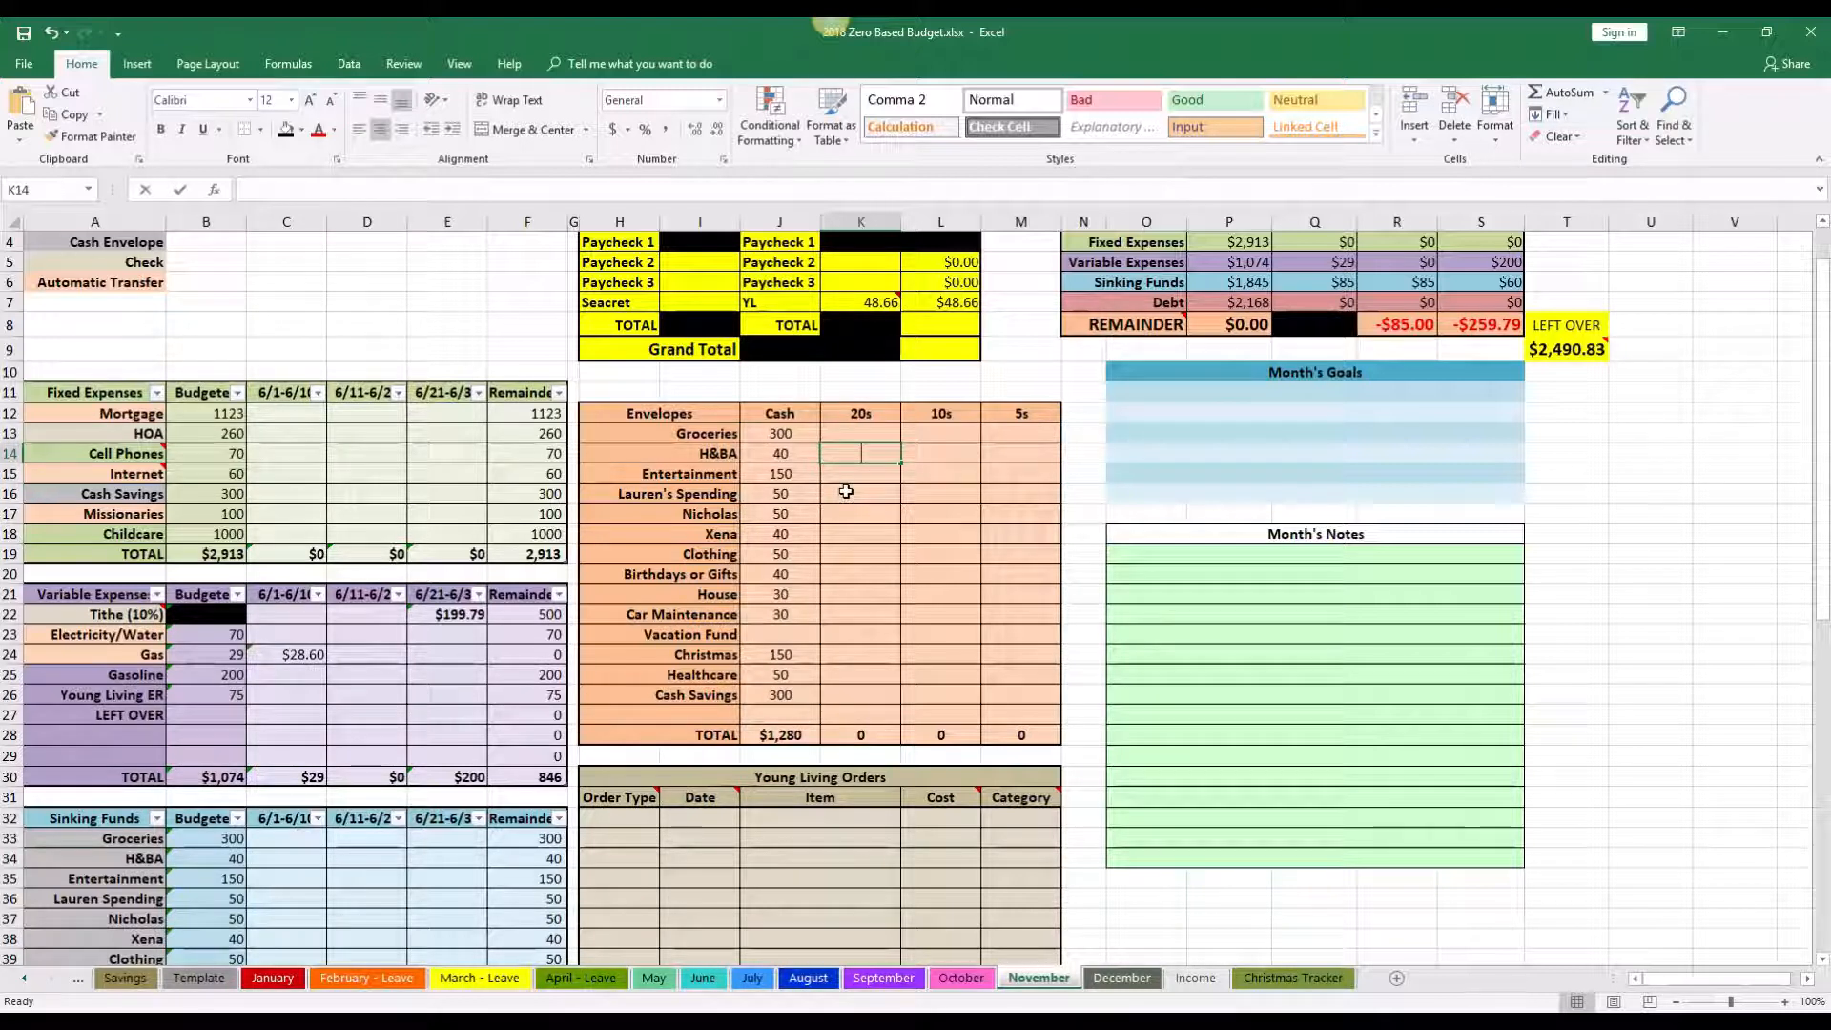
text(1)
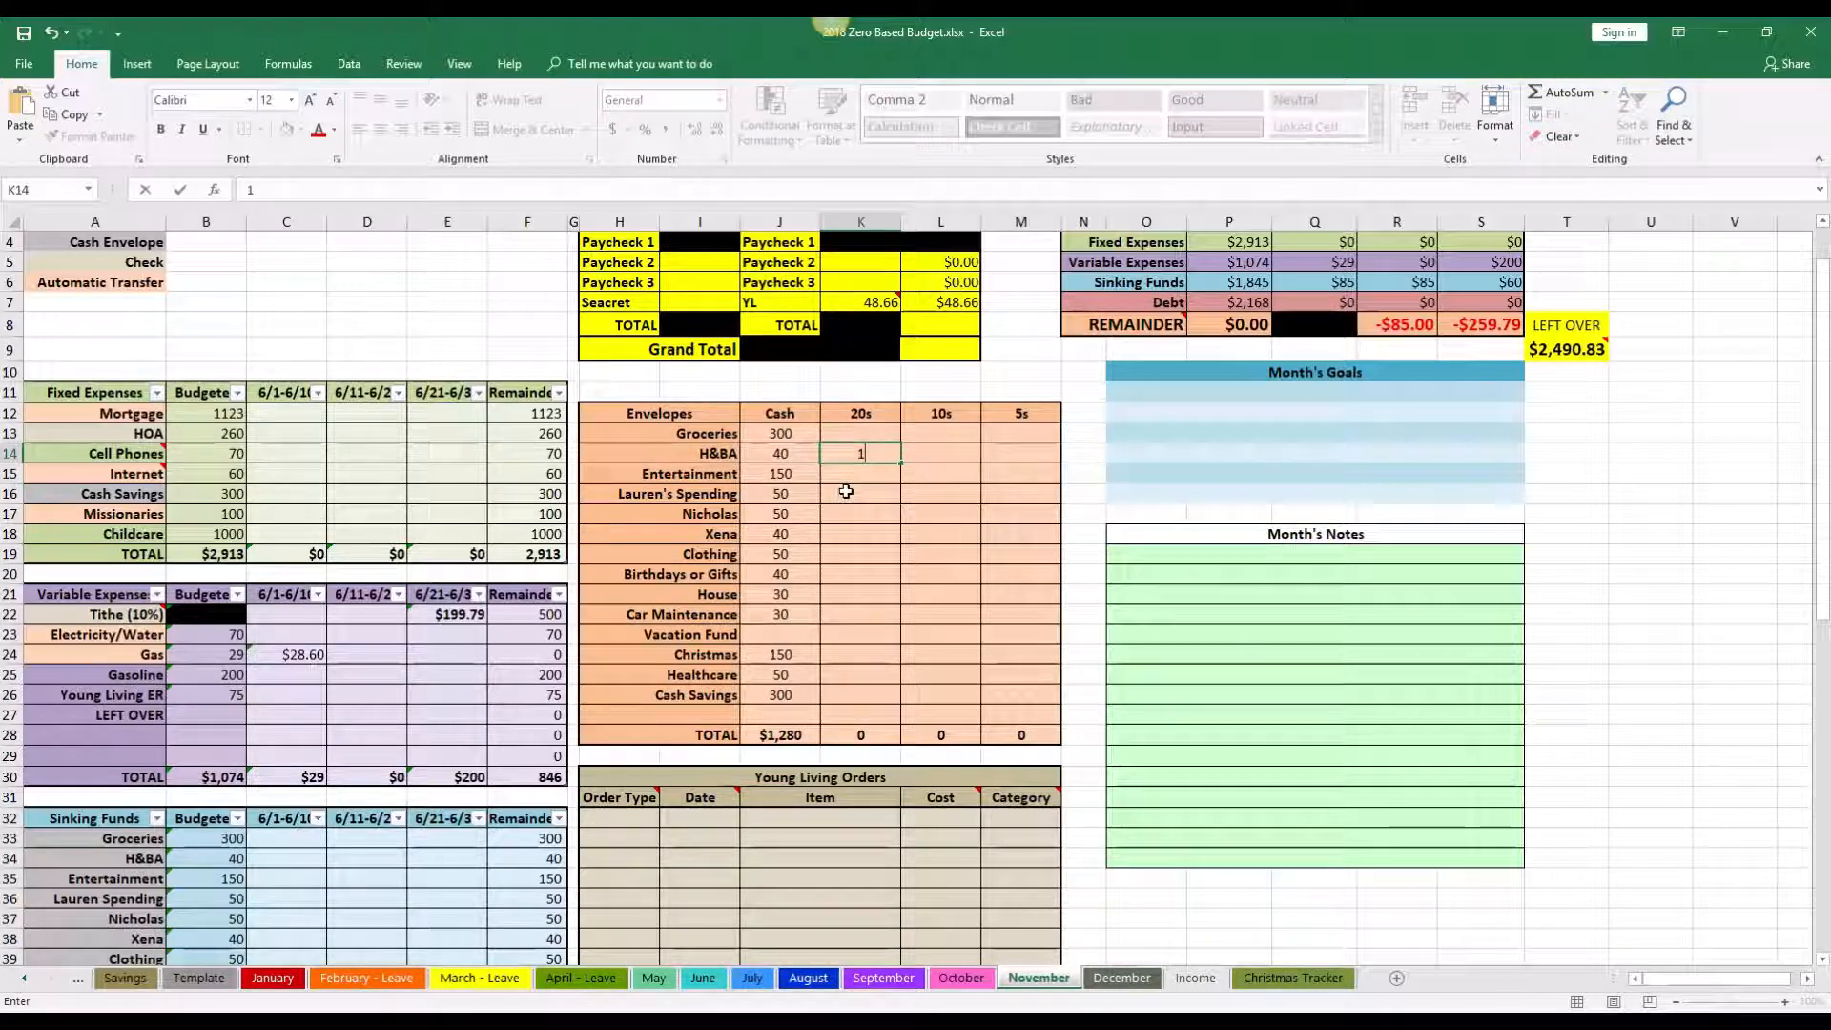
key(Tab)
text(1)
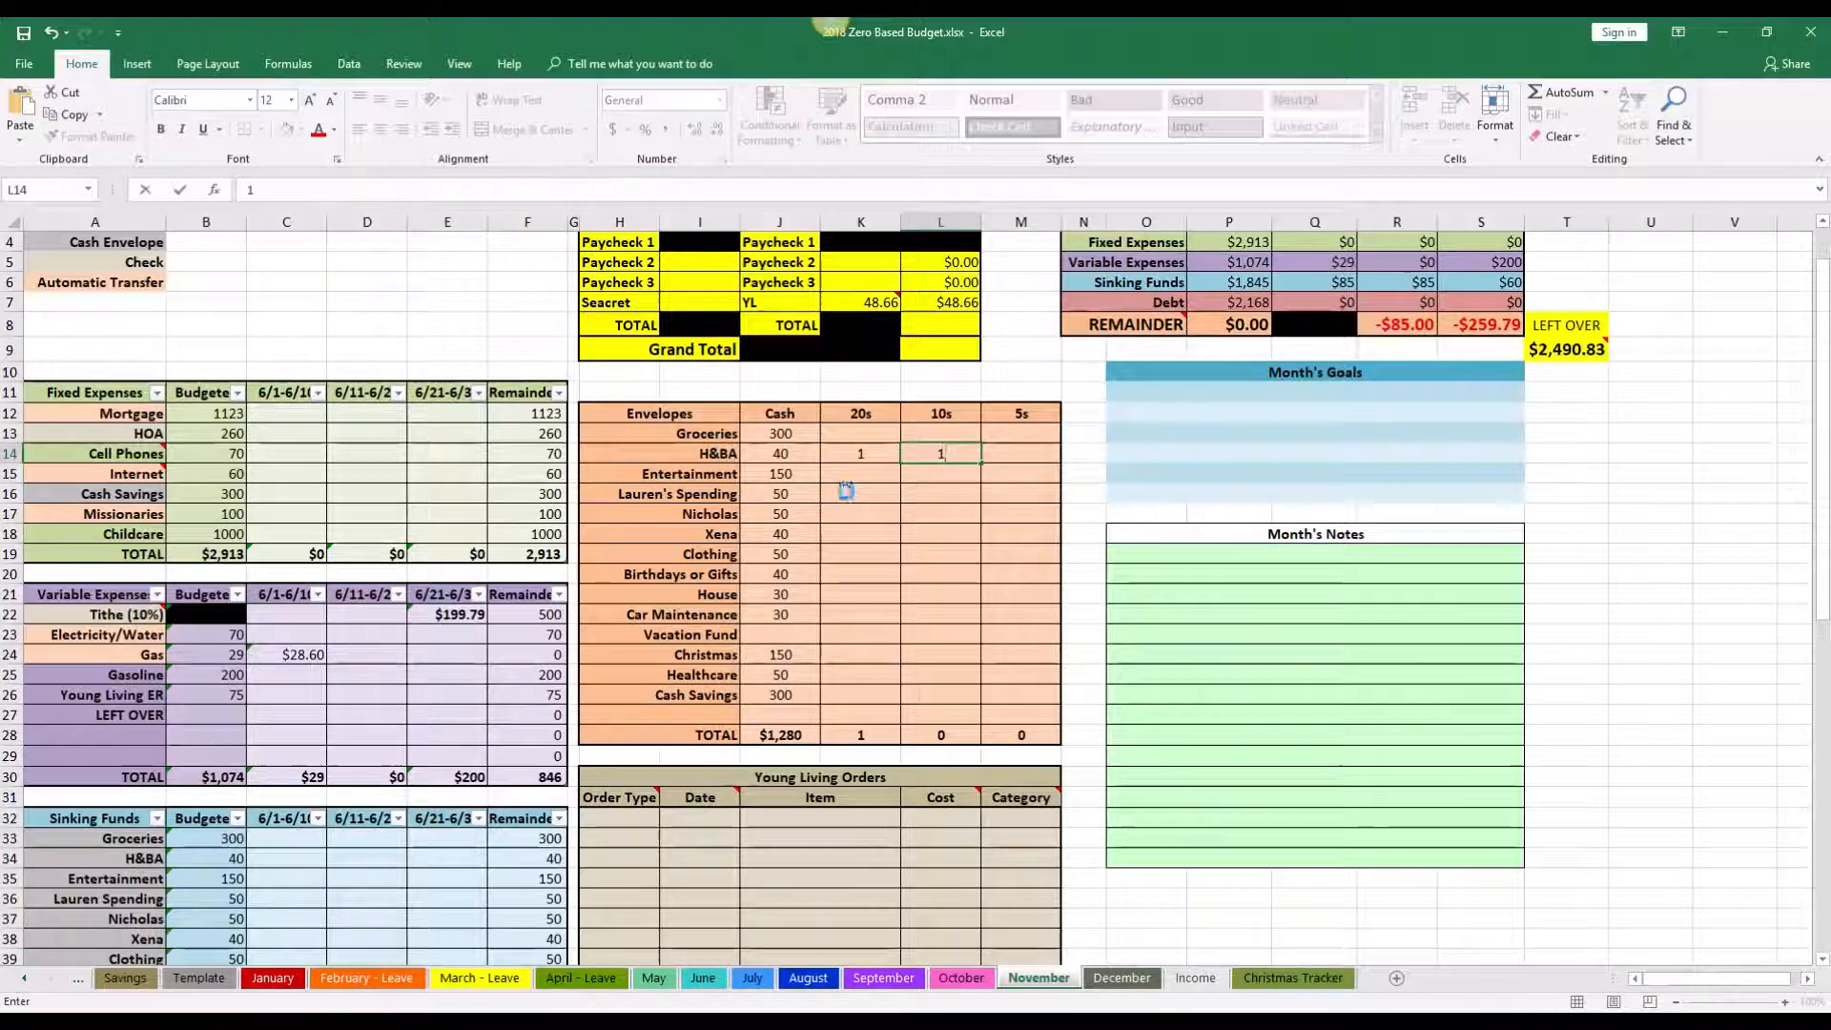
key(Tab)
key(F2)
text(2)
key(Return)
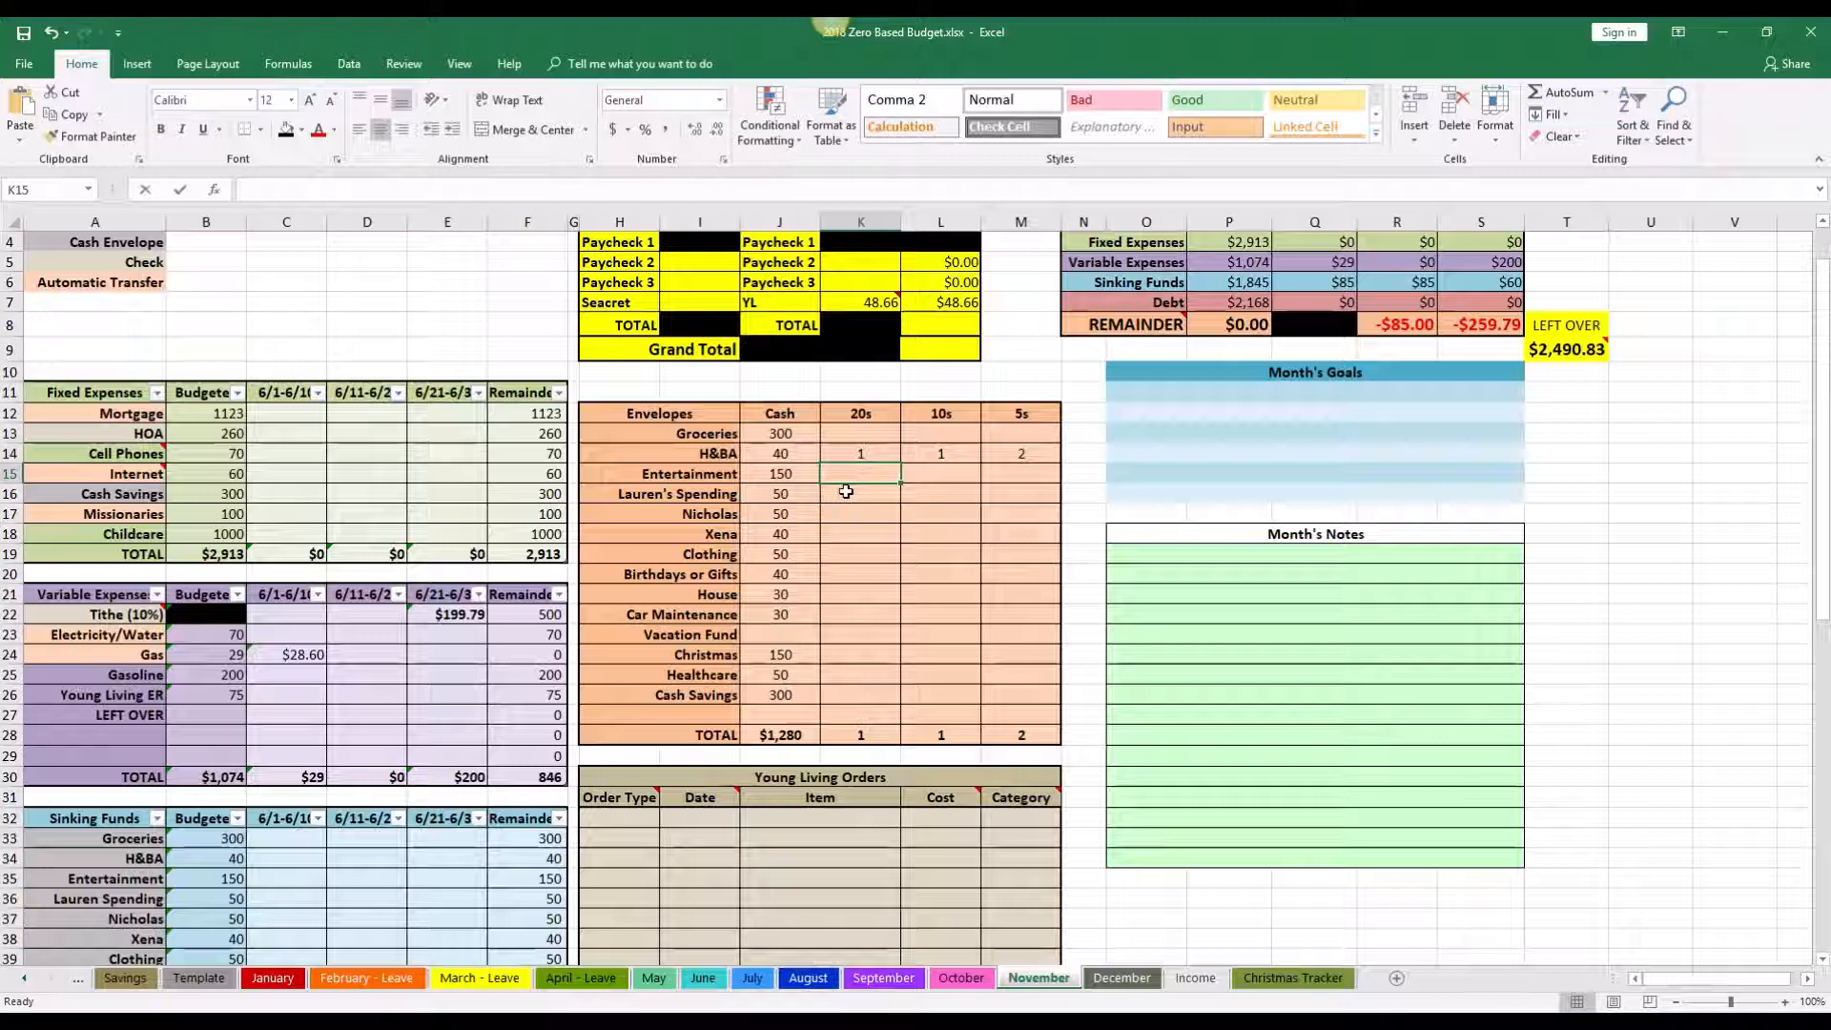
Step: Split the Entertainment envelope's cash into bills by entering 7 under 20s and 1 under 10s
text(7)
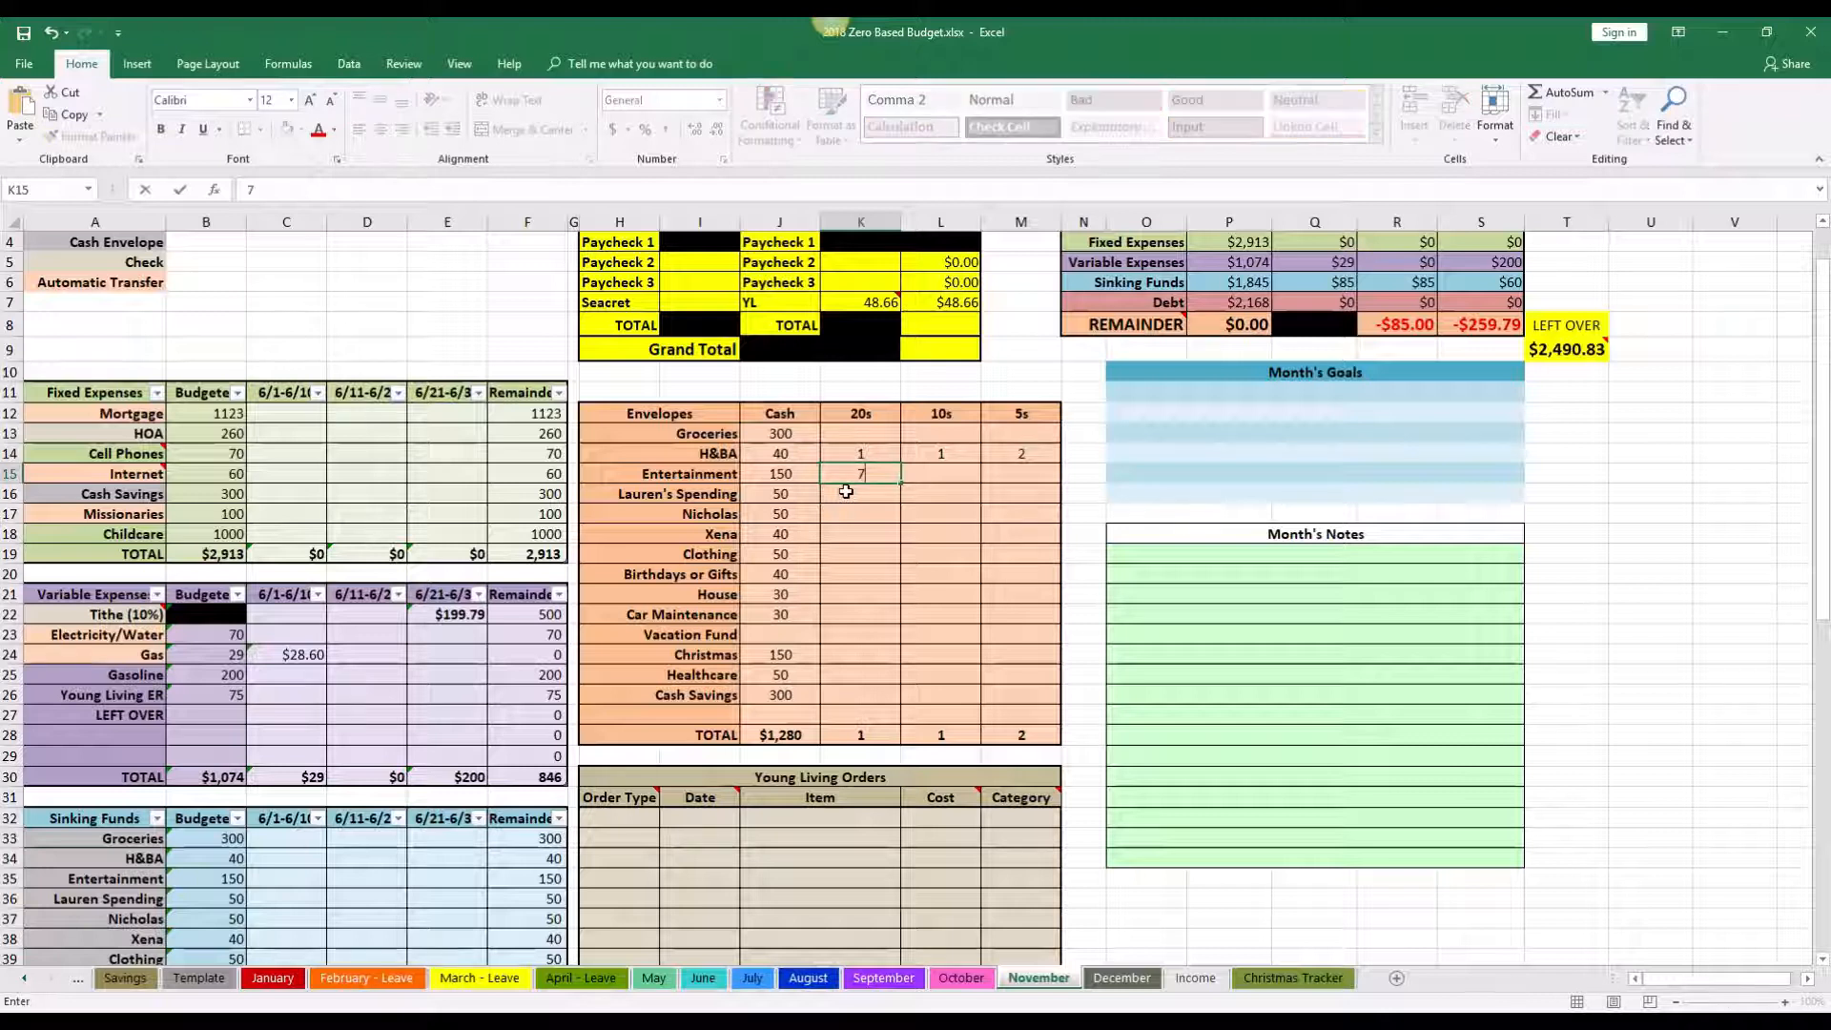
key(Tab)
text(1)
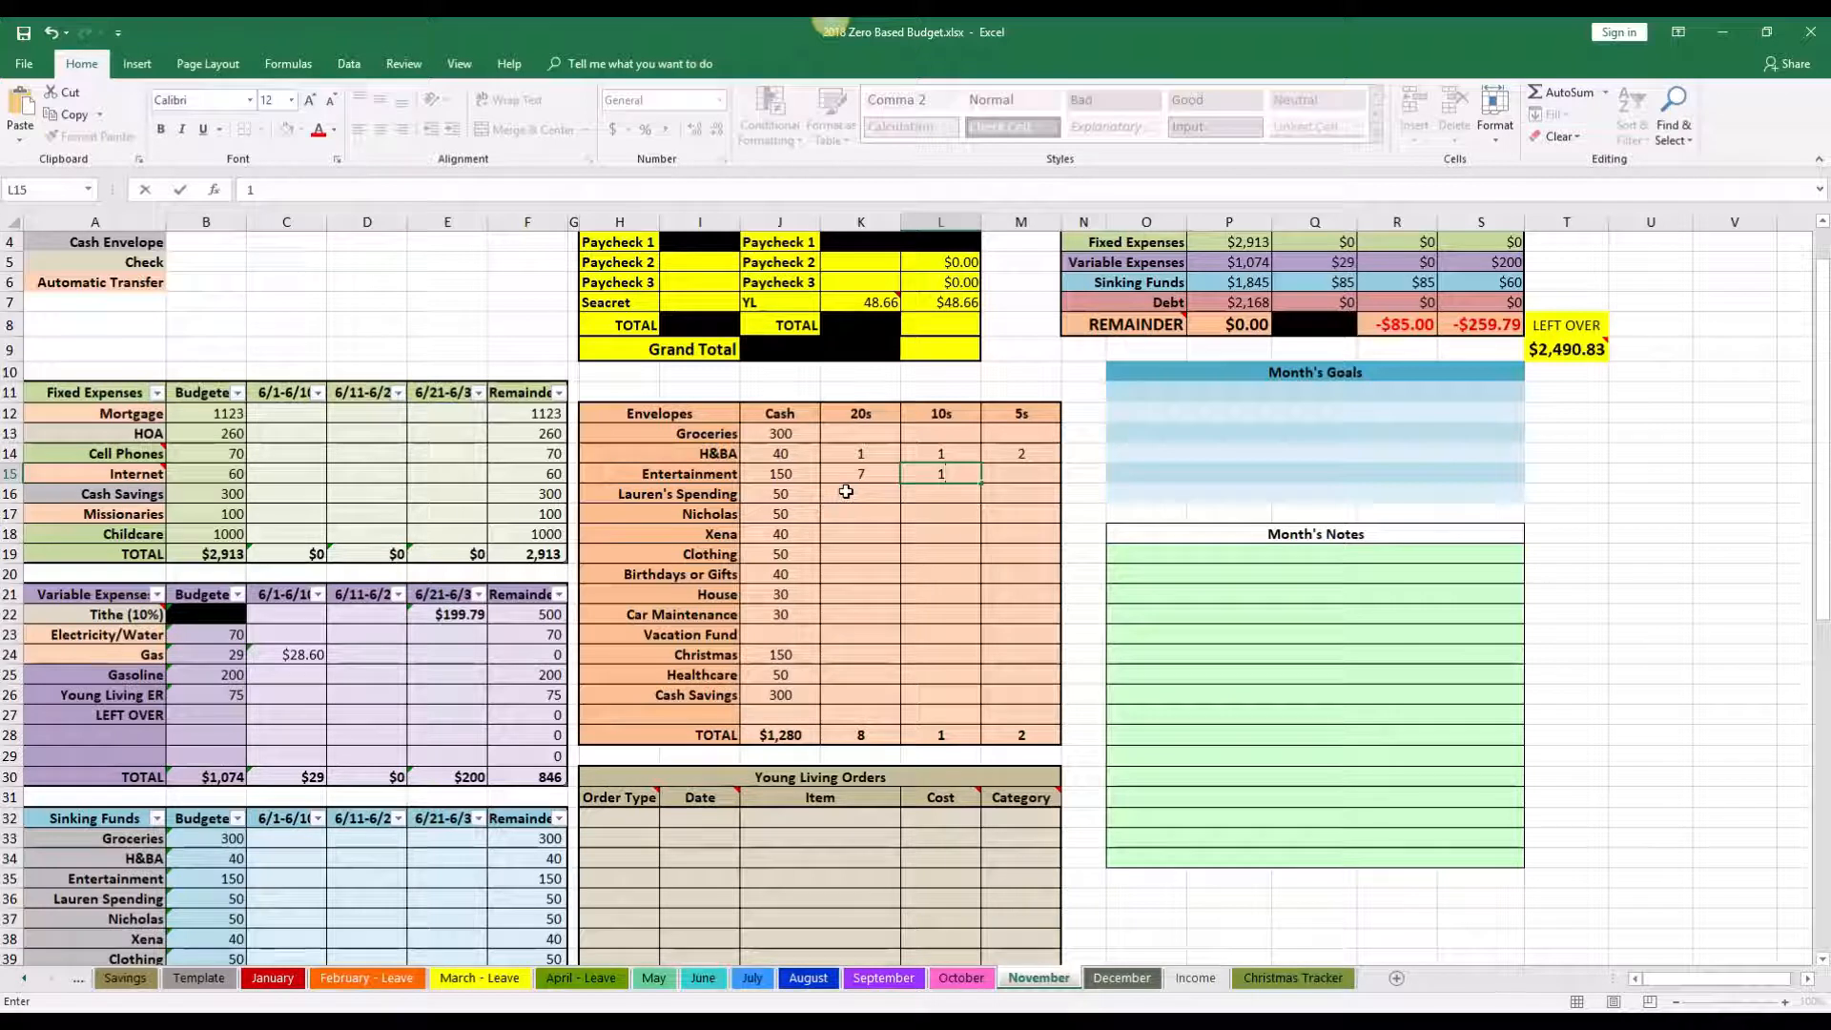
key(Return)
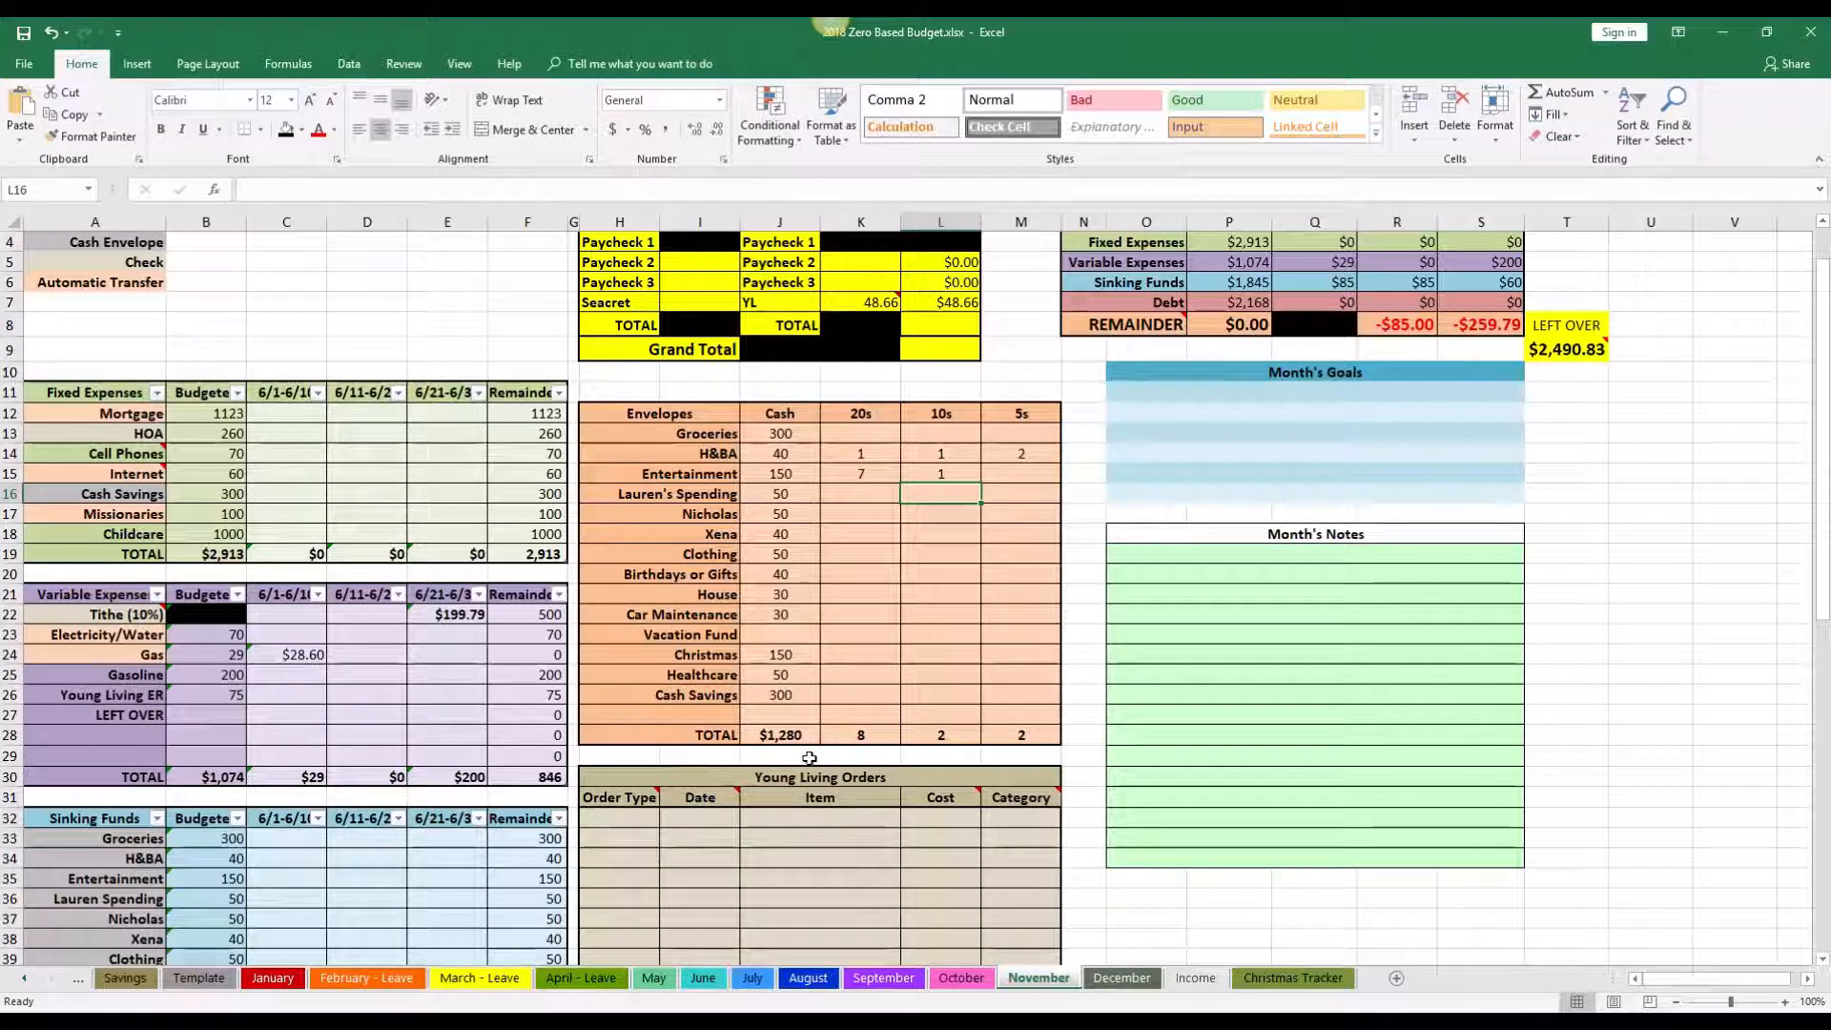
Step: Inspect the Envelopes table's TOTAL formulas for Cash, 20s, 10s and 5s
click(780, 734)
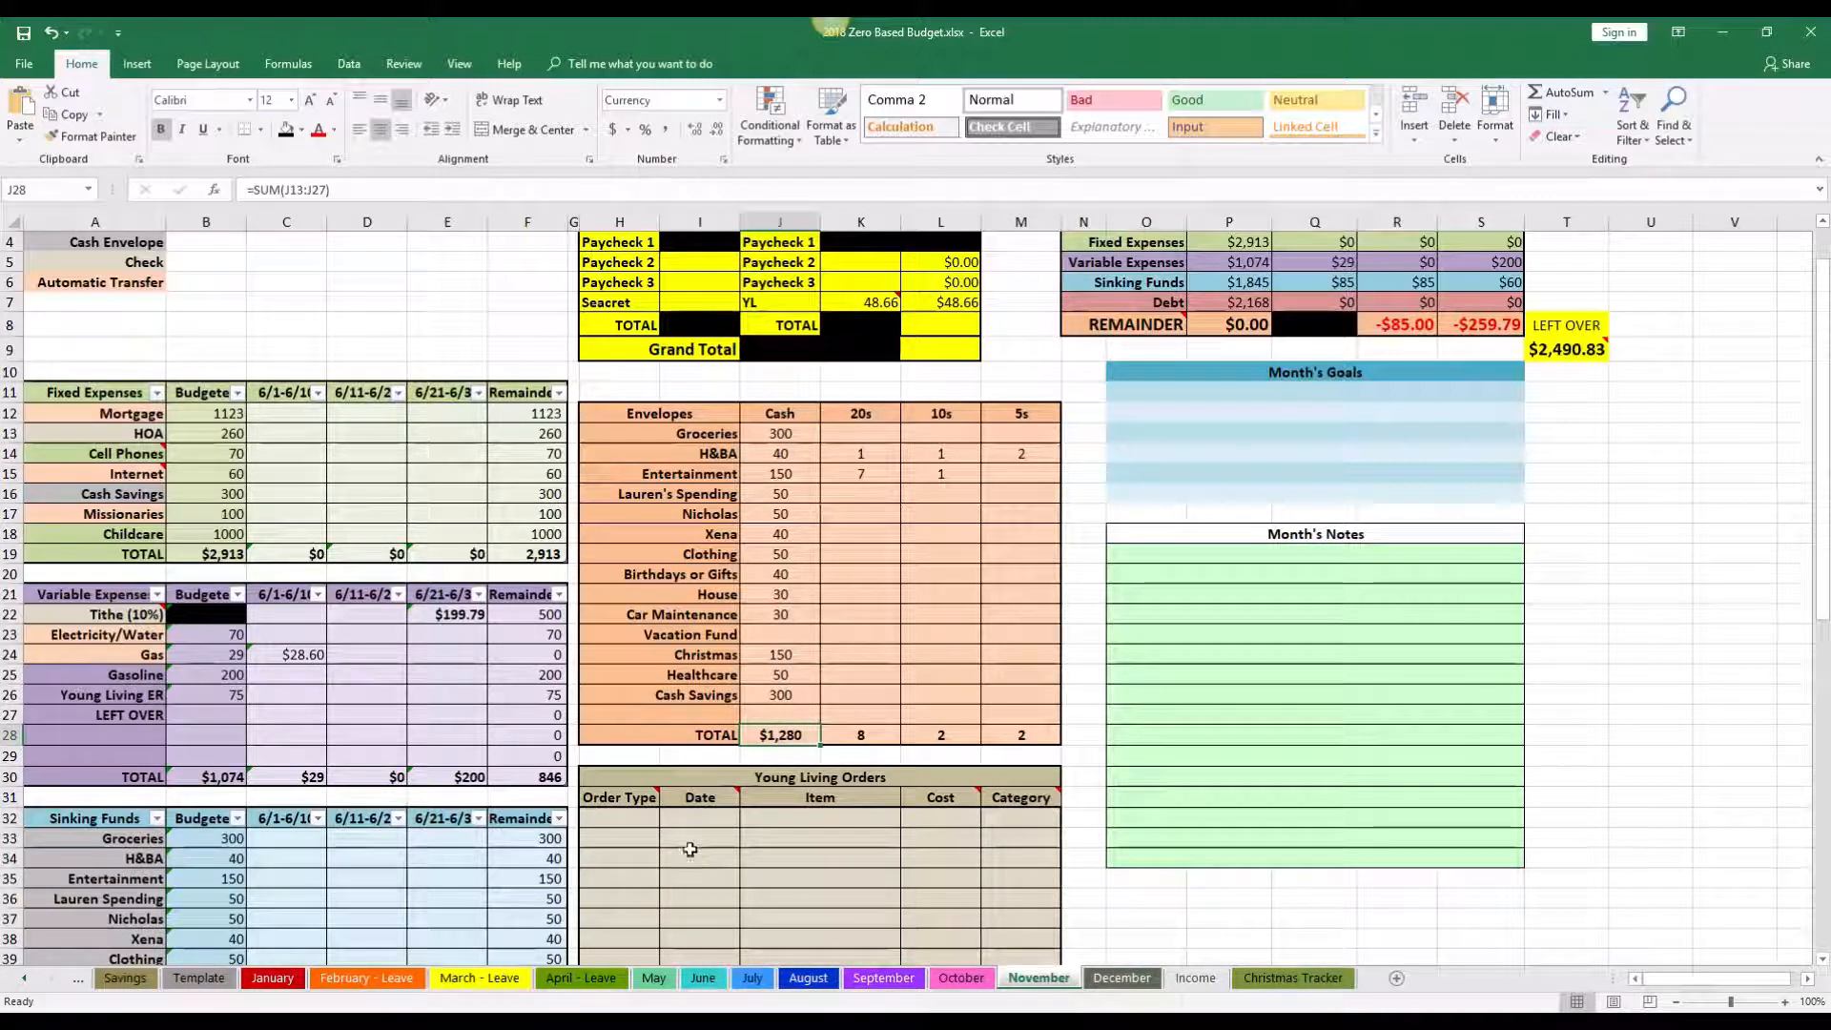
click(888, 732)
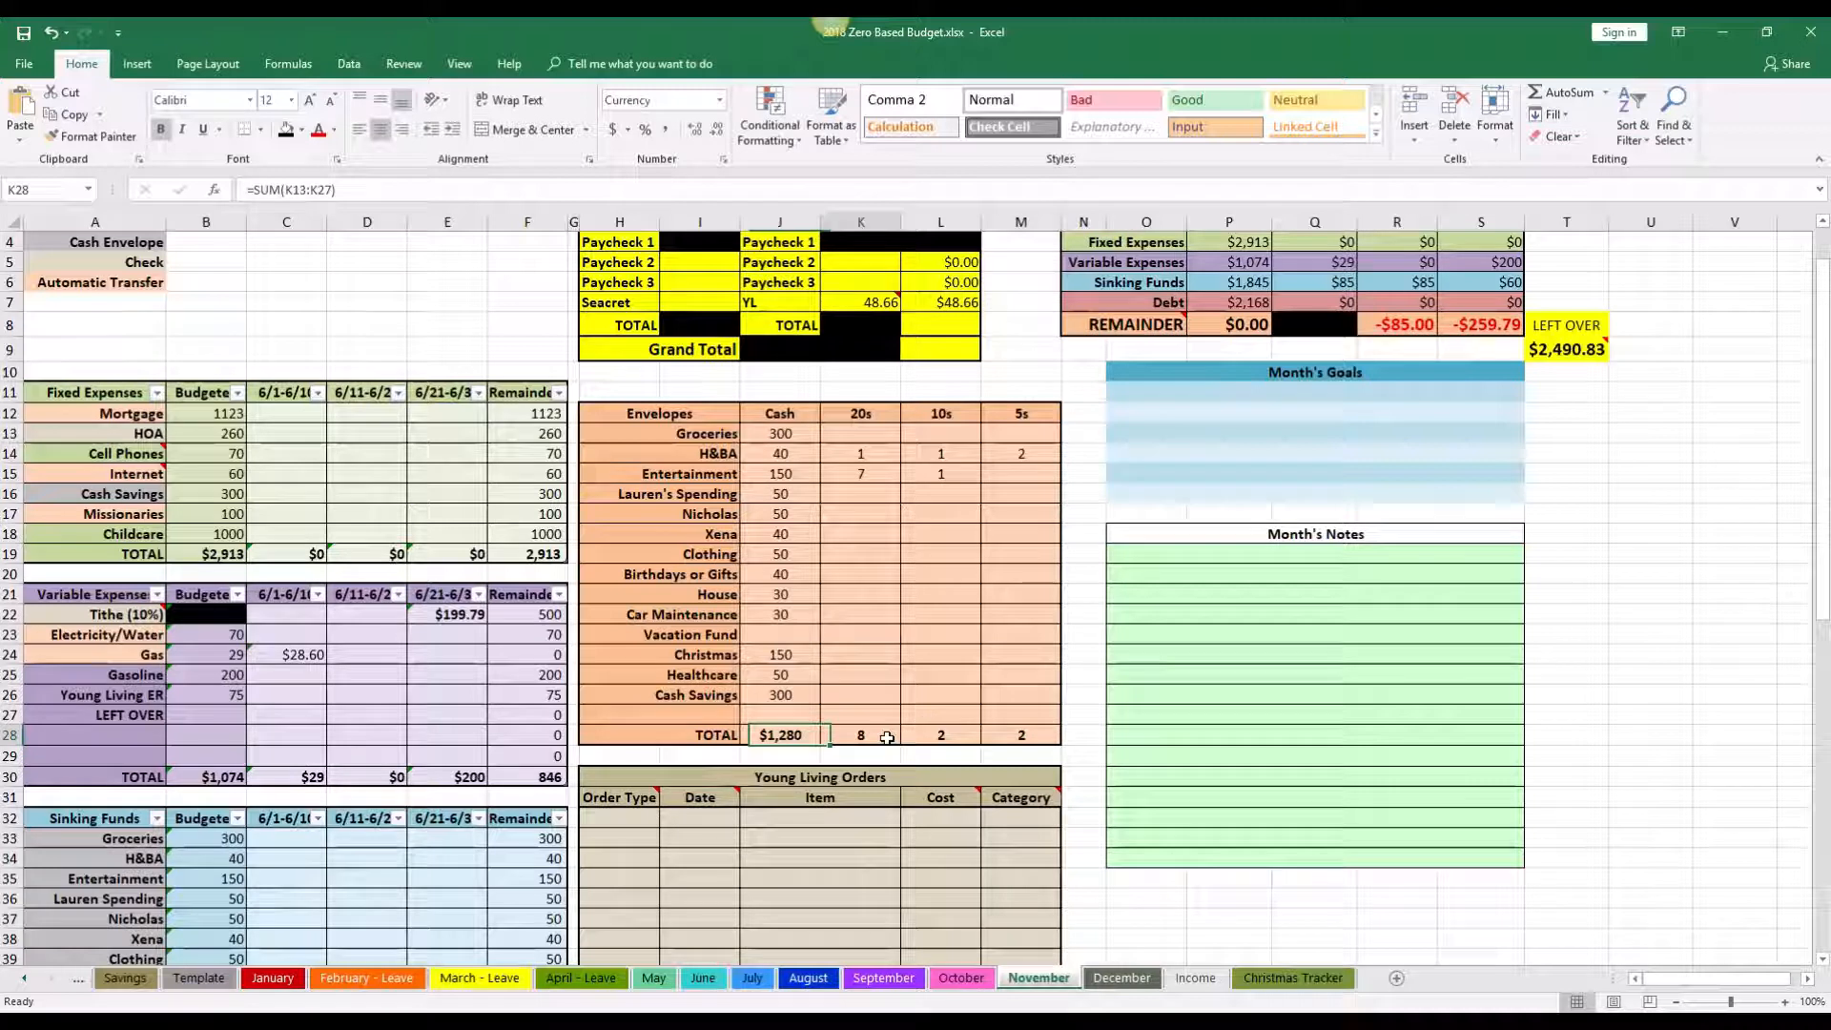
click(940, 732)
click(1015, 727)
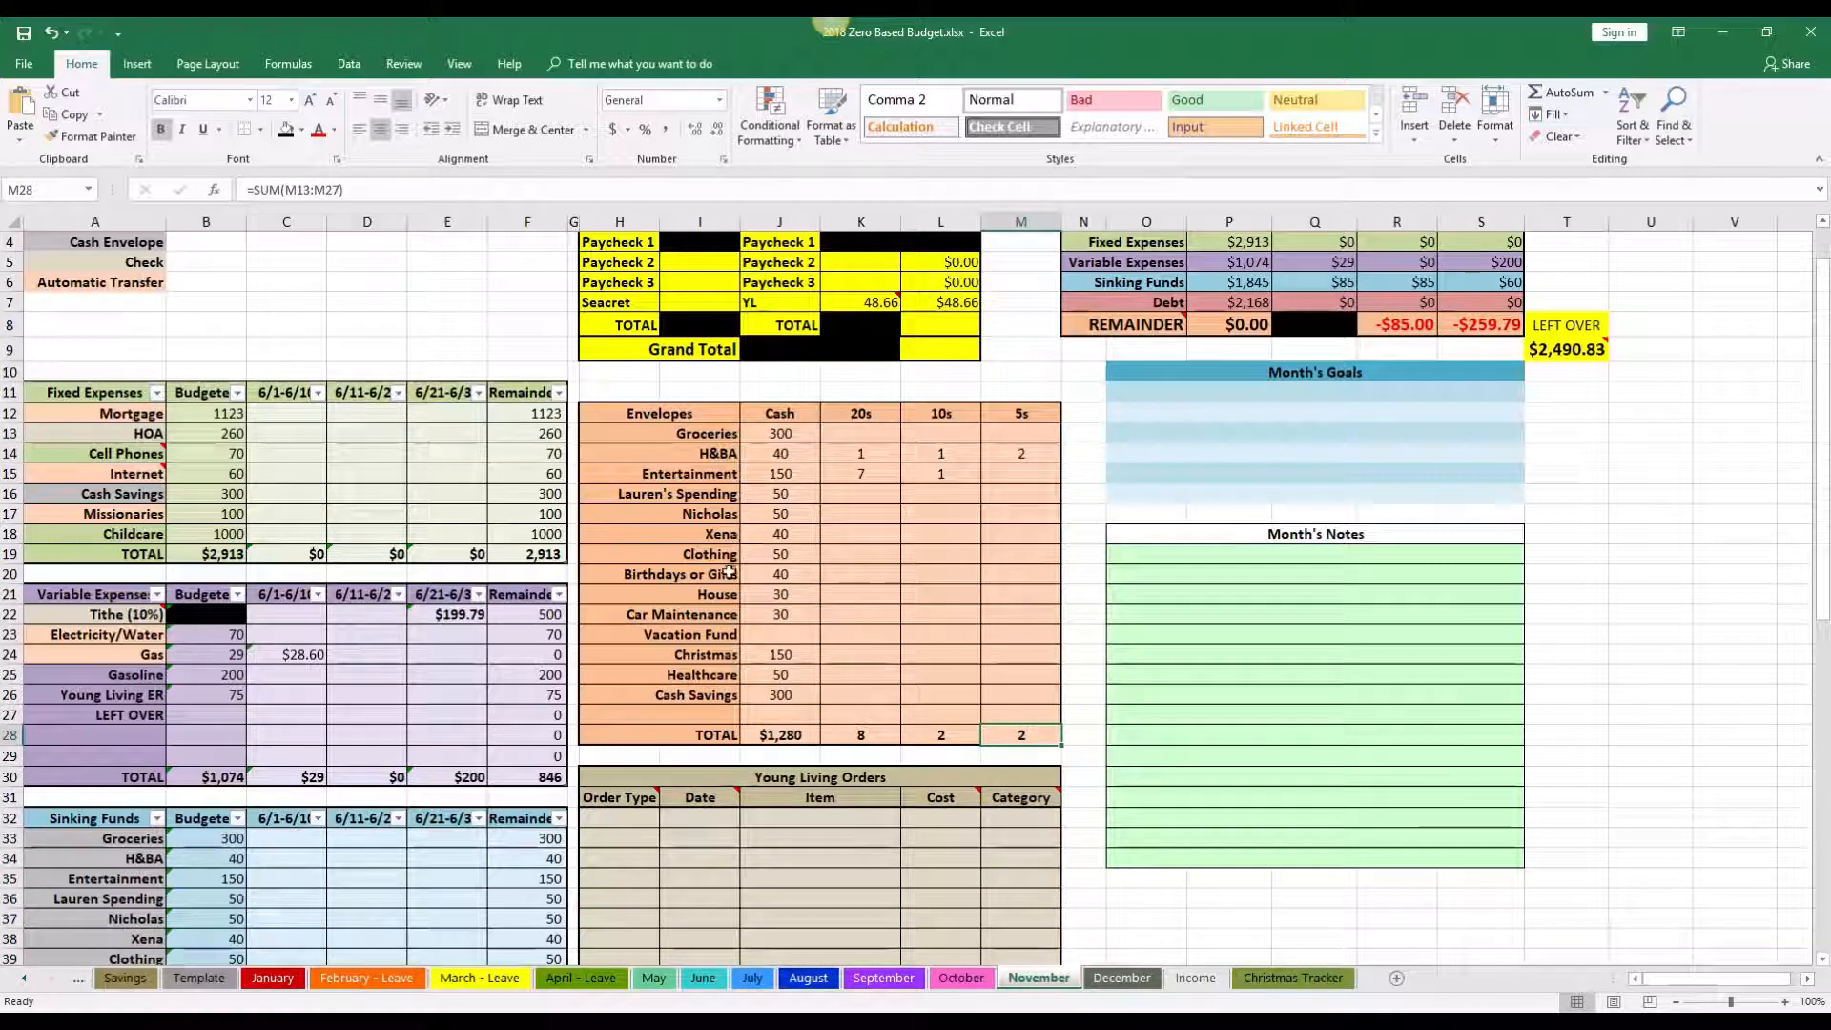
Step: Review the summary's Paycheck 1 column alongside the Mortgage budget, the Envelopes Cash total and the Gas payment for 6/1-6/10
scroll(763, 673, up, 1)
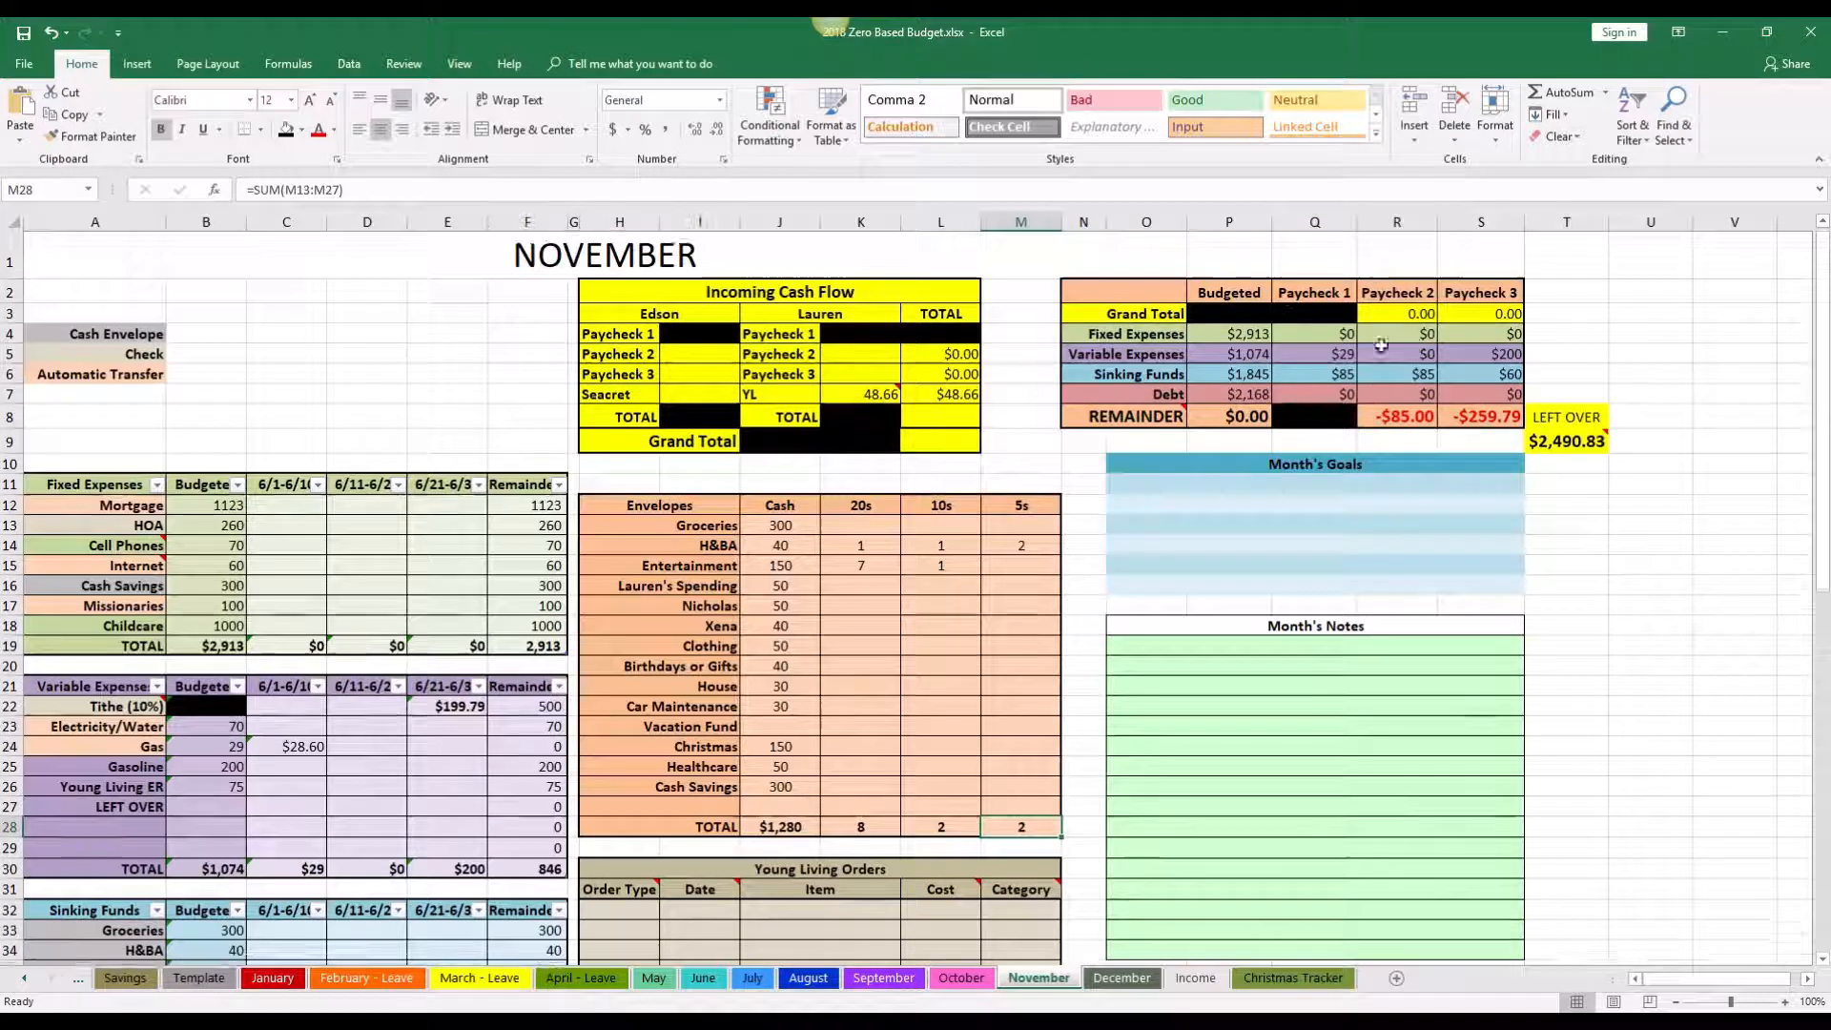
drag(1296, 295, 1297, 413)
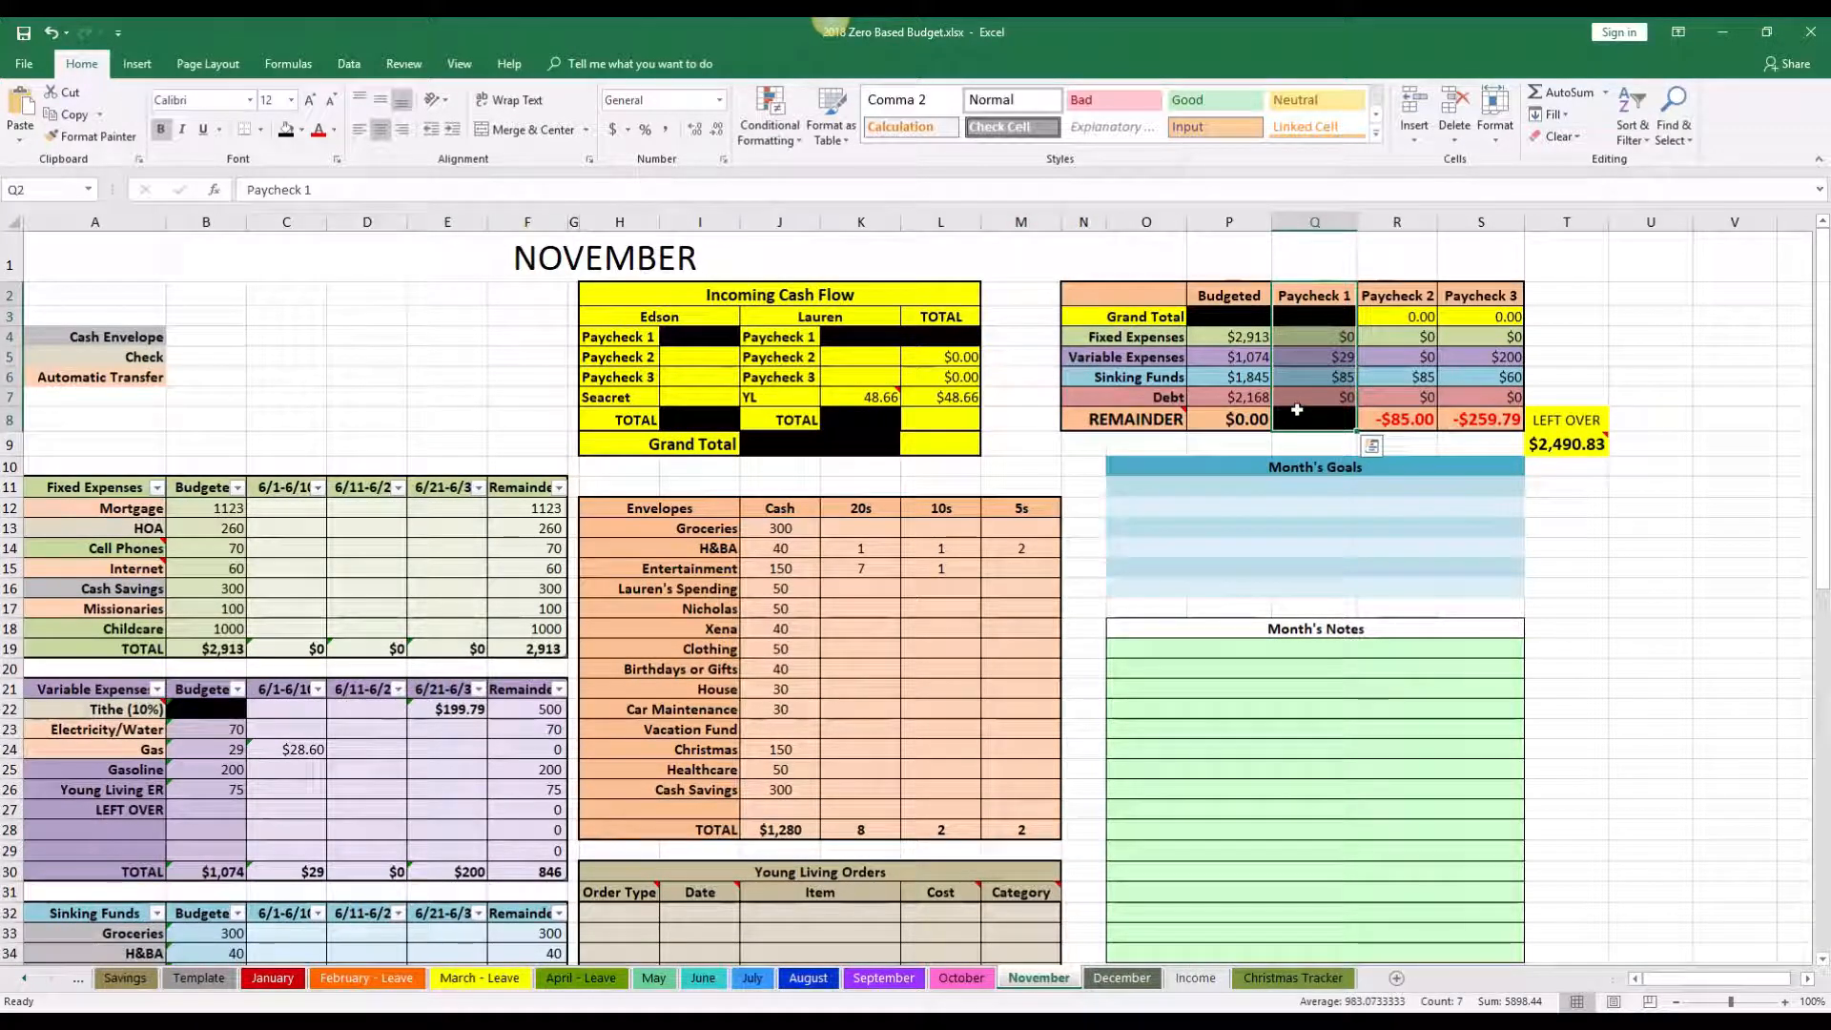
click(200, 513)
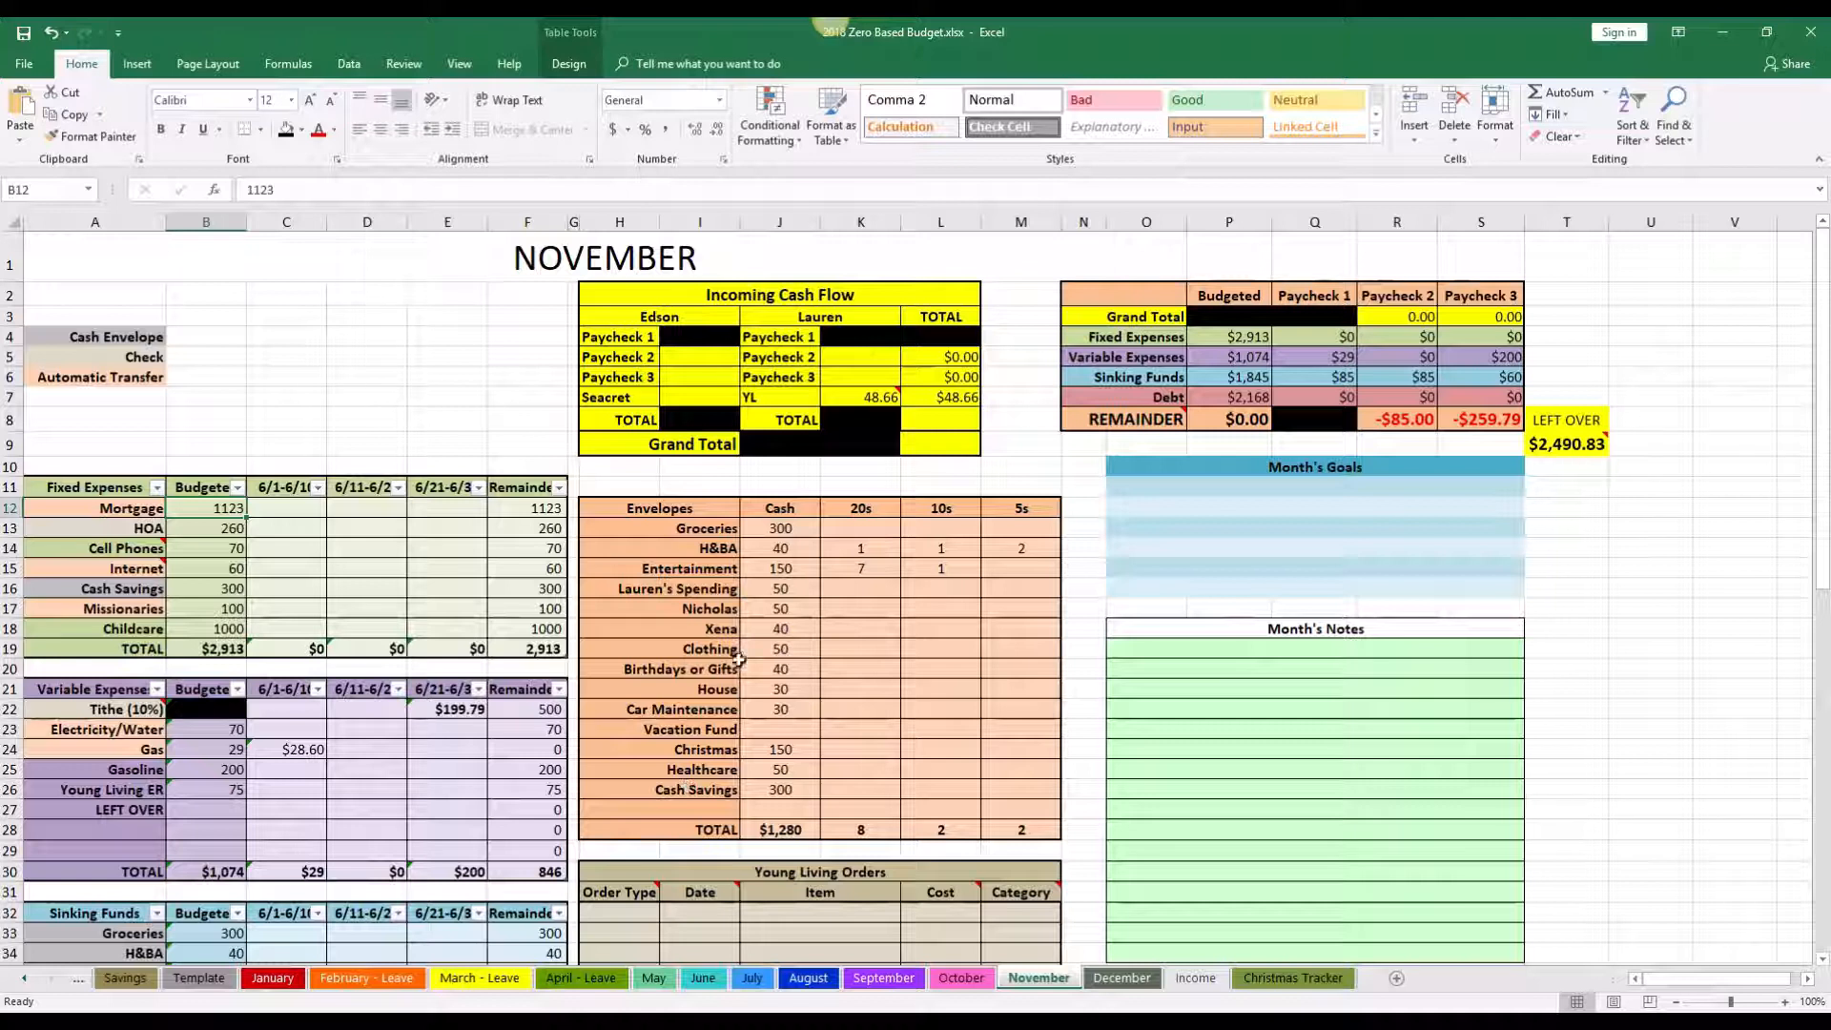
click(780, 828)
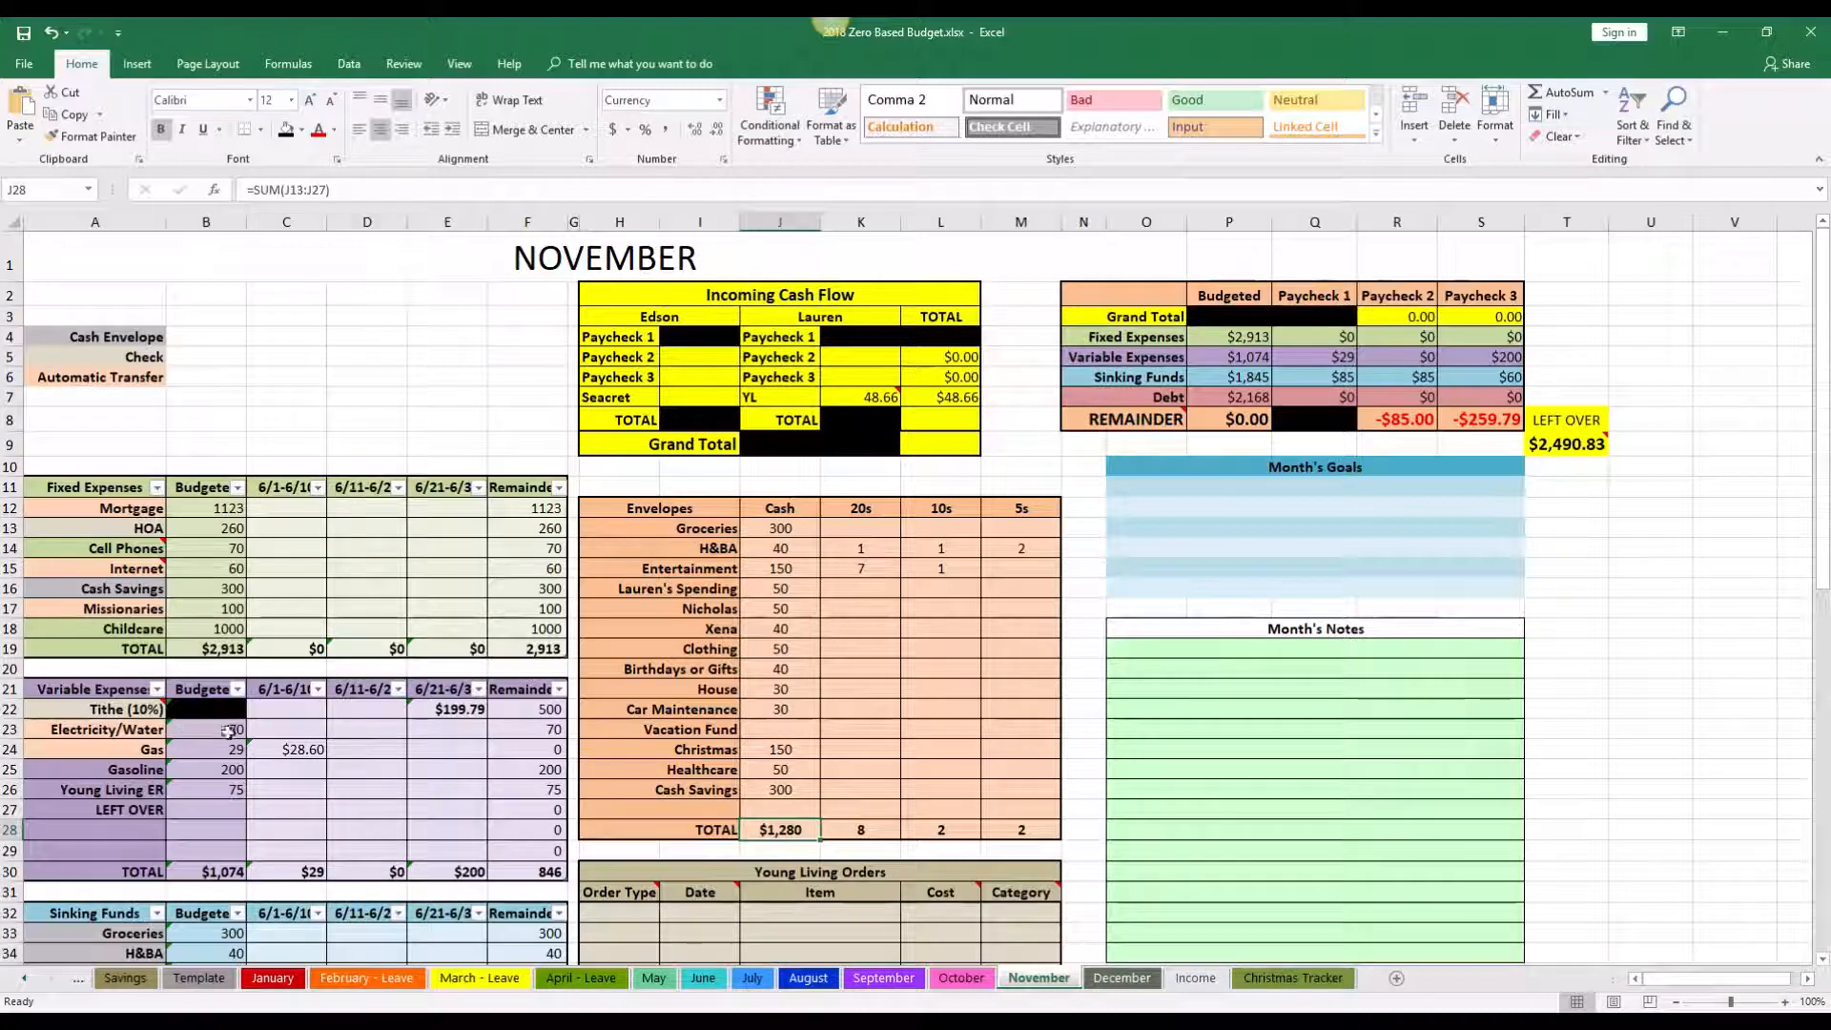
click(282, 750)
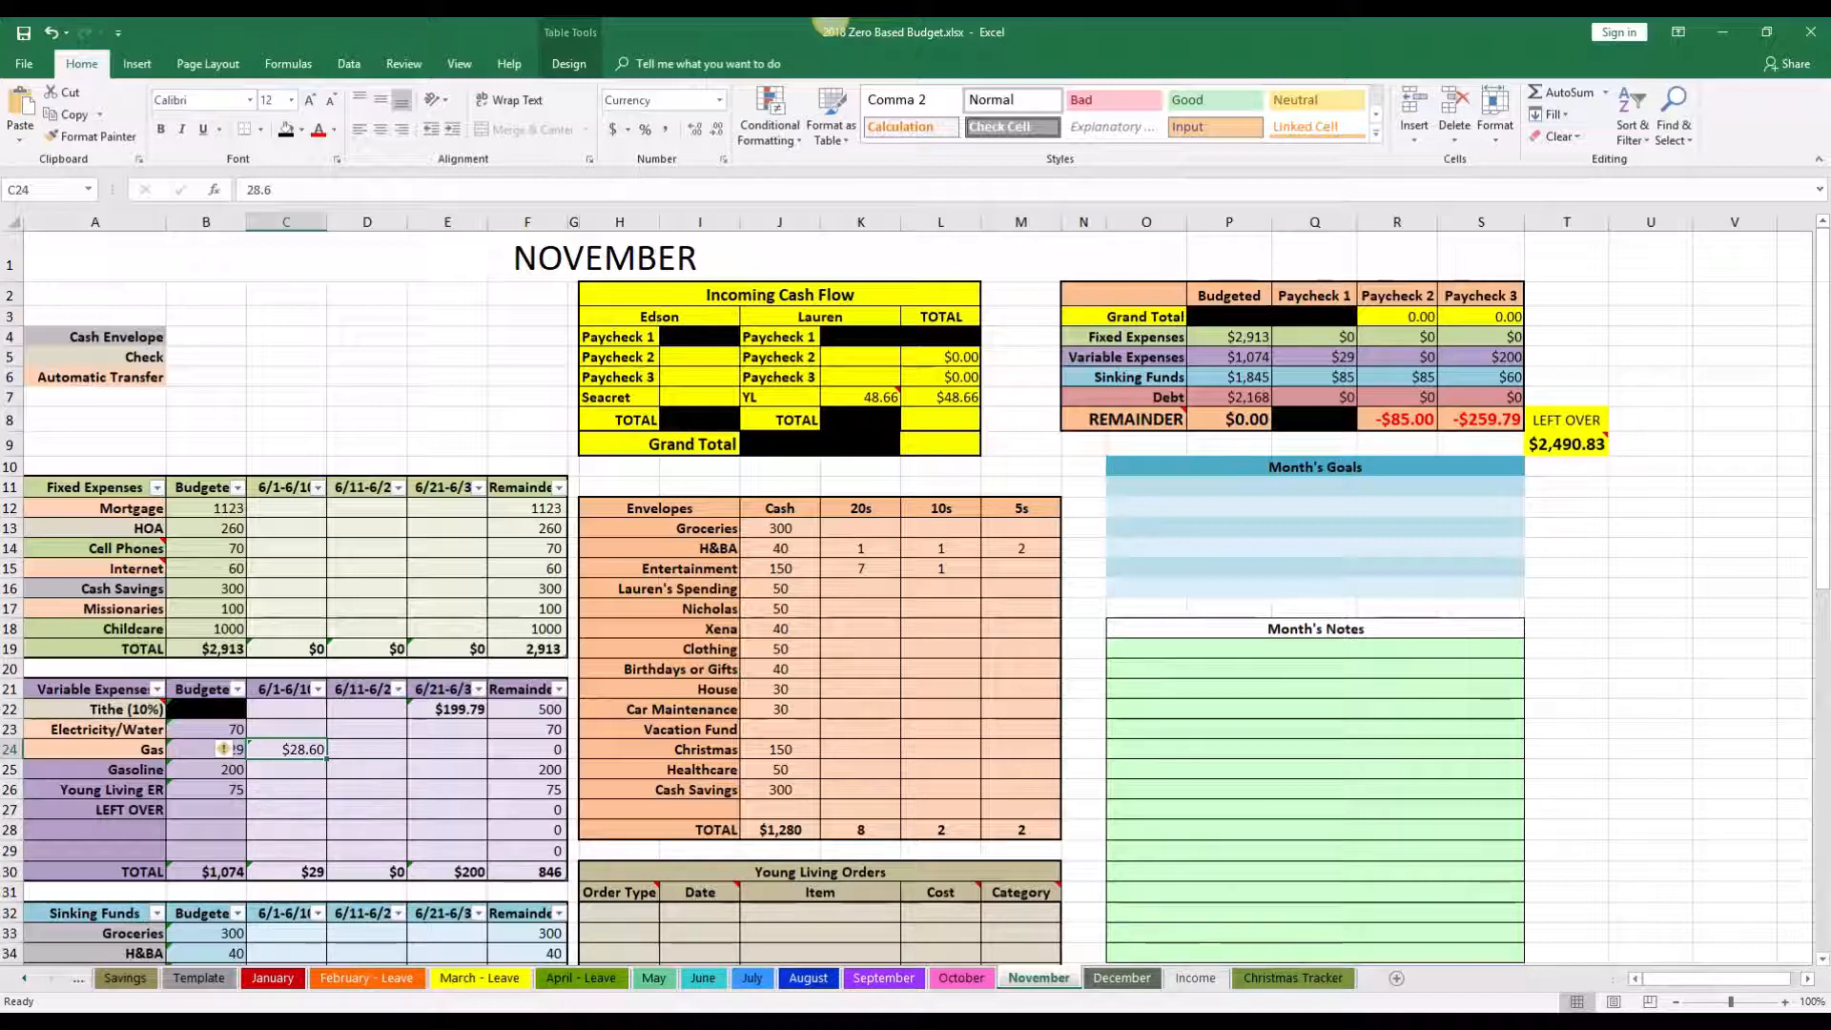
Step: Review the summary's LEFT OVER amount alongside the Great Lakes 432 budget in the Debt table
drag(1561, 420, 1558, 440)
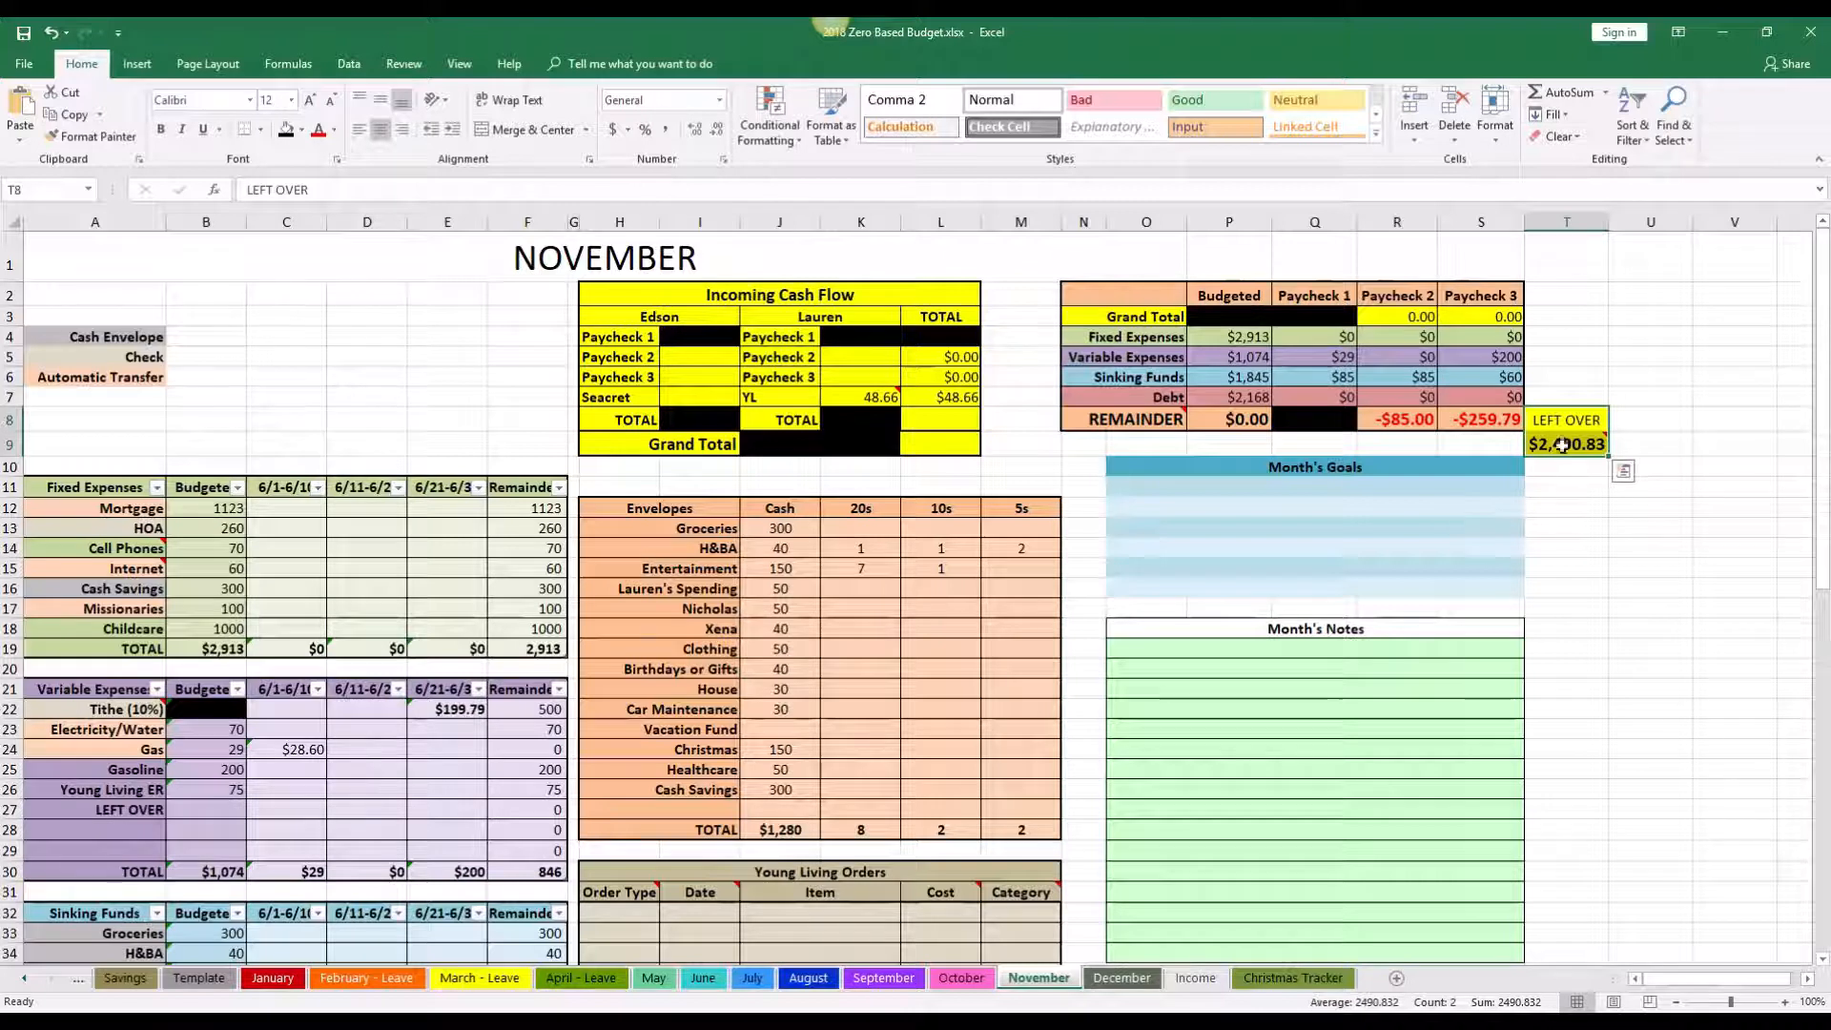
mouse_move(1567, 447)
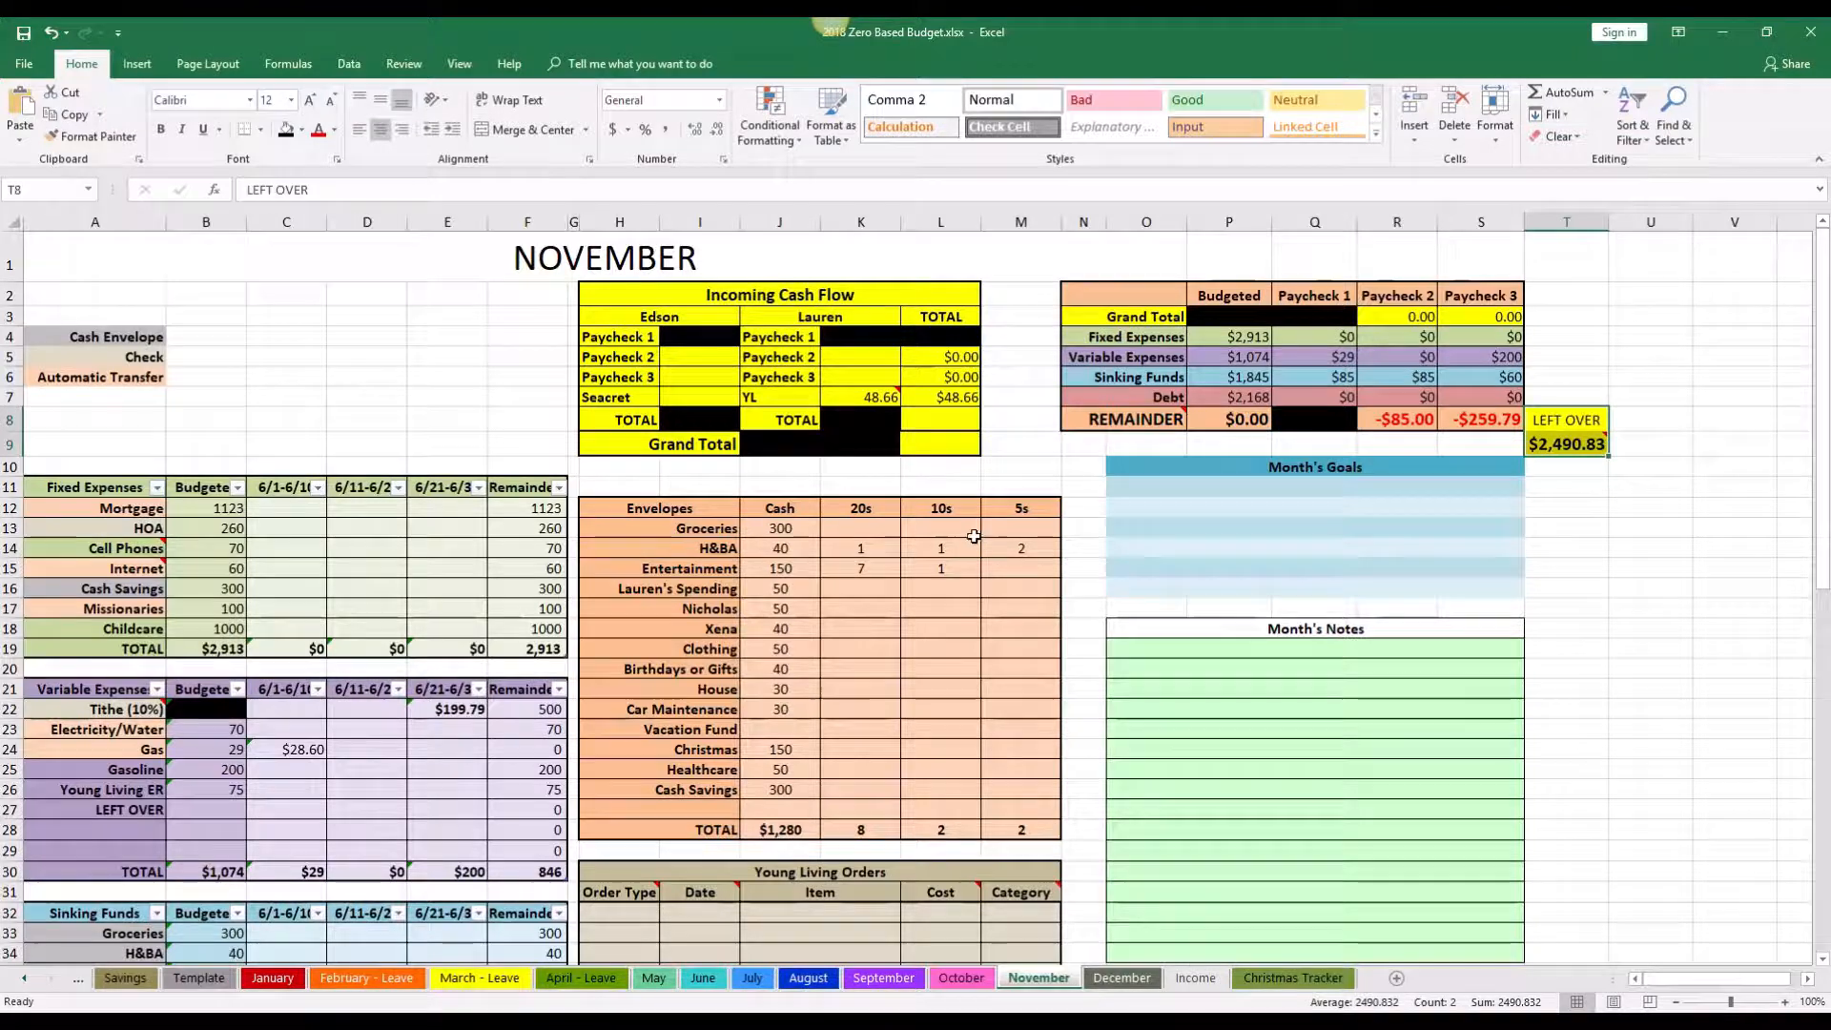
scroll(563, 617, down, 9)
scroll(618, 574, down, 5)
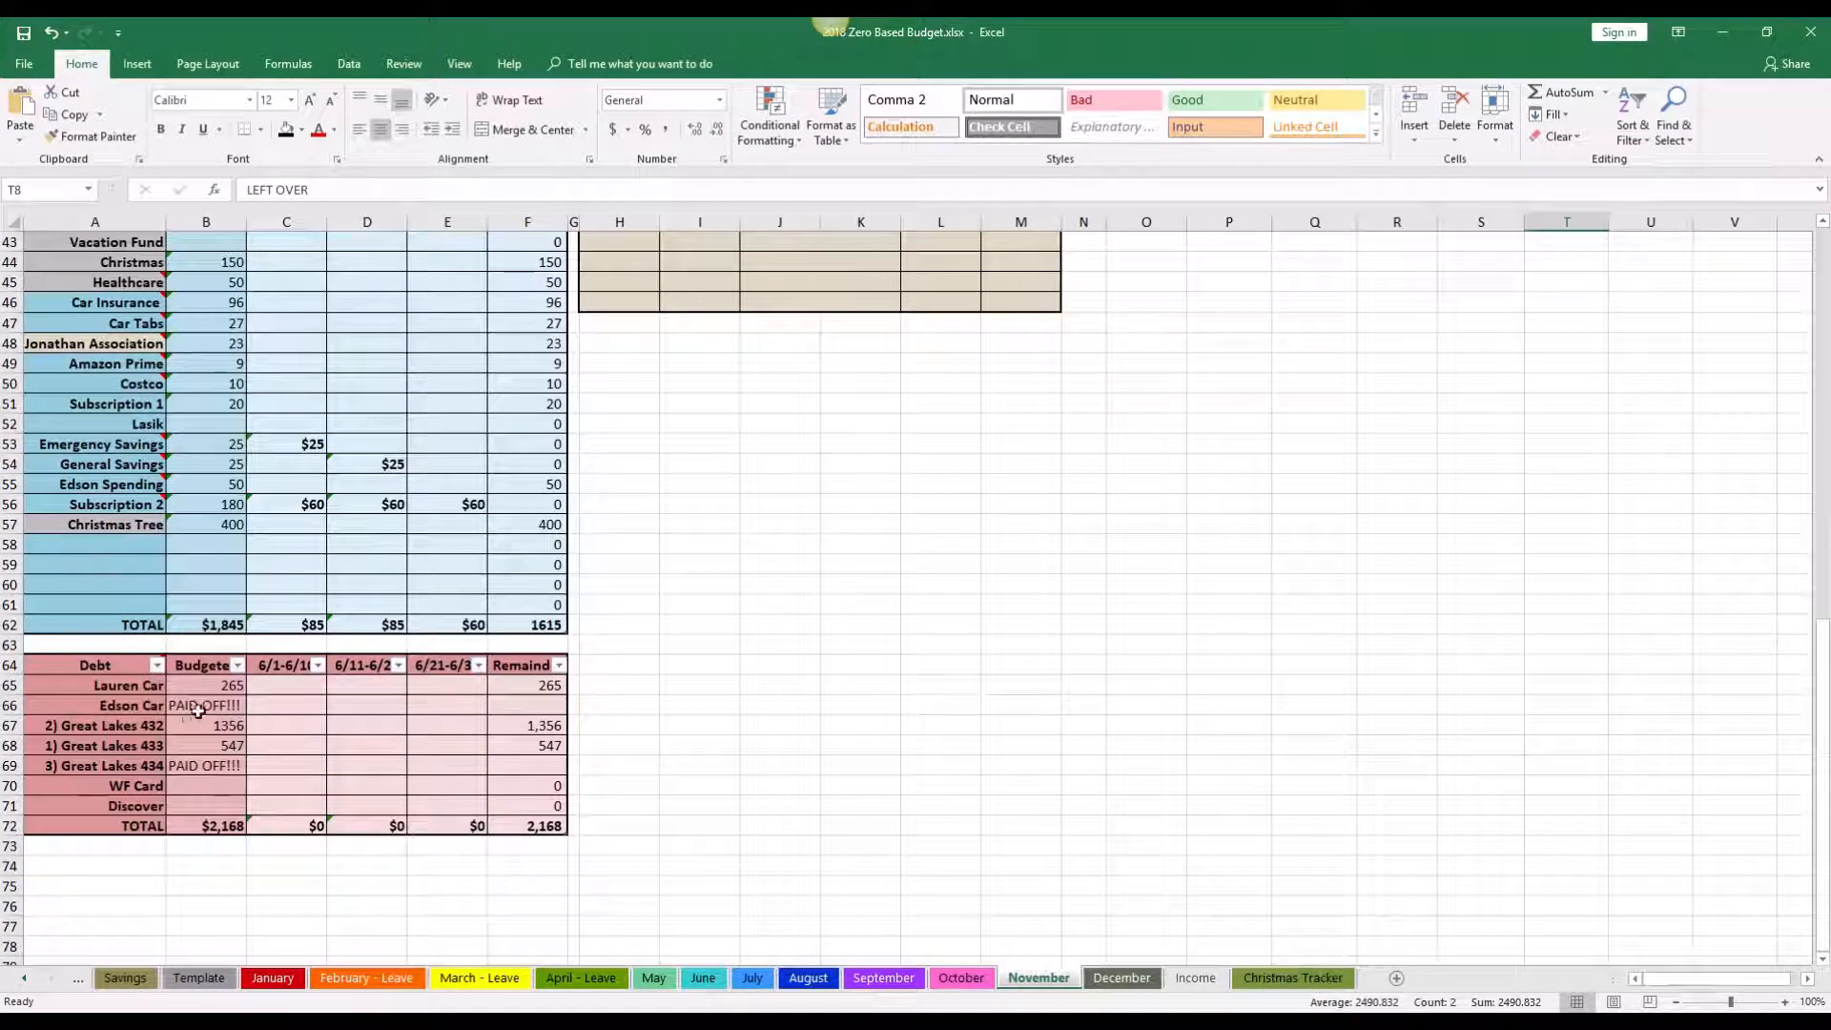
click(194, 717)
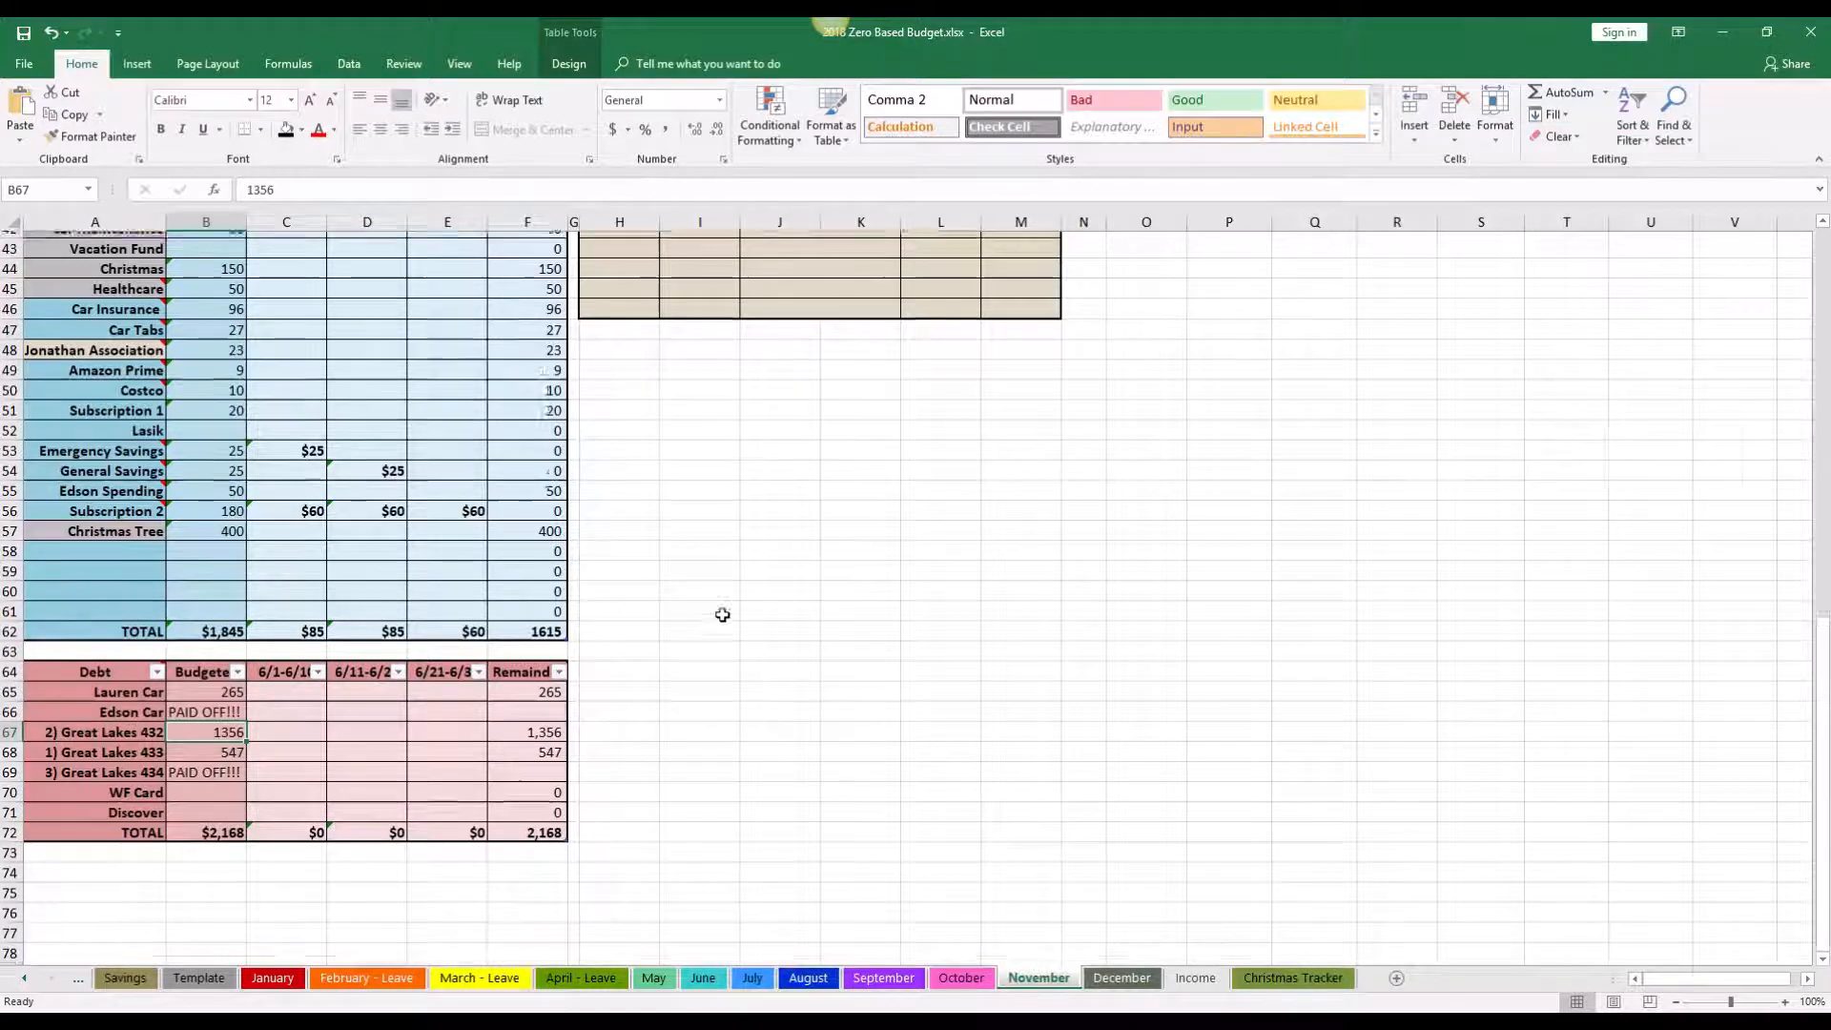
scroll(731, 614, up, 11)
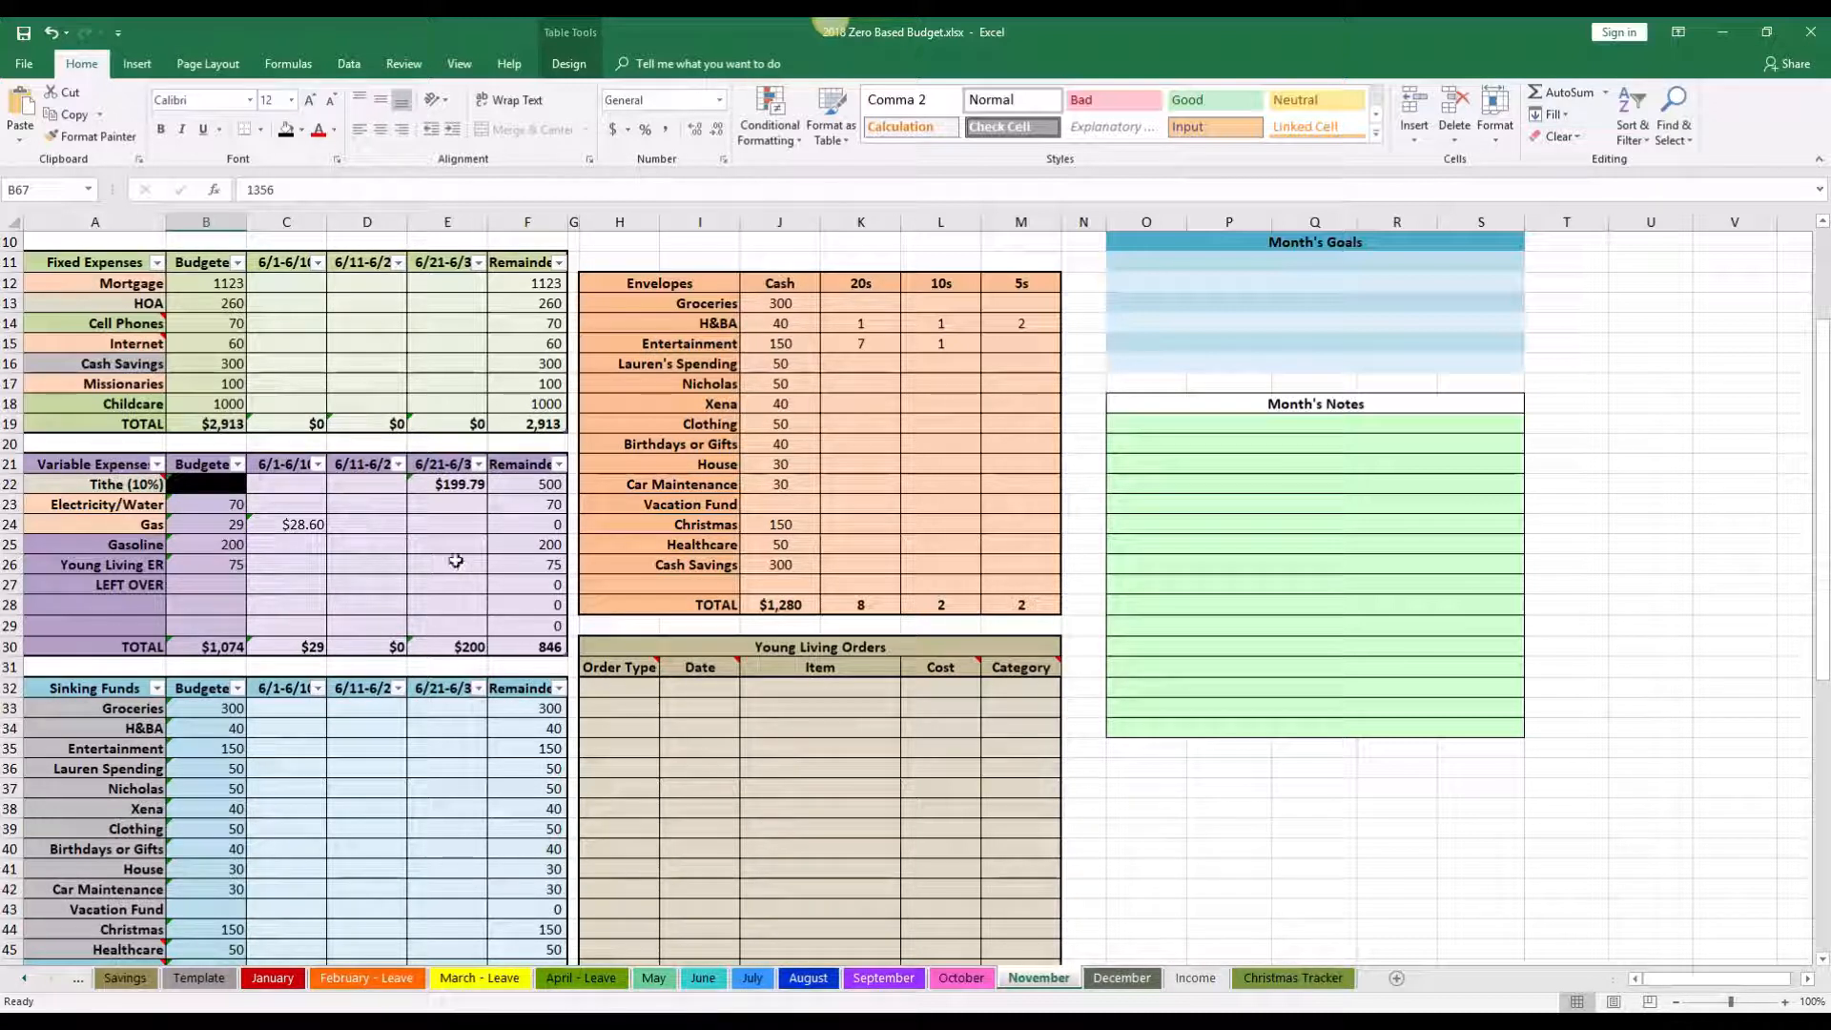
scroll(357, 526, up, 2)
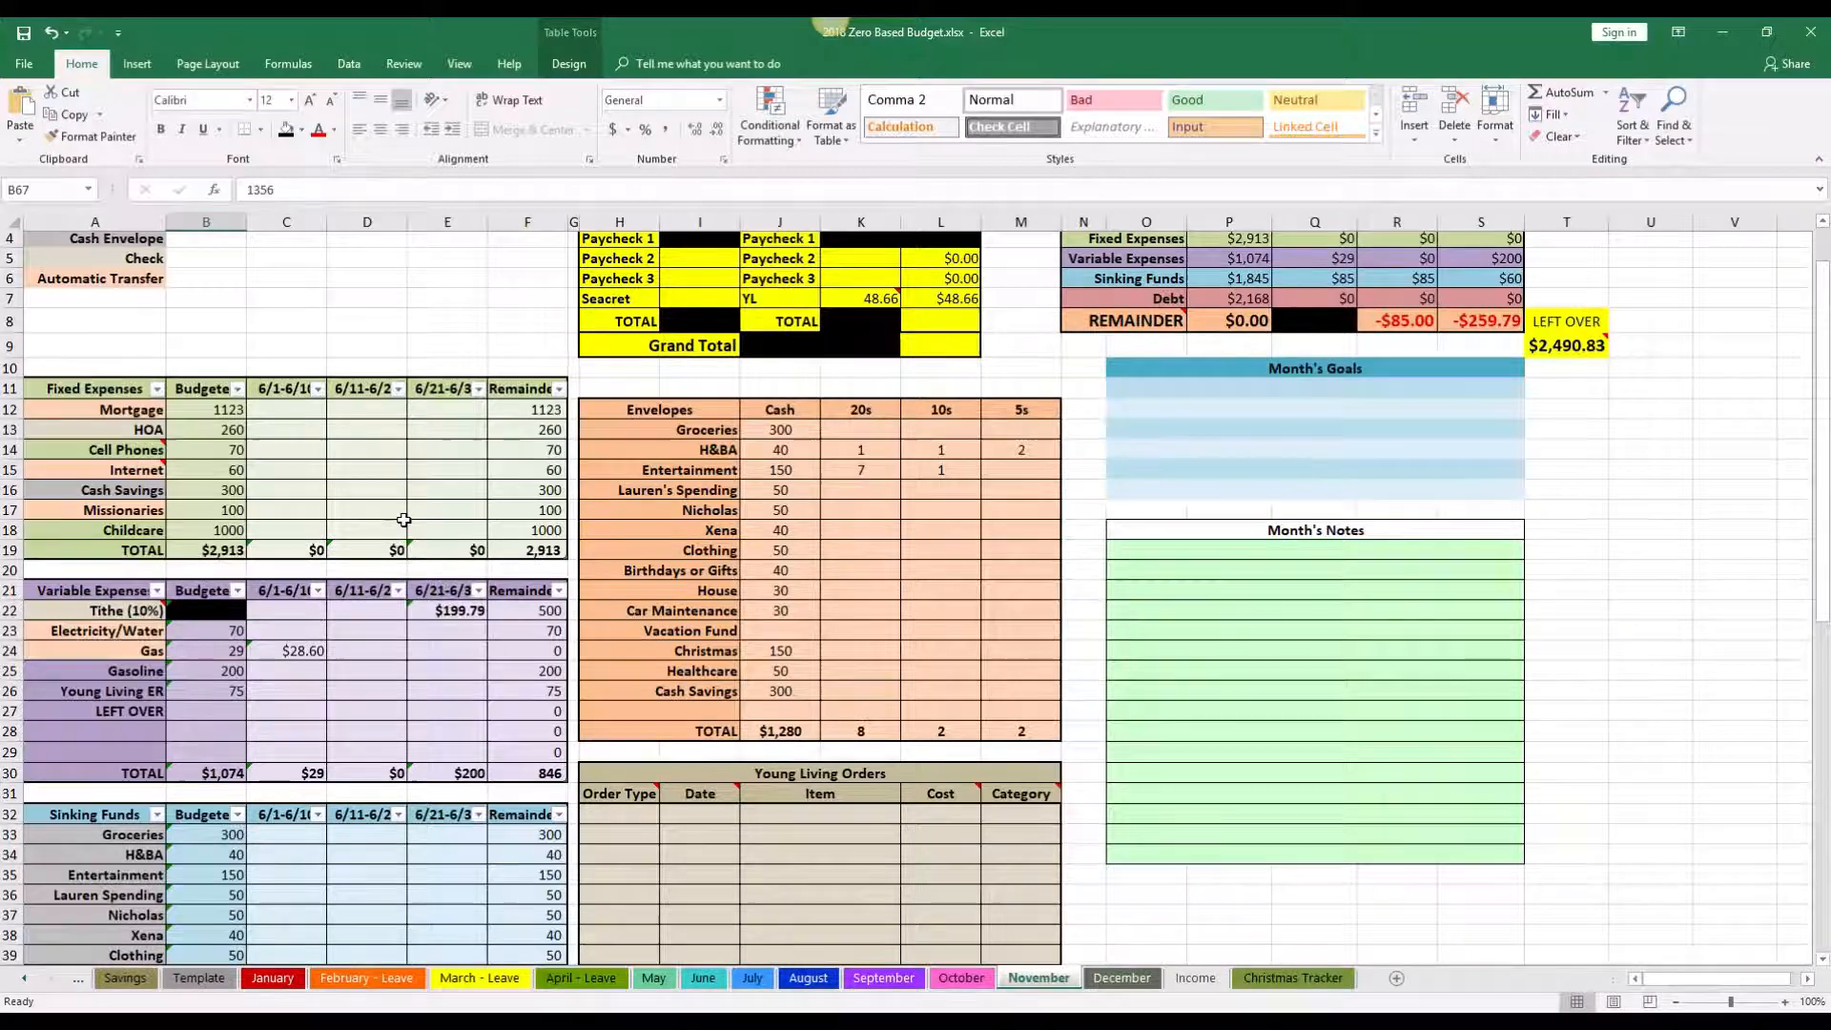
Step: Look over the expense, Sinking Funds and Debt tables, focusing on the Great Lakes 432 and 433 rows
scroll(404, 520, down, 4)
scroll(466, 667, down, 2)
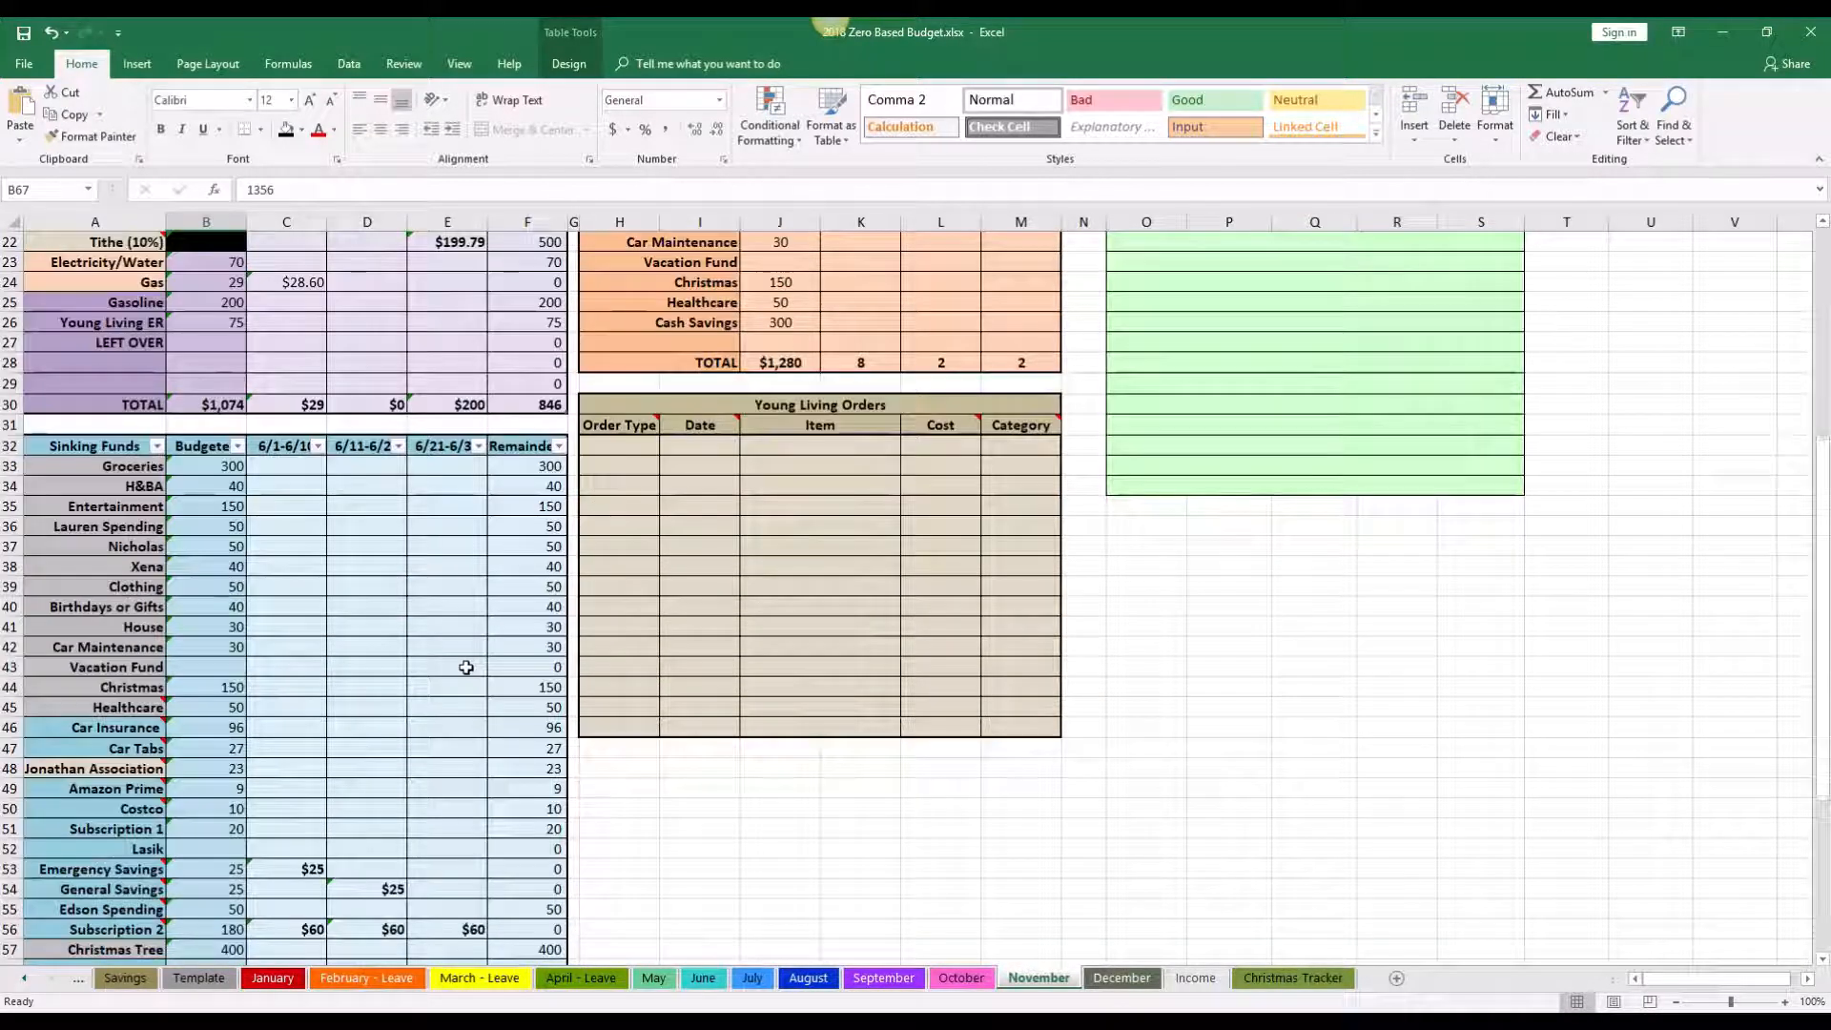
scroll(466, 667, down, 4)
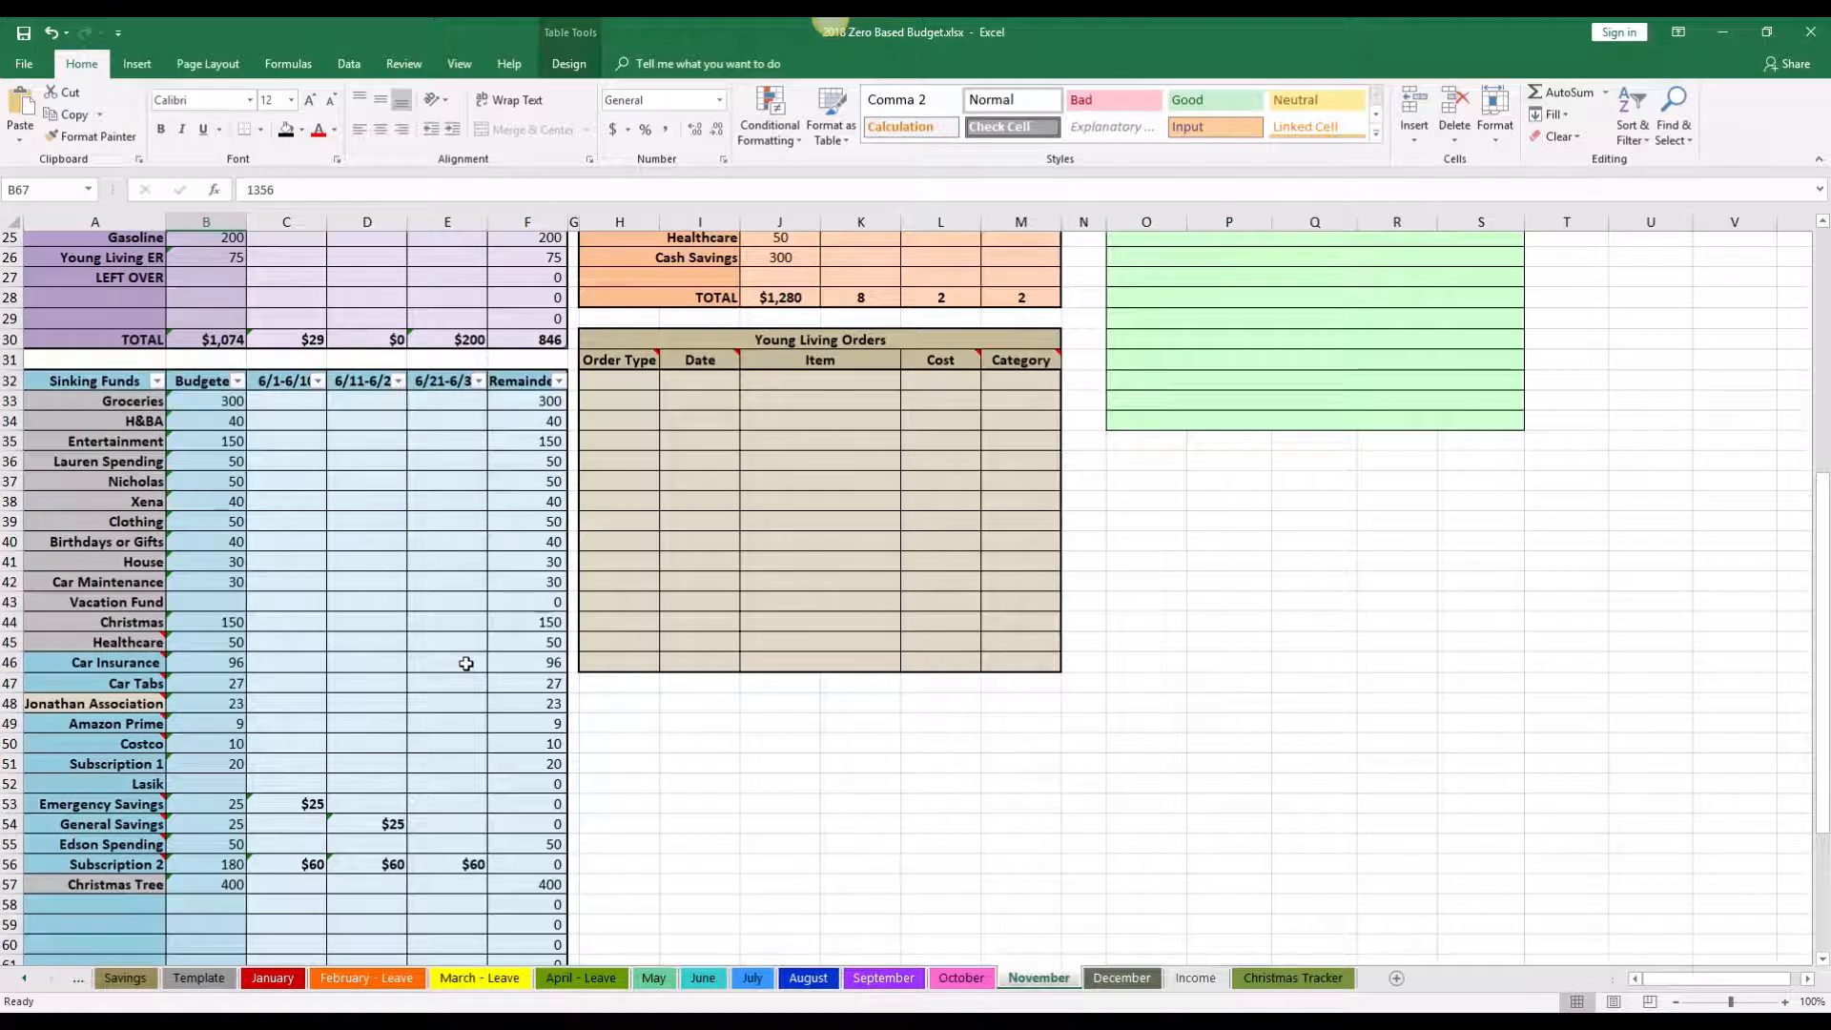
scroll(466, 664, down, 2)
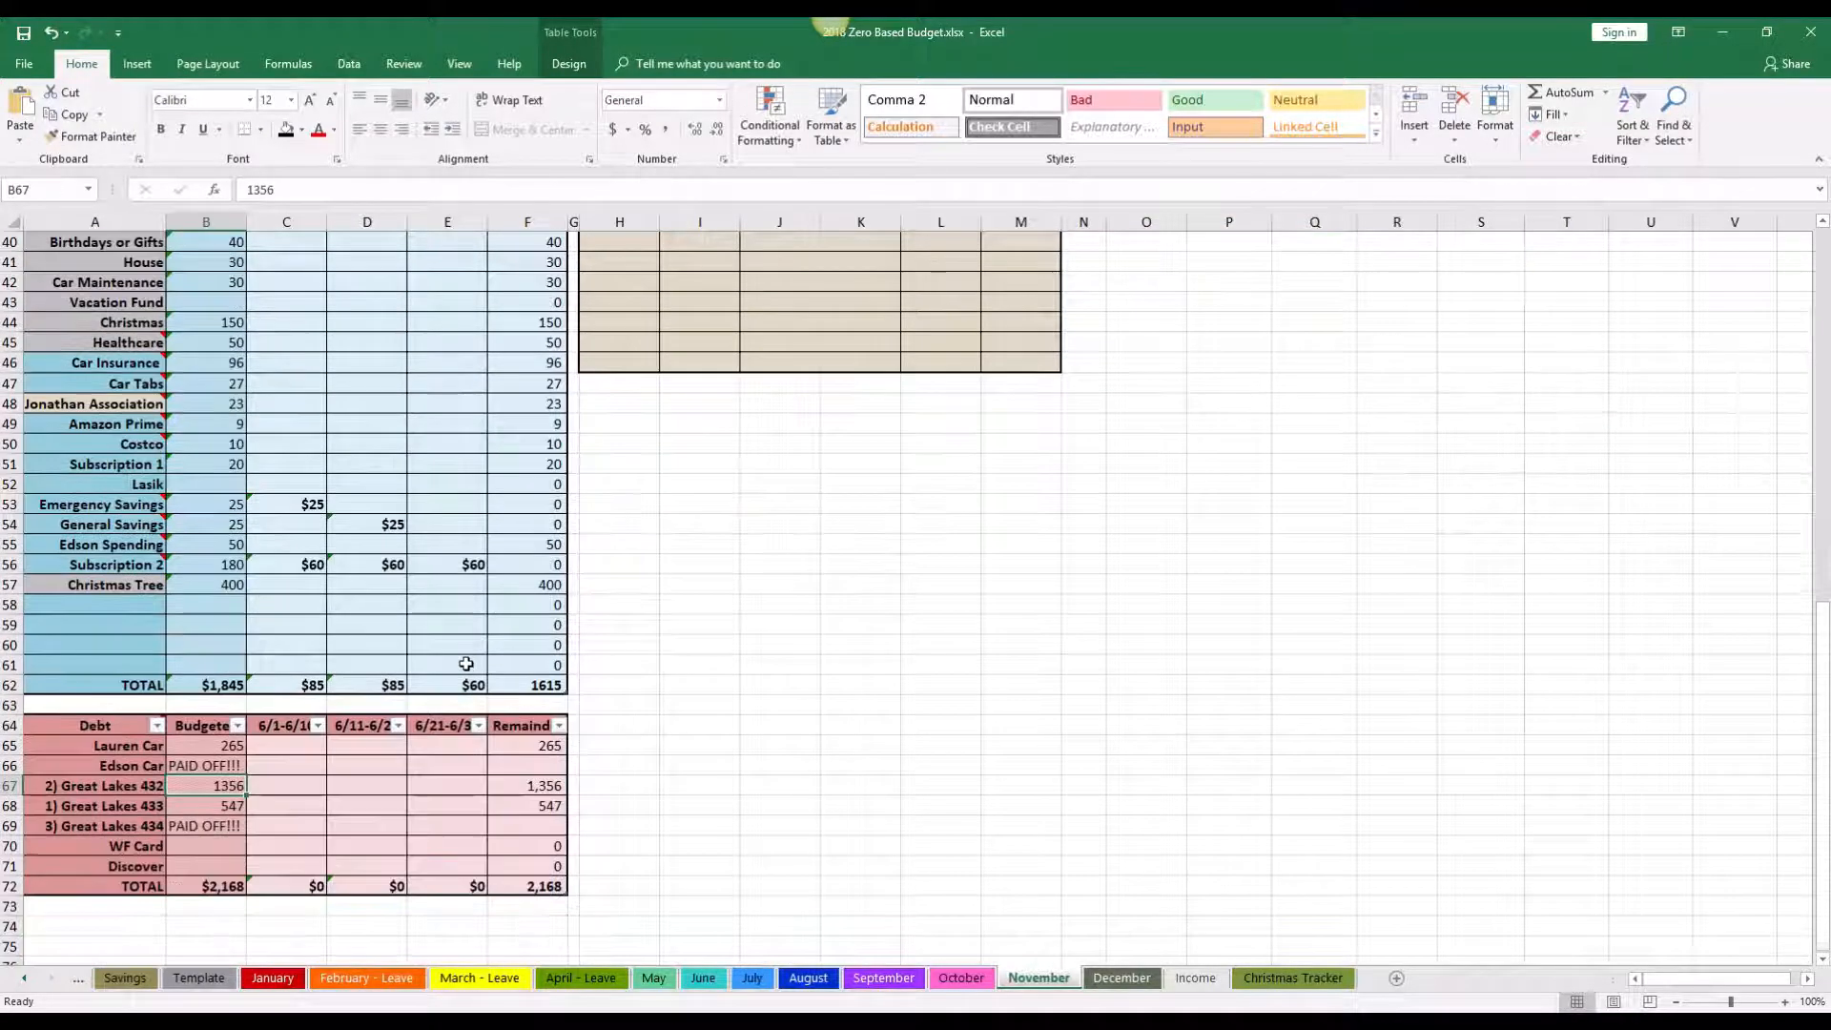
scroll(472, 649, up, 11)
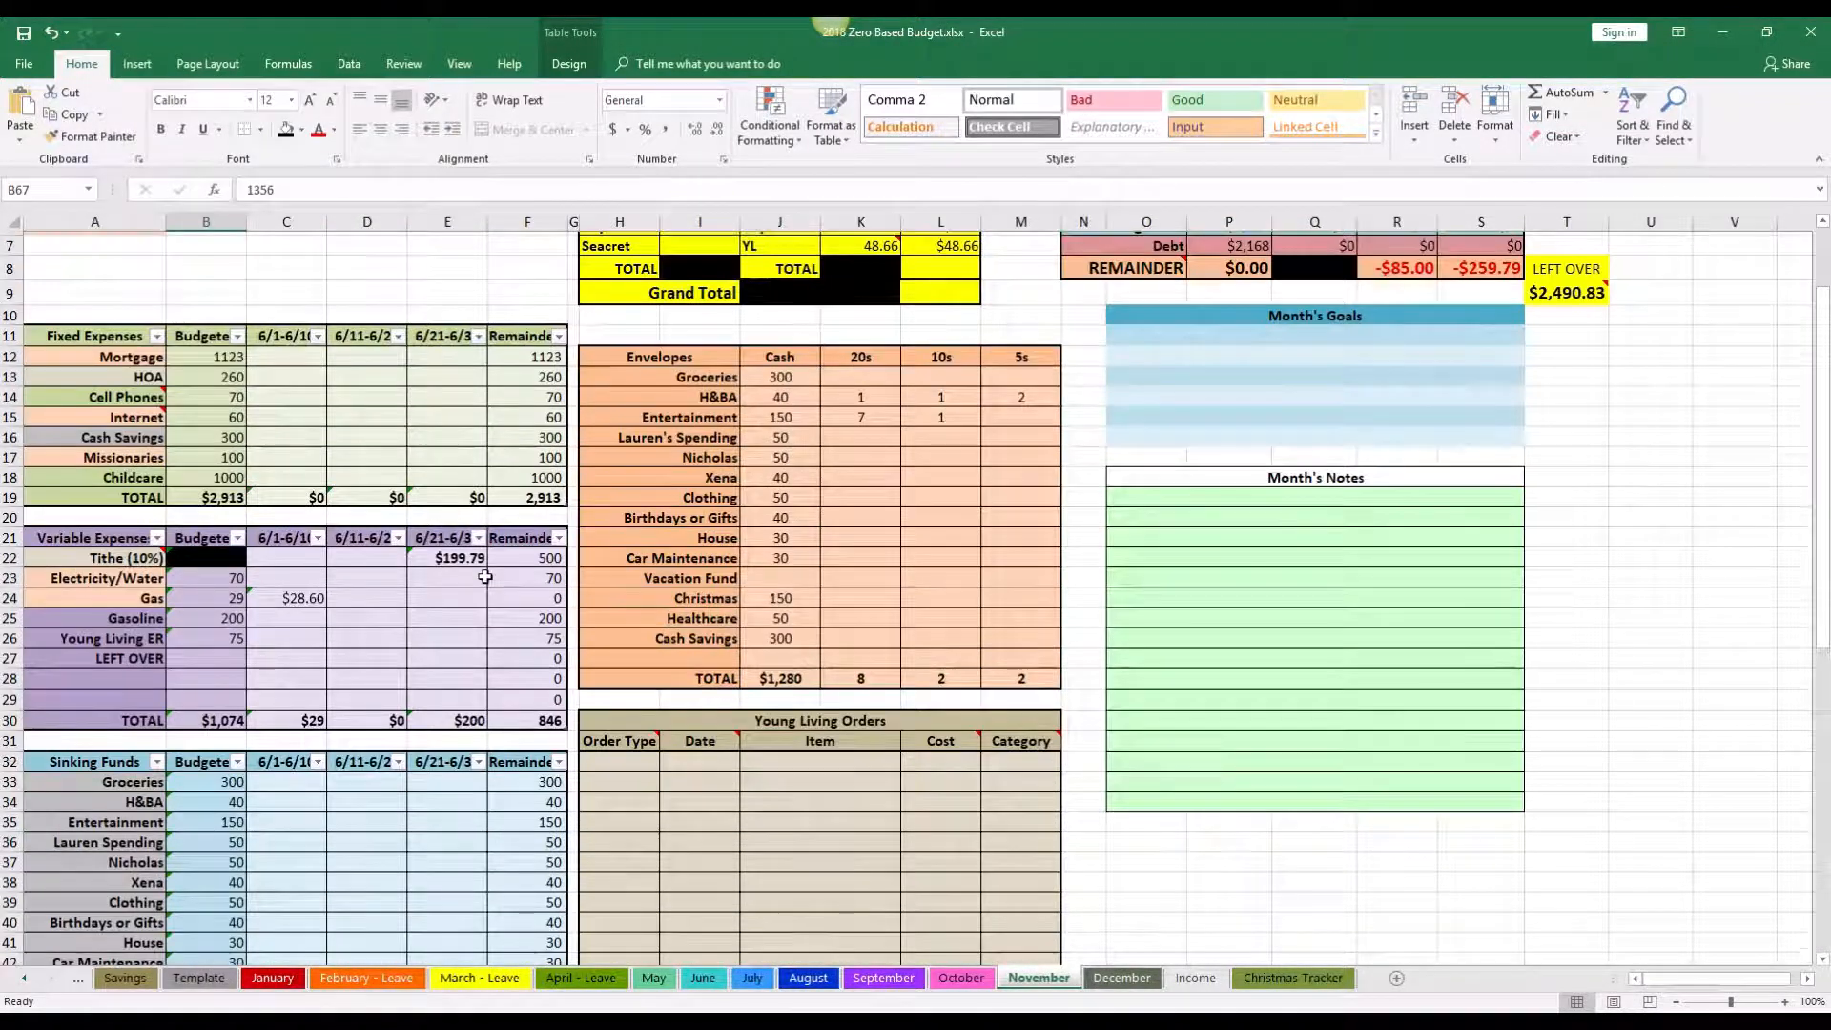
scroll(483, 610, up, 1)
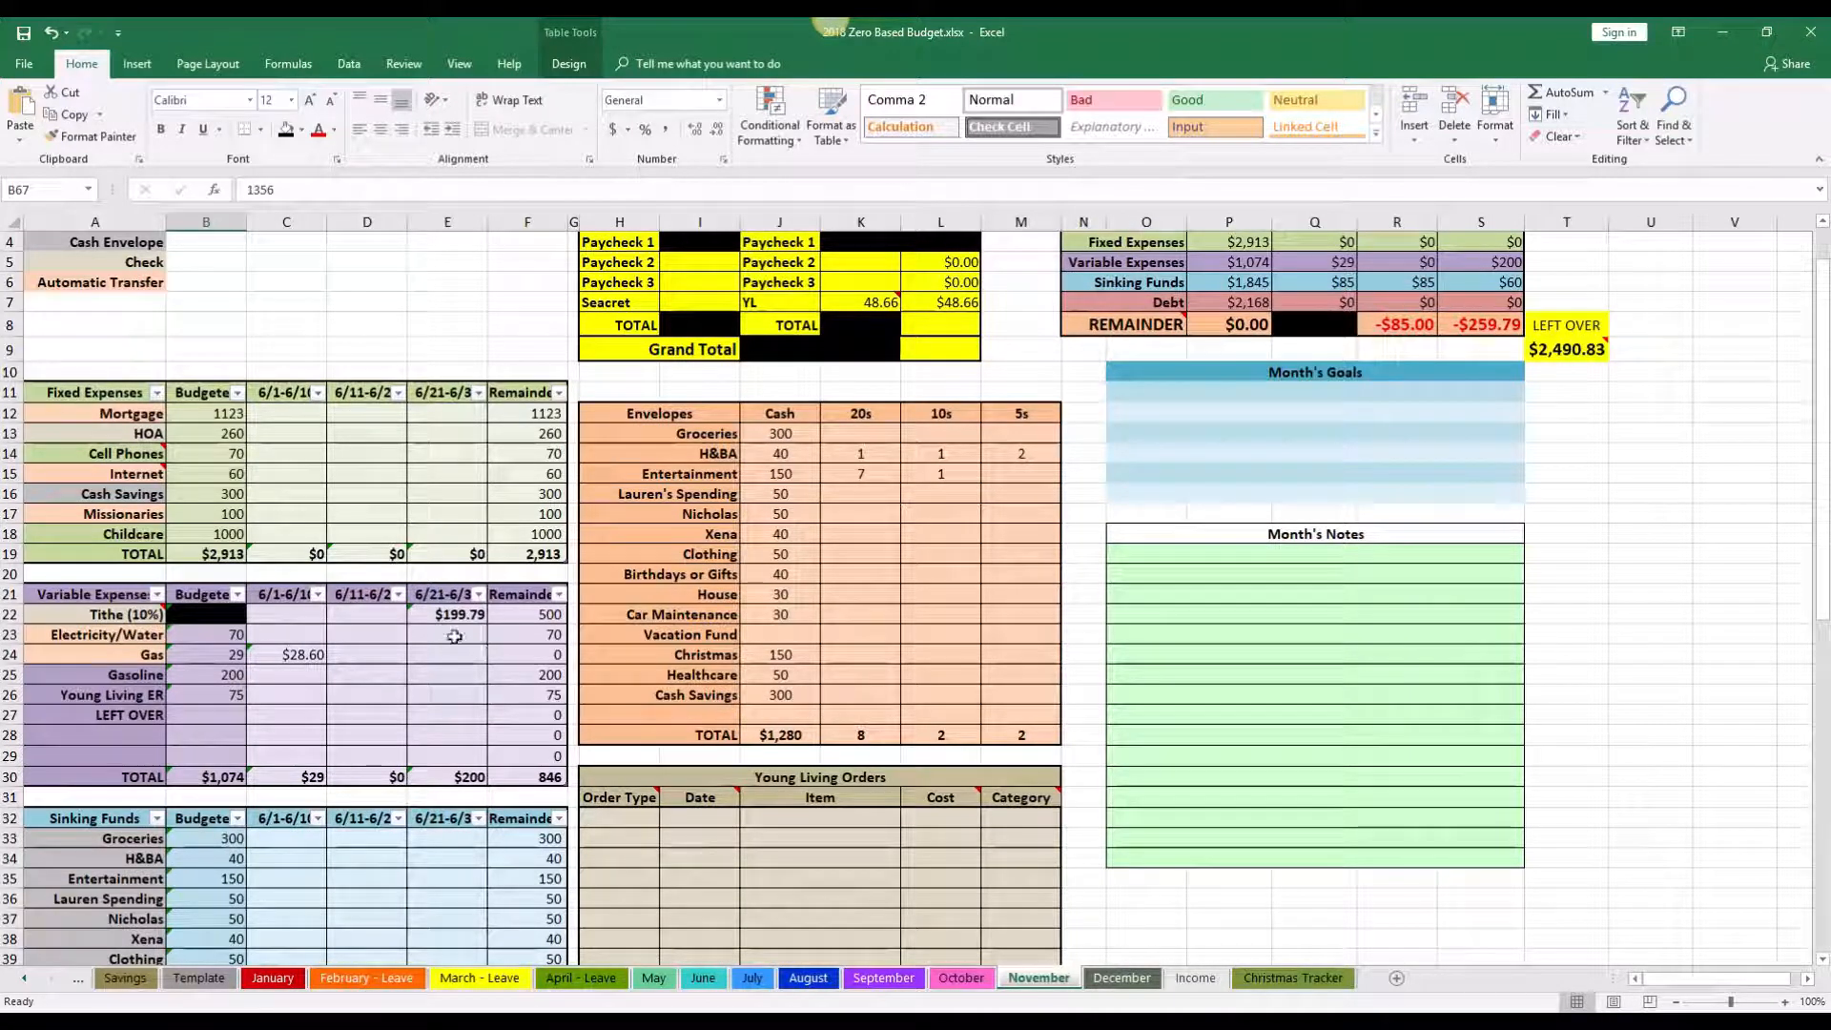
scroll(346, 450, down, 11)
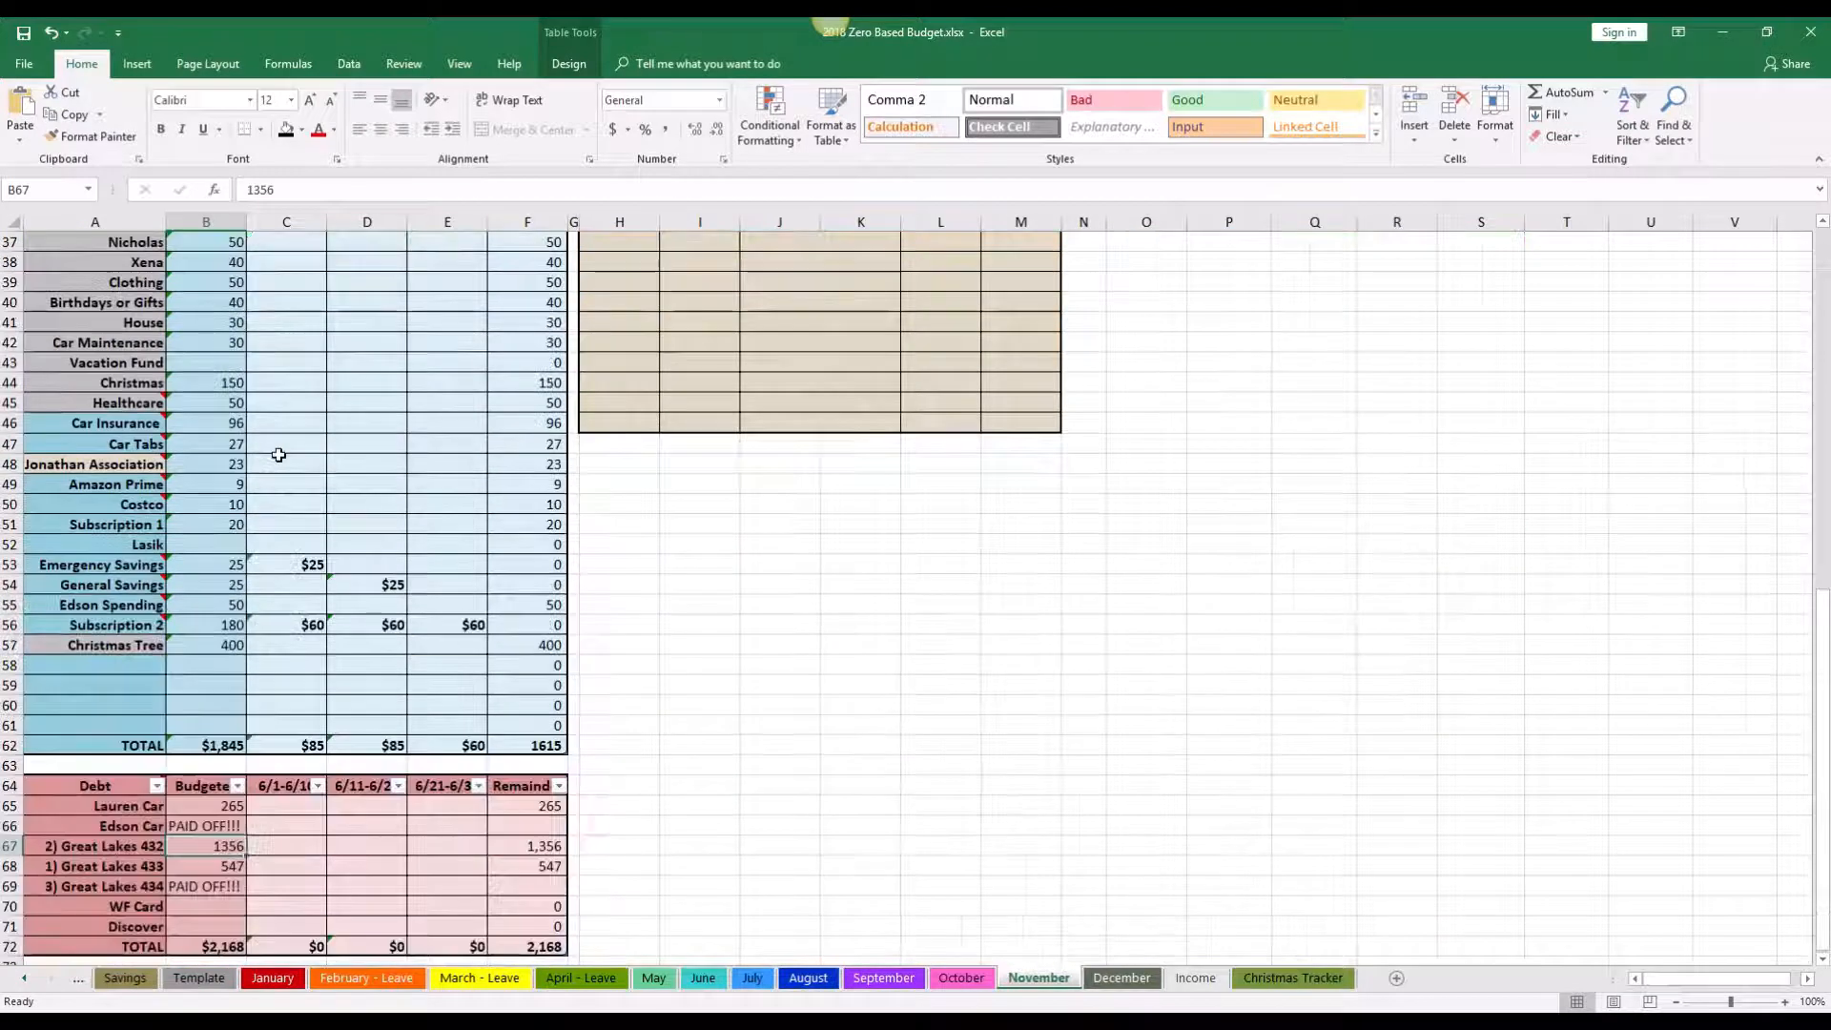
scroll(279, 455, down, 1)
drag(128, 787, 520, 806)
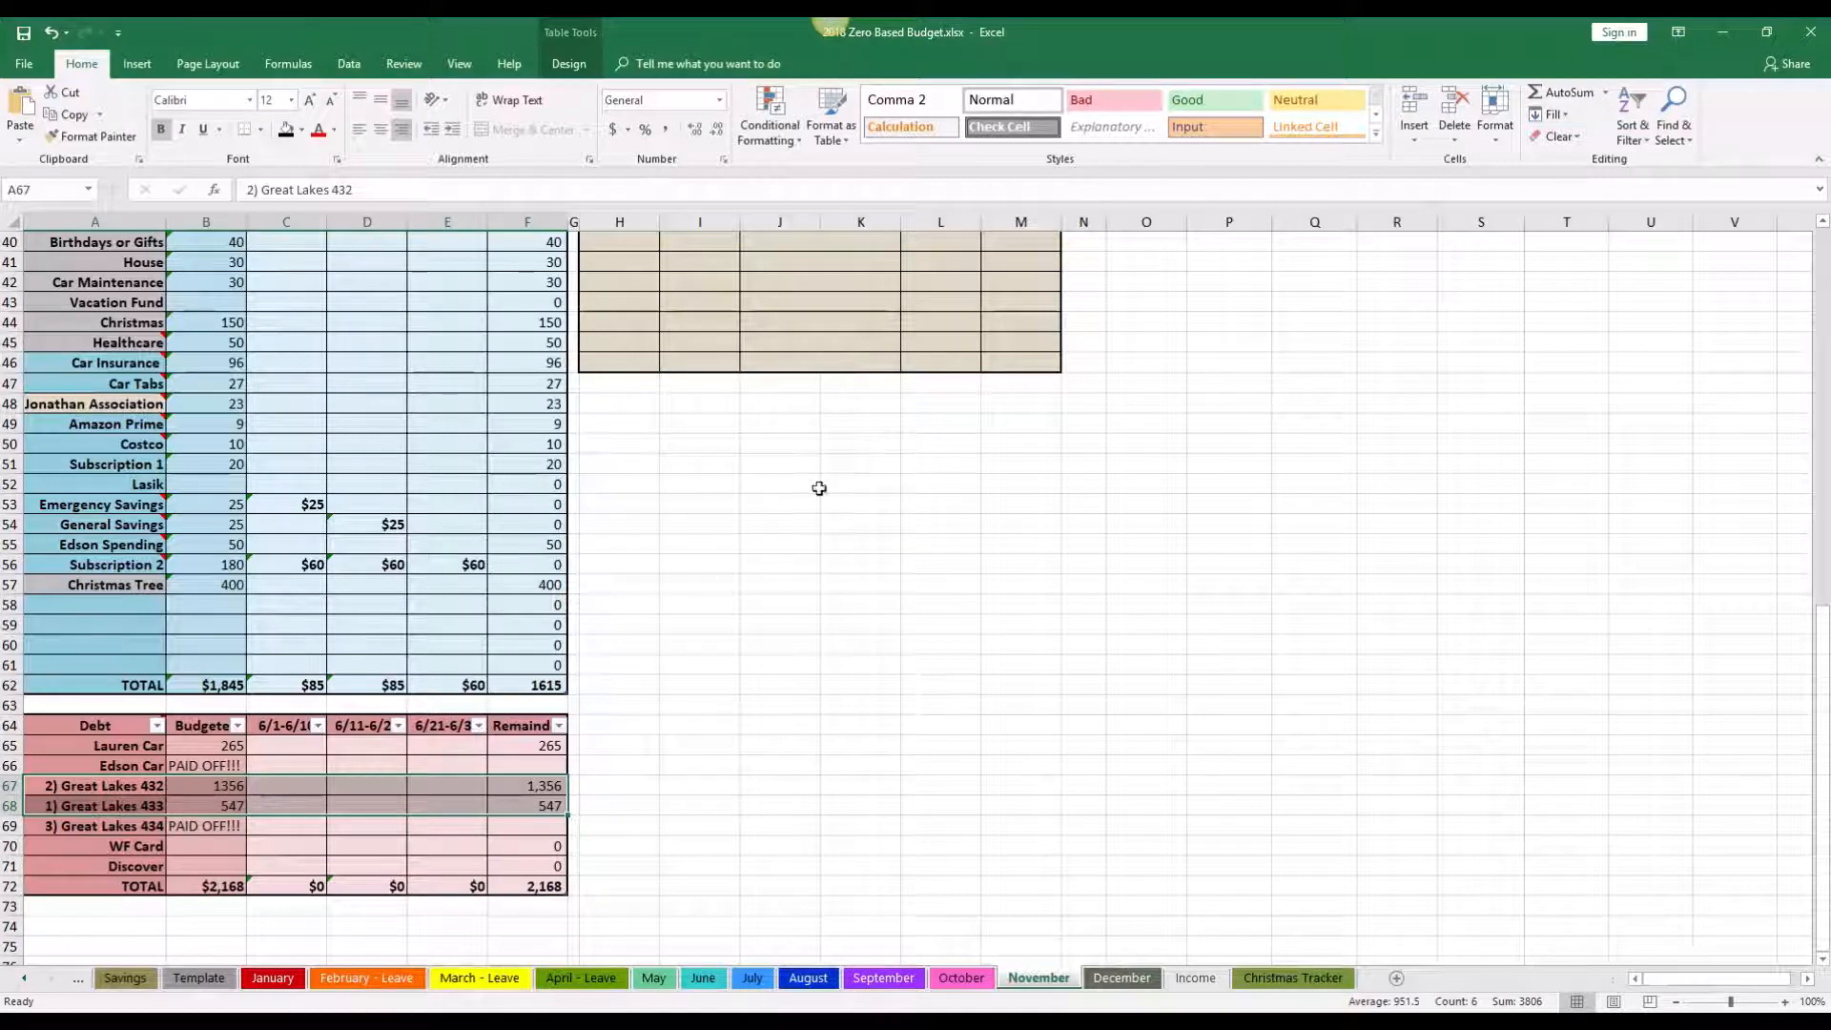
scroll(817, 490, up, 10)
scroll(818, 488, up, 3)
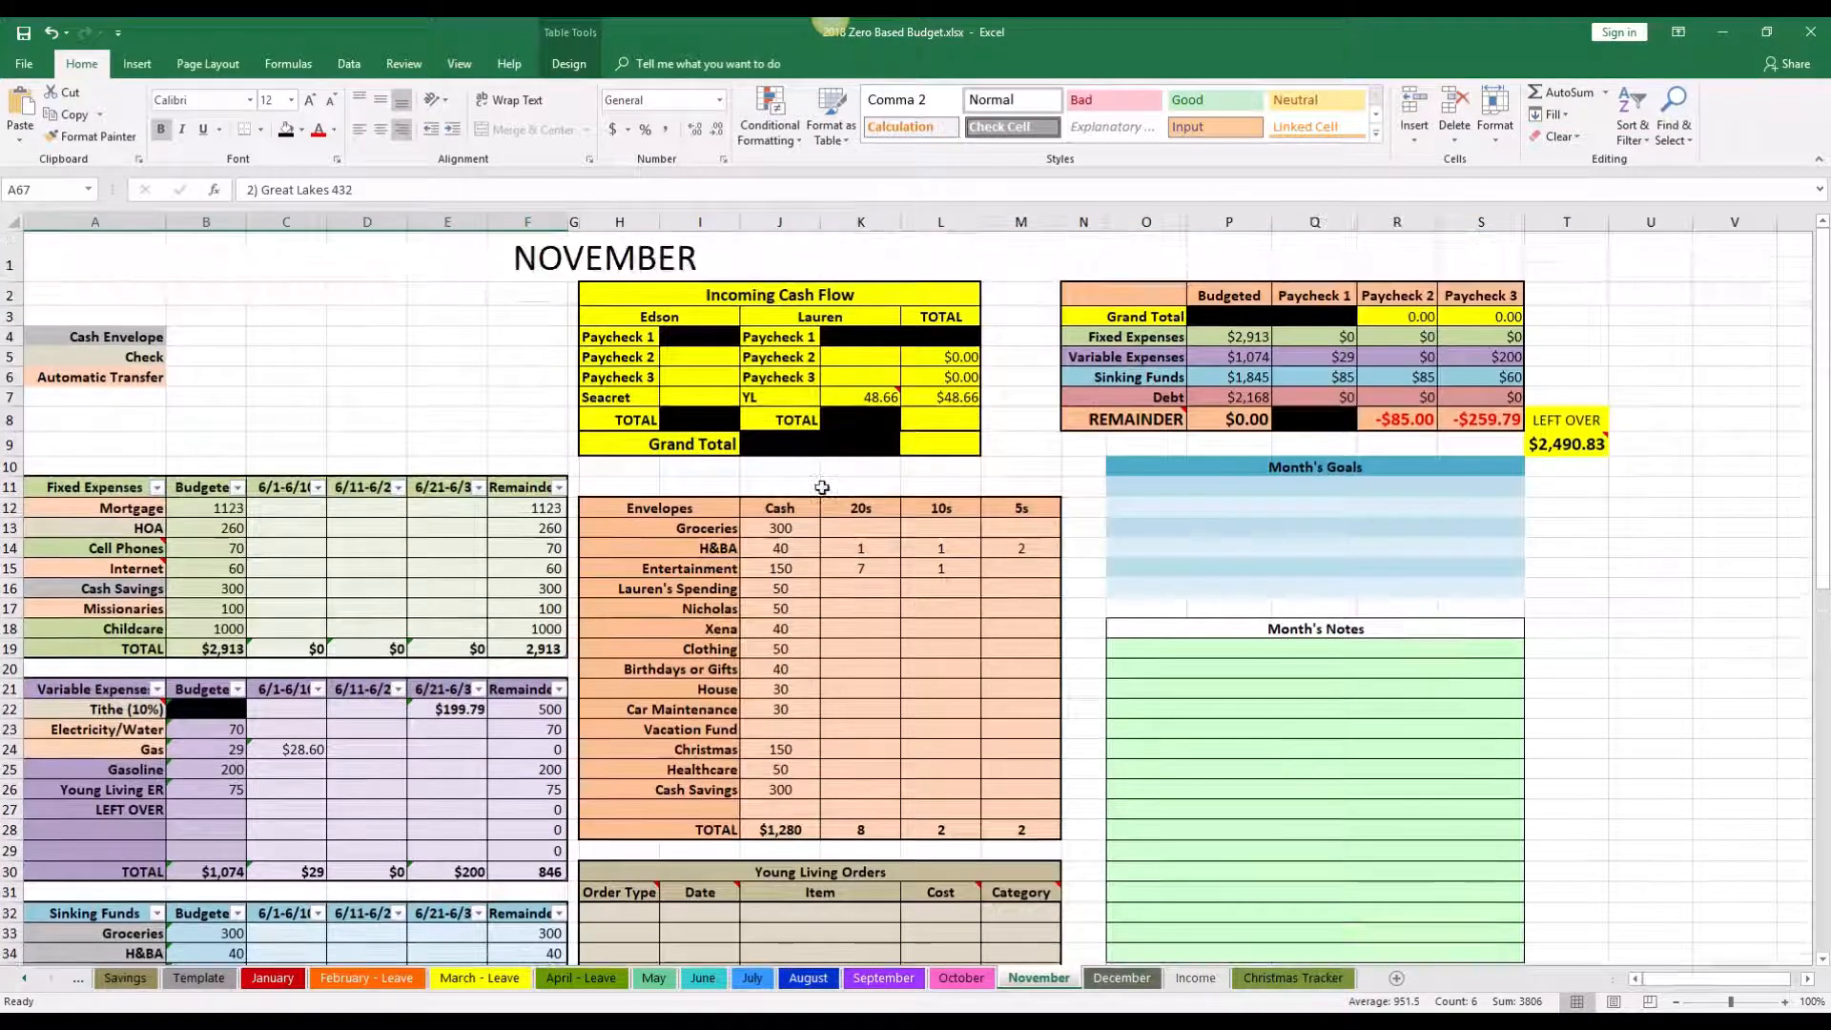
Step: Examine the Month's Goals block and its first empty line, along with the Month's Notes area
drag(1137, 459, 1115, 586)
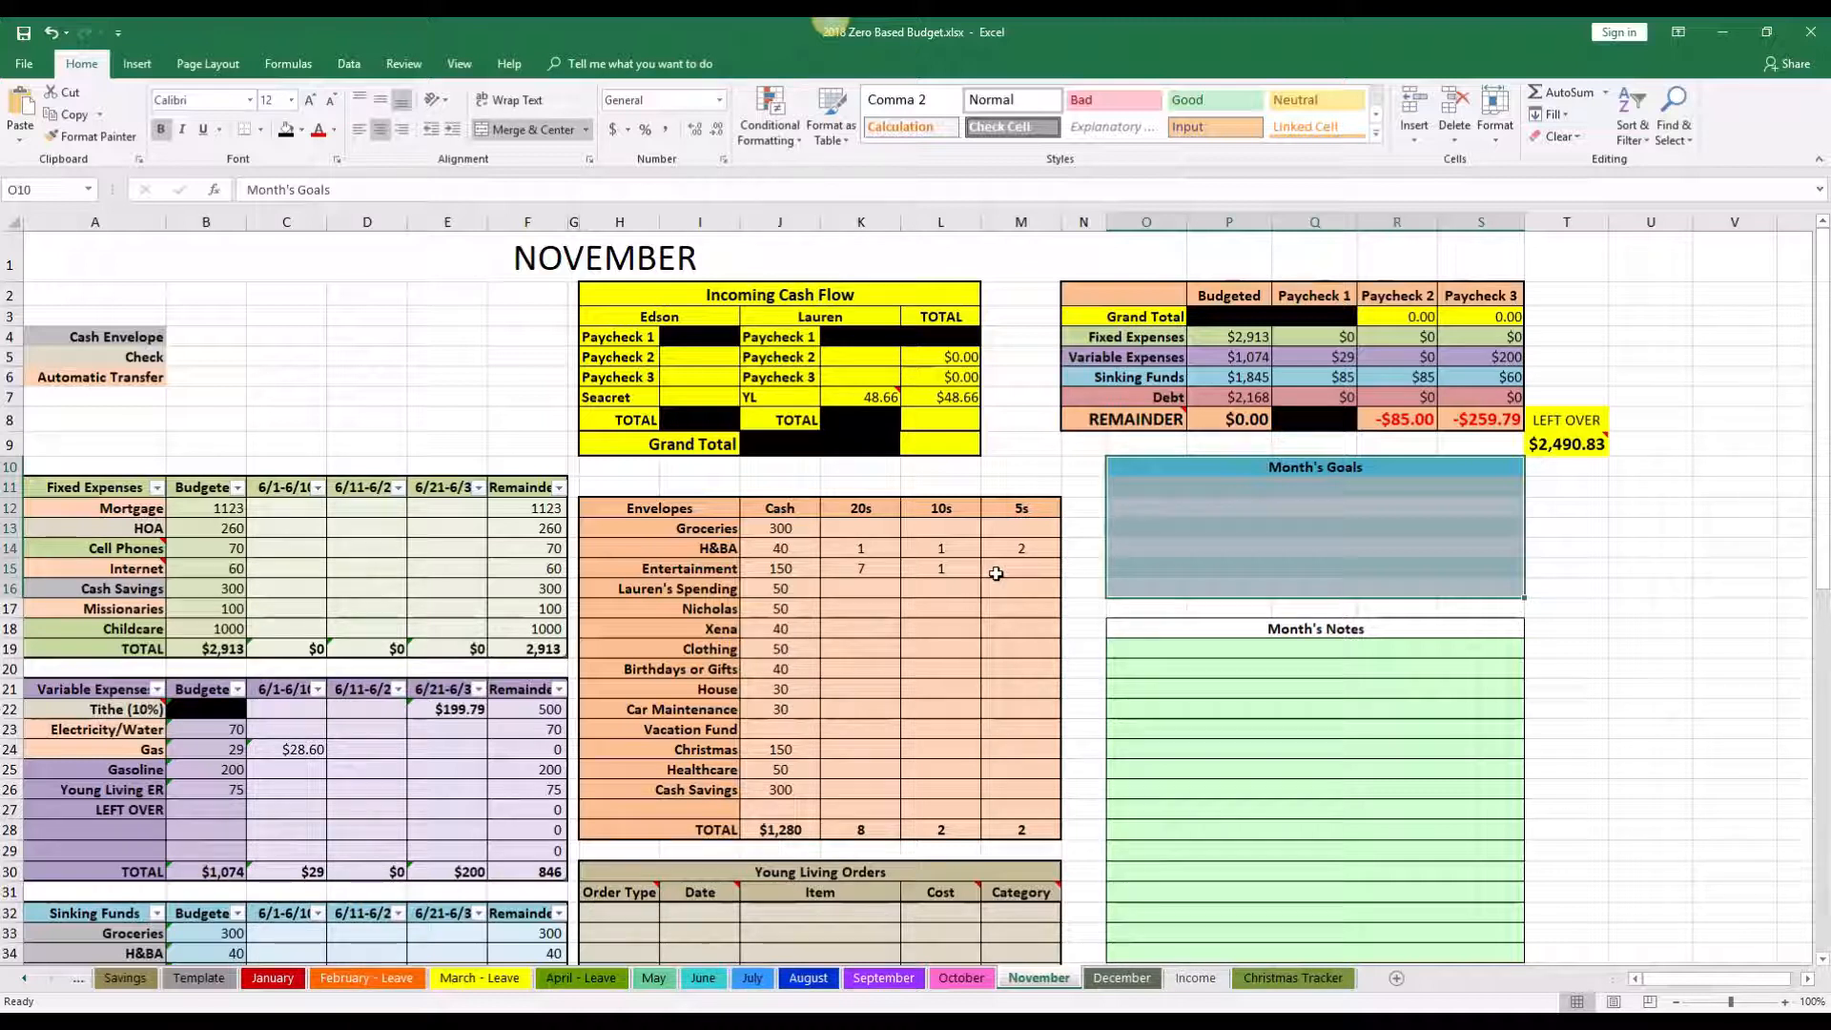
click(1160, 496)
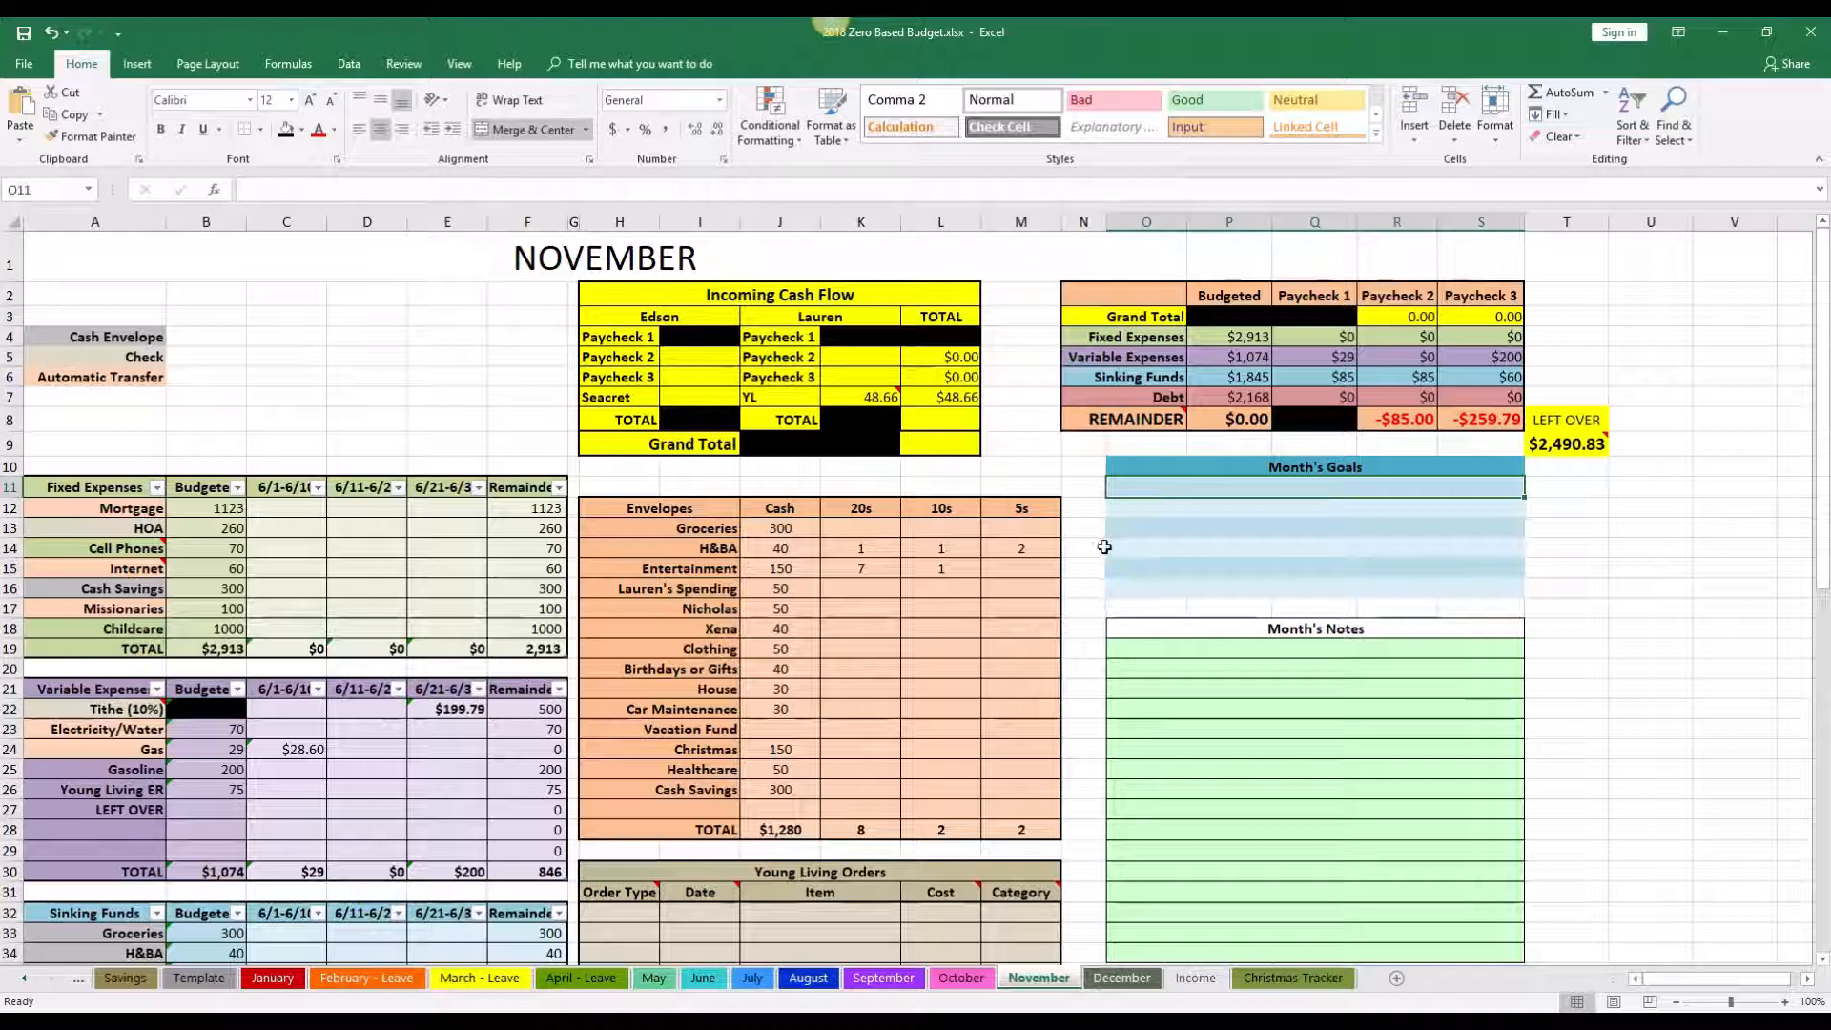
scroll(1077, 550, down, 1)
scroll(1076, 550, down, 1)
scroll(1073, 549, up, 1)
scroll(1068, 546, down, 1)
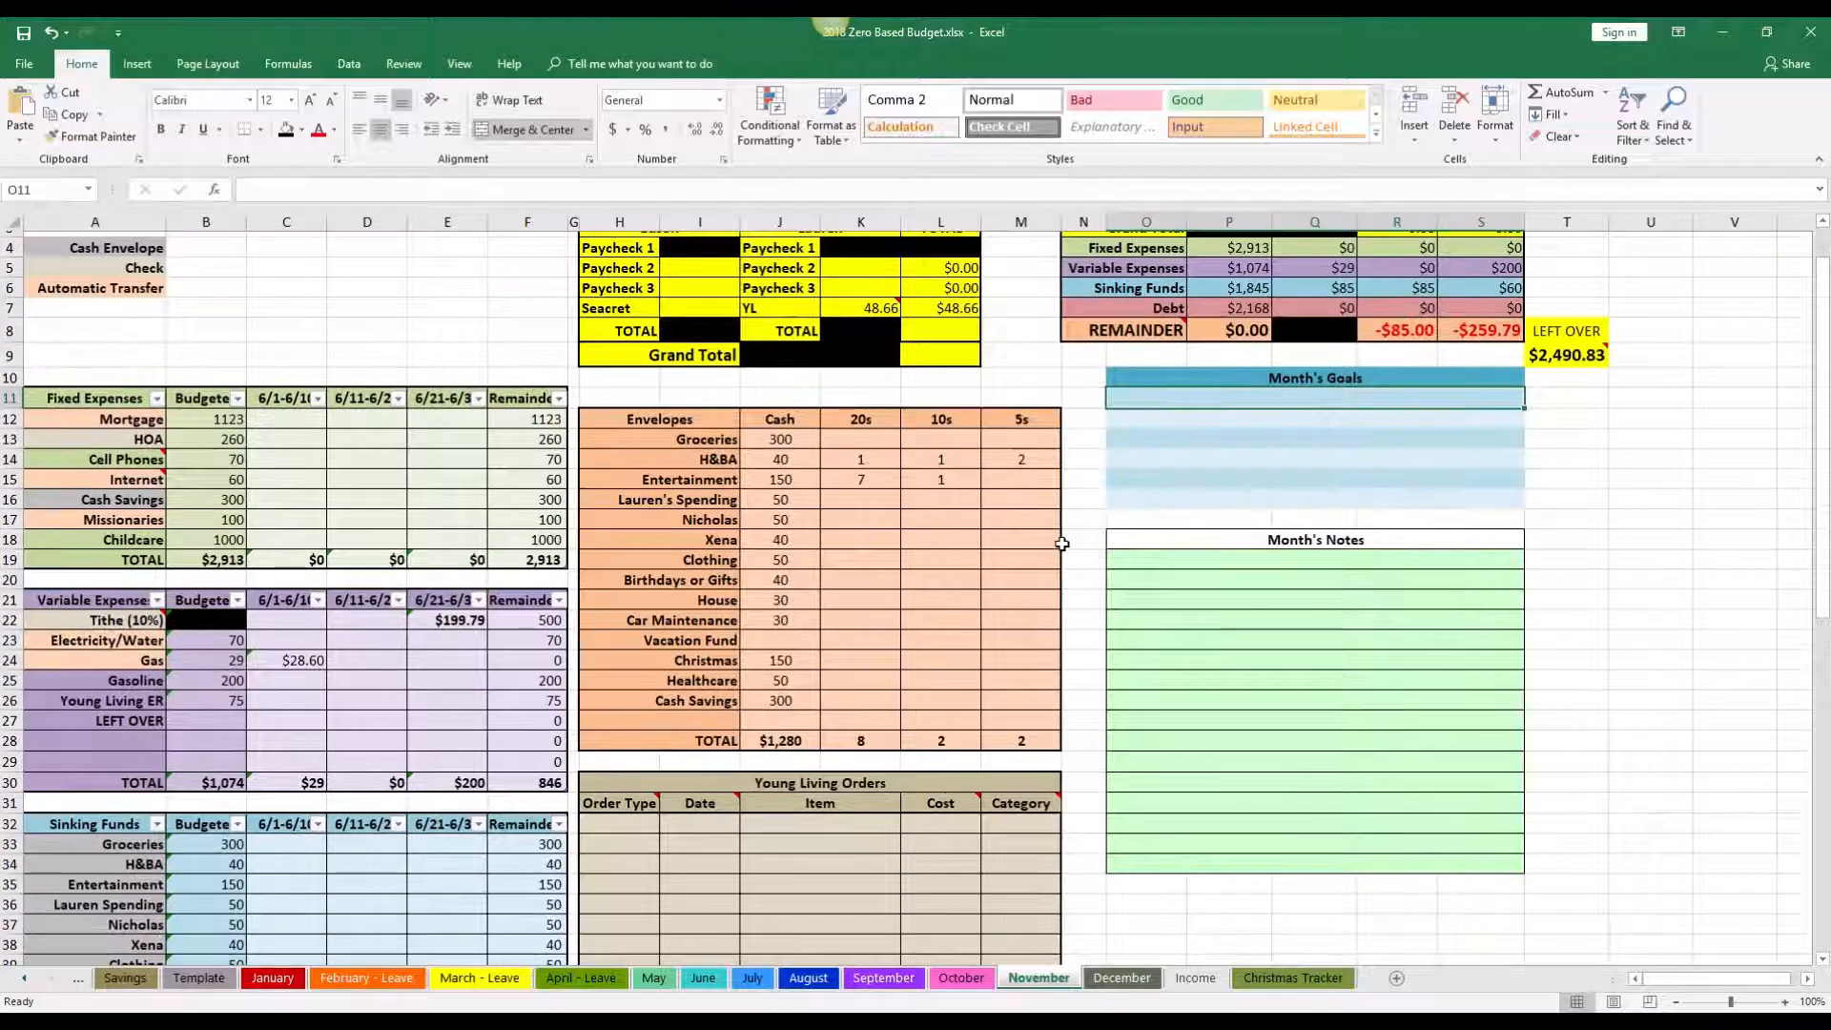
scroll(1061, 544, up, 1)
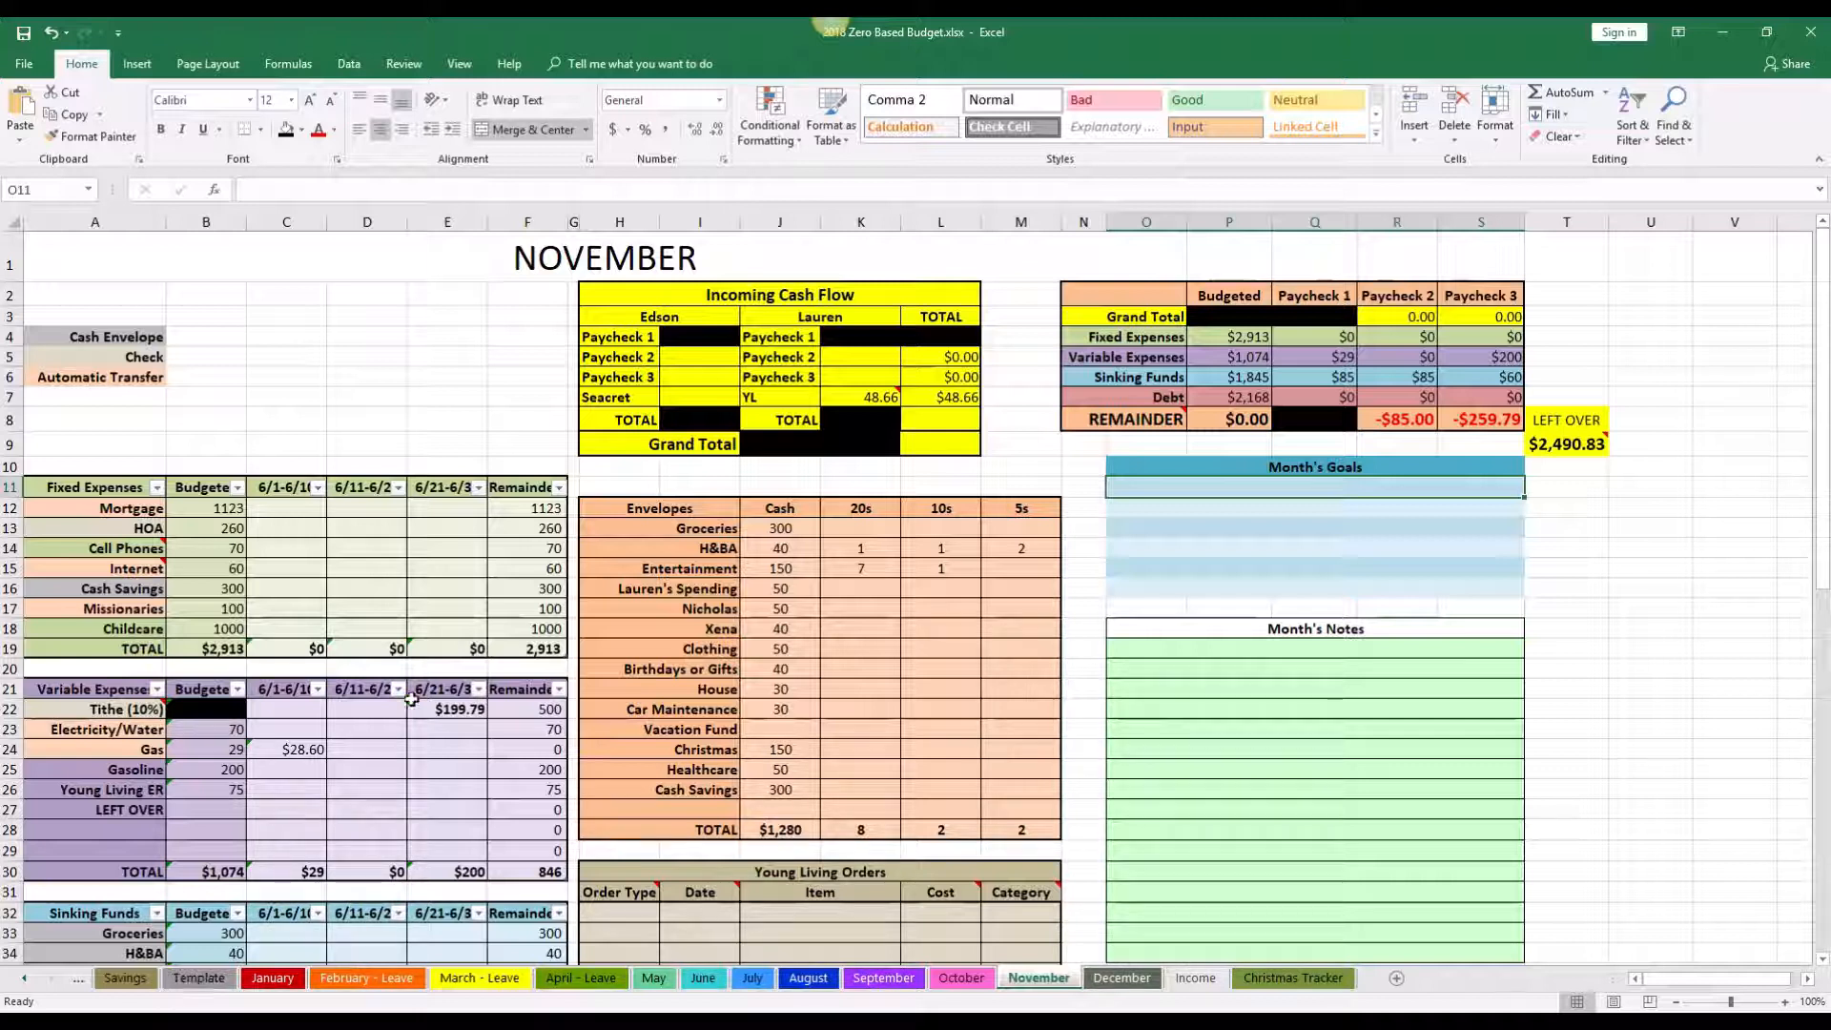
Step: Review the Paycheck 1 and 2 rows of Incoming Cash Flow, and check the December sheet before returning to November
key(ctrl+Home)
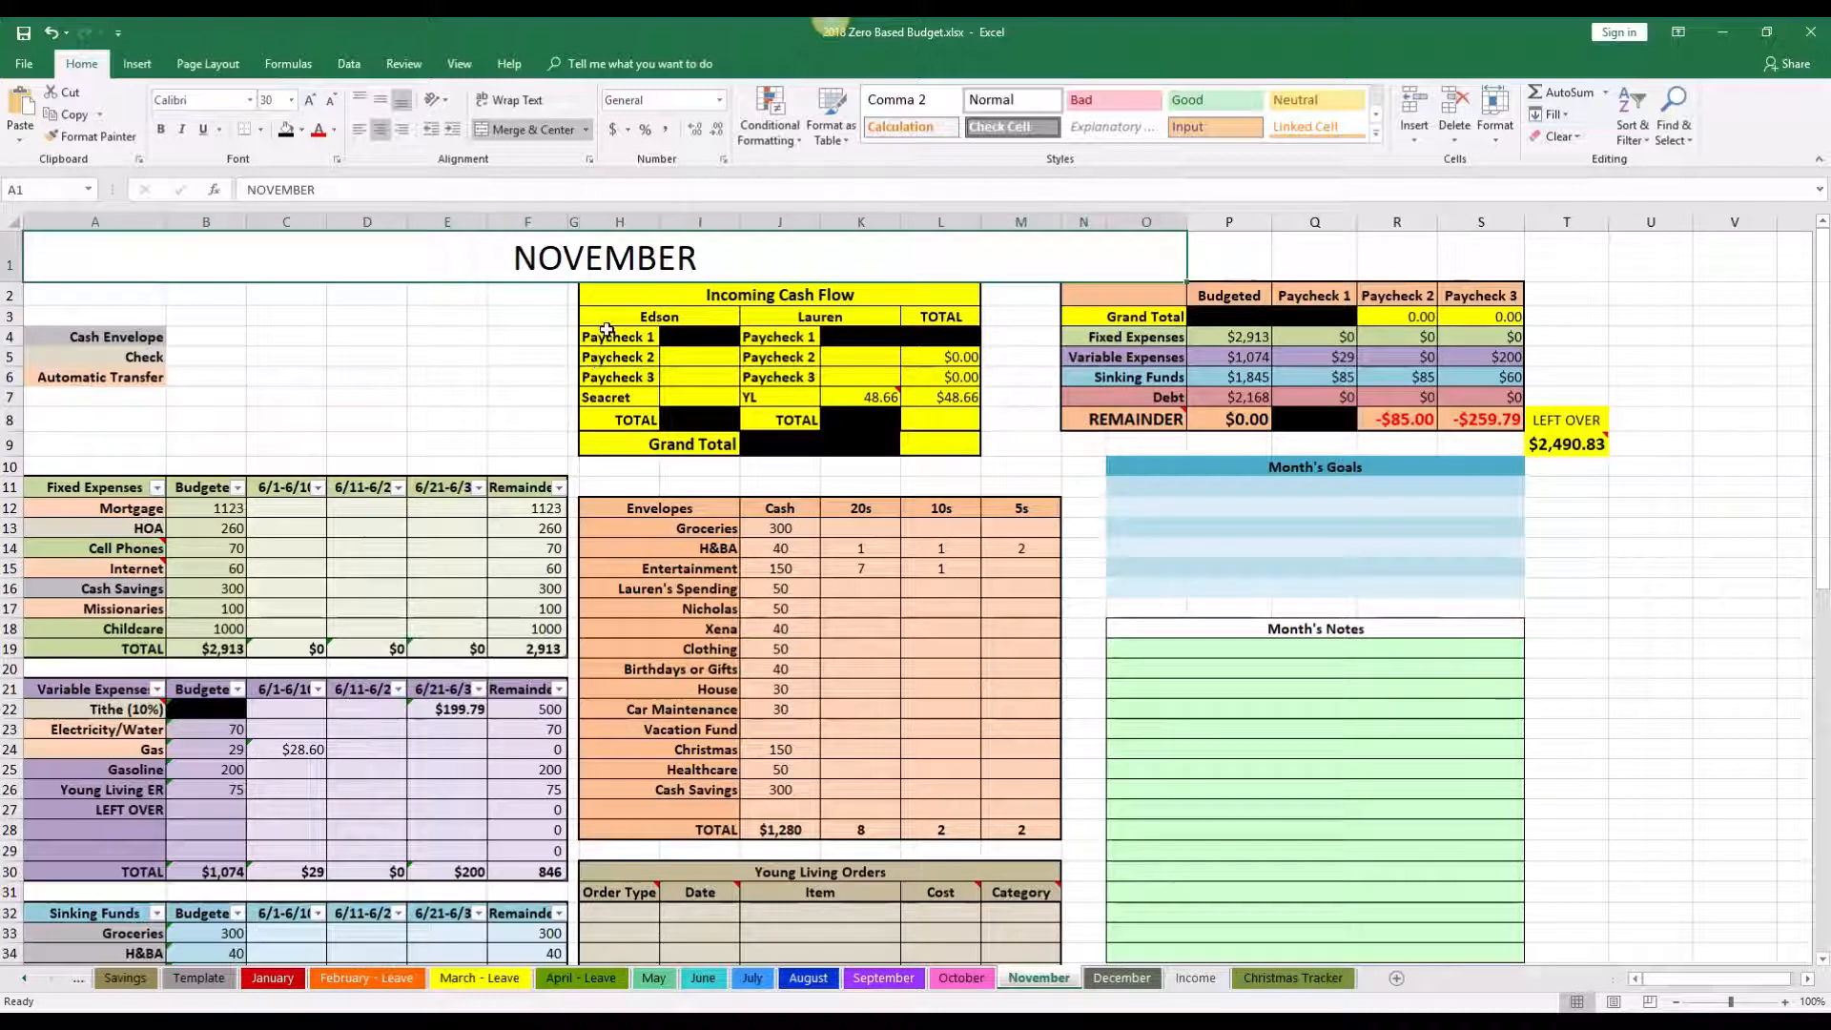
drag(598, 338, 965, 358)
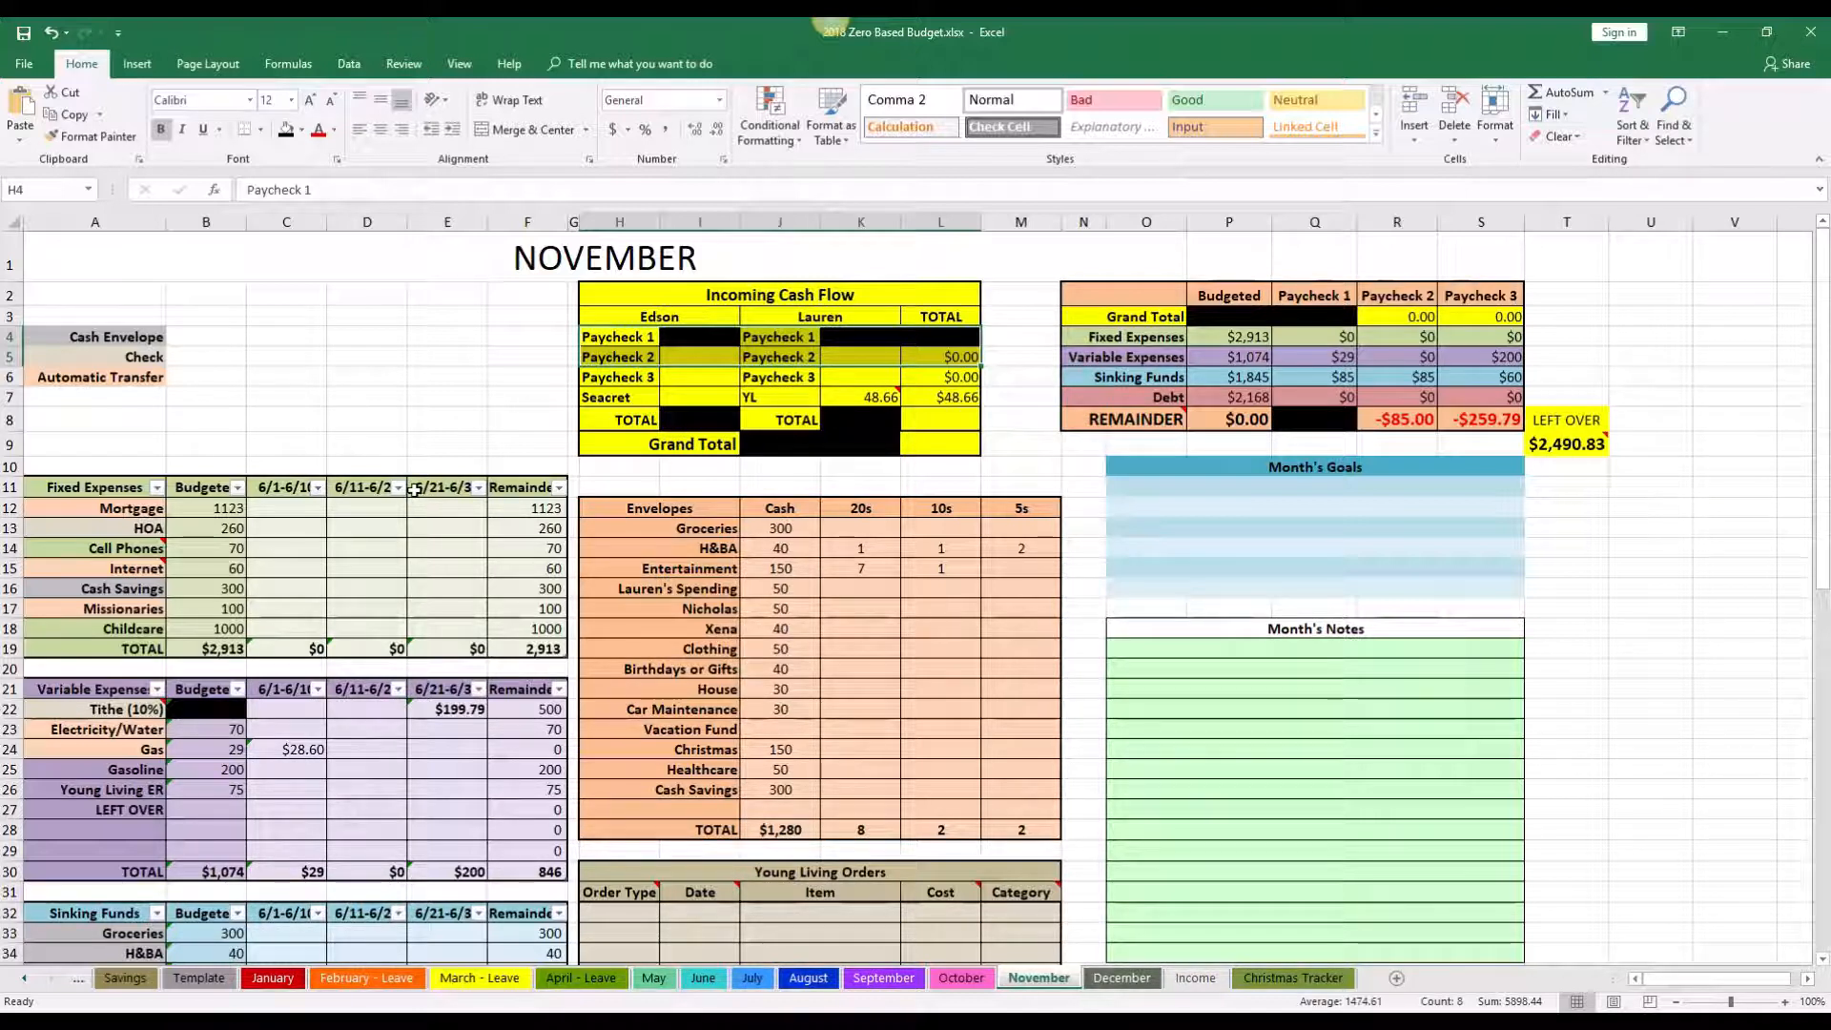
click(1123, 984)
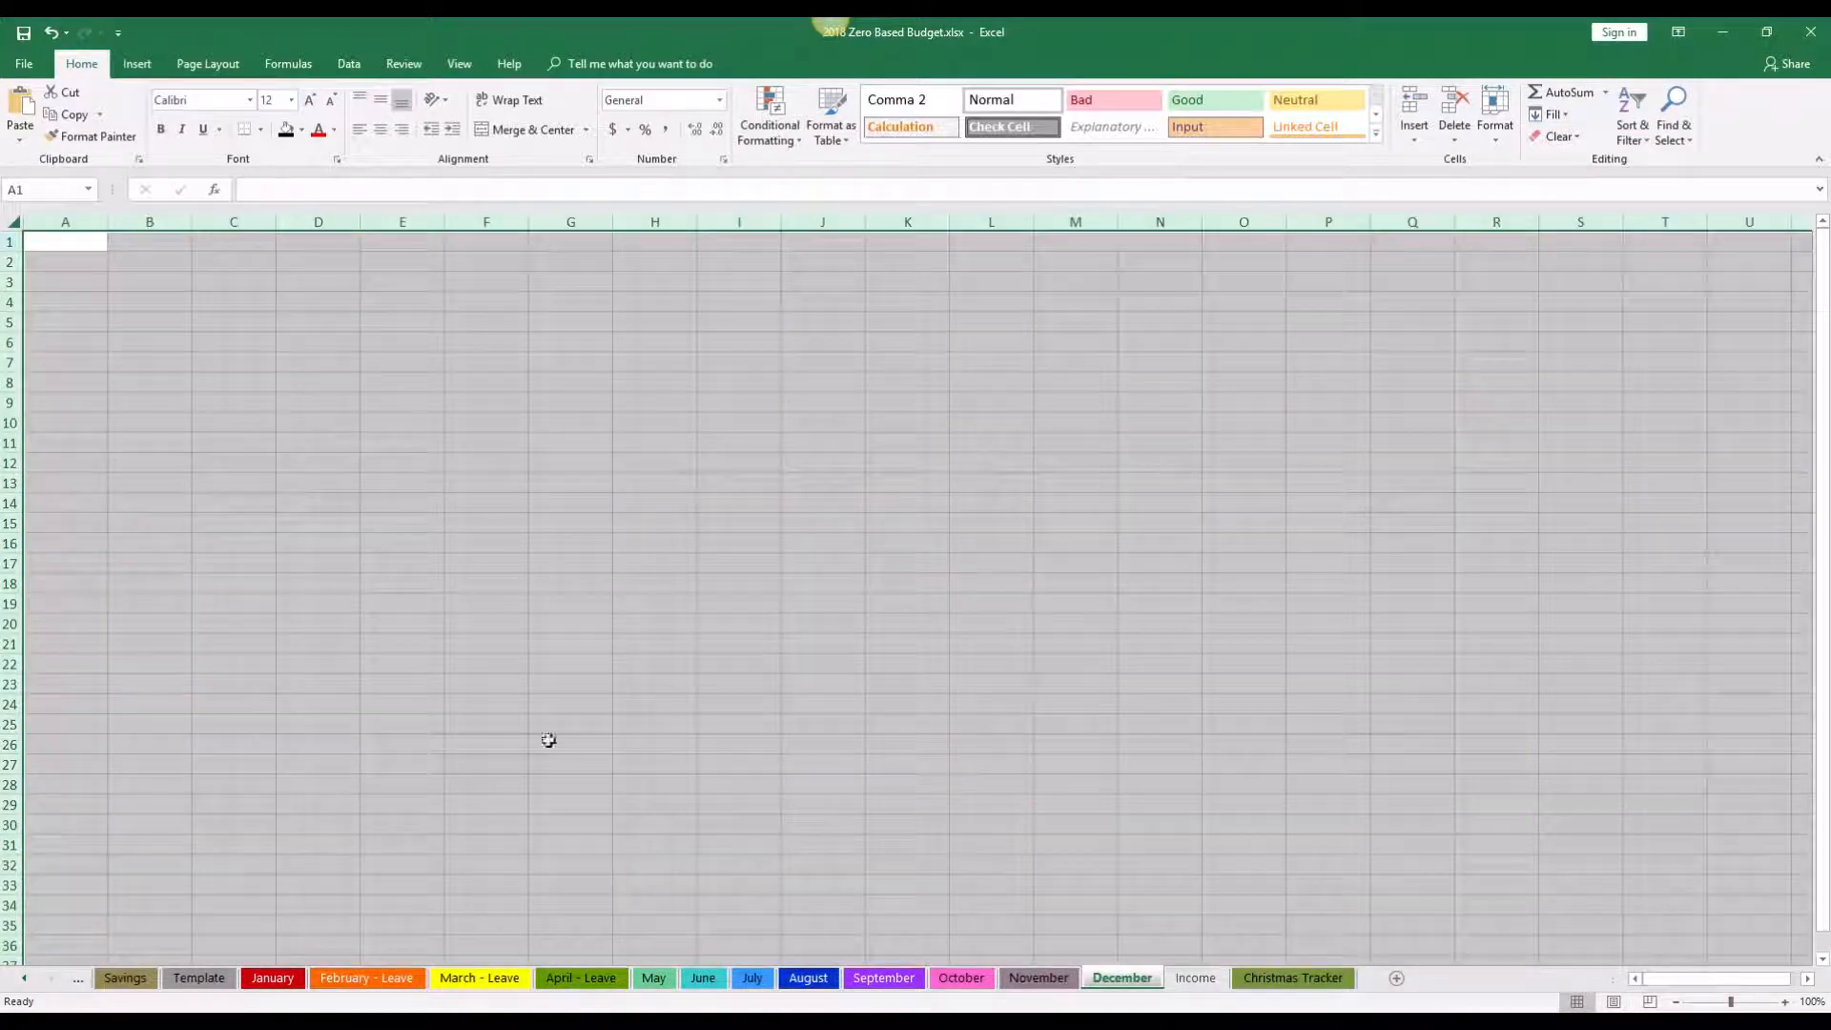
click(251, 403)
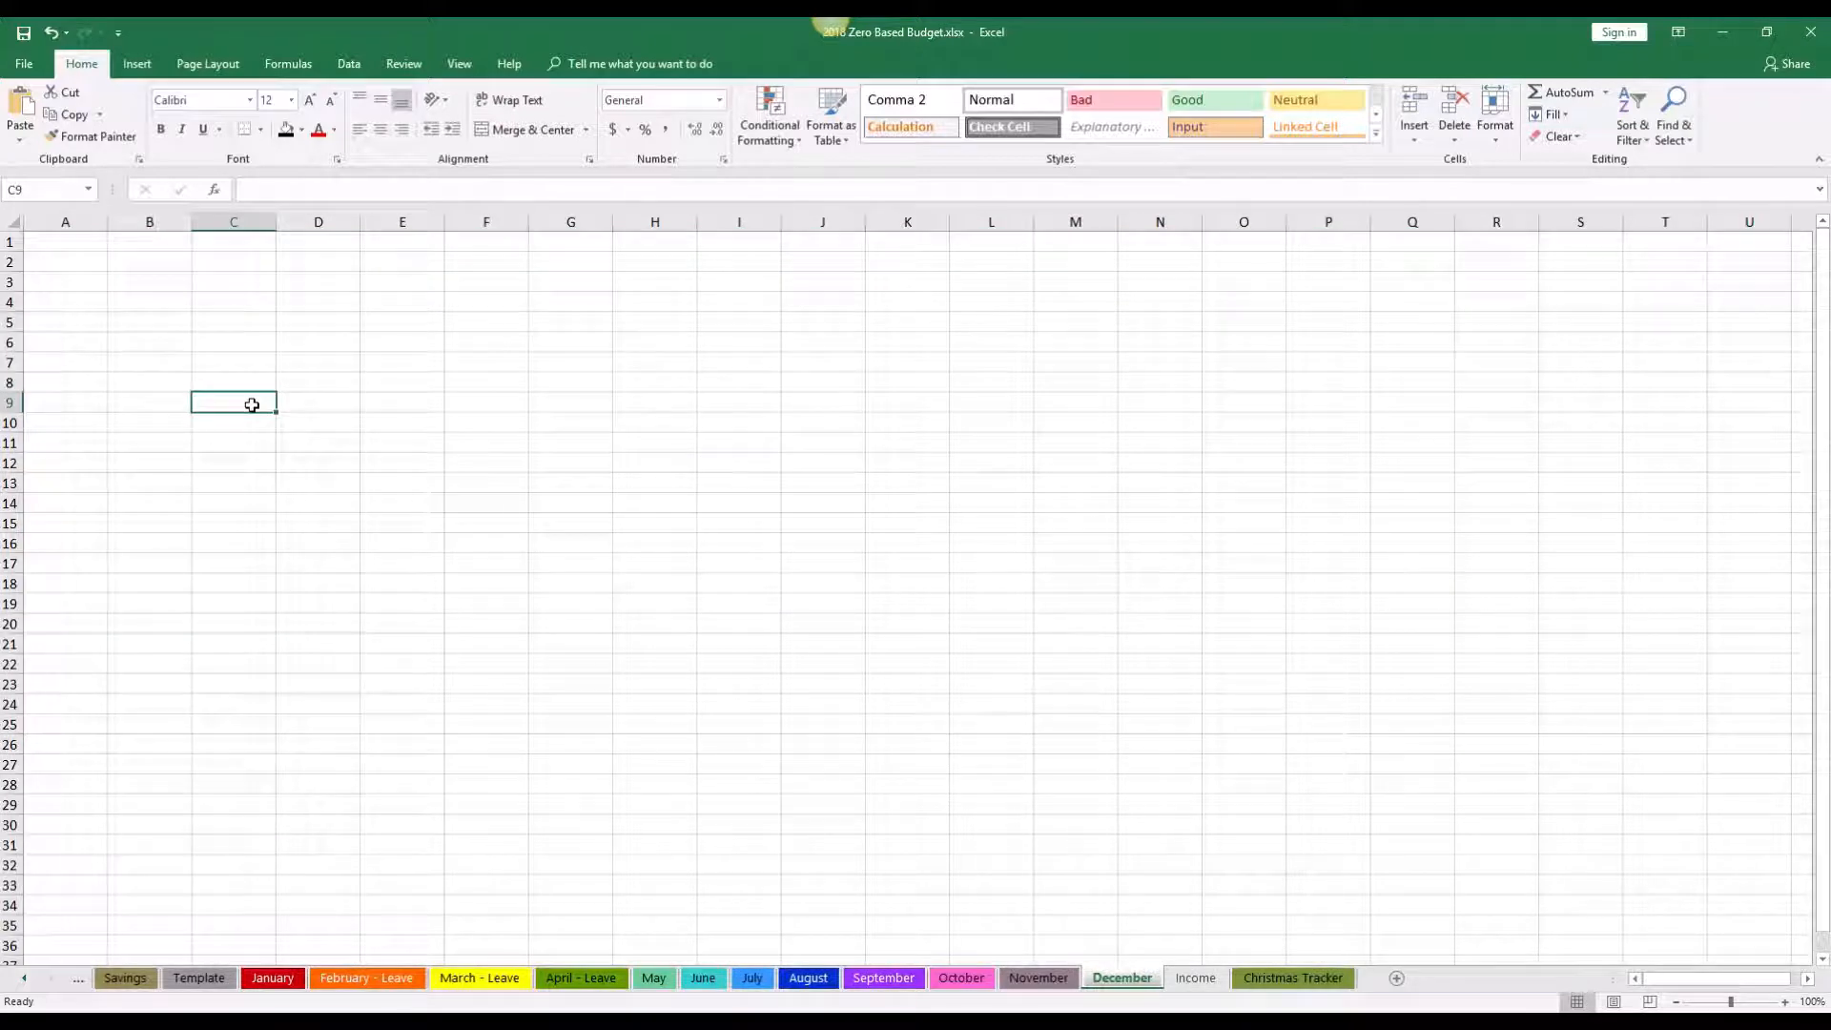
click(1025, 982)
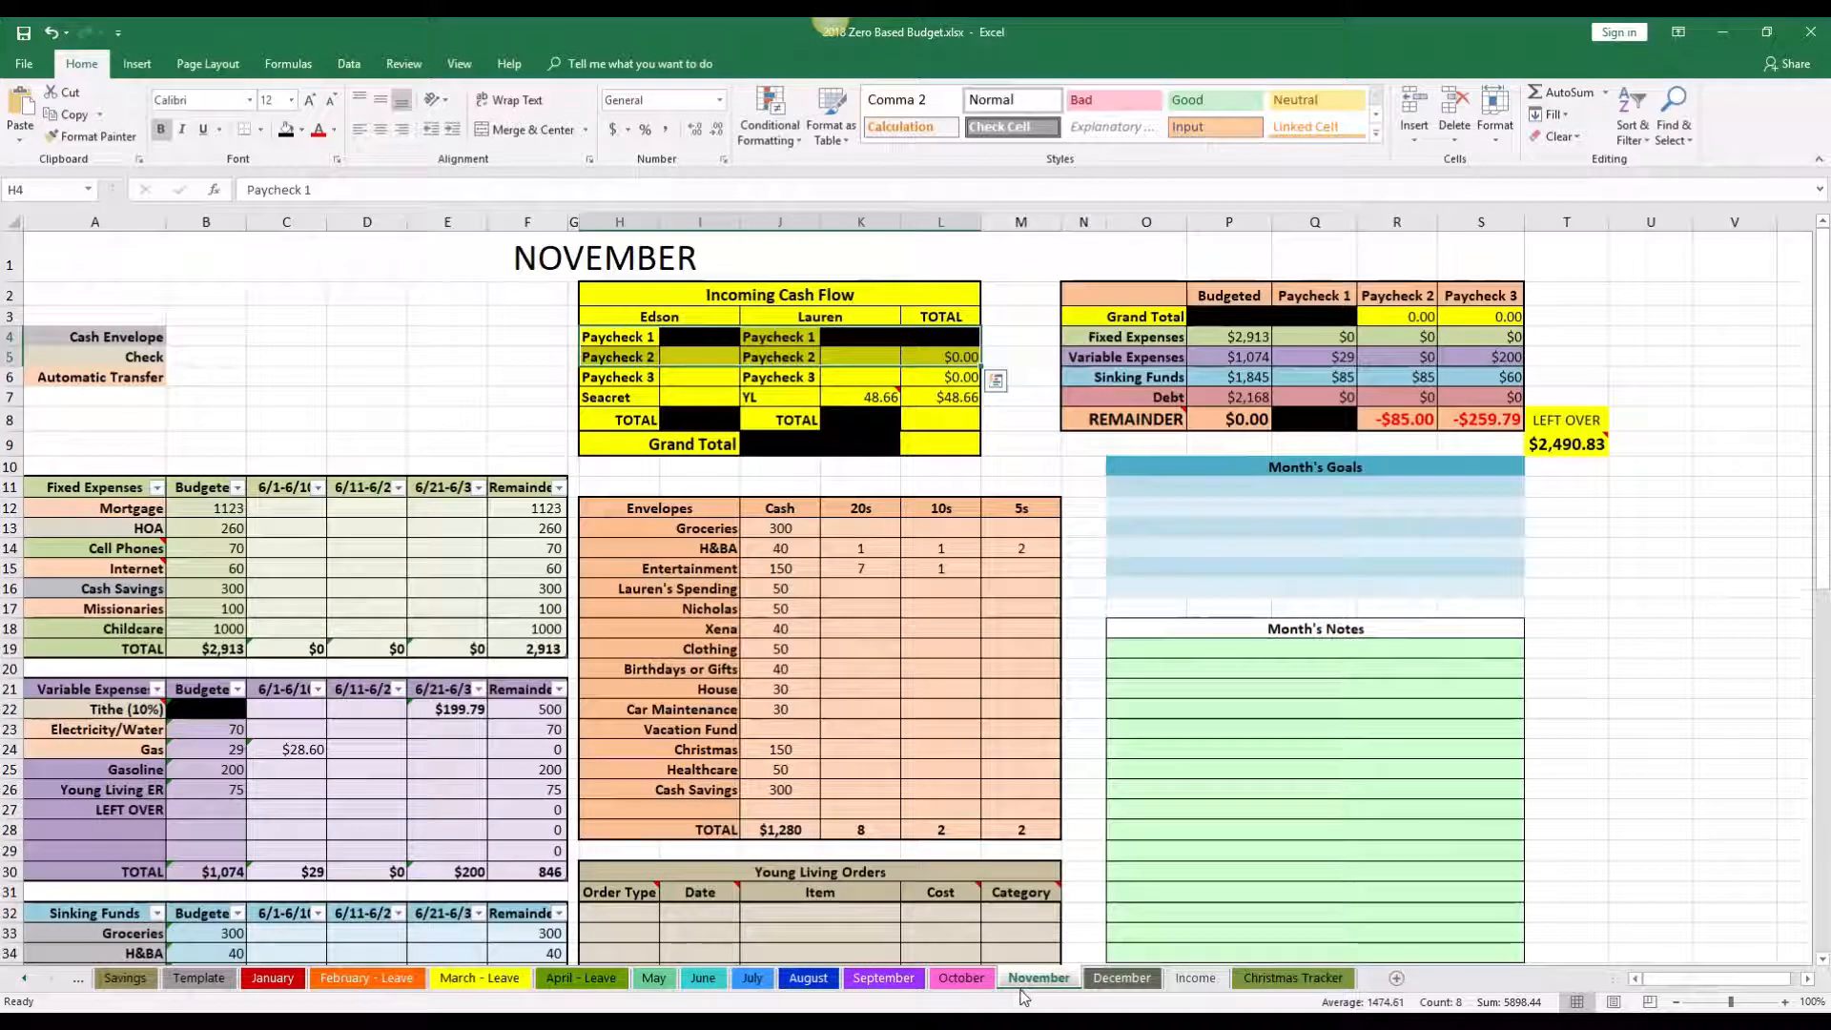
Step: Look through the Savings sheet's transactions list and its individual sinking fund tables from Vacation to REI
click(124, 988)
scroll(511, 696, down, 1)
scroll(1124, 725, up, 3)
mouse_move(1680, 978)
mouse_down()
mouse_move(1771, 967)
mouse_move(1681, 985)
mouse_up()
scroll(559, 806, down, 16)
scroll(560, 806, up, 16)
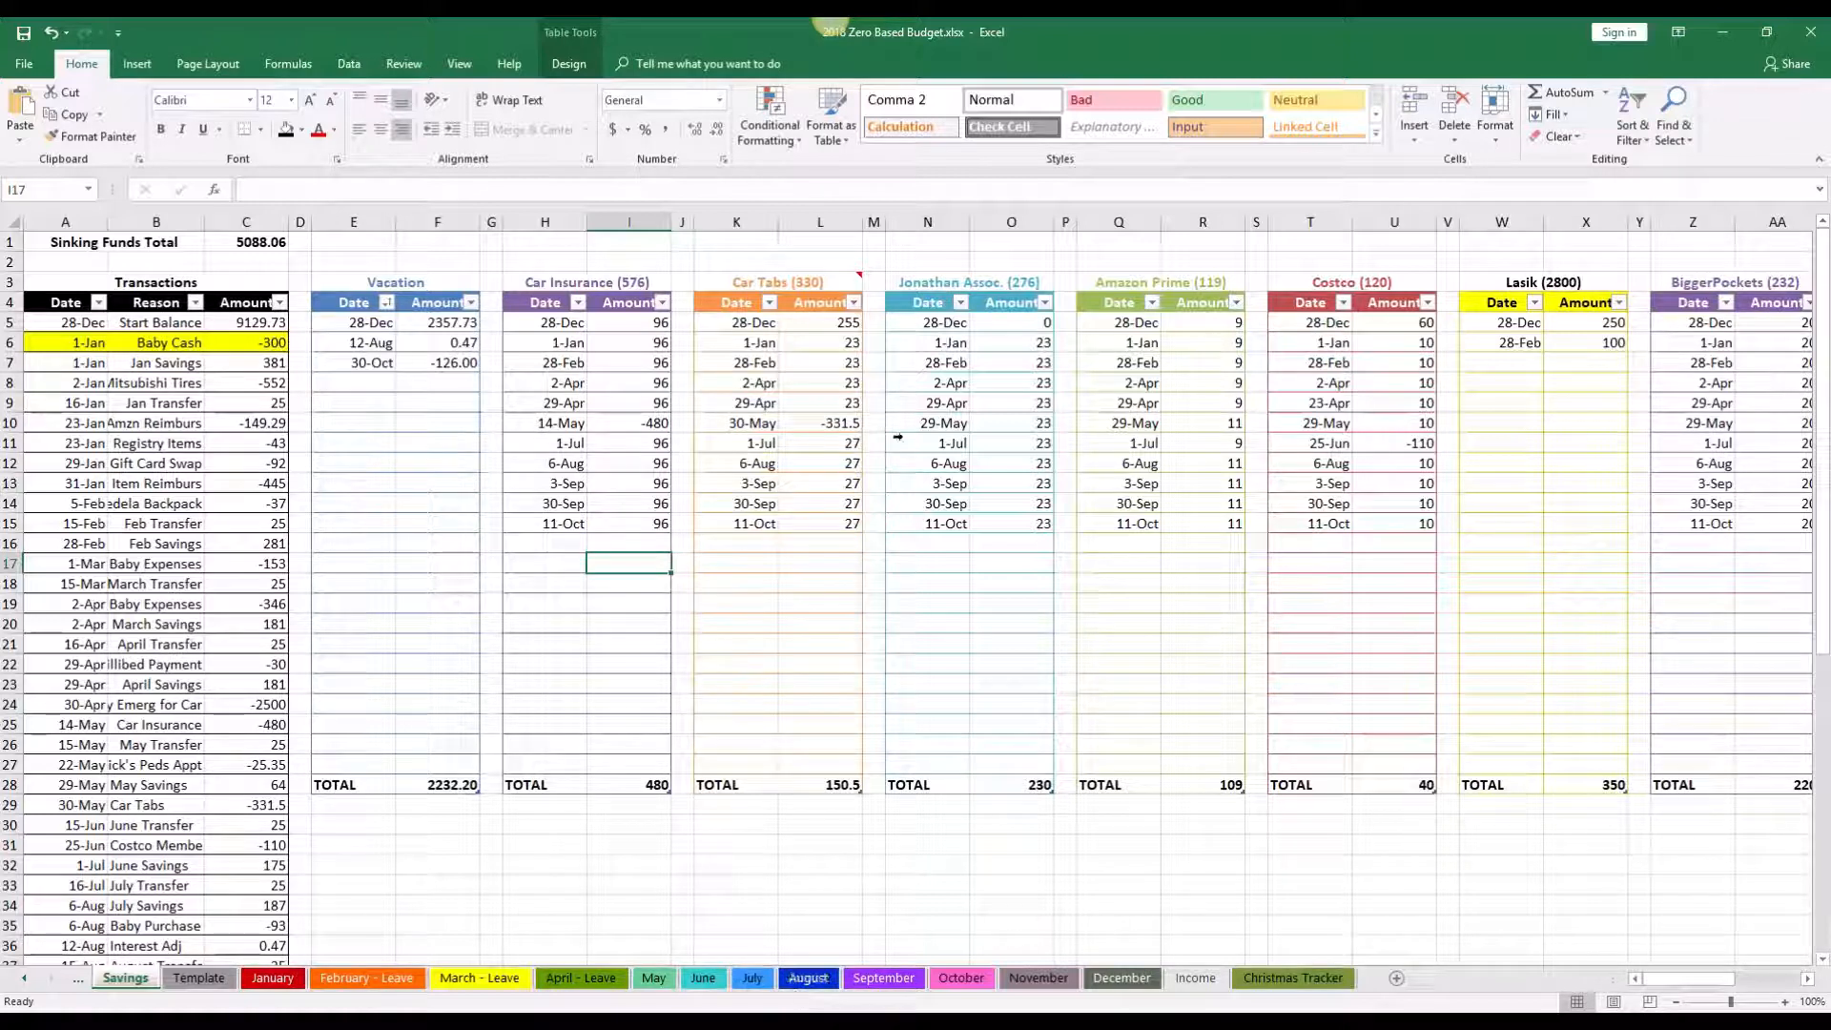
drag(1669, 980, 1695, 980)
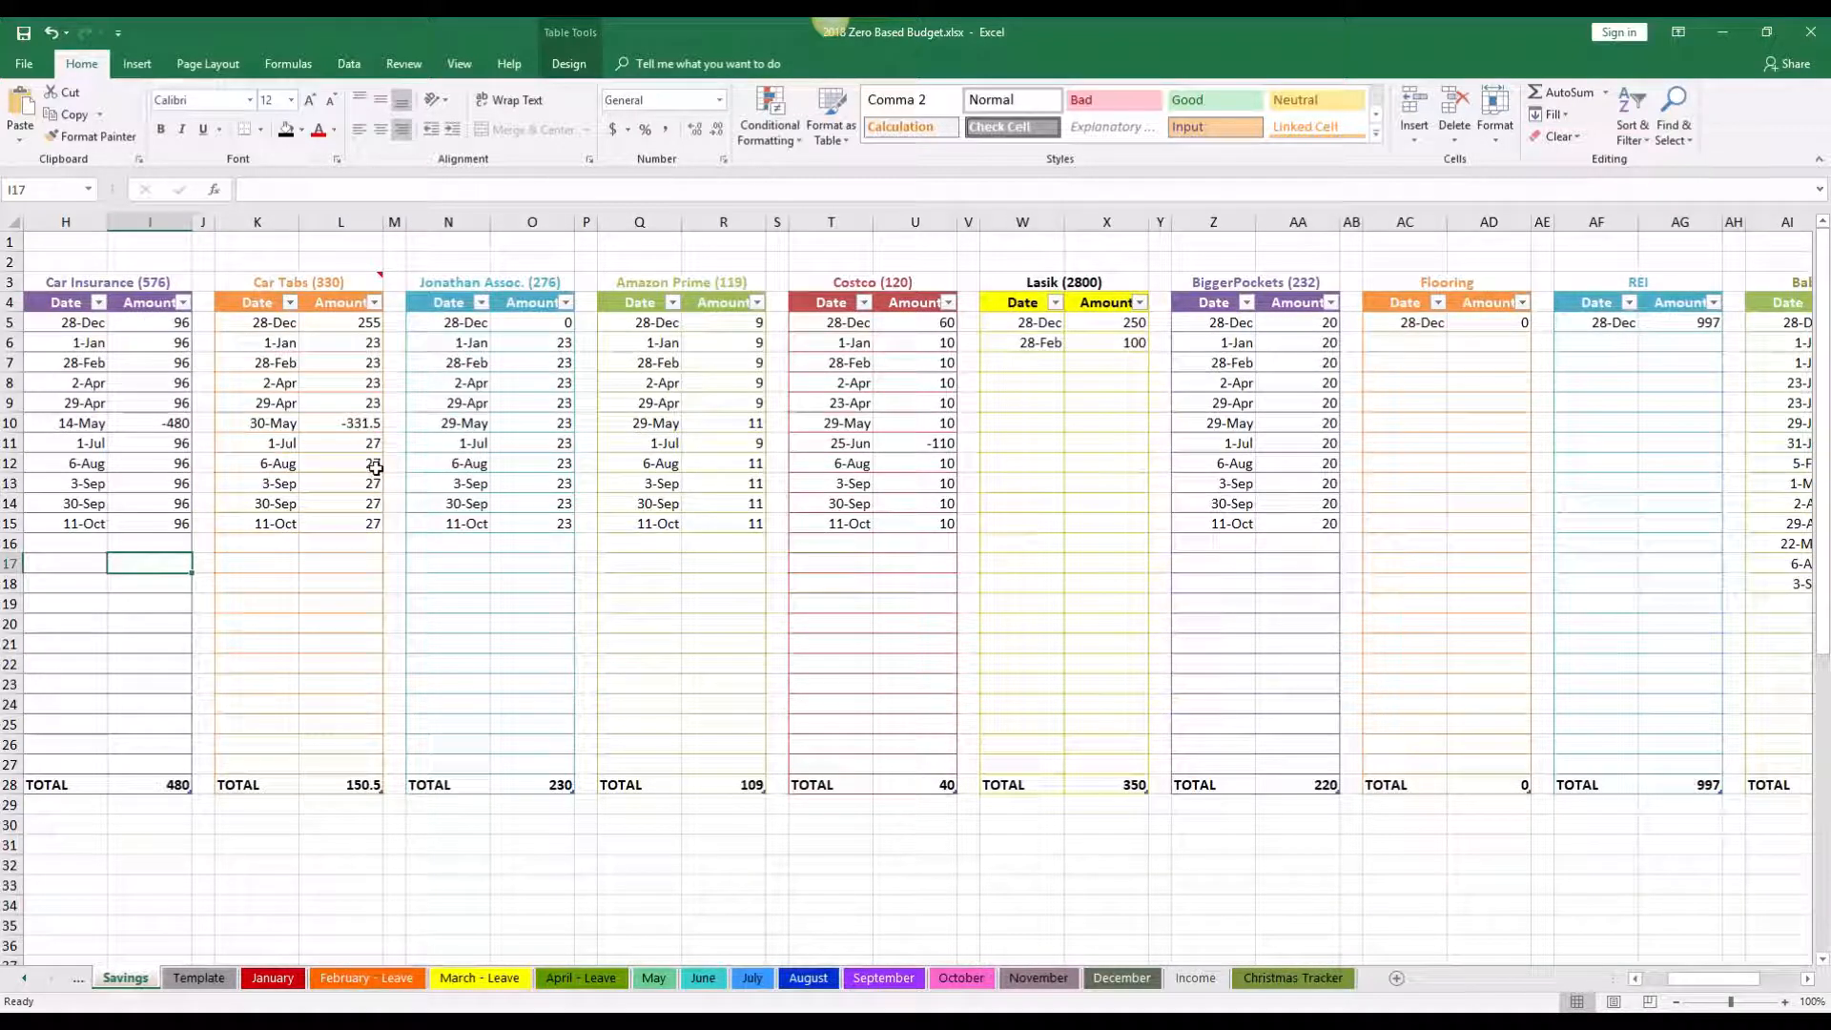
Step: Compare November's Car Insurance to Subscription 1 sinking funds with the Savings sheet's Car Tabs entries, including the 30-May withdrawal
click(1039, 978)
scroll(117, 862, down, 8)
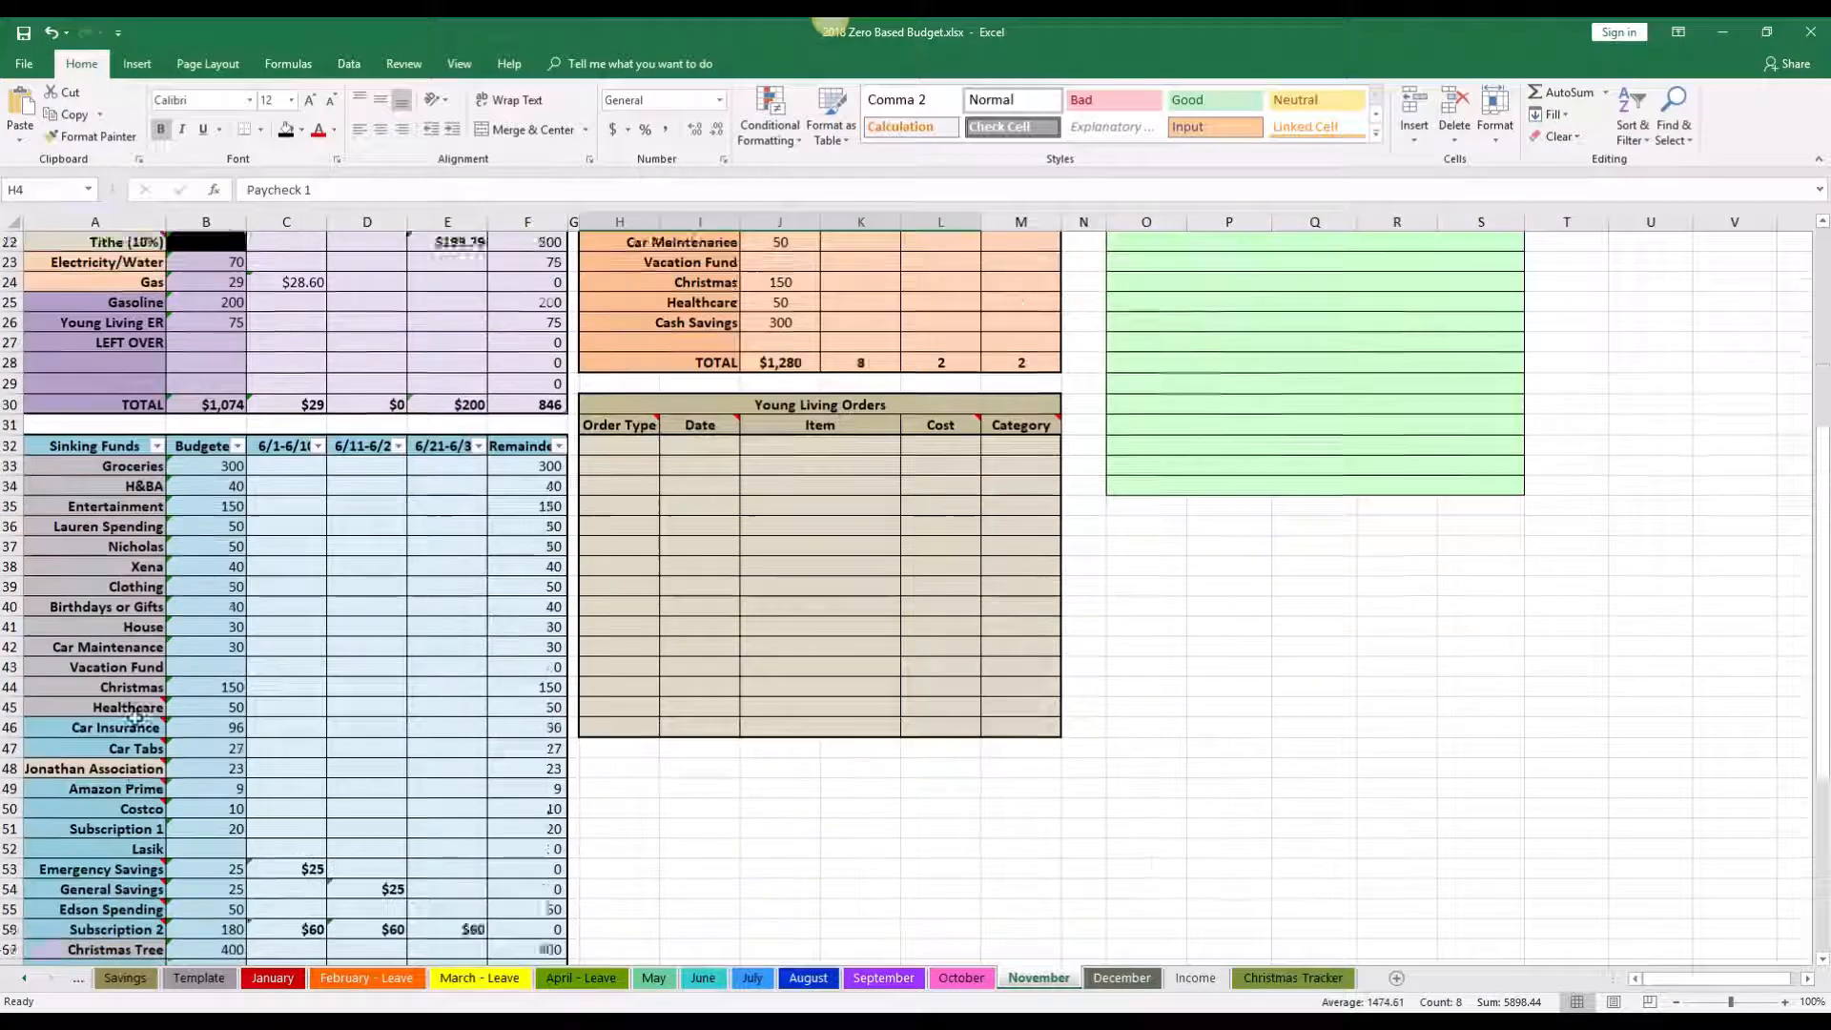
drag(90, 669, 202, 780)
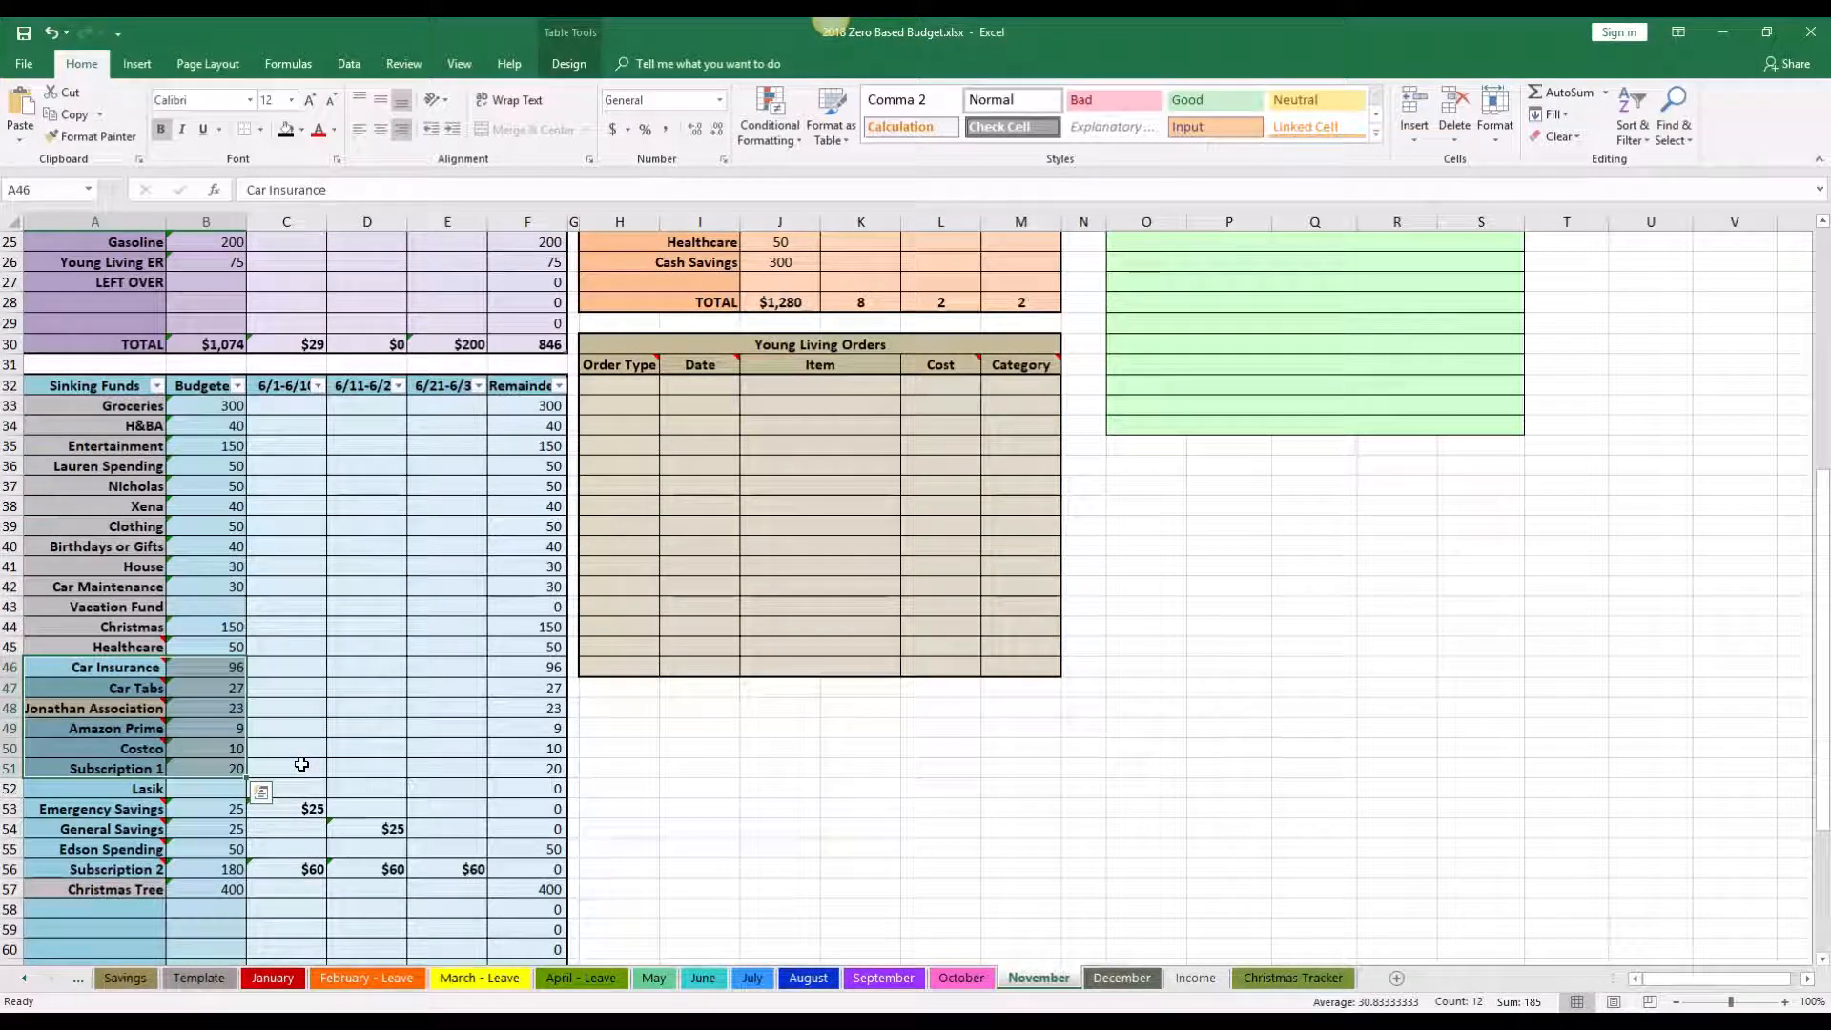
click(127, 978)
drag(257, 324, 345, 537)
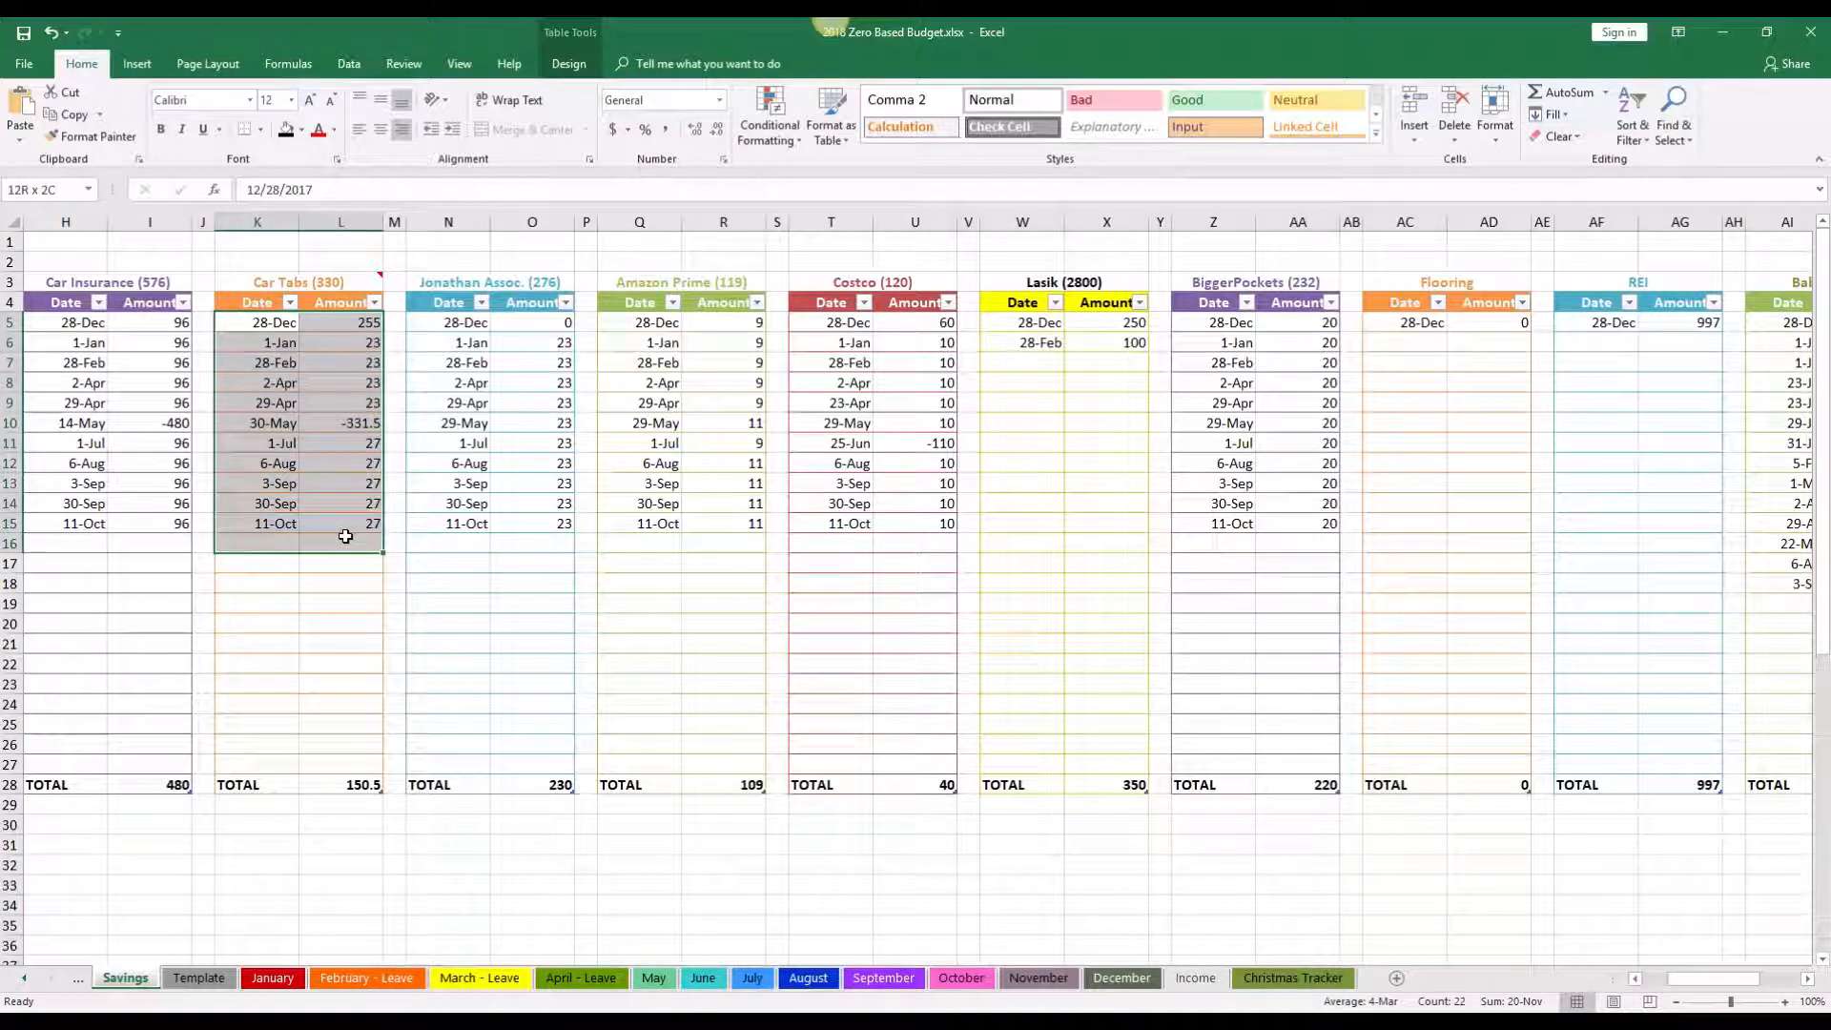
click(318, 426)
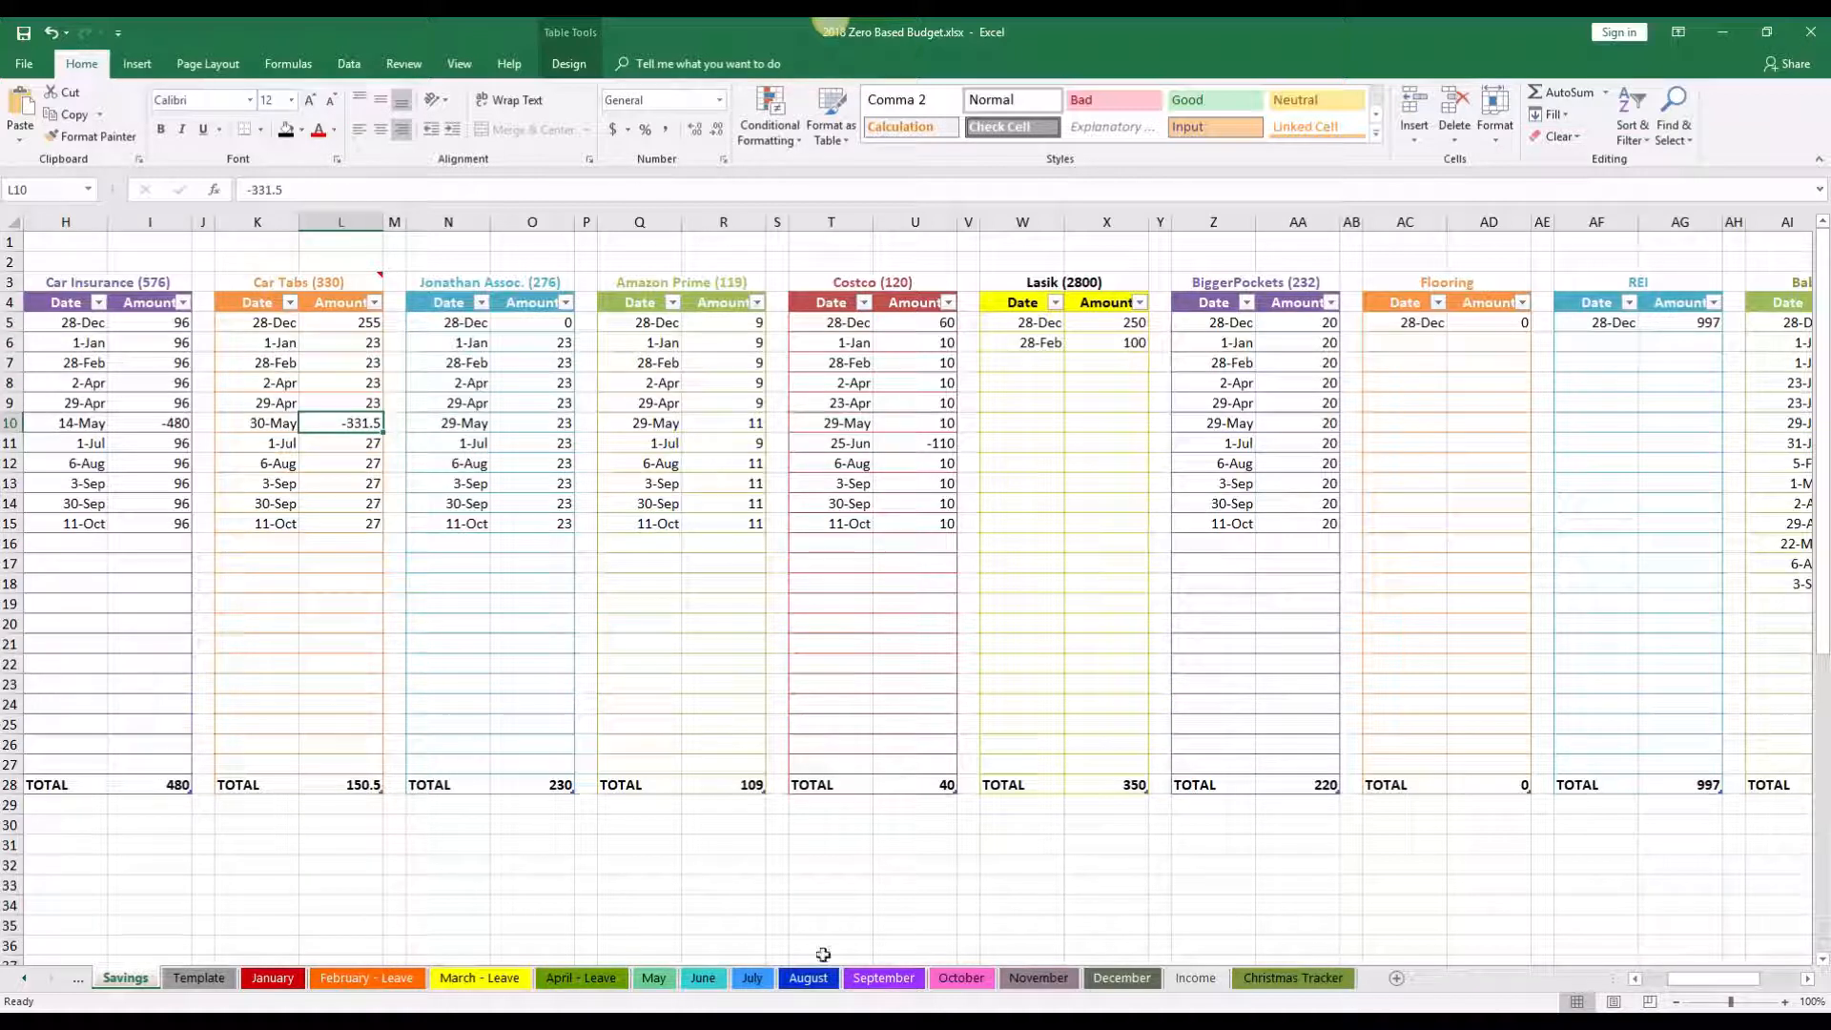
Step: Look over the Debt Snowball sheet's Current Debt list and the payment tables for each Great Lakes, Honda and Mitsubishi loan
click(78, 979)
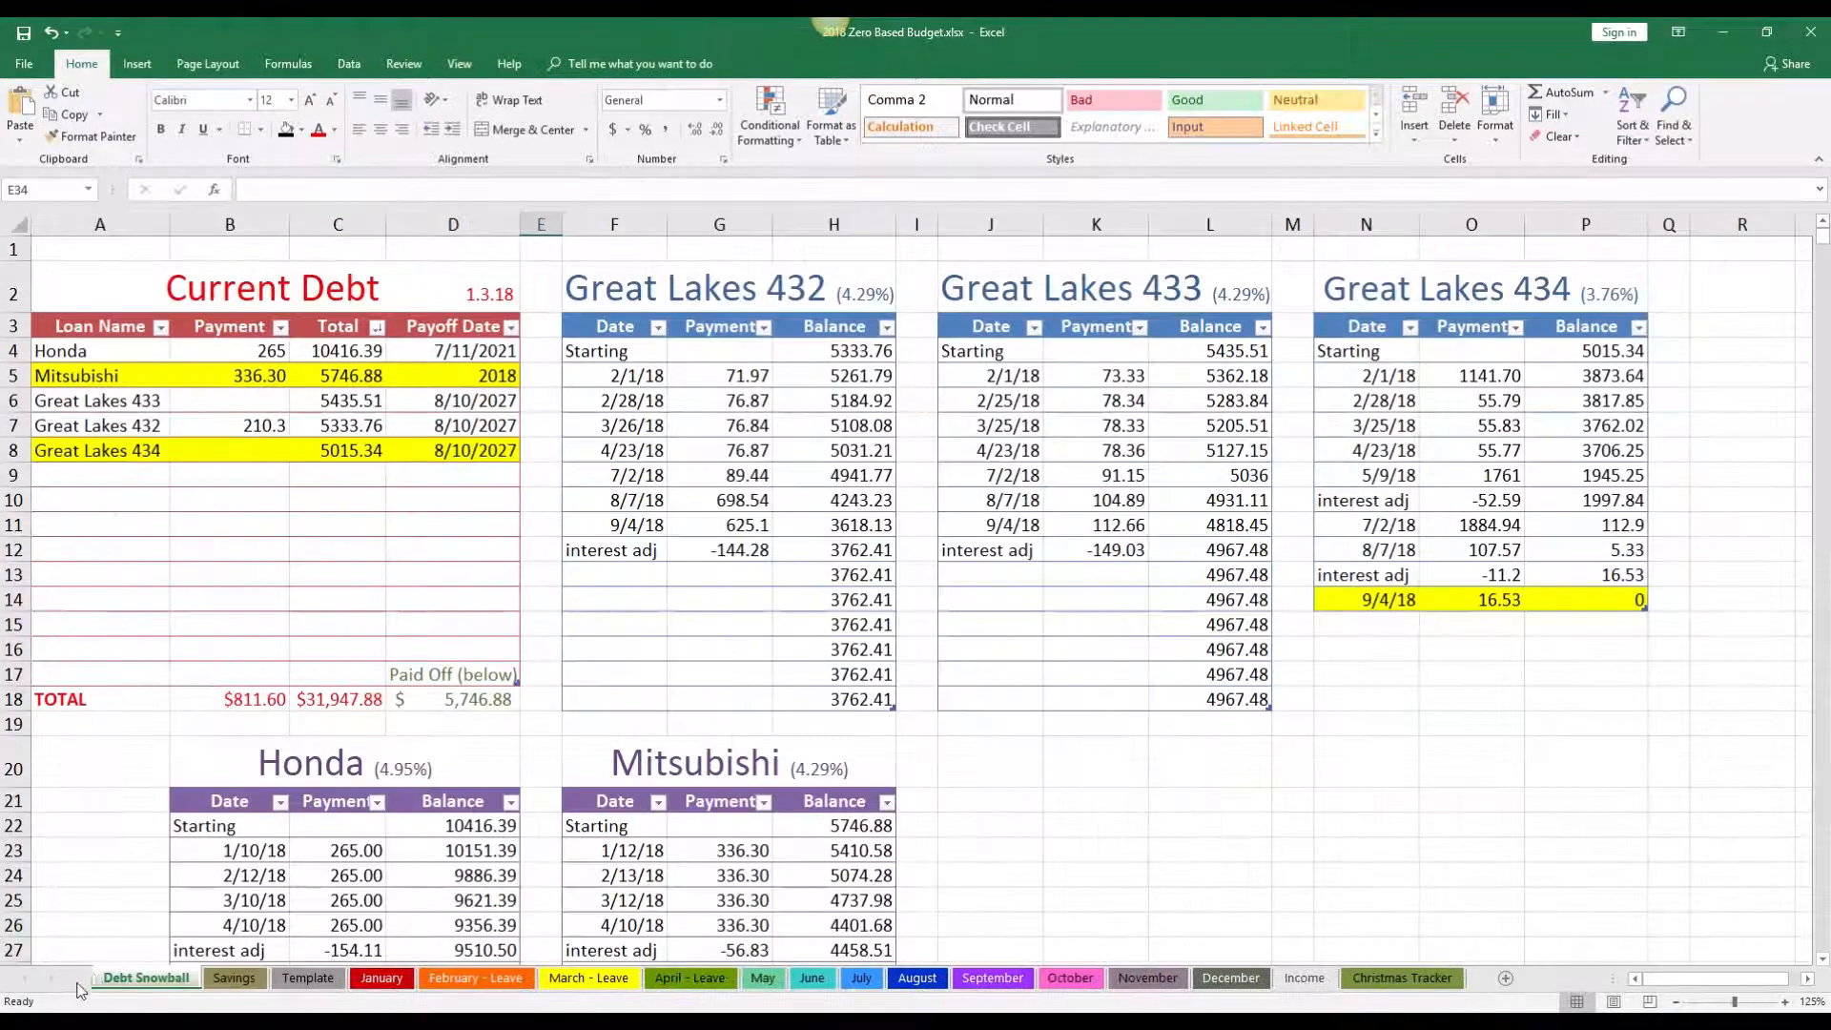
click(693, 615)
scroll(692, 616, down, 2)
scroll(692, 616, up, 2)
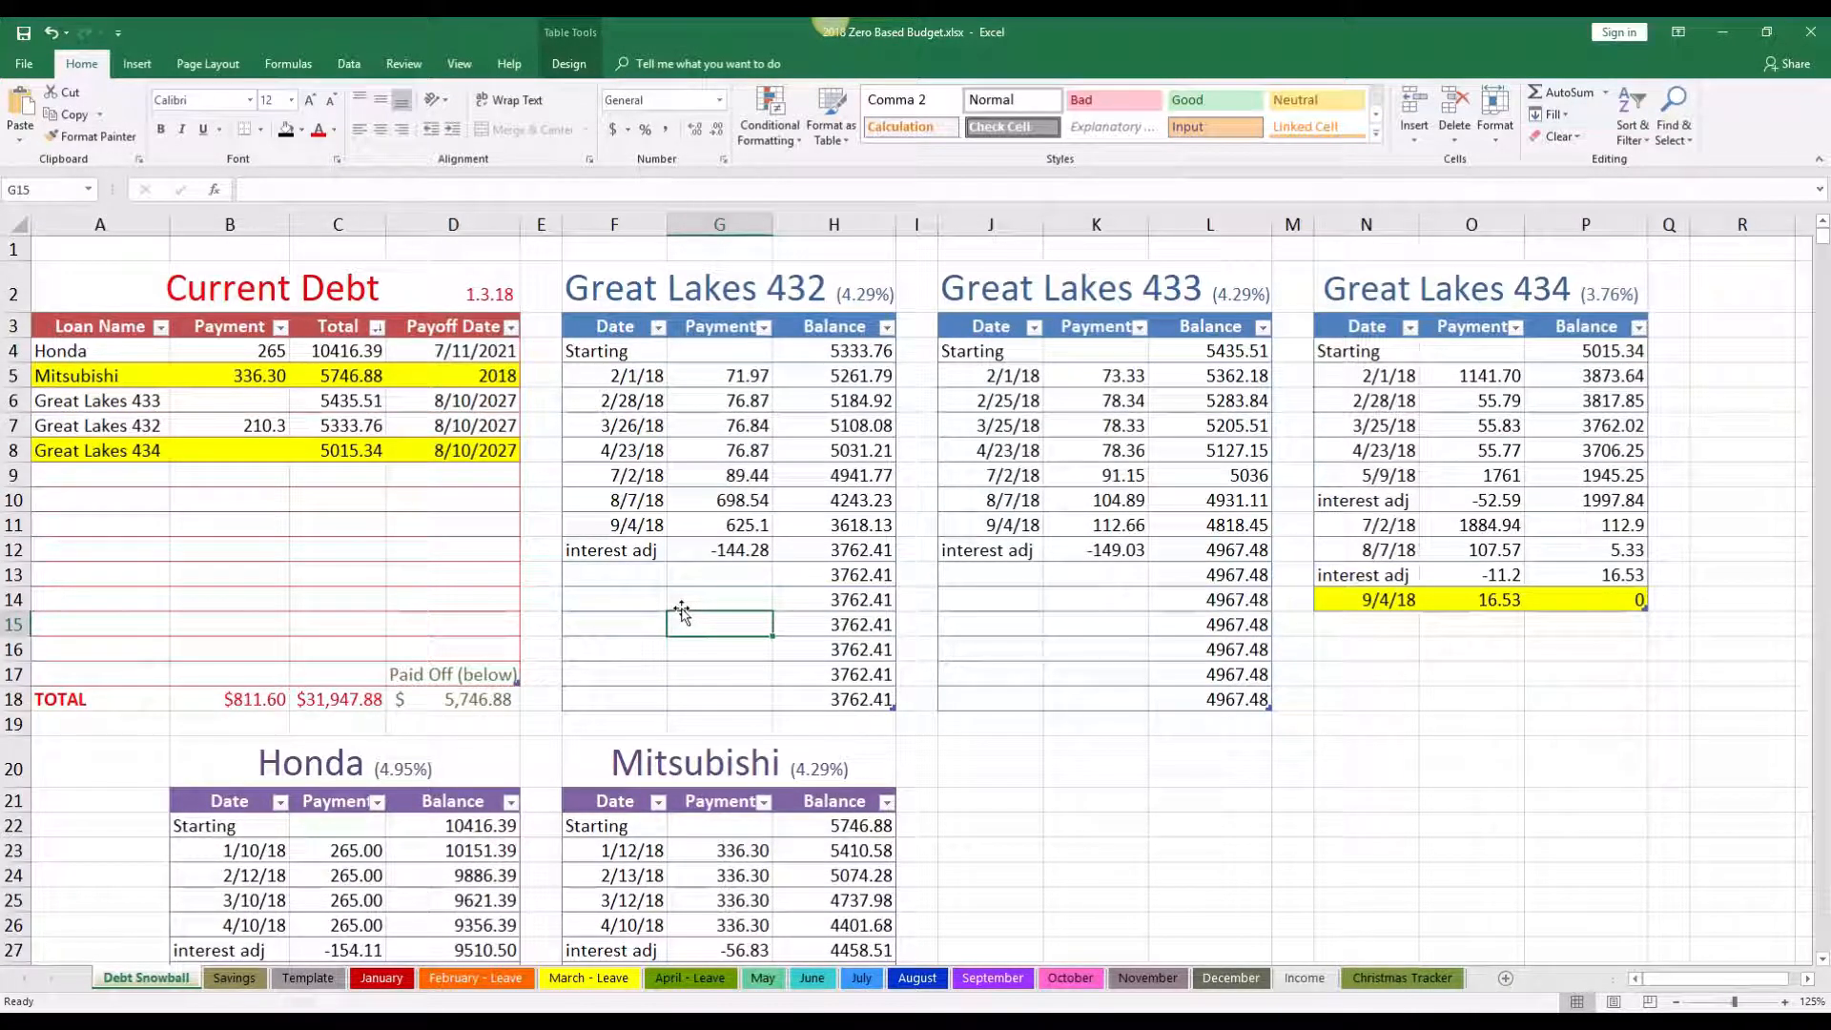
scroll(681, 610, down, 3)
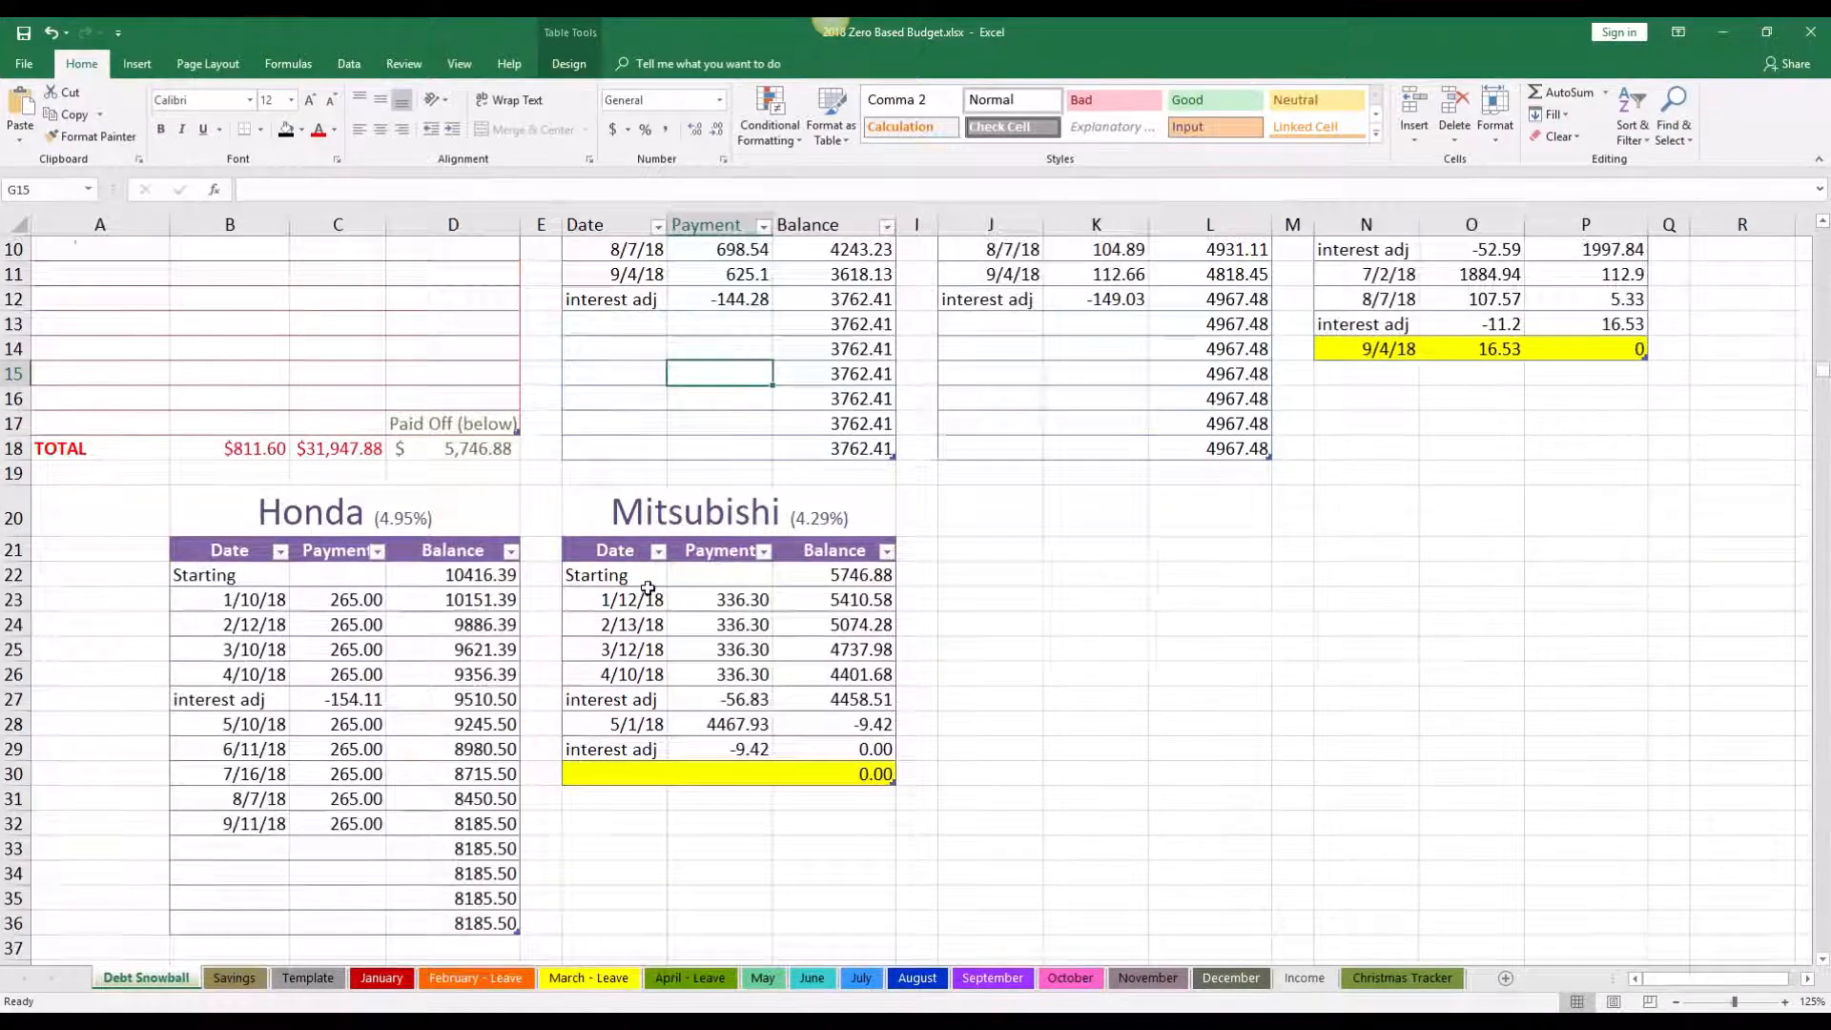
scroll(648, 588, up, 3)
scroll(648, 588, down, 1)
scroll(648, 588, up, 1)
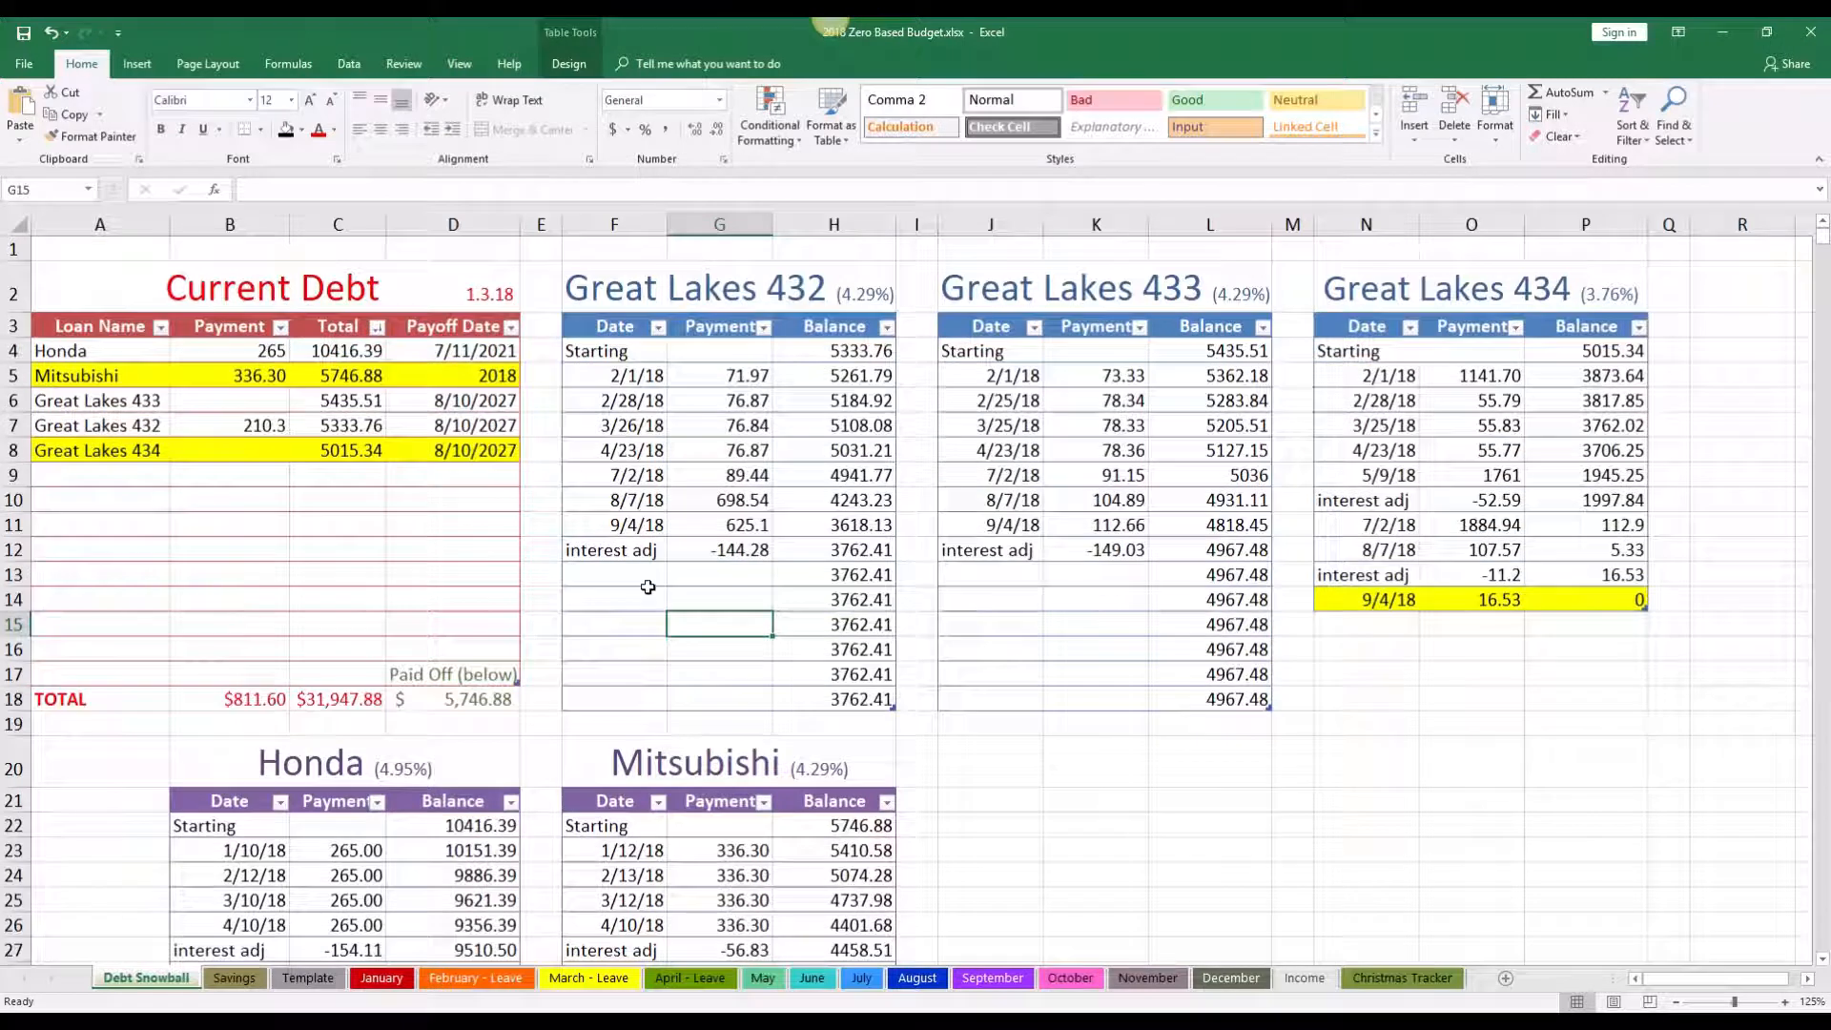
Step: Inspect Great Lakes 433's next payment cell and the final rows for Great Lakes 434 and Mitsubishi, and return to November
click(1087, 575)
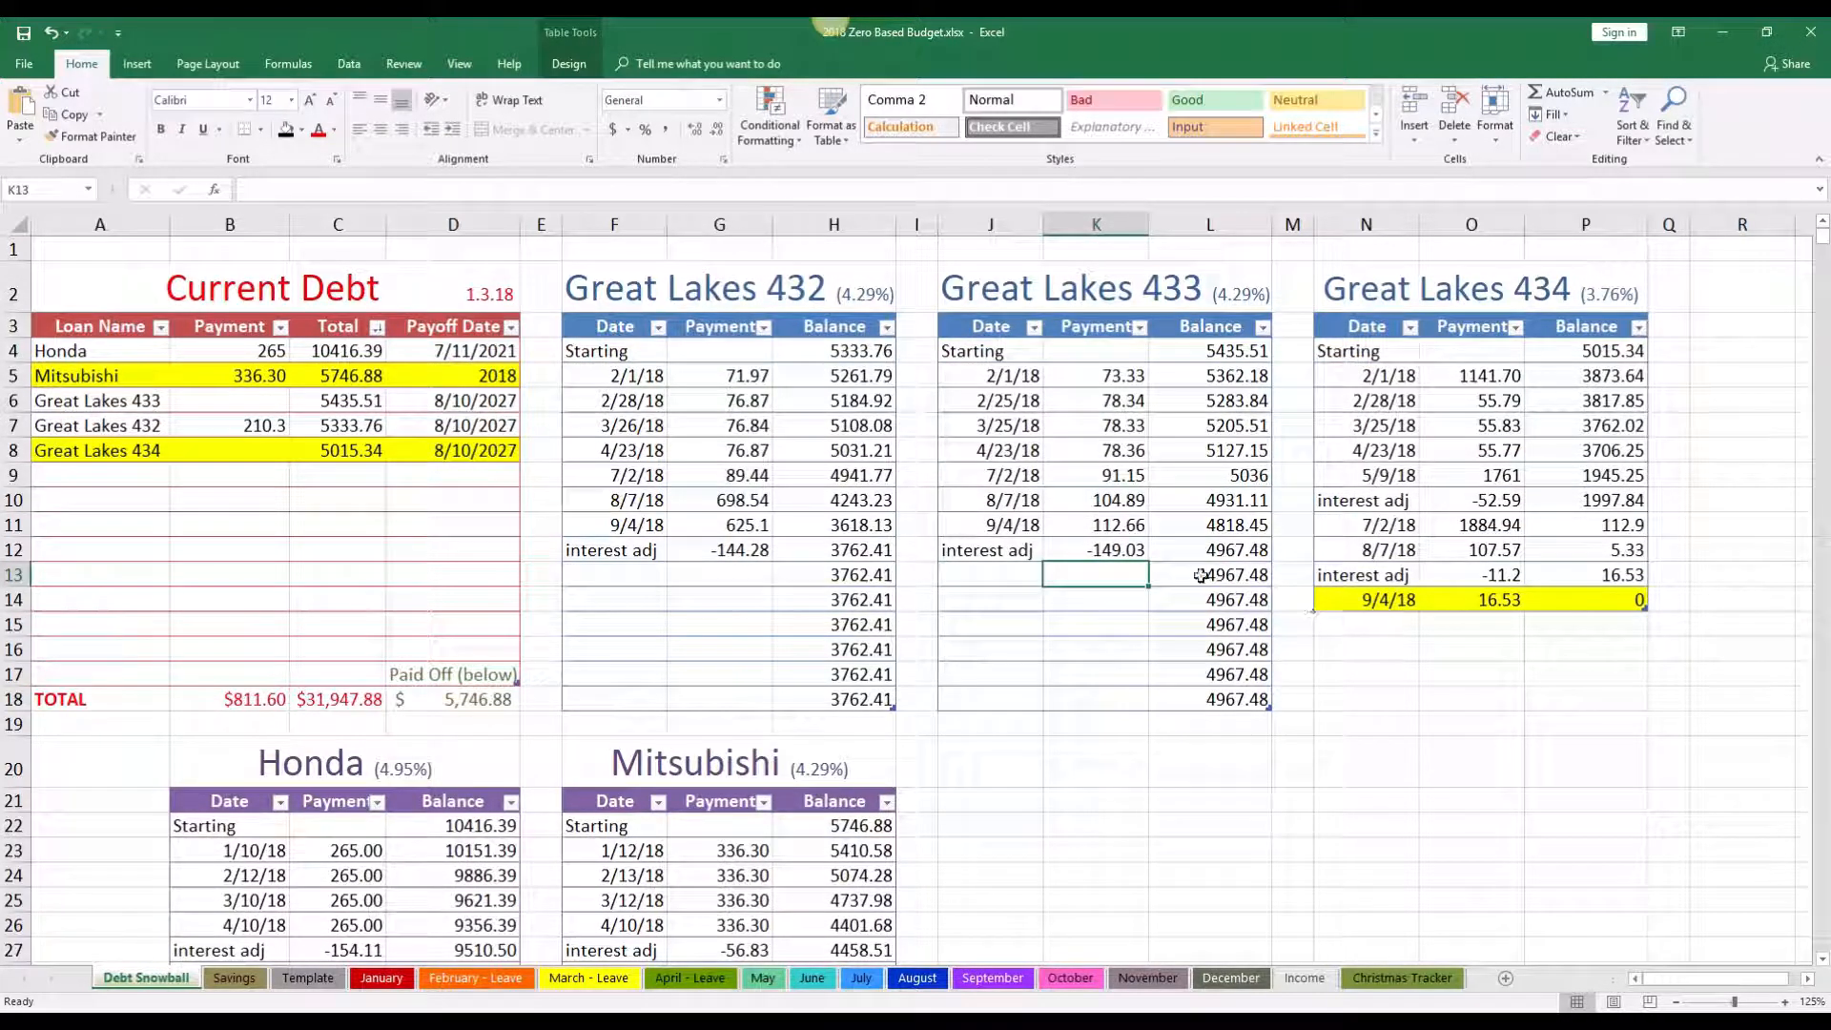
click(1598, 590)
drag(1598, 590, 1373, 599)
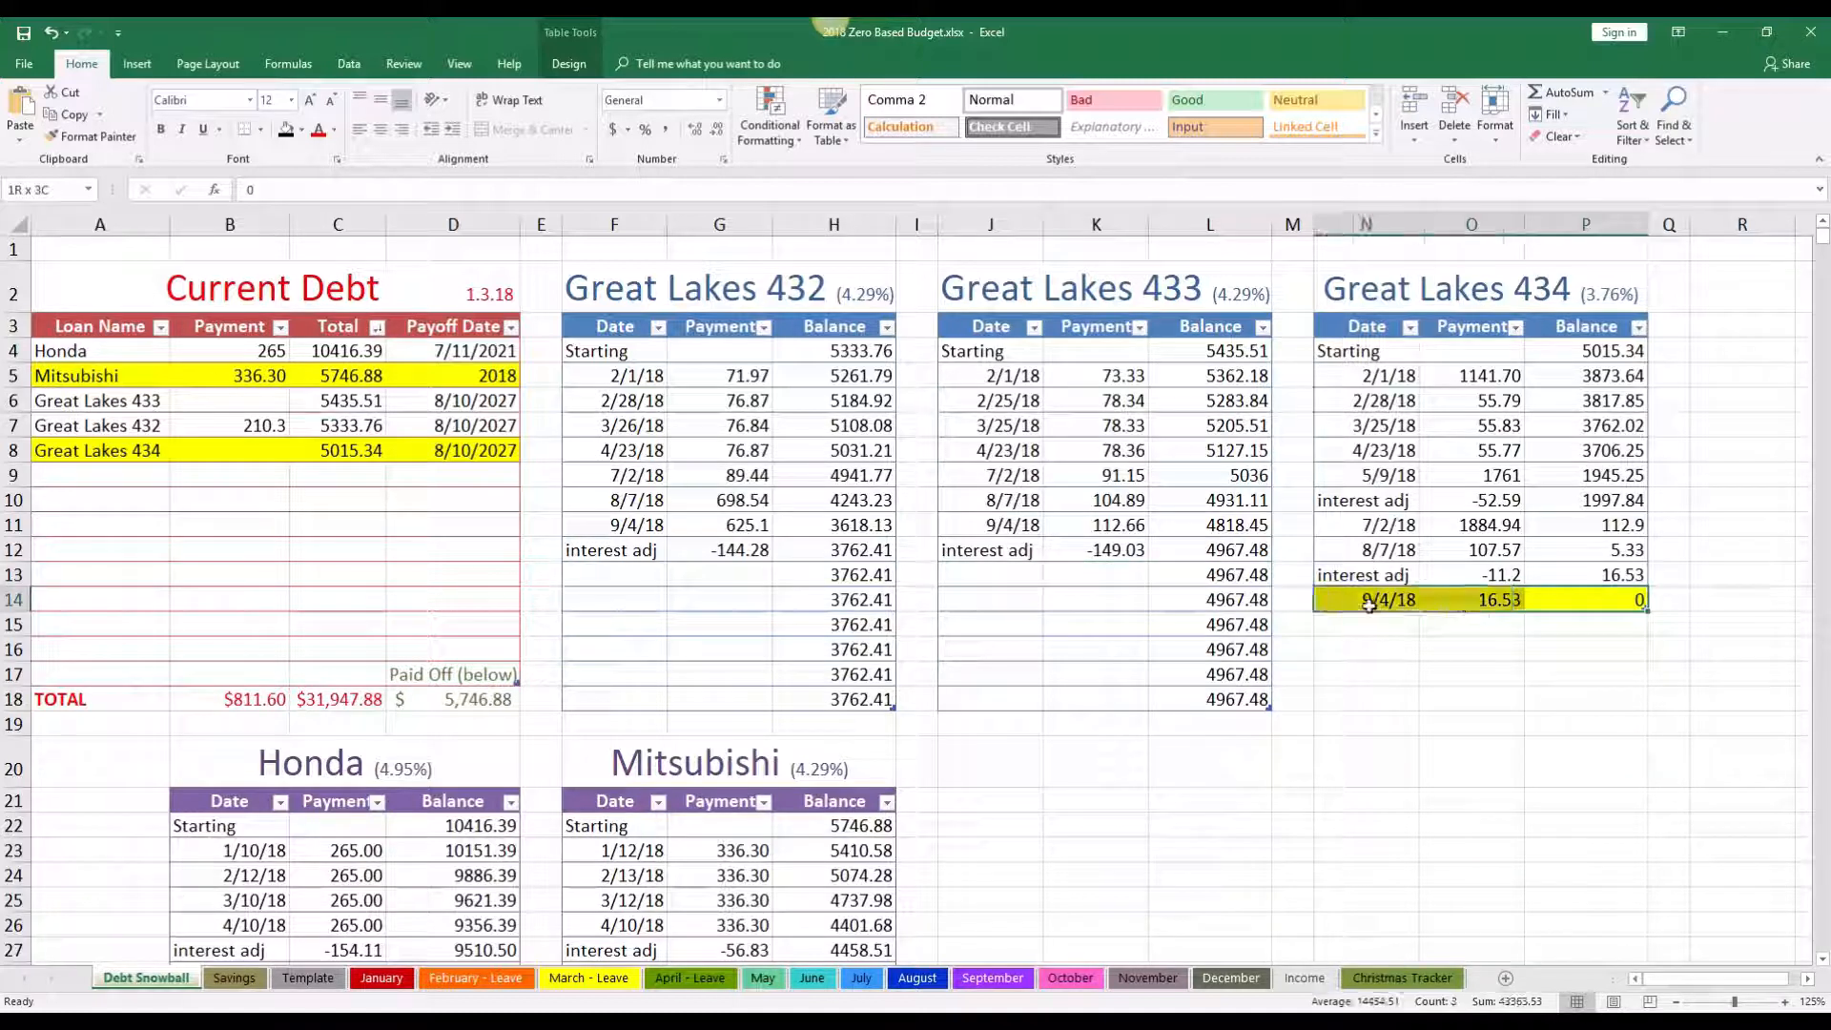
scroll(267, 719, down, 3)
scroll(268, 719, down, 1)
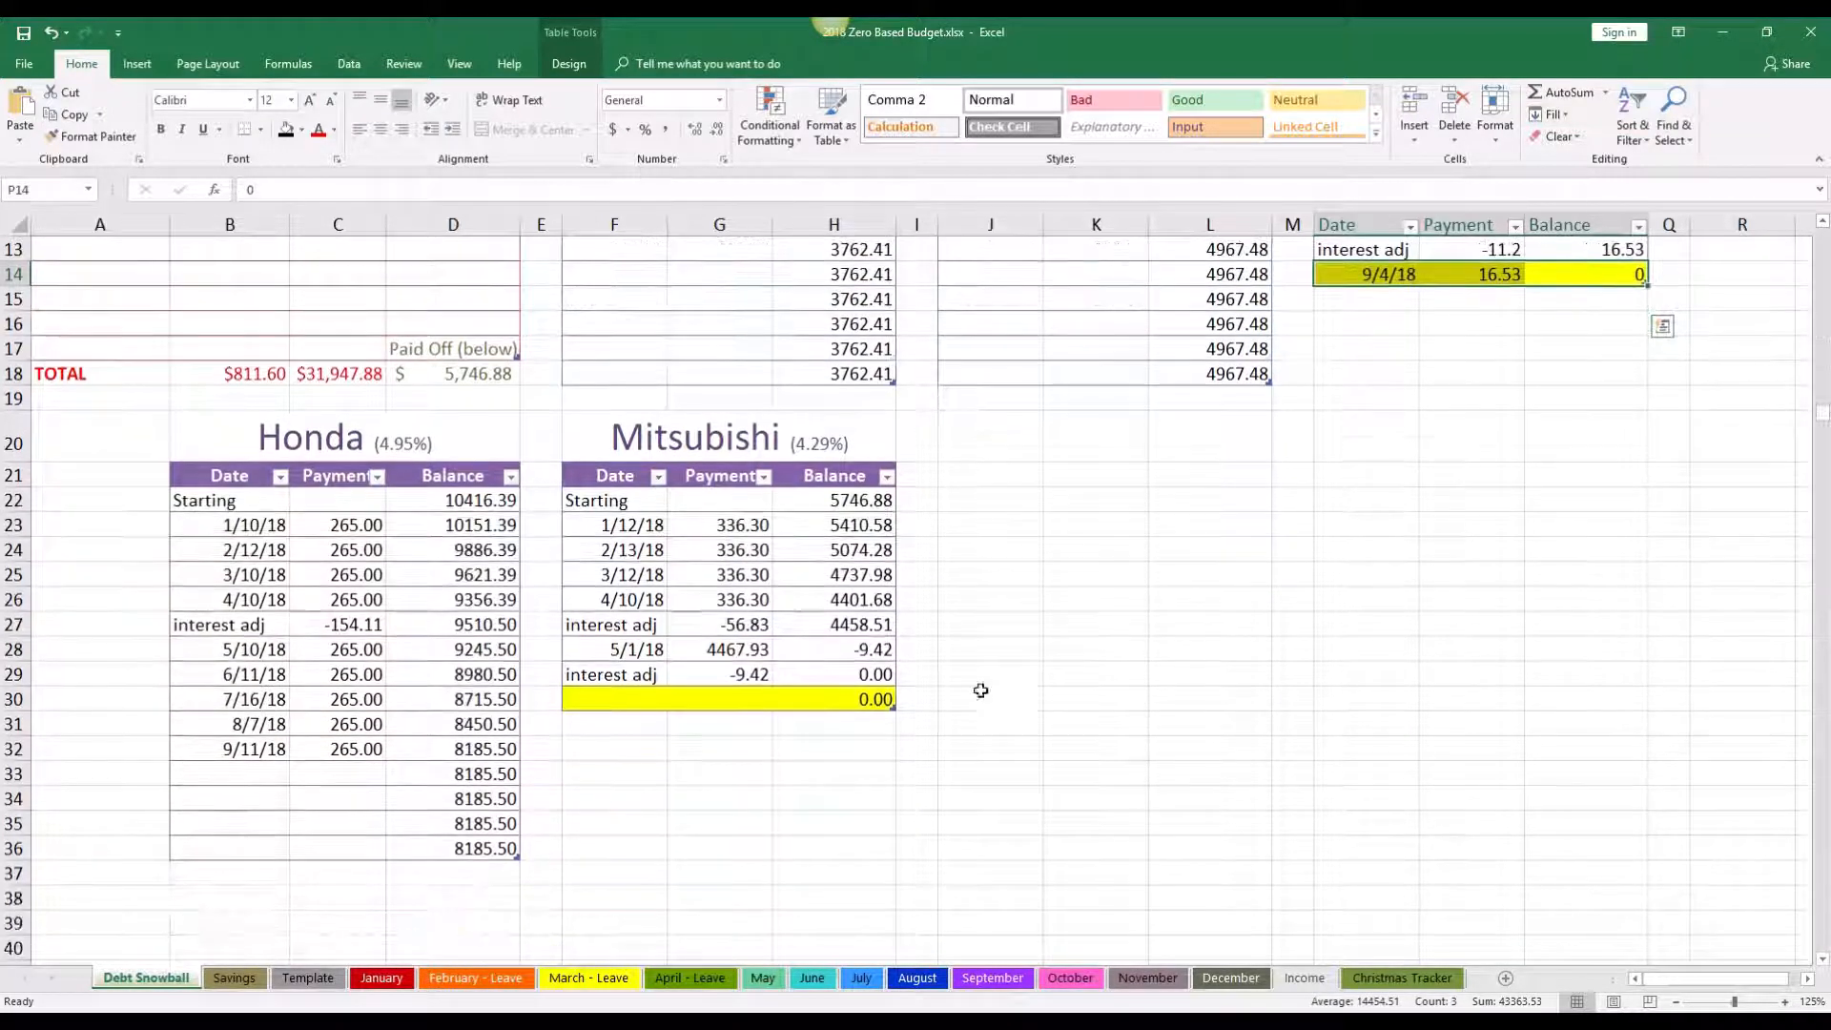
drag(839, 703, 617, 710)
scroll(617, 710, up, 4)
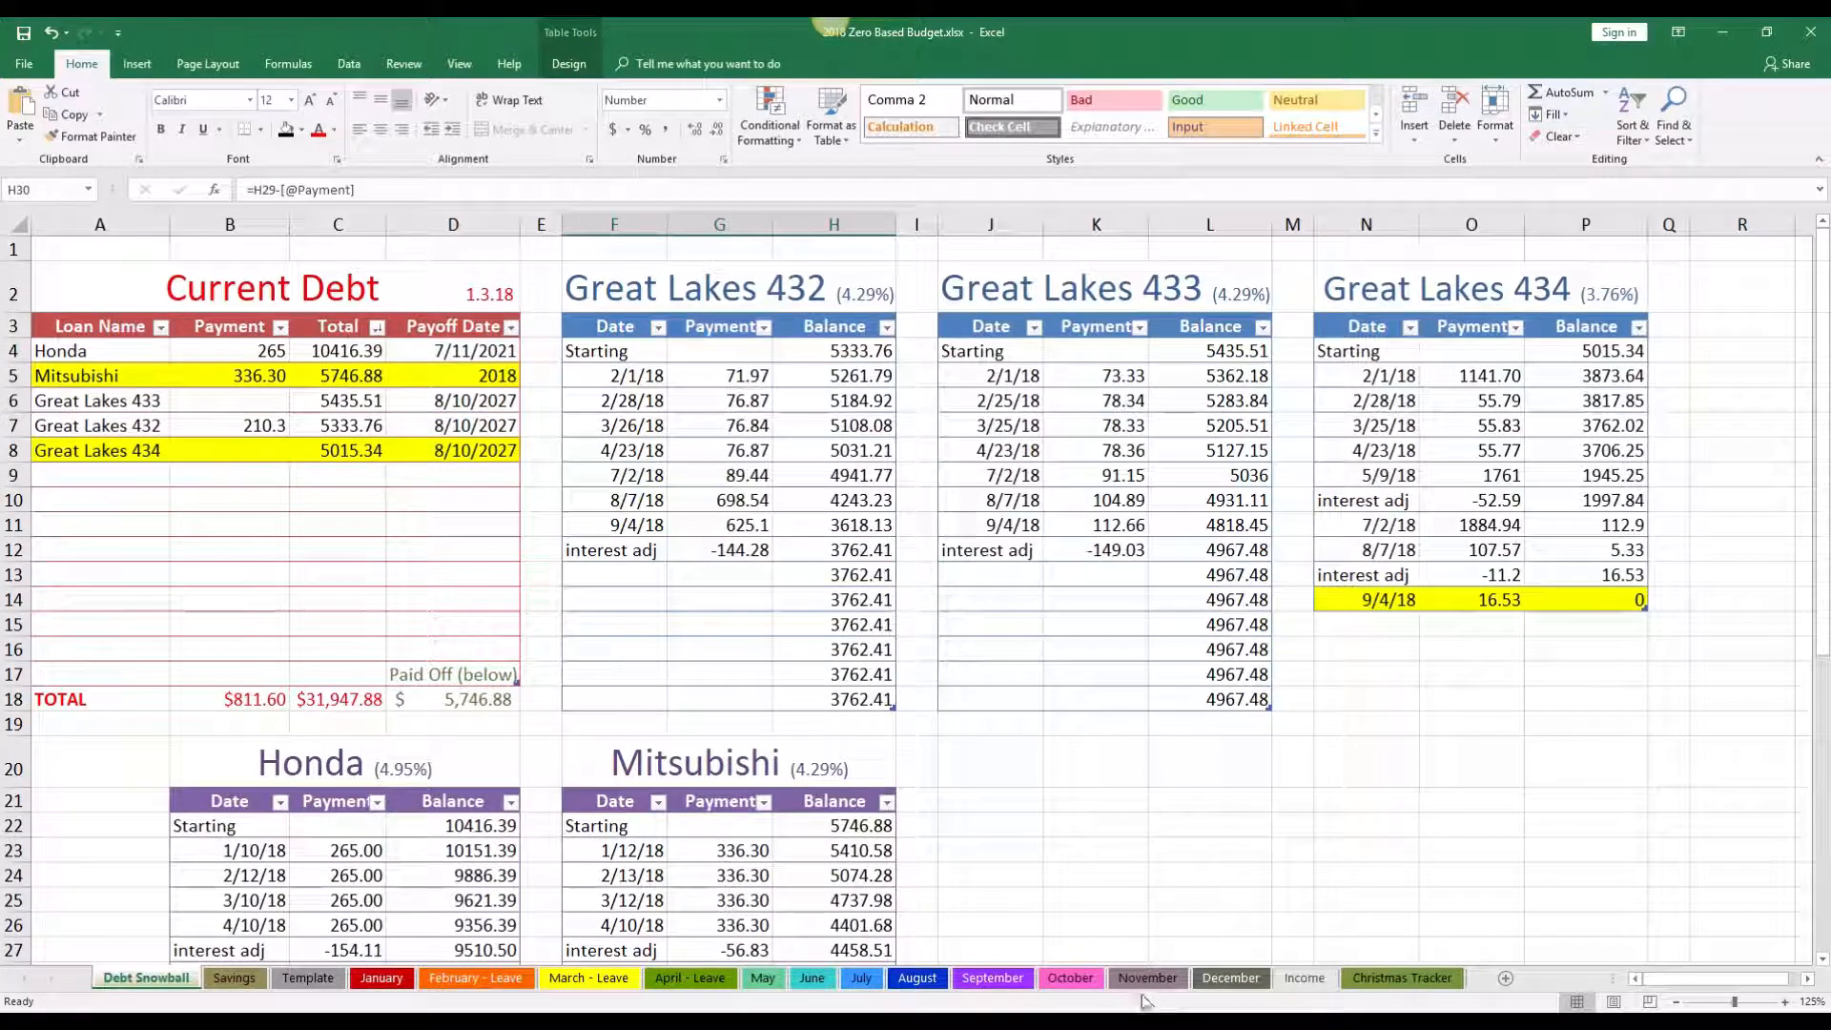
click(1123, 987)
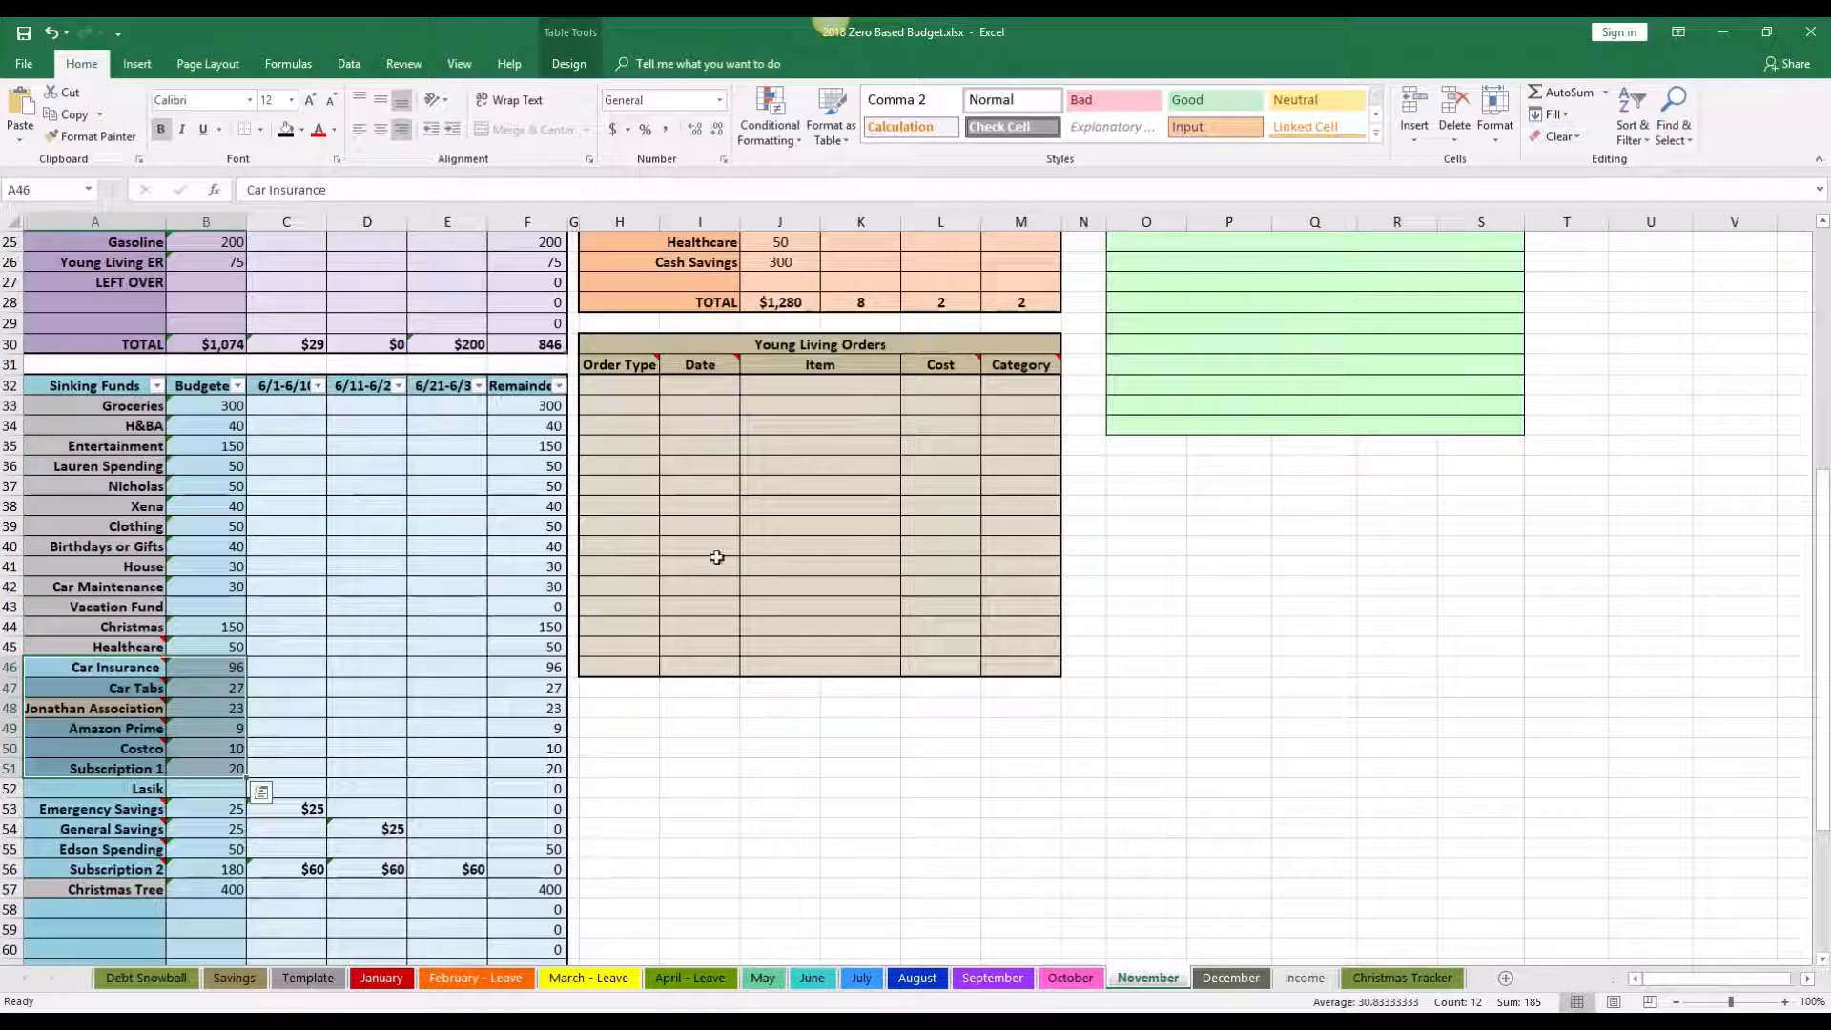
scroll(696, 568, up, 8)
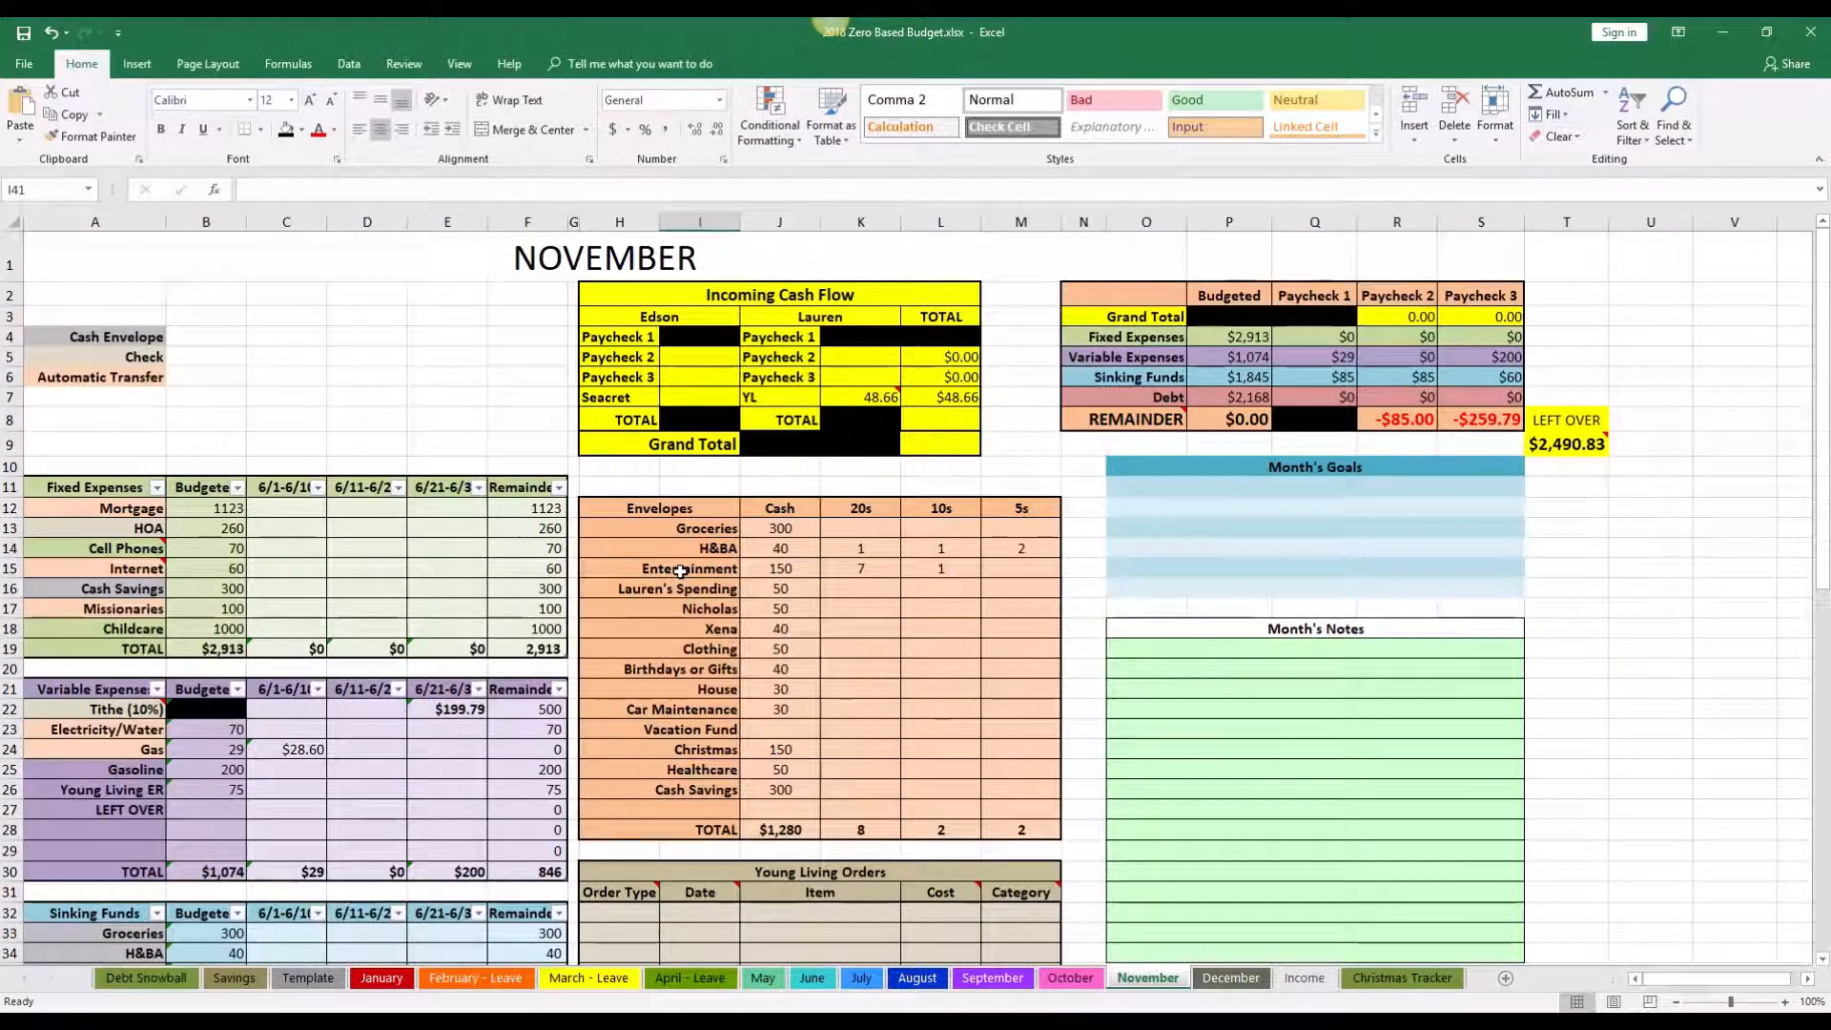